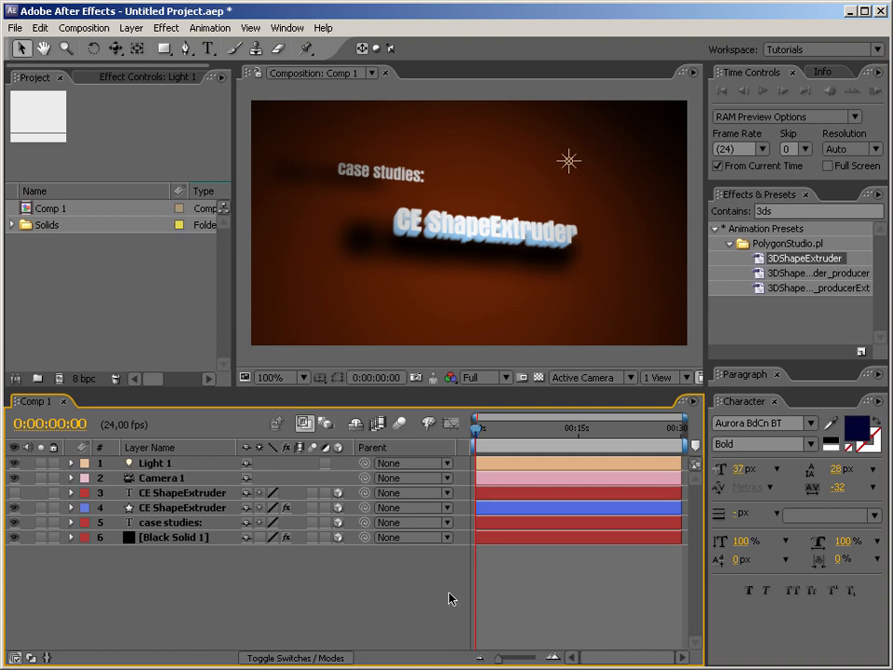
# Close the Character and Paragraph panels to give the timeline more room
pyautogui.click(774, 402)
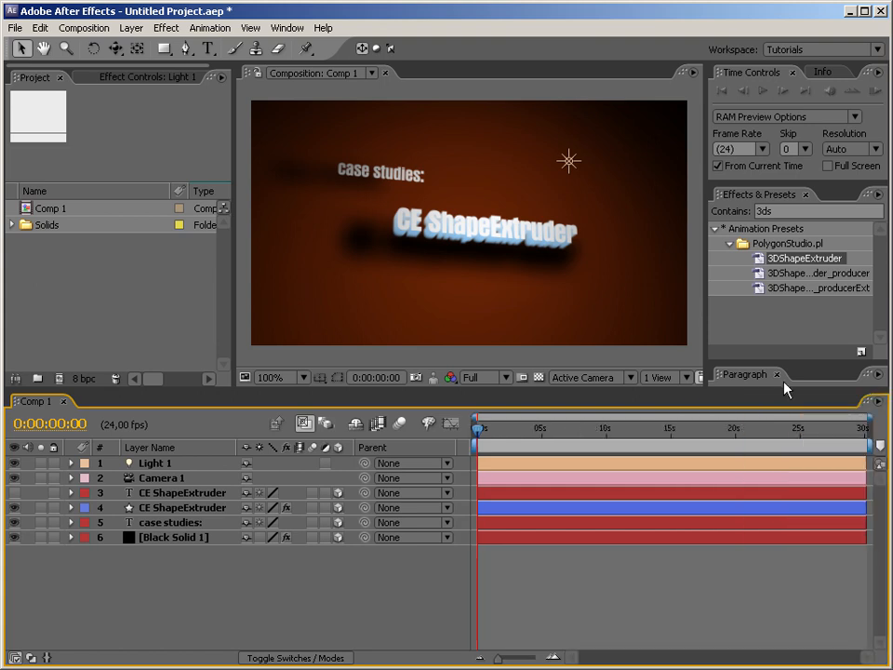
pyautogui.click(777, 374)
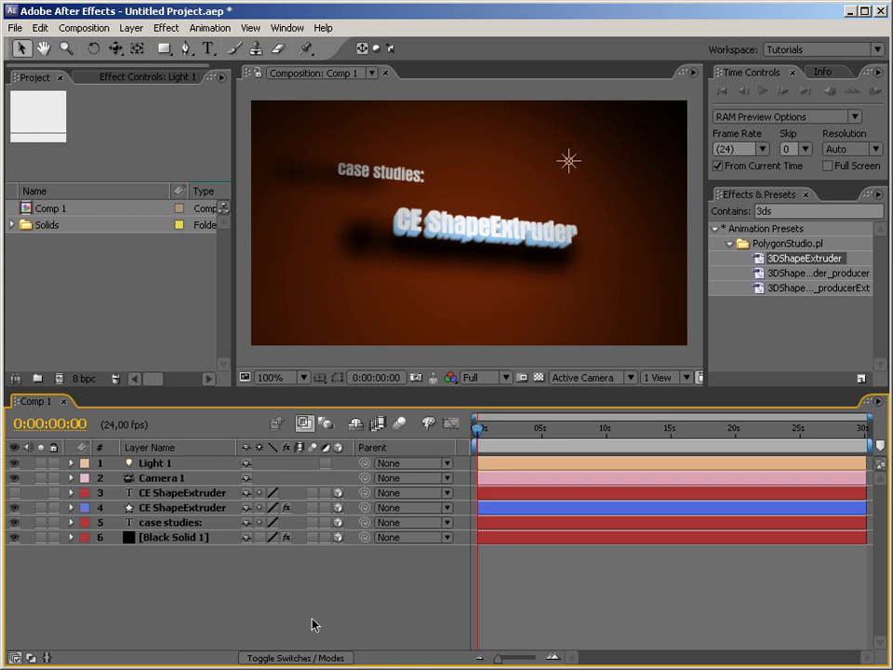
pyautogui.click(192, 299)
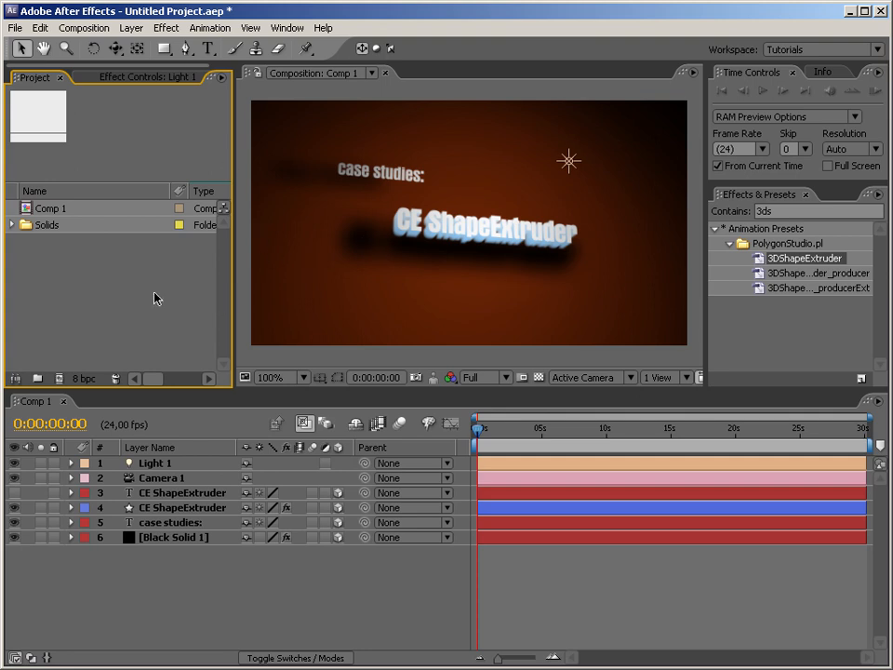
# Open the discoveries.aep project without saving the current untitled project
pyautogui.click(15, 27)
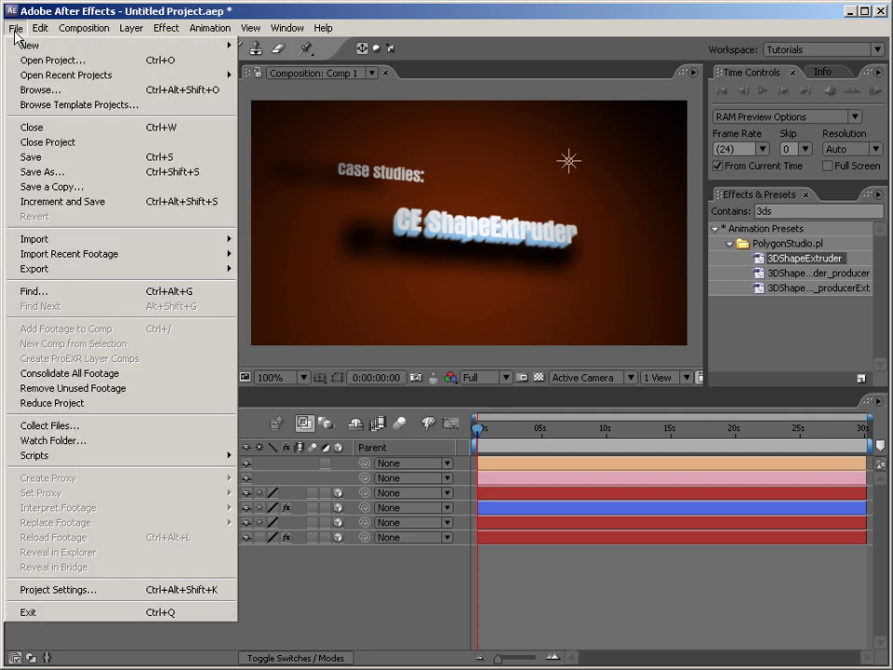
pyautogui.click(91, 63)
pyautogui.click(437, 368)
pyautogui.click(337, 244)
pyautogui.click(649, 481)
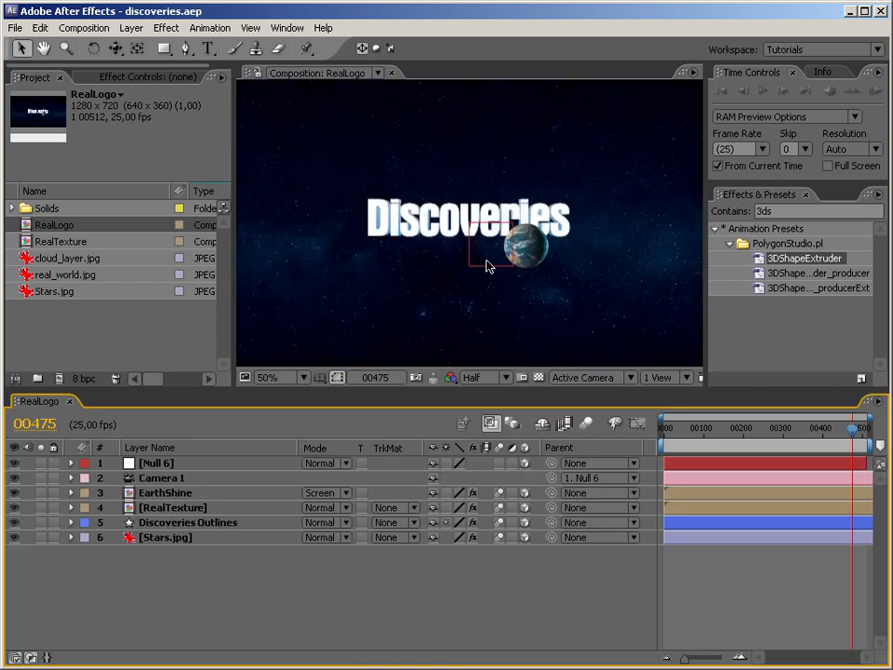
pyautogui.click(206, 333)
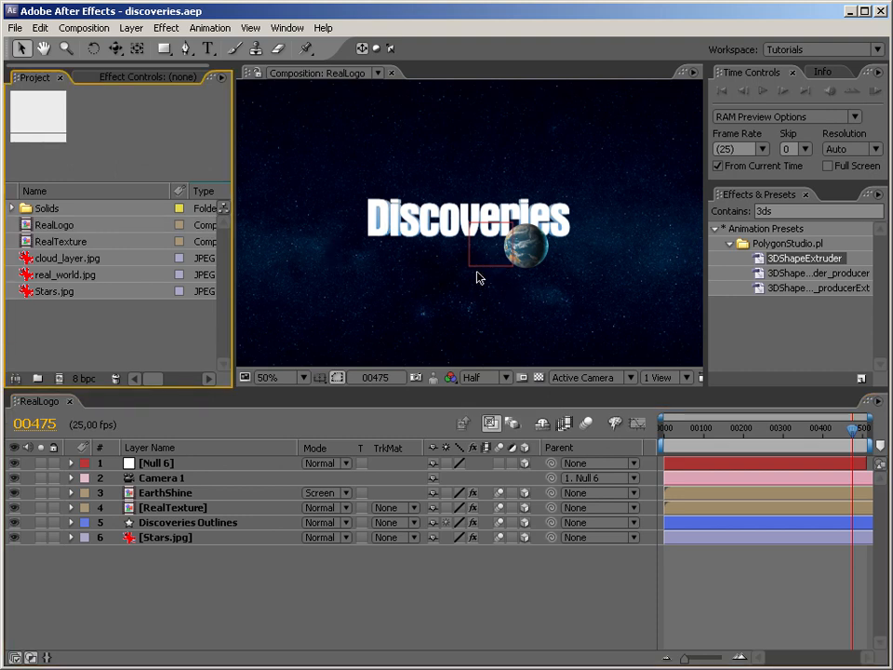
# Select Null 6 and move it along its Z axis so the camera pulls away from the Discoveries title
pyautogui.click(524, 249)
pyautogui.click(352, 555)
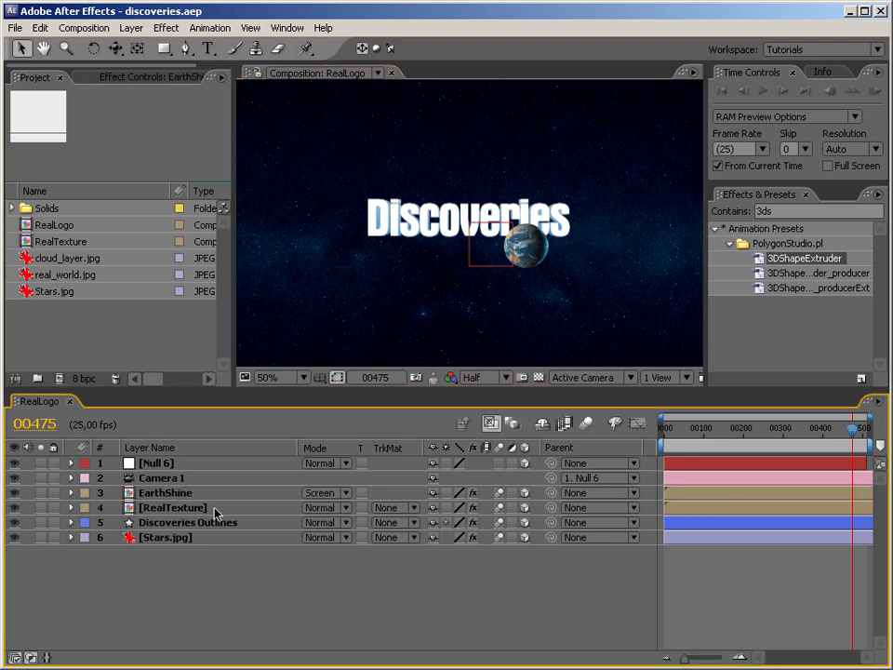
pyautogui.click(182, 464)
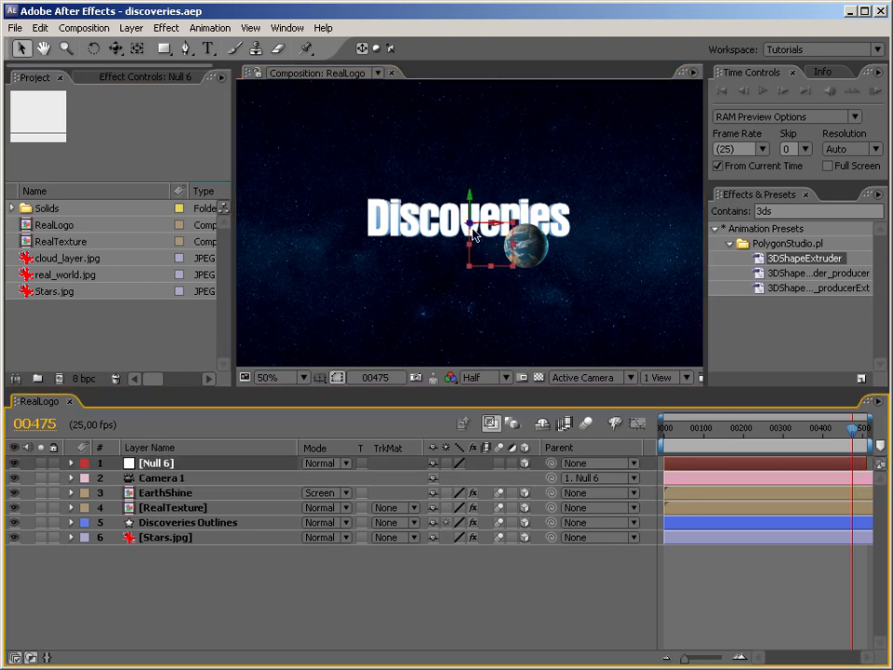
pyautogui.moveTo(435, 246); pyautogui.dragTo(518, 162)
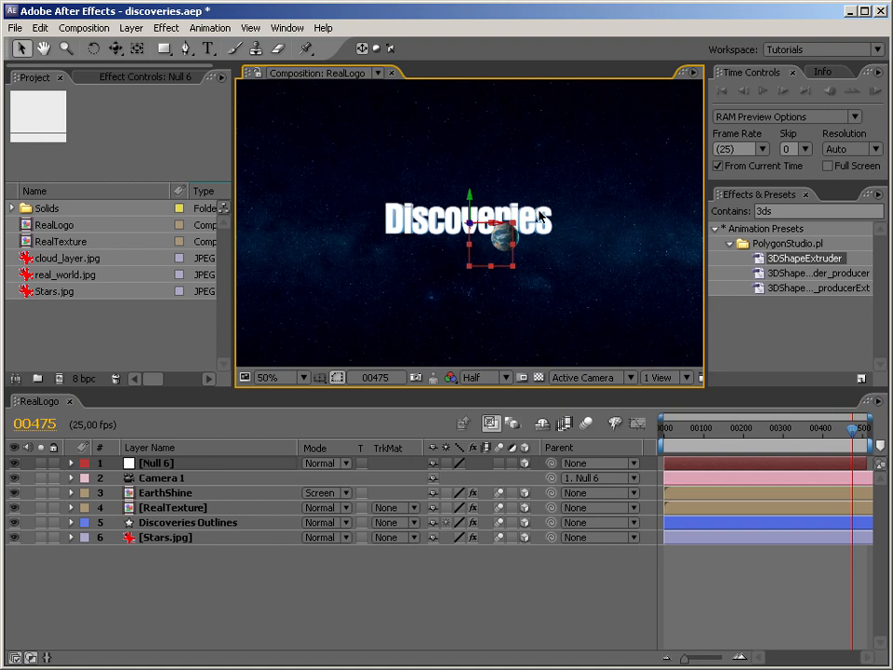
pyautogui.click(205, 341)
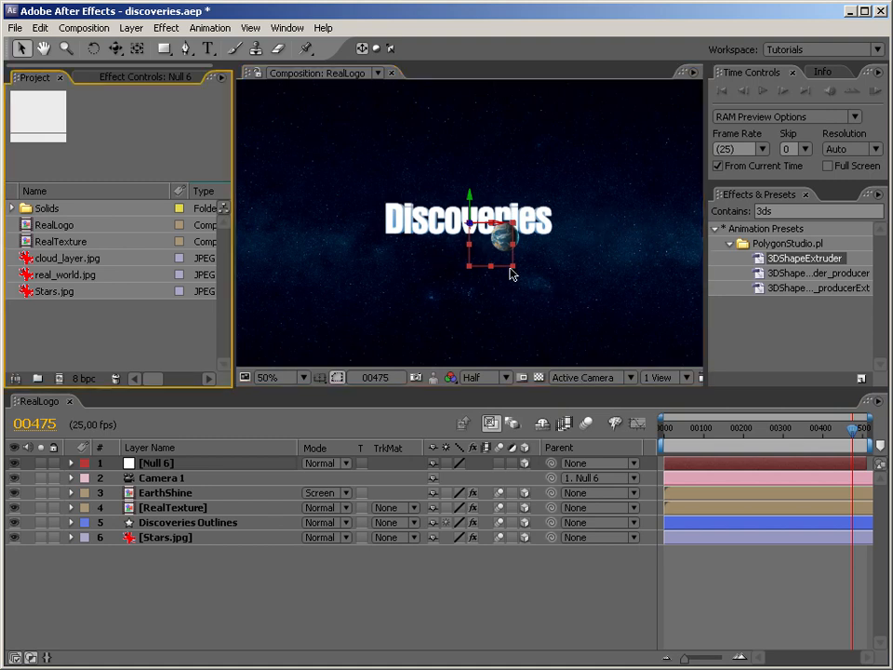
pyautogui.click(404, 630)
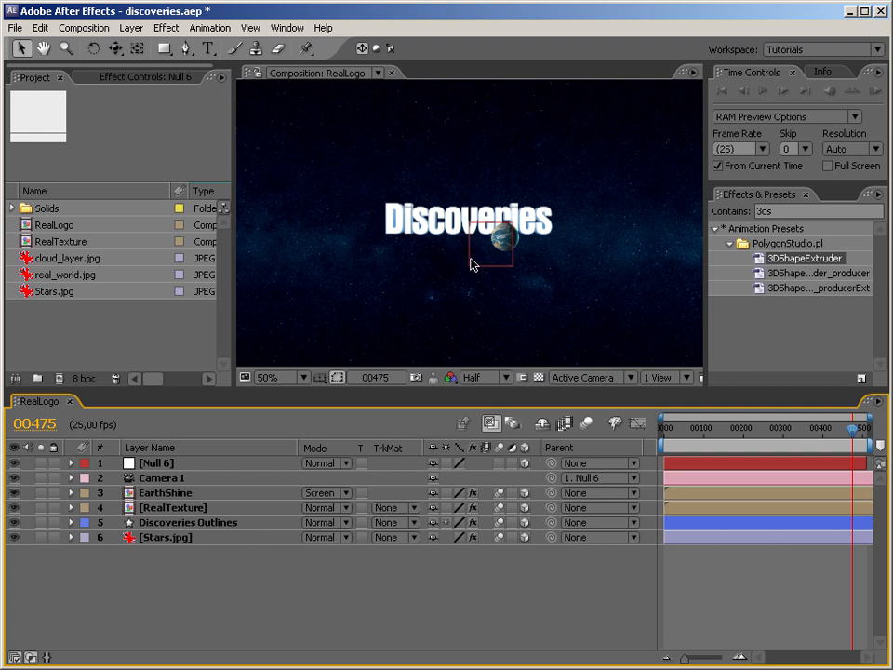
# Move Null 6 closer to the title, to Z position 626, and set its Z Rotation to 2°
pyautogui.click(167, 464)
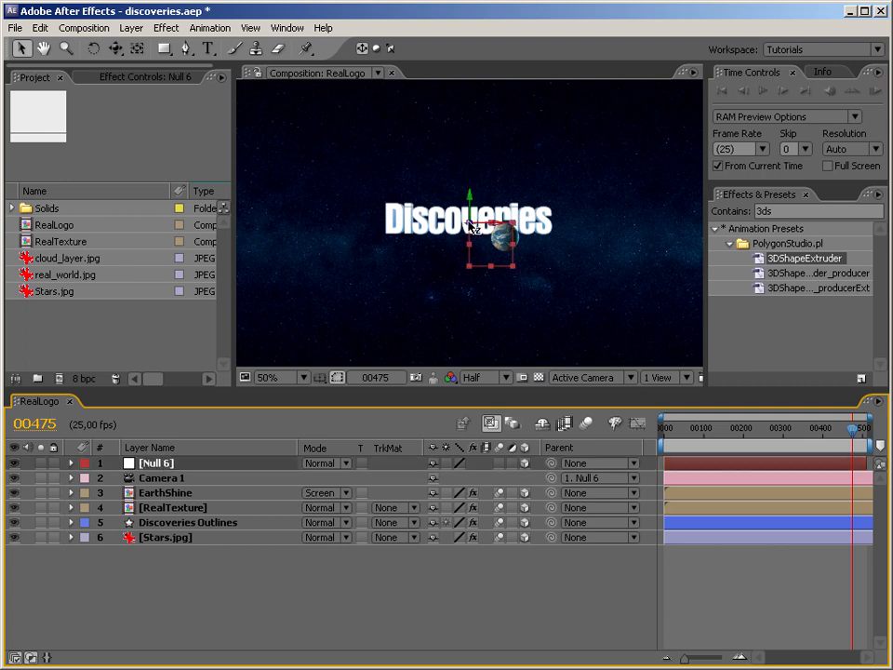
pyautogui.moveTo(469, 226); pyautogui.dragTo(371, 443)
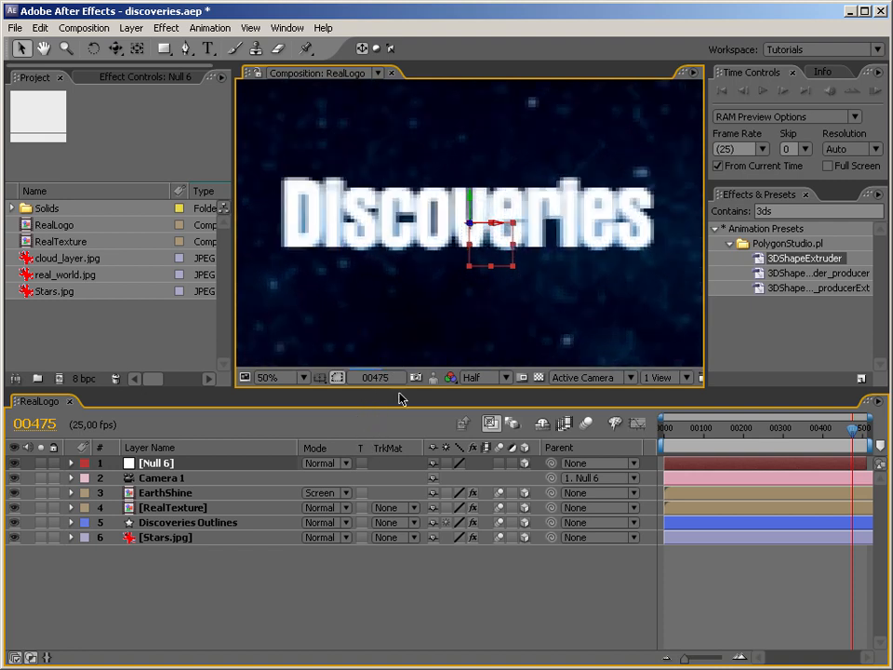
pyautogui.click(70, 463)
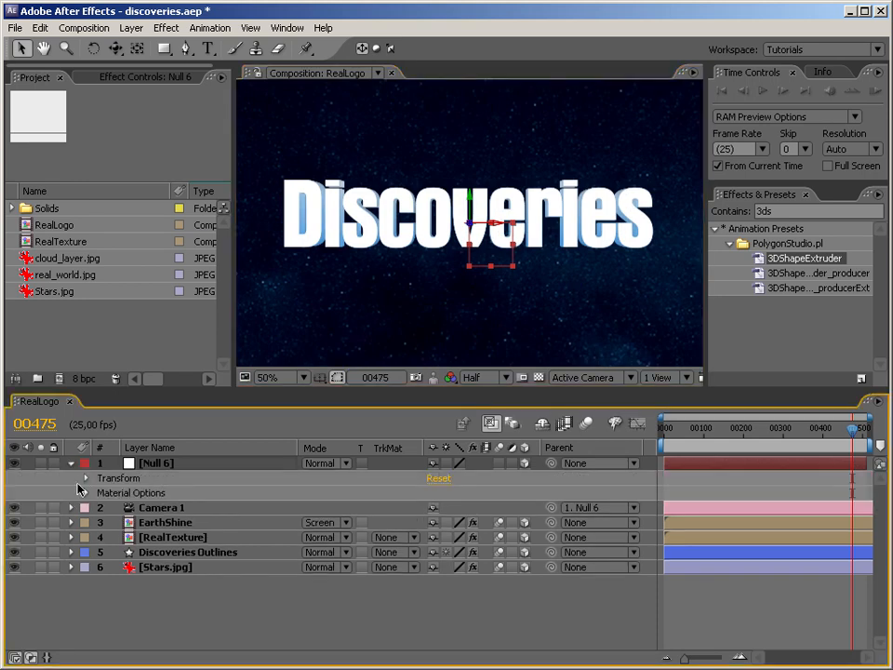
pyautogui.click(86, 478)
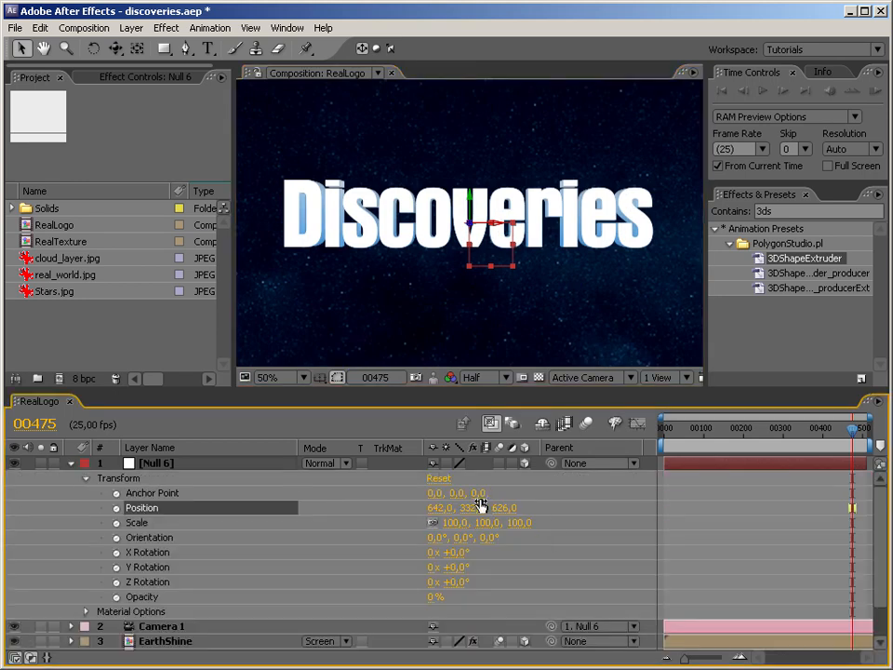
pyautogui.moveTo(466, 583)
pyautogui.mouseDown()
pyautogui.moveTo(535, 579)
pyautogui.moveTo(458, 579)
pyautogui.mouseUp()
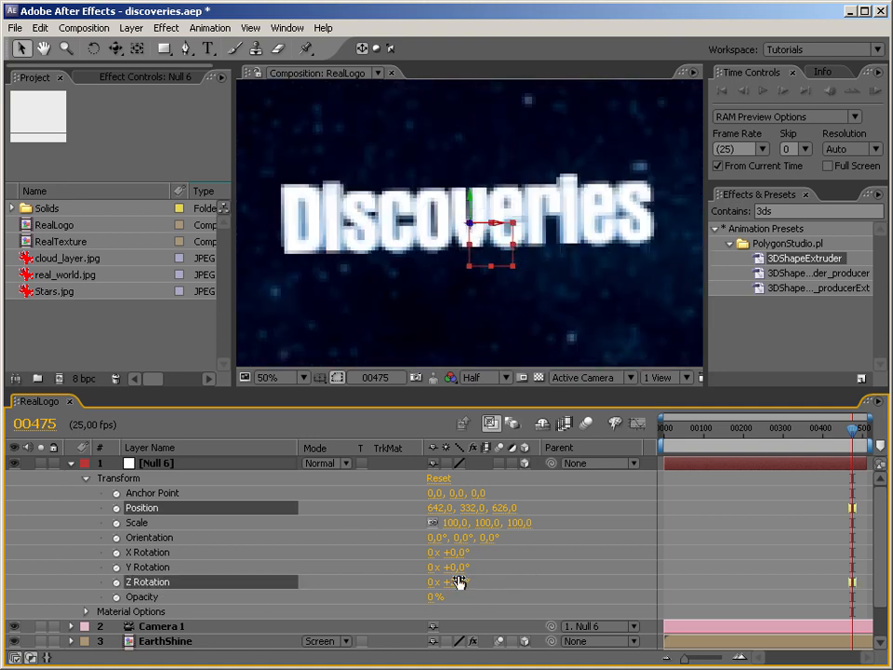
# Orbit the camera around the extruded Discoveries title, and undo the last orbit move
pyautogui.press('y')
pyautogui.press('c')
pyautogui.press('c')
pyautogui.moveTo(493, 241); pyautogui.dragTo(447, 204)
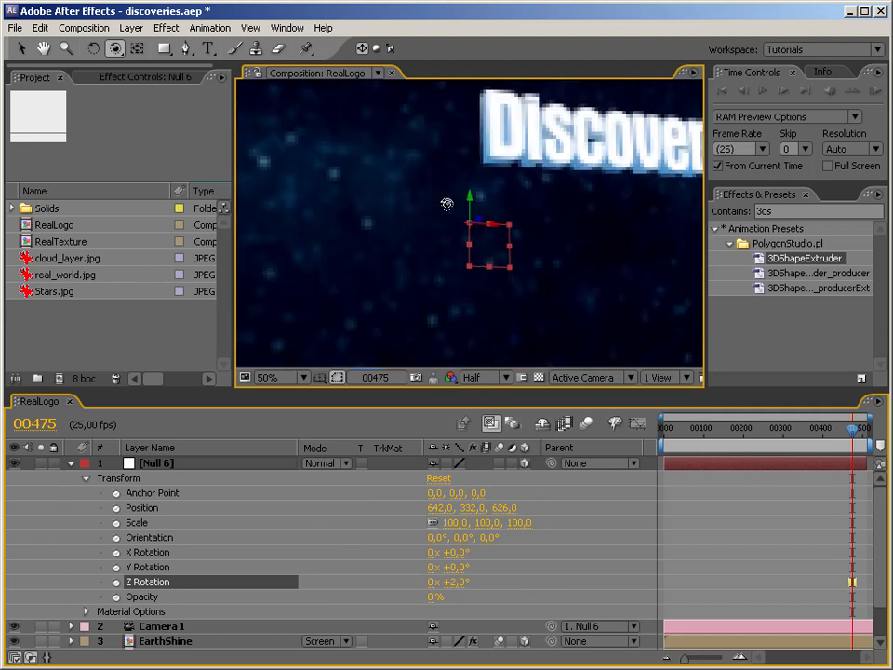
pyautogui.hotkey('ctrl', 'z')
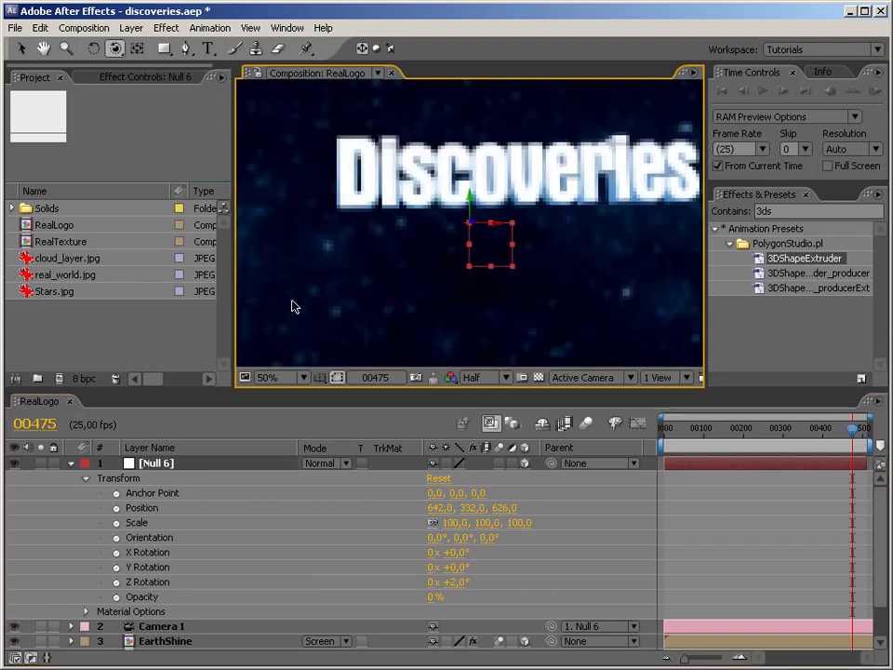
# Create a new empty project without saving the changes to discoveries.aep
pyautogui.click(16, 28)
pyautogui.moveTo(28, 45)
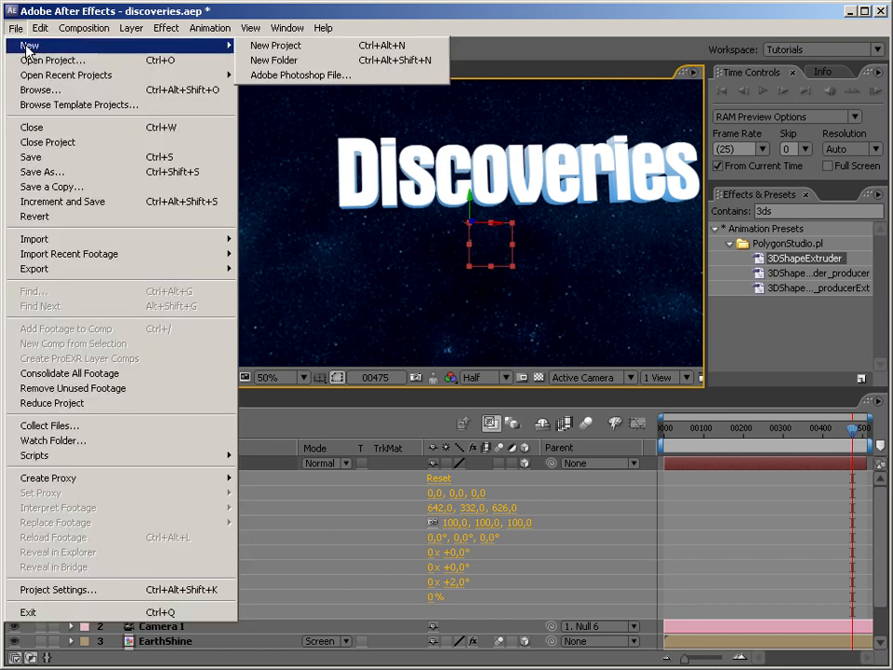
pyautogui.click(254, 51)
pyautogui.click(444, 370)
# Create a new 500 x 281 composition at 24 fps, accepting the offered settings
pyautogui.rightClick(118, 290)
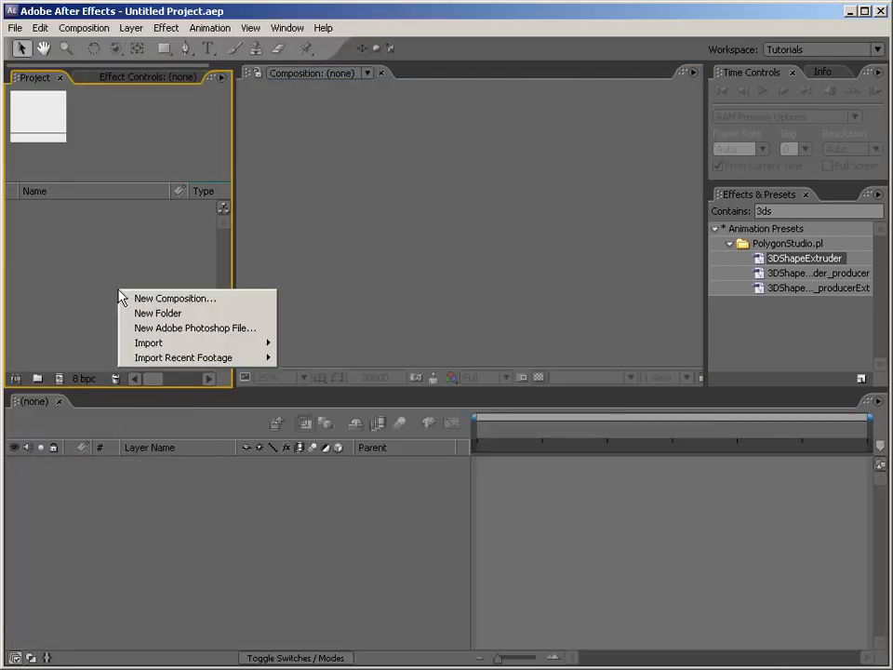
pyautogui.rightClick(94, 264)
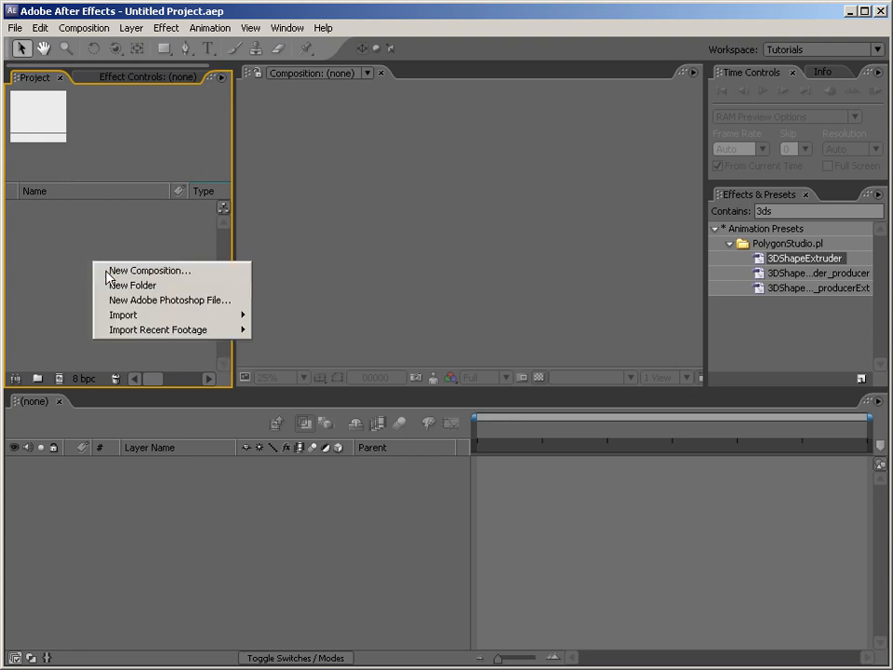
pyautogui.click(105, 272)
pyautogui.click(350, 480)
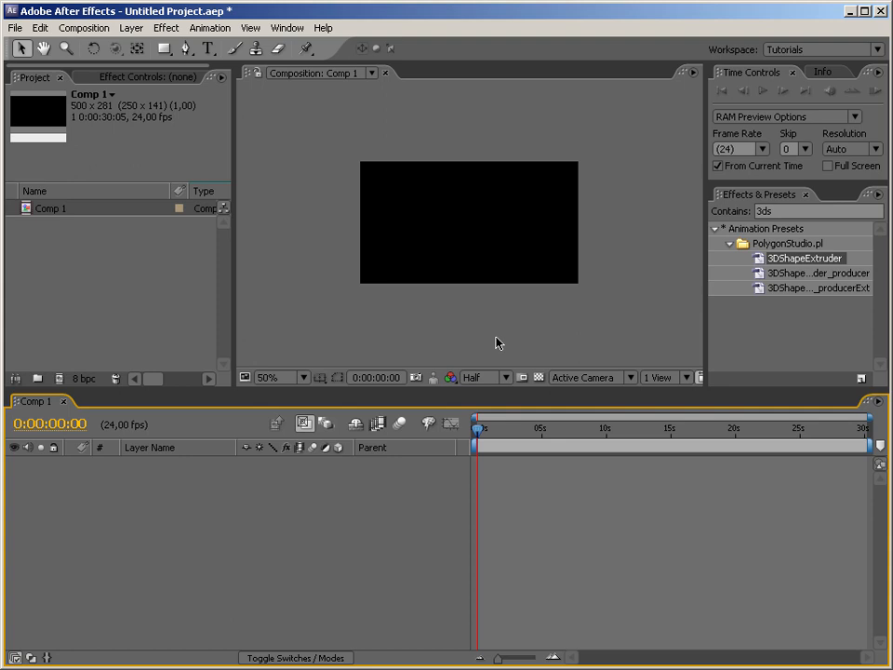
# Add a new text layer to the composition containing the word "Discoveries"
pyautogui.scroll(2, 497, 340)
pyautogui.rightClick(315, 557)
pyautogui.moveTo(335, 567)
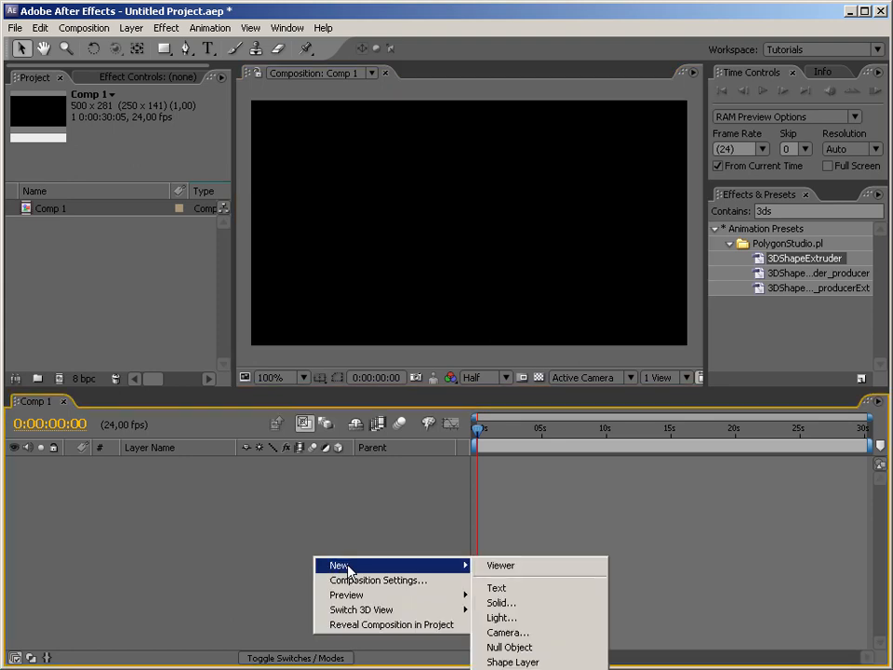
pyautogui.click(237, 501)
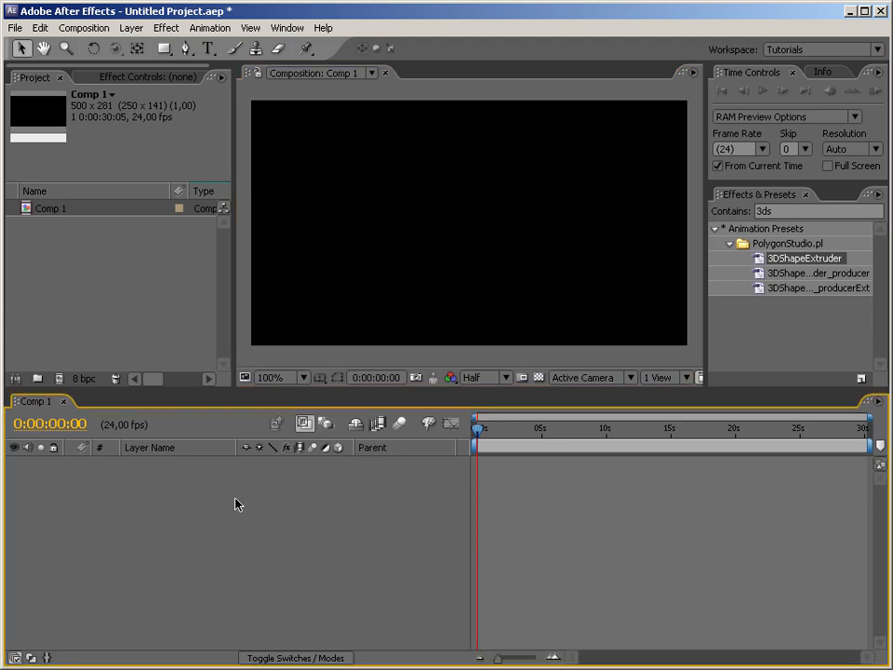
pyautogui.rightClick(238, 500)
pyautogui.moveTo(247, 508)
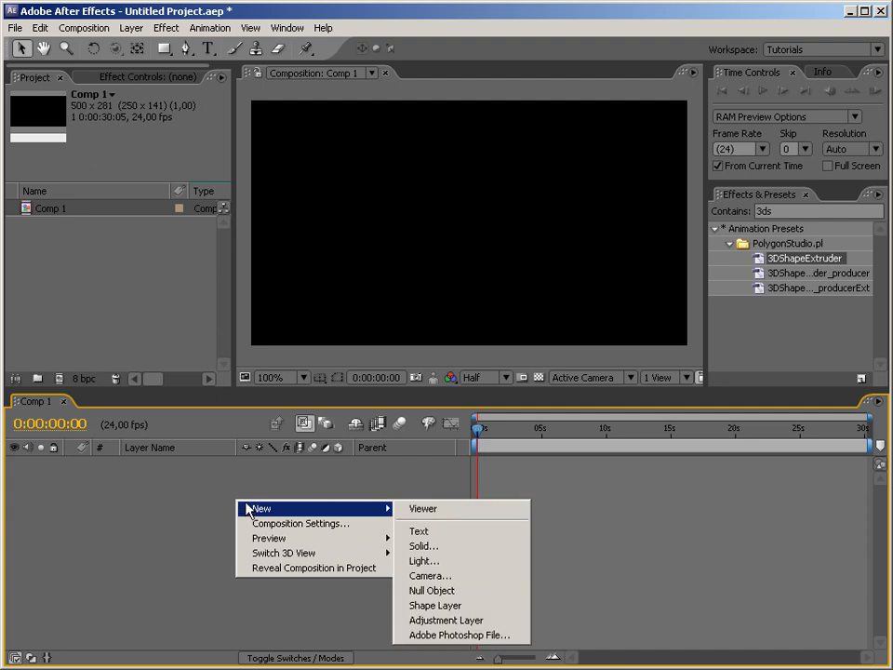
pyautogui.click(419, 532)
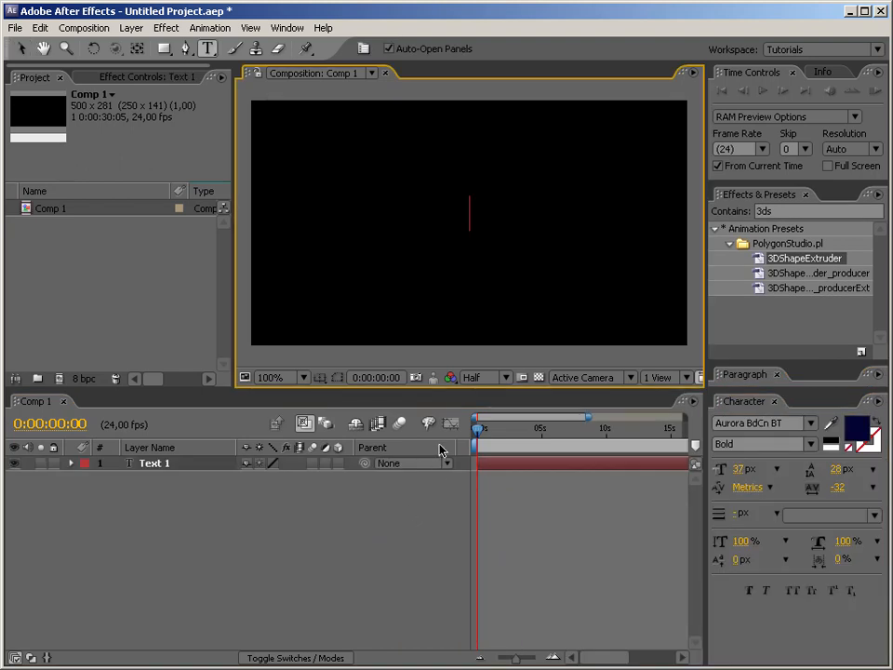
pyautogui.write('Discoveries')
# Change the colour of the whole Discoveries text to white and set the composition preview resolution to Full
pyautogui.hotkey('ctrl', 'a')
pyautogui.click(857, 427)
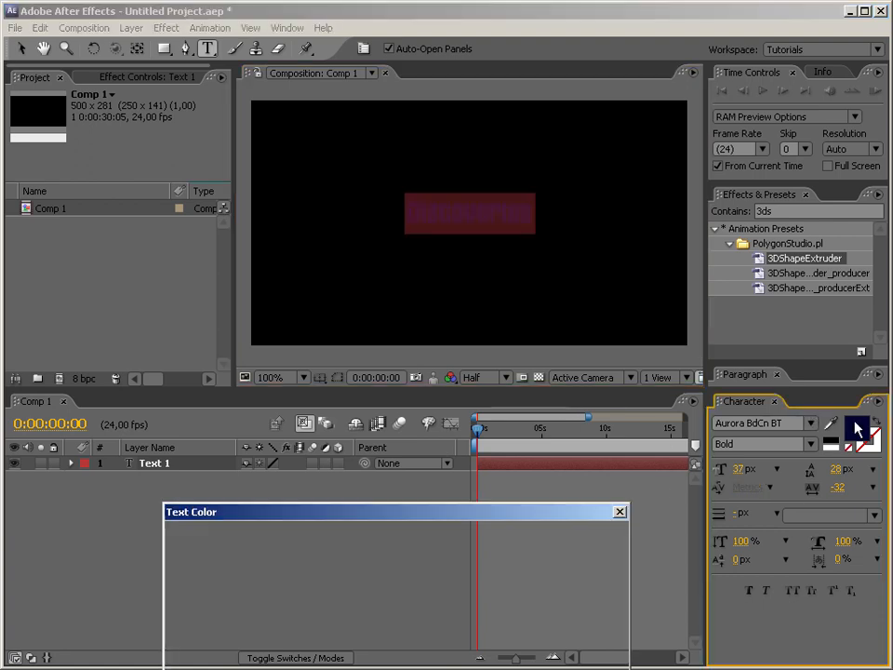
pyautogui.click(182, 539)
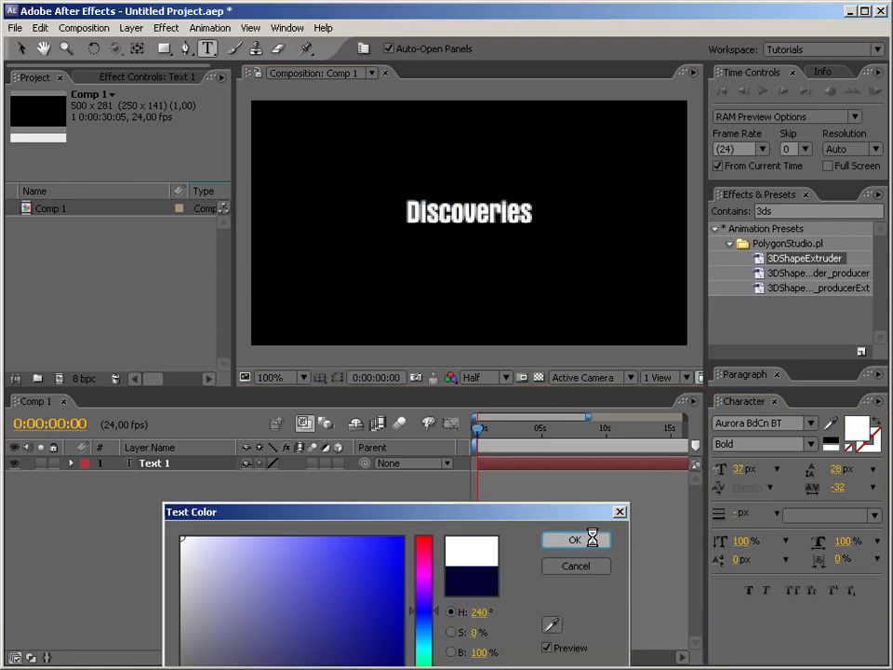
pyautogui.click(592, 538)
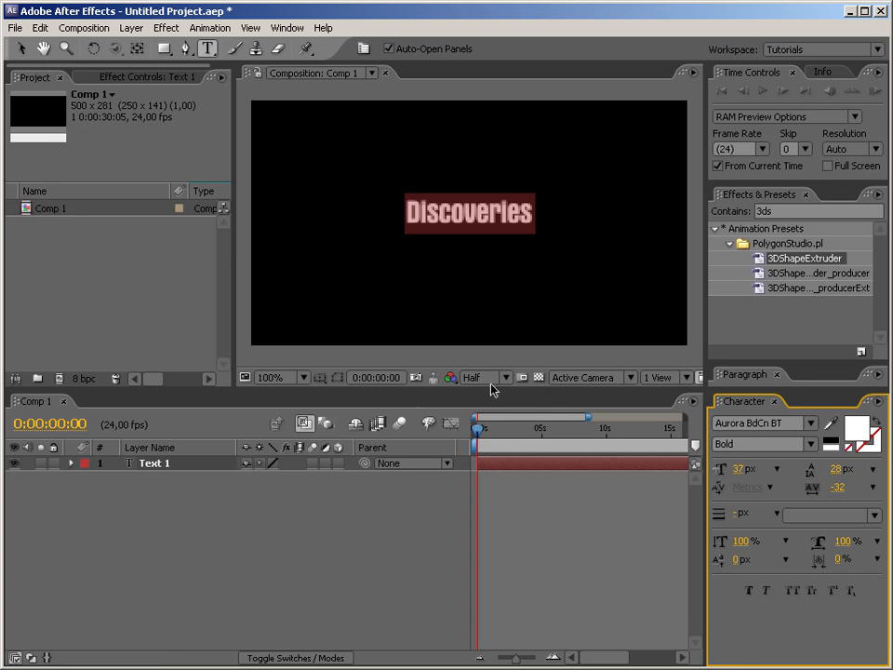
pyautogui.click(491, 378)
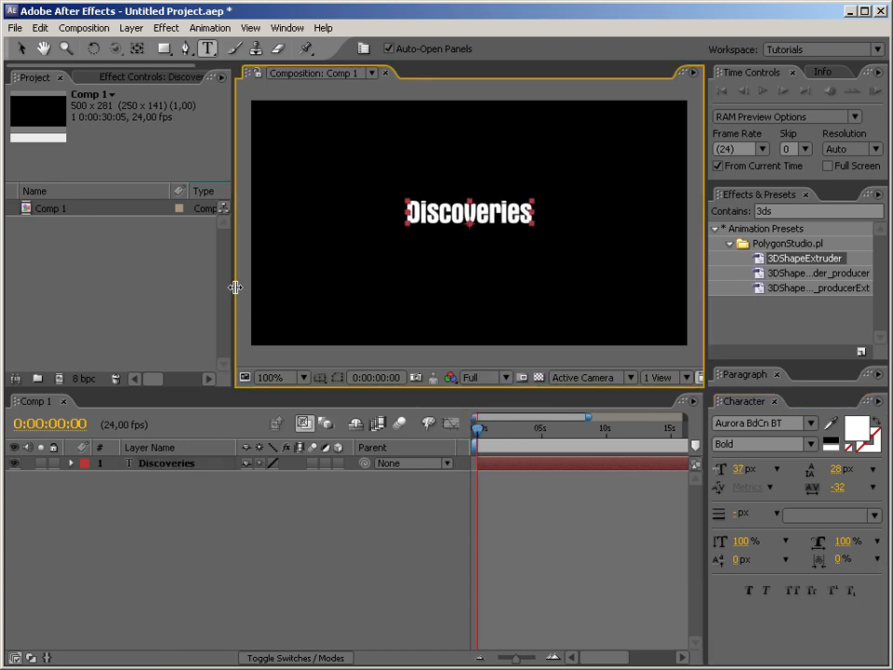
# Set the Discoveries text's font size to 87 px and nudge it down to the vertical middle of the composition
pyautogui.moveTo(738, 469); pyautogui.dragTo(781, 474)
pyautogui.click(20, 48)
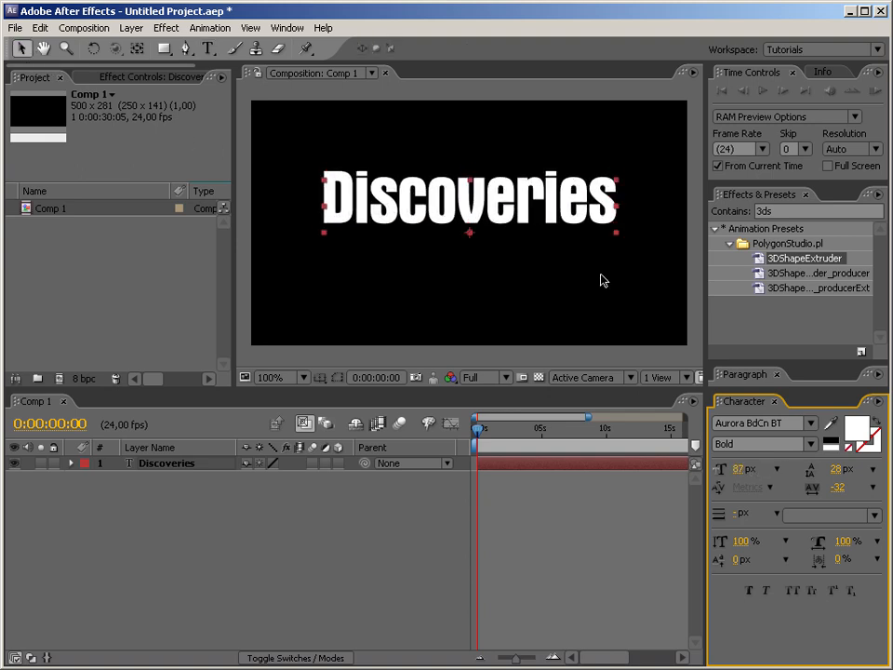
pyautogui.hotkey('shift', 'Down')
pyautogui.hotkey('shift', 'Down')
pyautogui.hotkey('shift', 'Down')
# Create outlines from the Discoveries text layer to get a shape layer of its letters
pyautogui.rightClick(150, 472)
pyautogui.moveTo(164, 463)
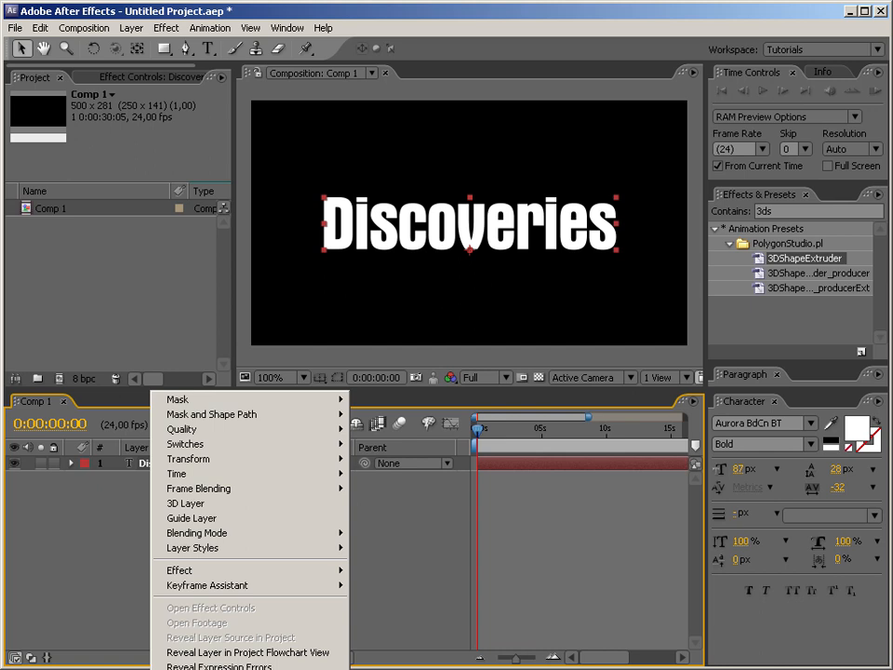
pyautogui.click(224, 669)
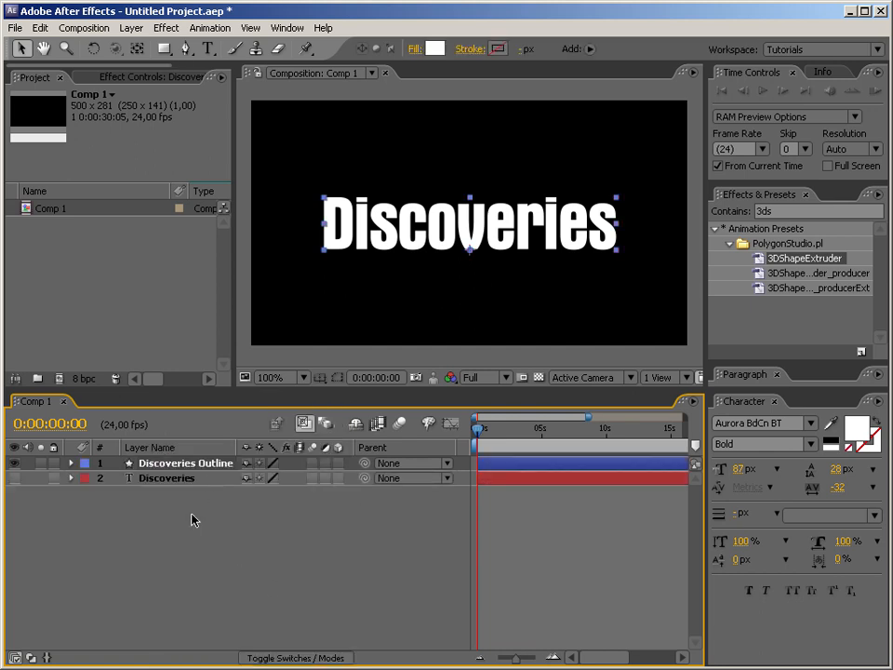
# Expand the contents of the Discoveries outlines layer to examine its individual letter groups
pyautogui.click(96, 477)
pyautogui.click(196, 461)
pyautogui.click(72, 463)
pyautogui.click(86, 477)
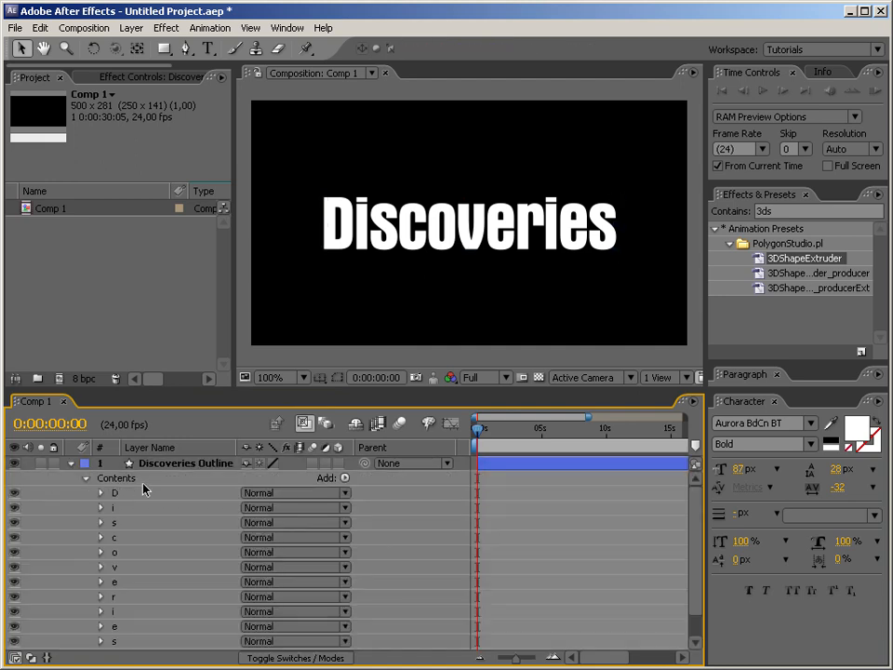
pyautogui.moveTo(700, 532); pyautogui.dragTo(686, 465)
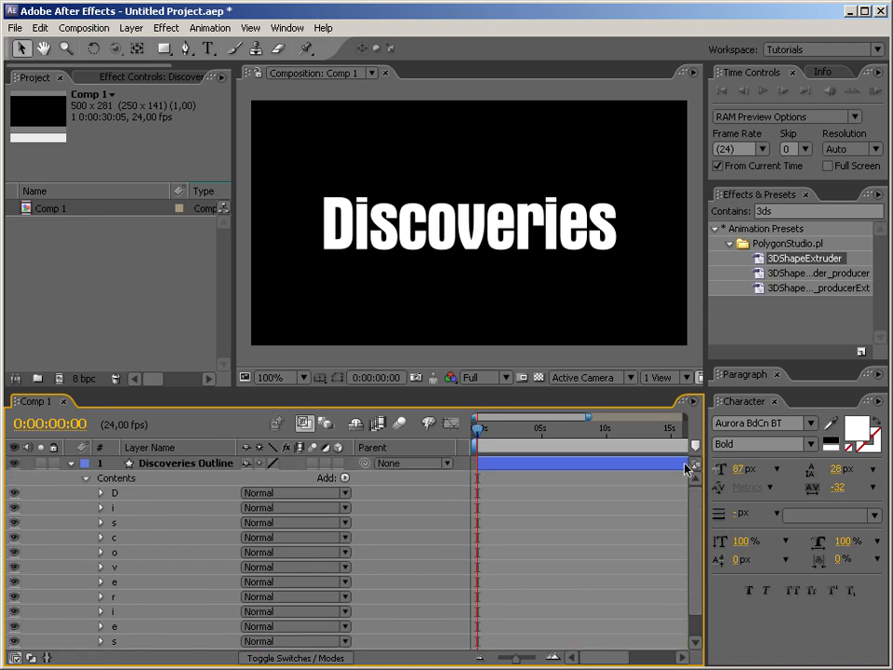
# Add an empty group to the contents of the Discoveries outlines layer and rename it Text
pyautogui.click(126, 481)
pyautogui.click(348, 477)
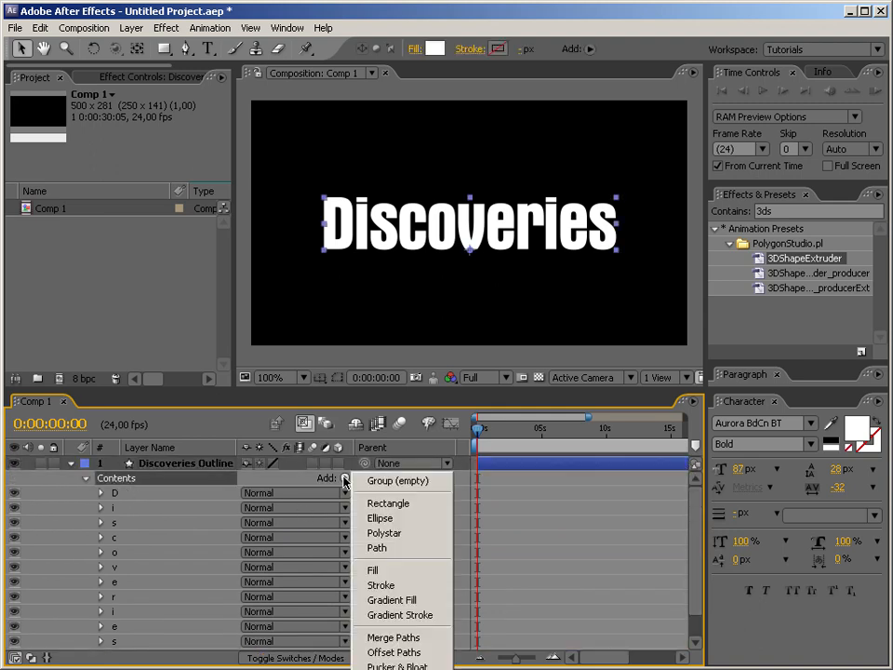
pyautogui.click(377, 484)
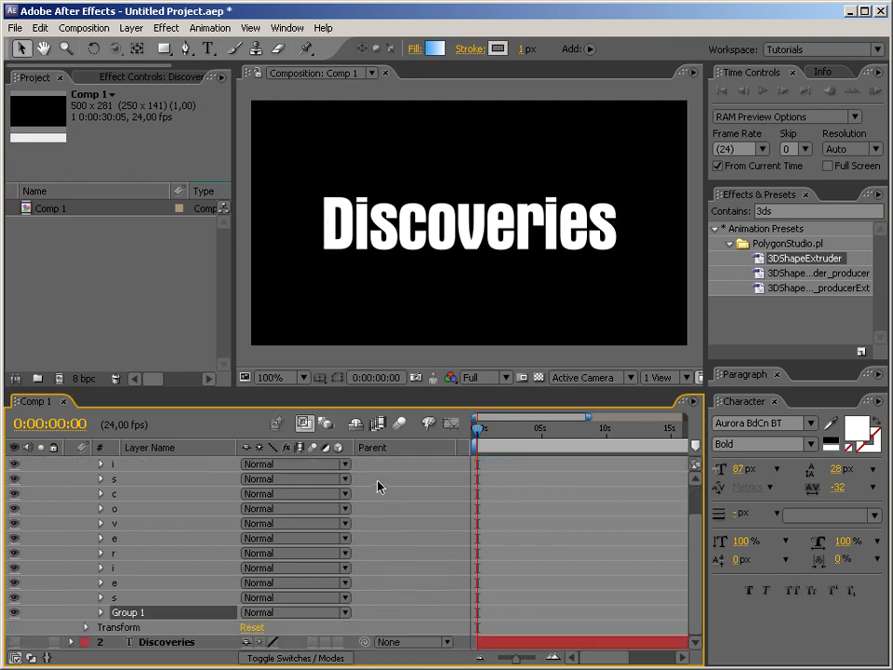
pyautogui.press('Return')
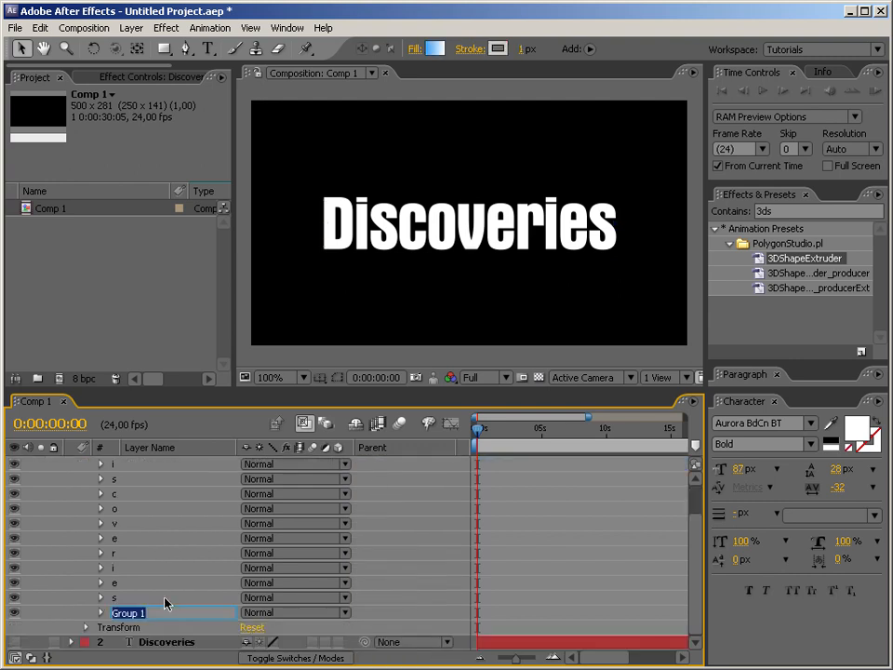
pyautogui.write('Text')
pyautogui.press('Return')
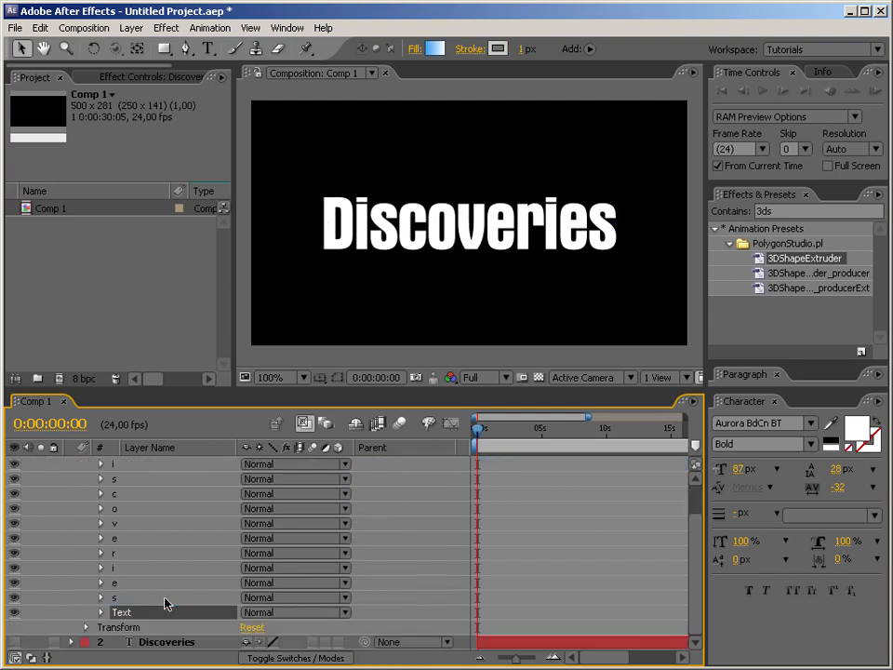
# Move all the letter groups, from D to the final s, into the Text group
pyautogui.click(126, 597)
pyautogui.scroll(1, 128, 595)
pyautogui.scroll(1, 121, 559)
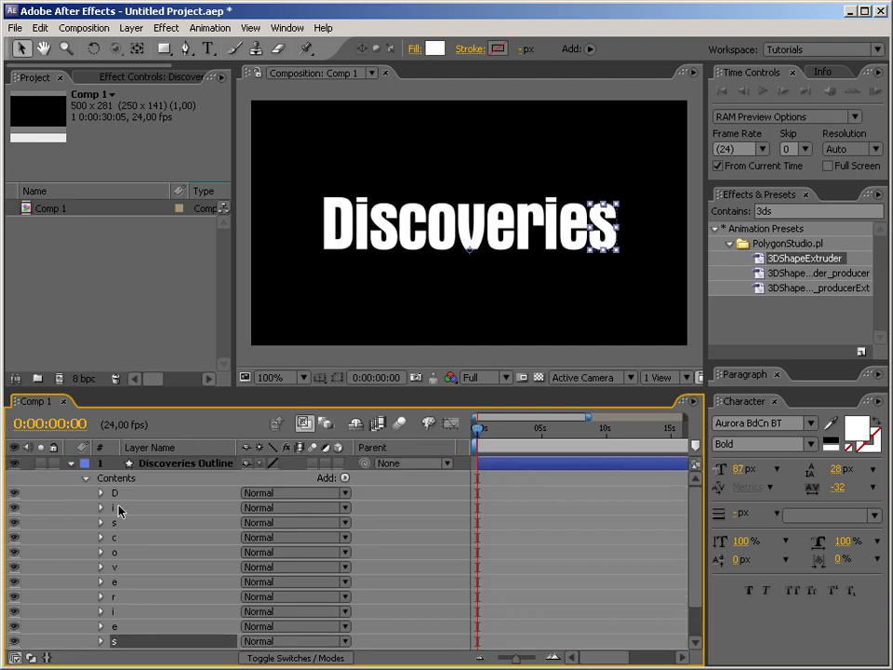
pyautogui.keyDown('shift'); pyautogui.click(105, 492); pyautogui.keyUp('shift')
pyautogui.scroll(-2, 140, 549)
pyautogui.moveTo(112, 602); pyautogui.dragTo(130, 608)
pyautogui.click(130, 612)
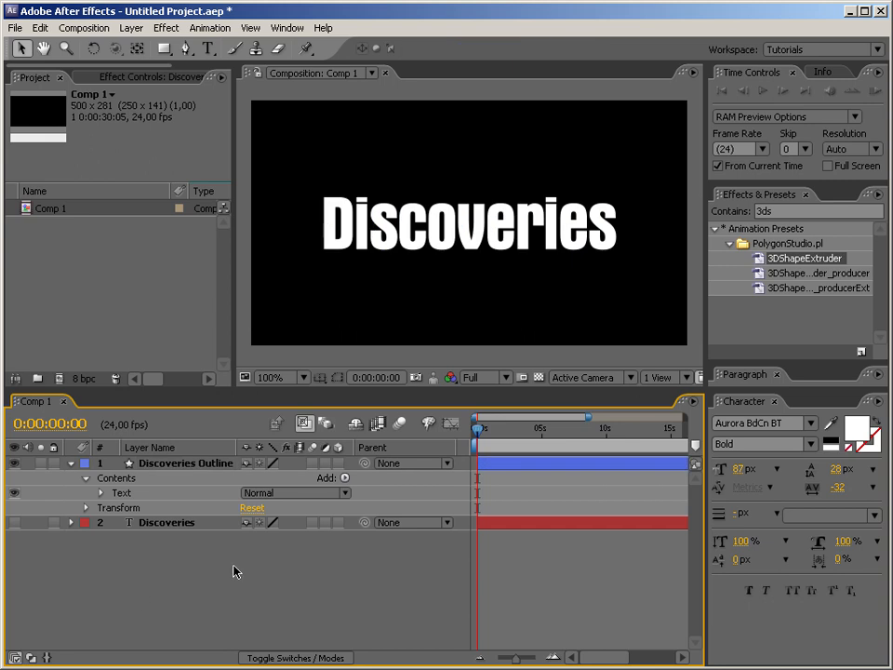
# Apply the 3DShapeExtruder preset to the Discoveries outlines layer and make it a 3D layer
pyautogui.moveTo(780, 261); pyautogui.dragTo(189, 471)
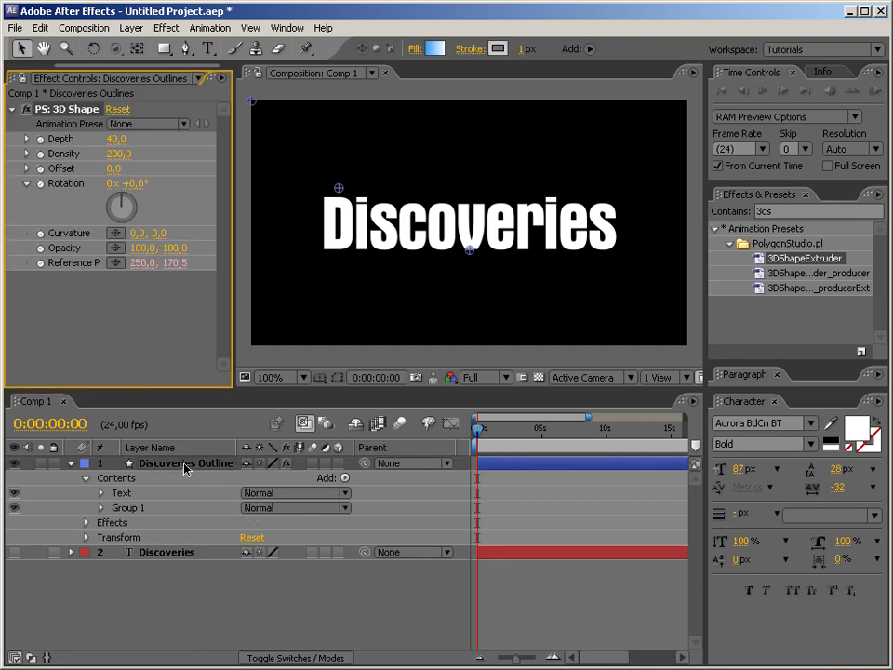
pyautogui.click(337, 462)
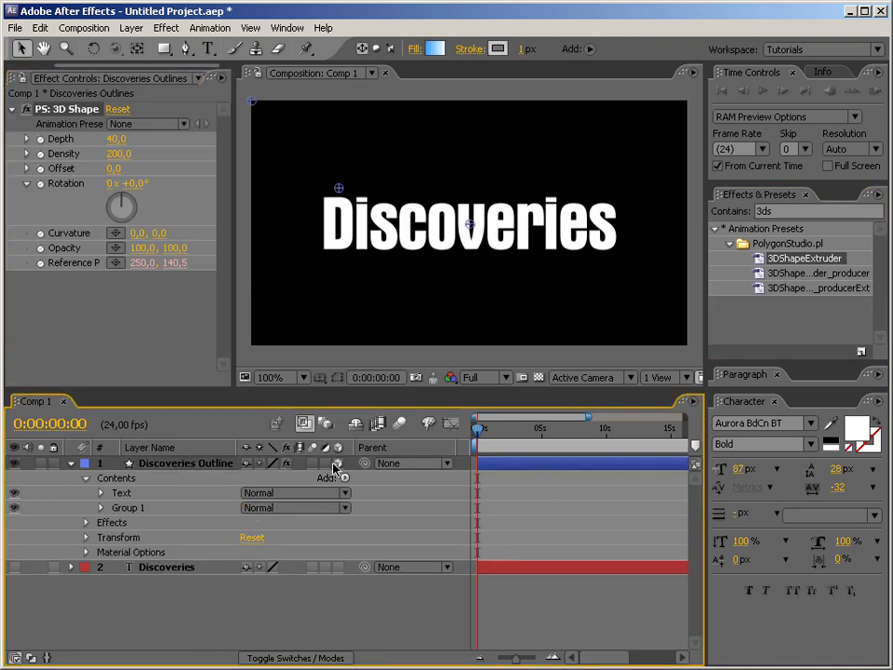
# Add a new camera to the composition using the 35mm preset
pyautogui.rightClick(177, 606)
pyautogui.moveTo(214, 613)
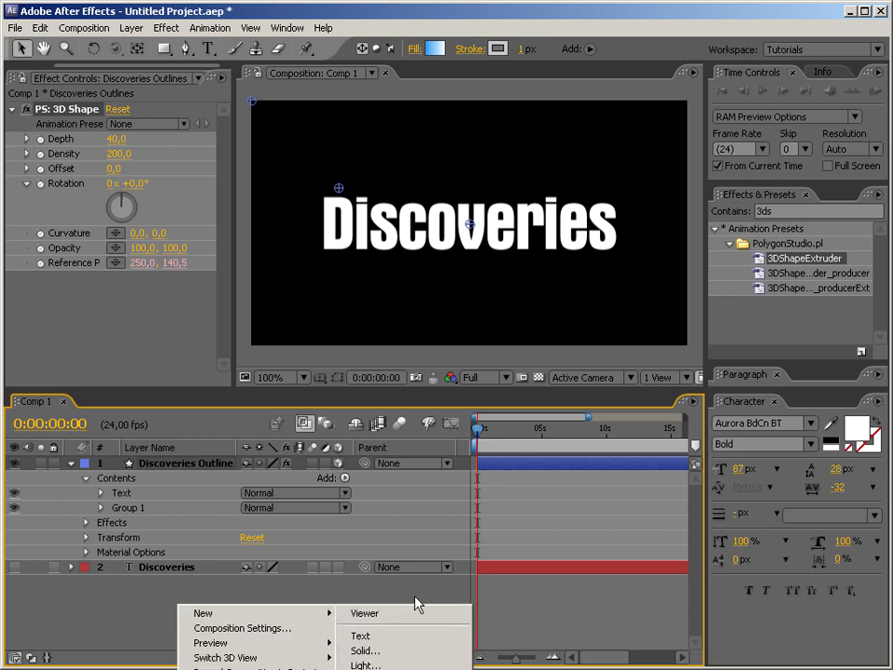
pyautogui.click(413, 668)
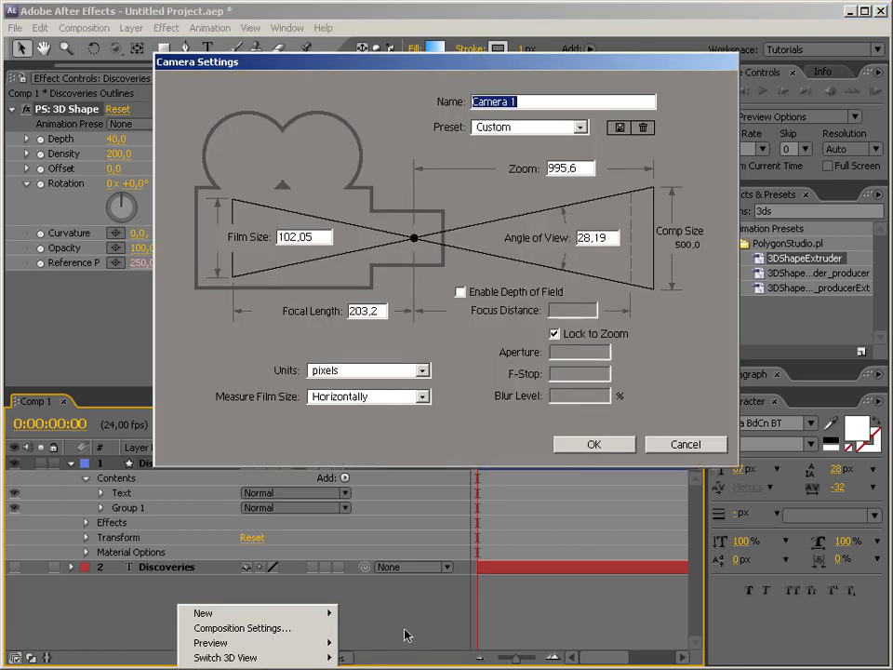
pyautogui.click(558, 127)
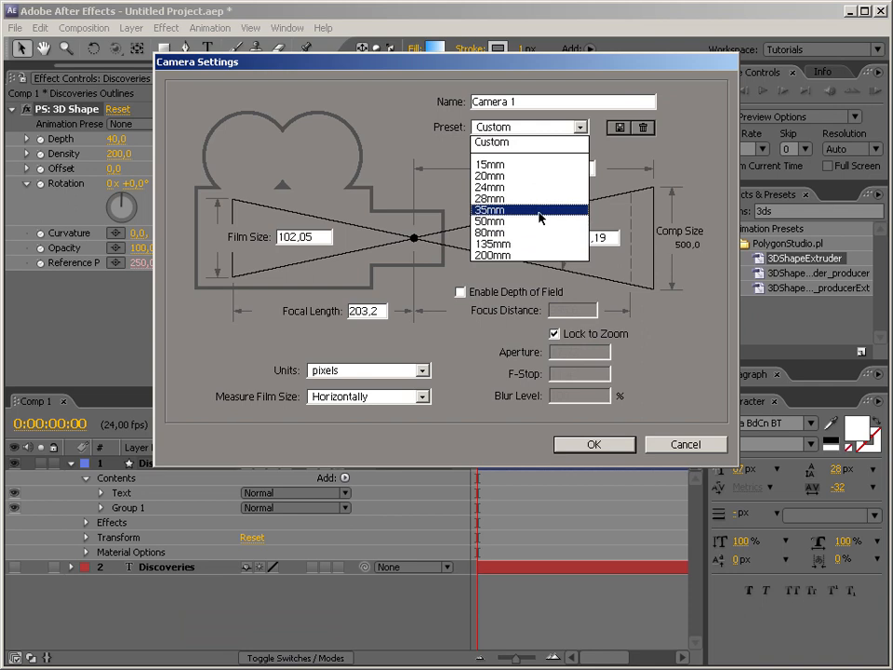
pyautogui.click(538, 210)
pyautogui.click(586, 445)
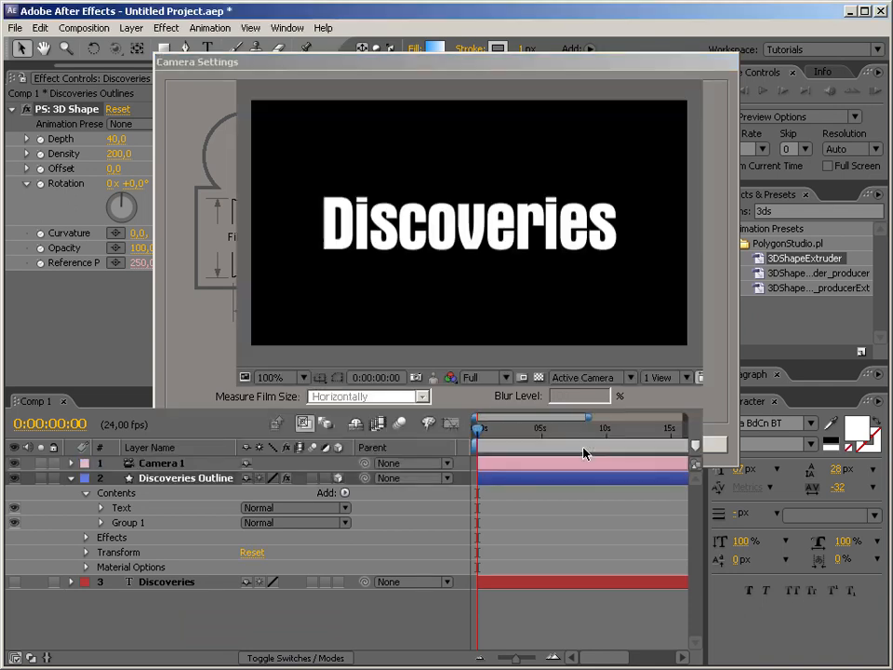
# Rename Group 1 in the Discoveries outlines layer as Extruder
pyautogui.click(130, 523)
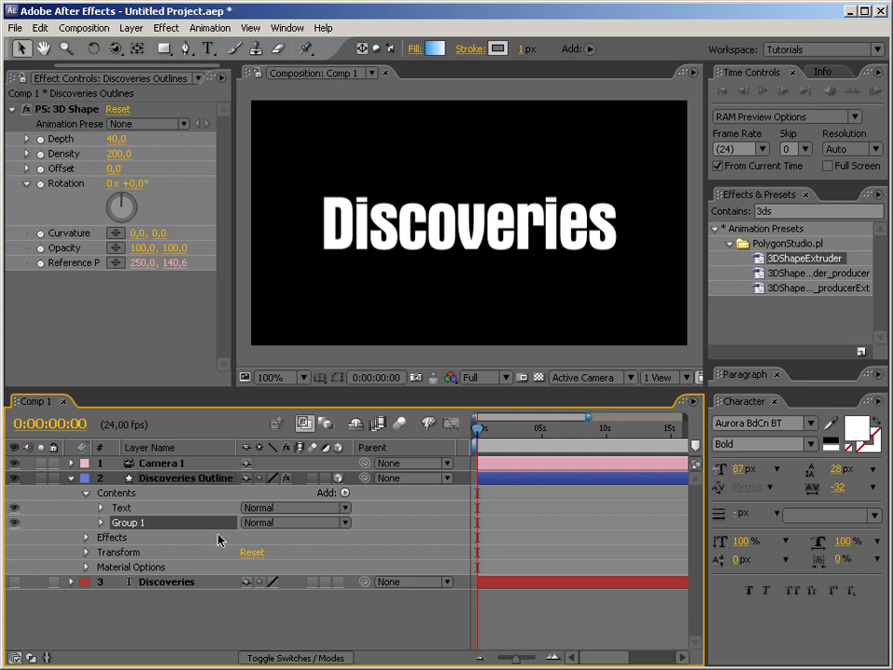
pyautogui.press('Return')
pyautogui.write('Ext')
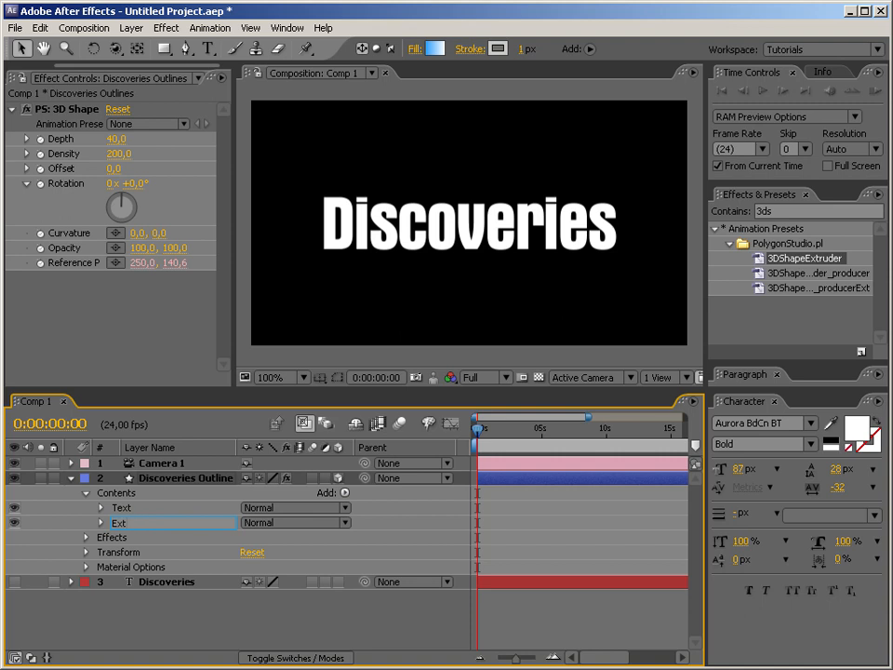
pyautogui.write('ruder')
pyautogui.press('Return')
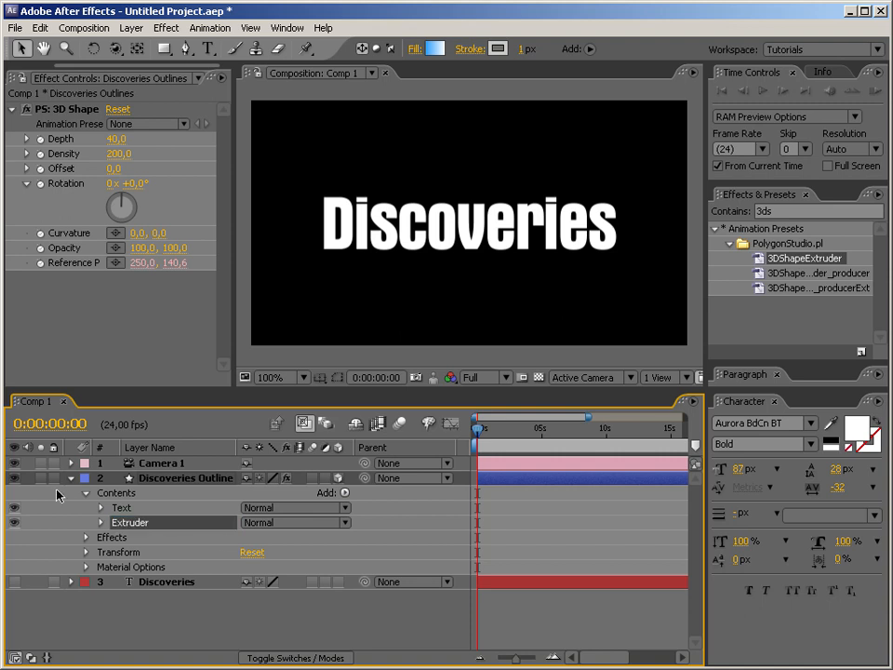
# Expand the Extruder group and rename the group nested inside it as Extrusion
pyautogui.click(101, 523)
pyautogui.click(149, 539)
pyautogui.press('Return')
pyautogui.write('Extrusion')
pyautogui.press('Return')
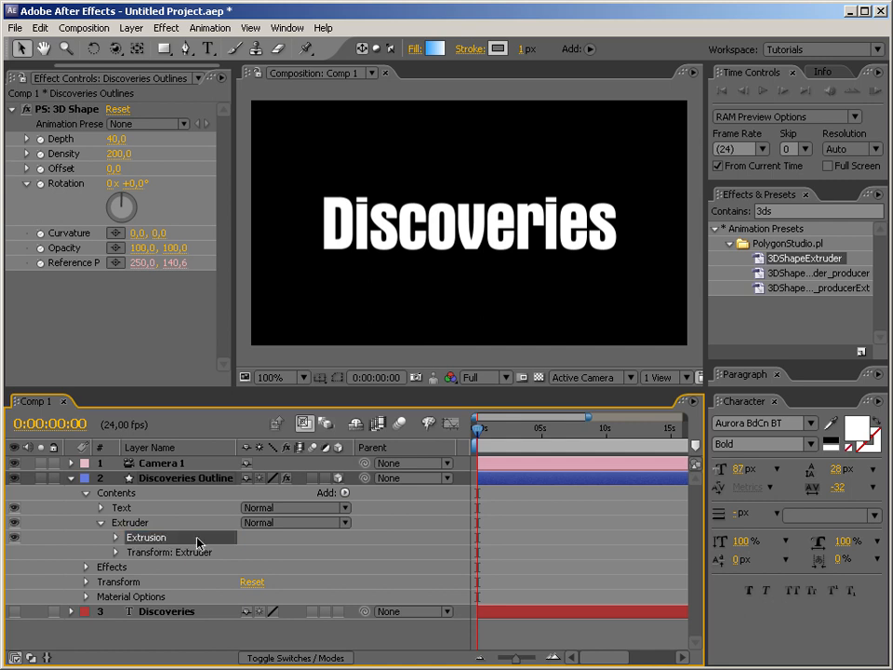
# Duplicate the Text group and place the copy inside the Extruder group, above Extrusion
pyautogui.click(216, 509)
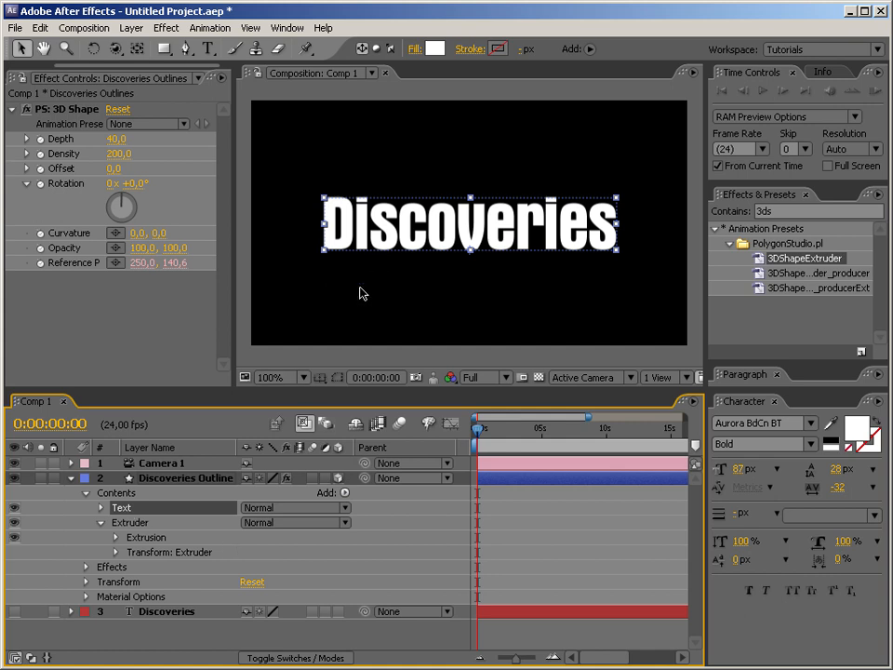
pyautogui.hotkey('ctrl', 'd')
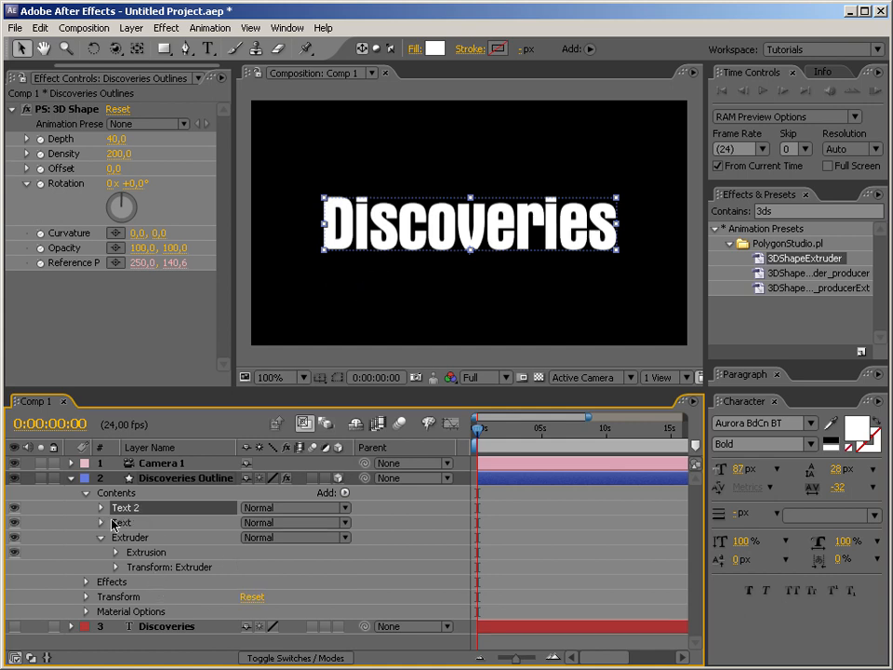
pyautogui.moveTo(134, 508); pyautogui.dragTo(180, 550)
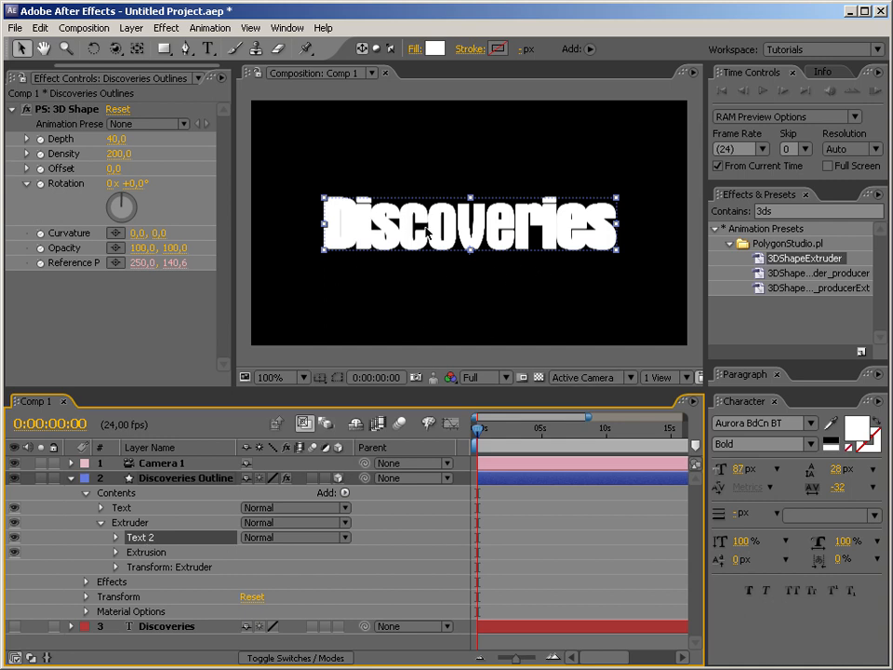
# Change the fill colour of the original Text group to dark red 990808
pyautogui.click(122, 507)
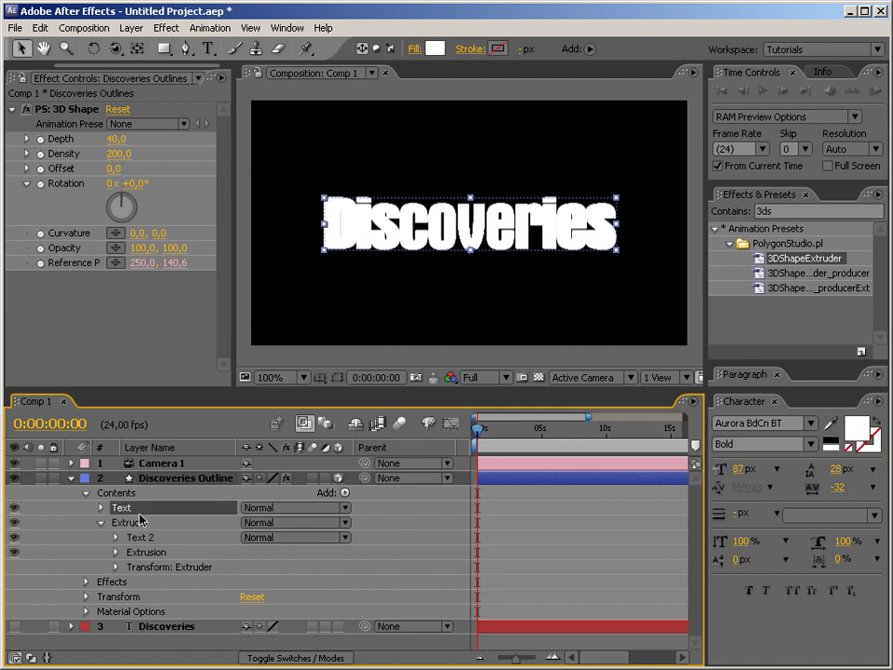
pyautogui.click(433, 49)
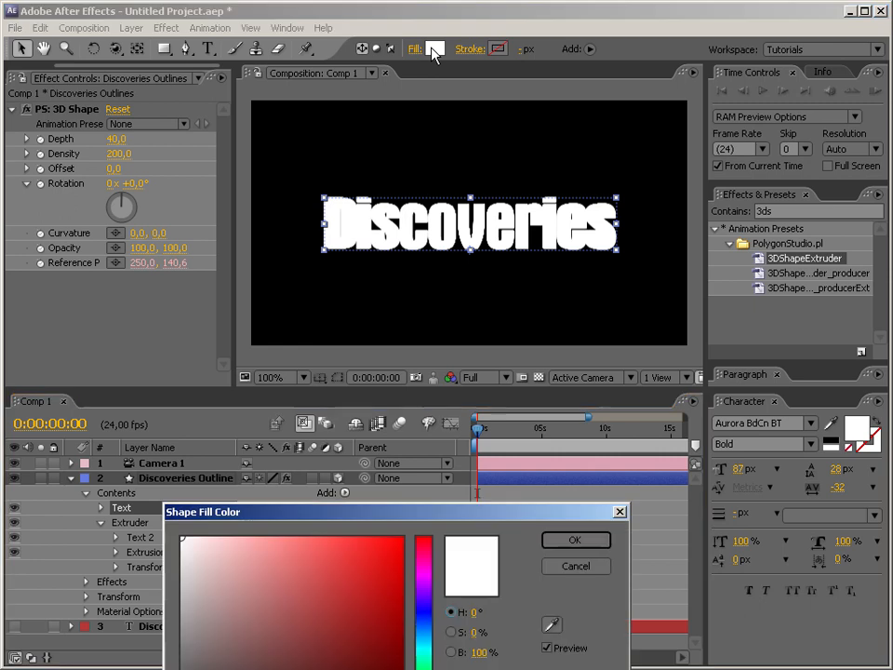
pyautogui.moveTo(495, 300); pyautogui.dragTo(495, 213)
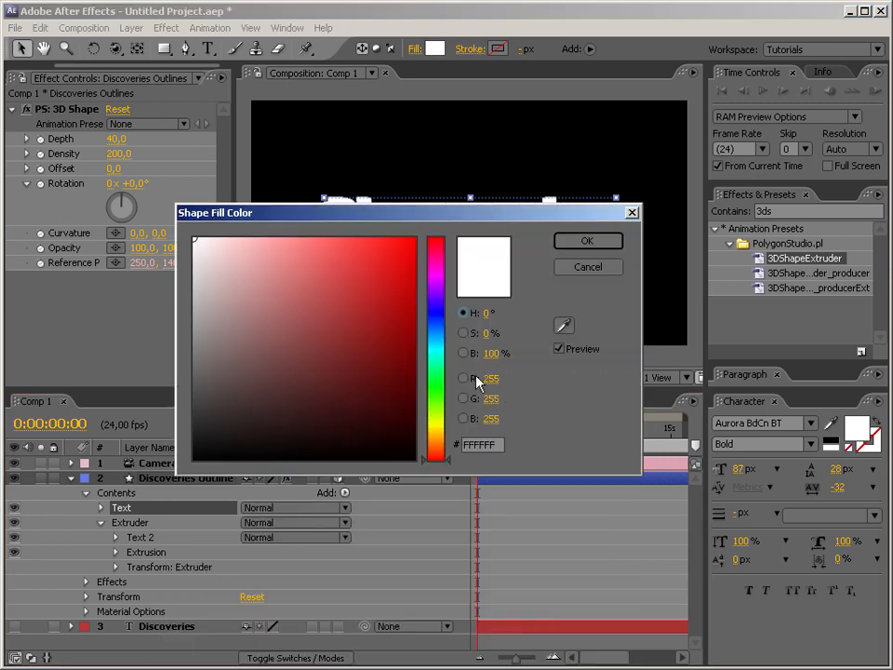
pyautogui.click(411, 252)
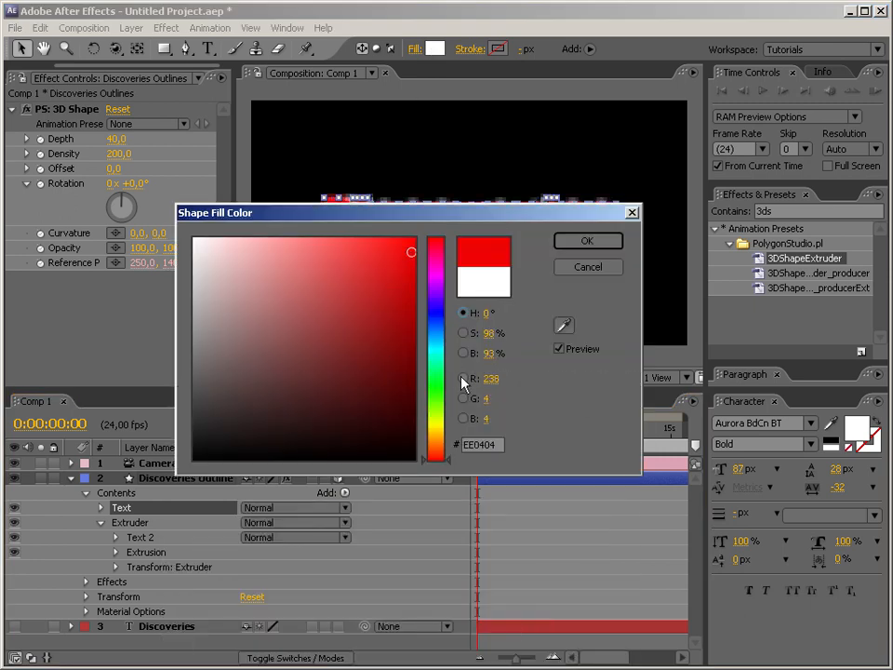
pyautogui.click(402, 326)
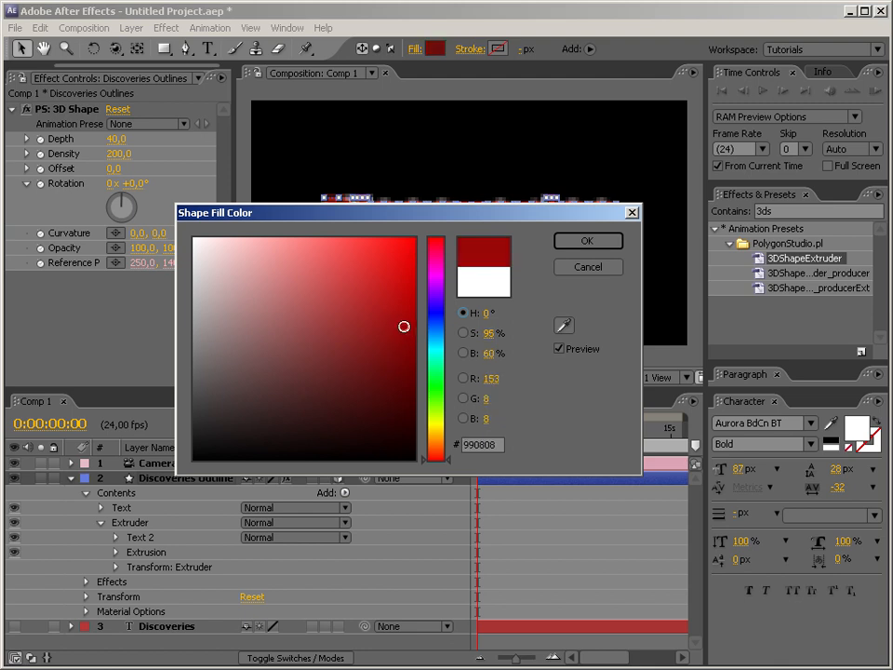
pyautogui.click(597, 239)
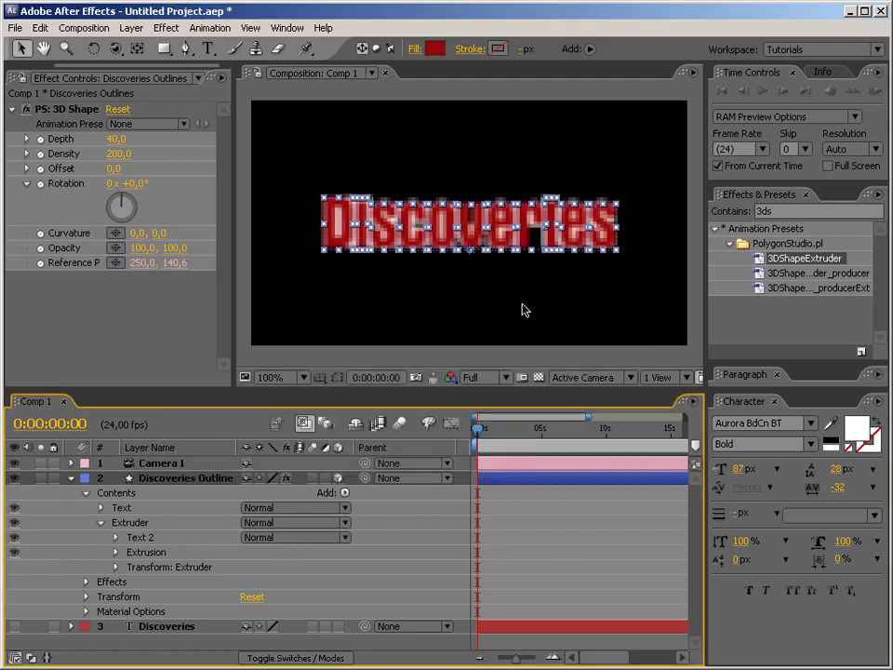
pyautogui.click(547, 313)
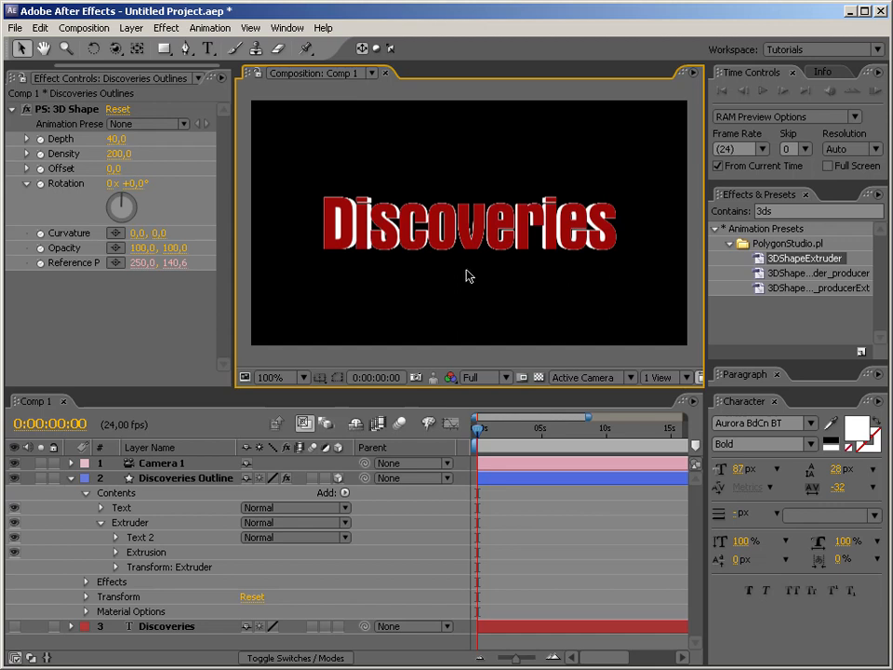
# Orbit the camera to an angled view of the title and set the 3D Shape effect's density to 100
pyautogui.press('c')
pyautogui.moveTo(487, 283); pyautogui.dragTo(346, 287)
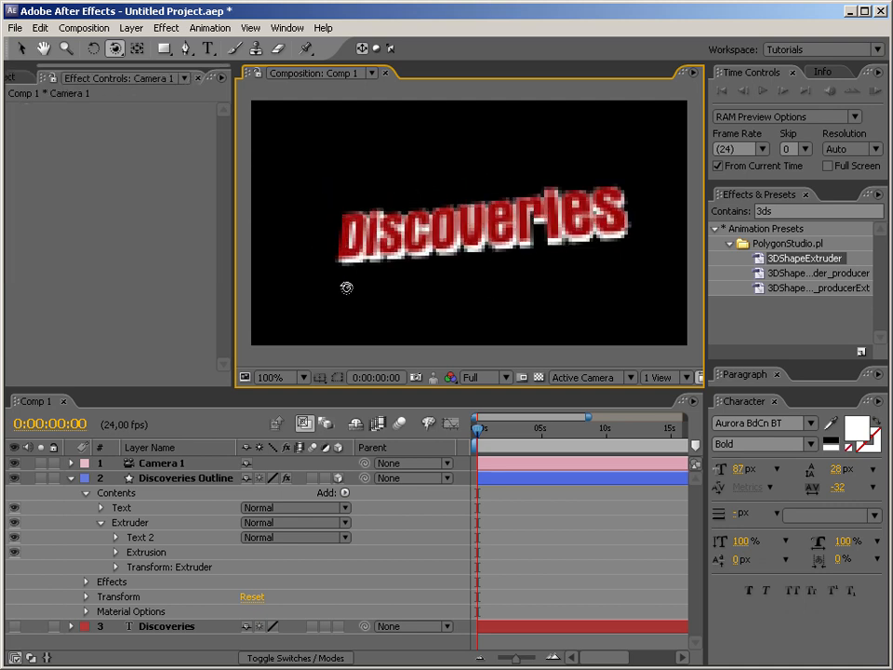
pyautogui.click(162, 481)
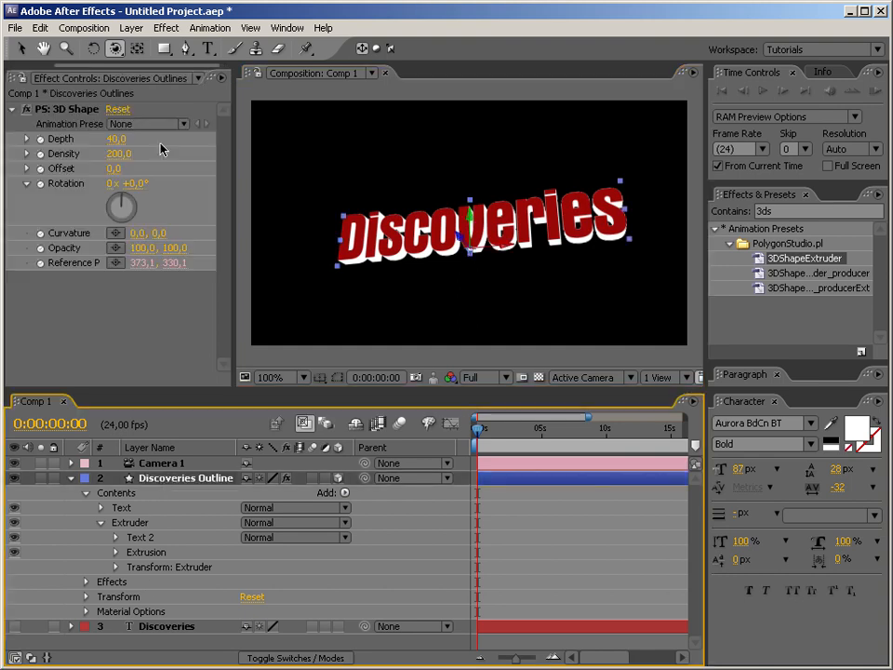
pyautogui.click(117, 139)
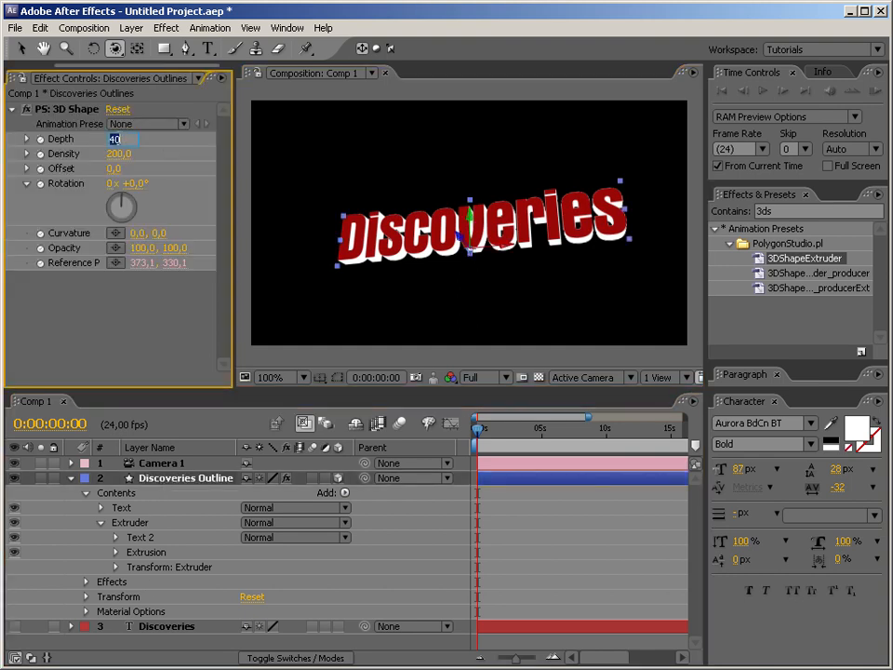
pyautogui.press('Tab')
pyautogui.write('100')
pyautogui.press('Return')
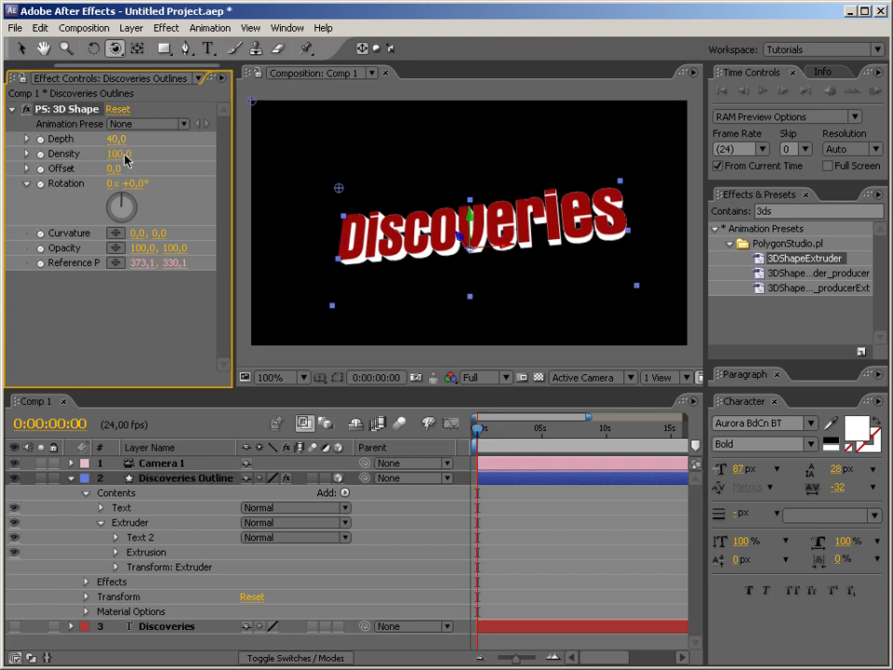
# Try a 3D Shape depth of 20, settle on 15, and orbit the camera to view the extruded title at an angle
pyautogui.moveTo(544, 252); pyautogui.dragTo(487, 247)
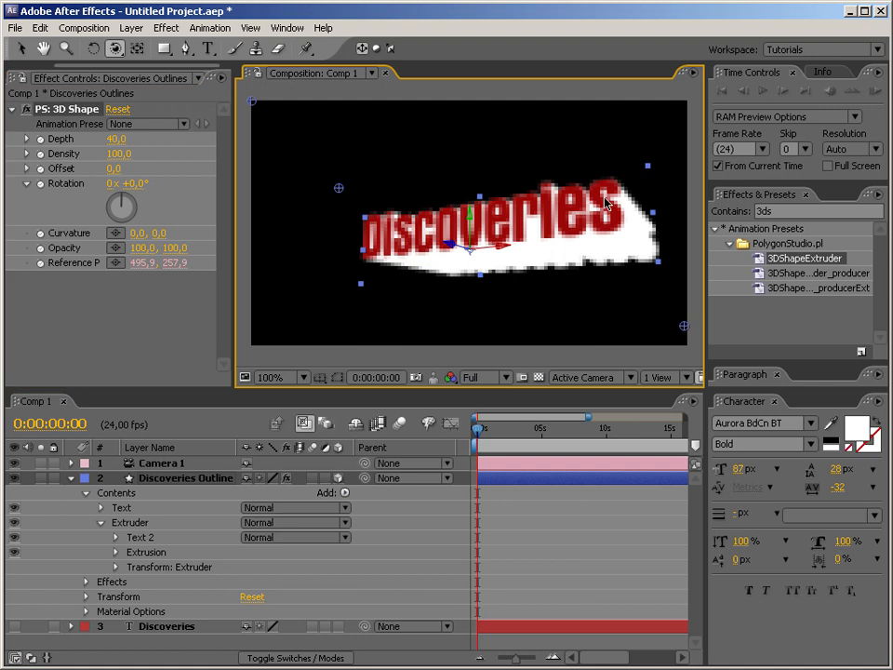
pyautogui.click(116, 139)
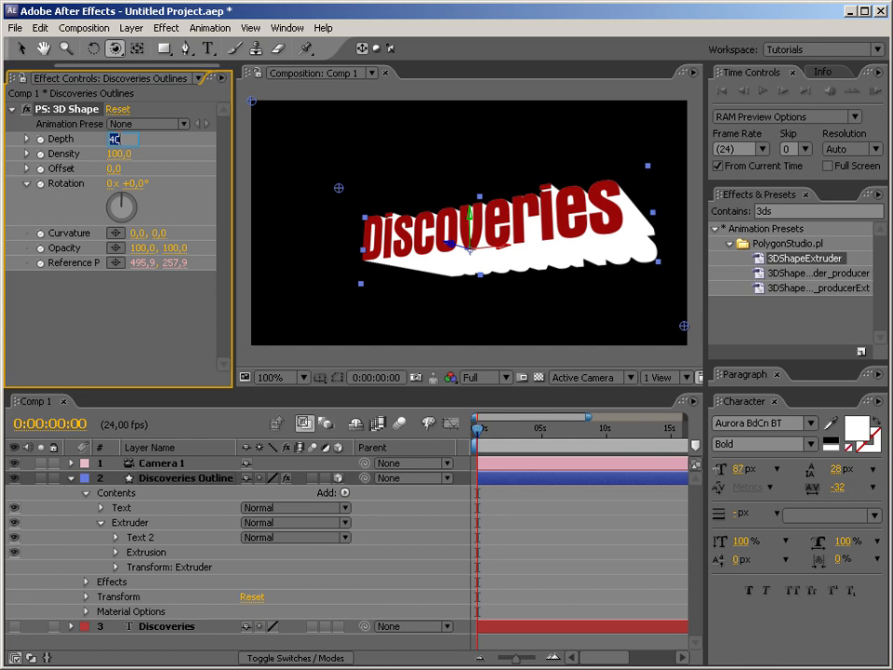
pyautogui.press('Return')
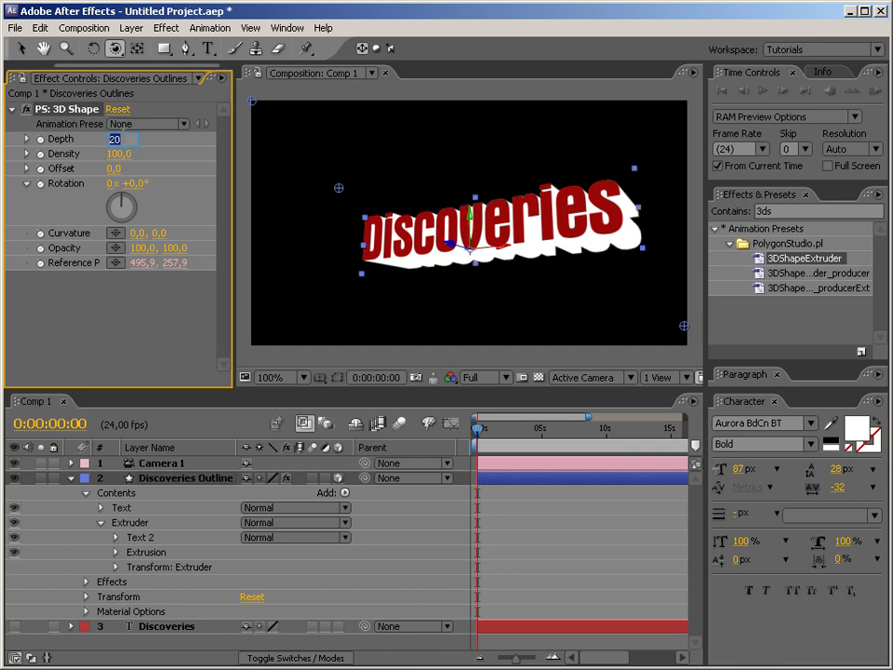
pyautogui.press('Return')
pyautogui.moveTo(489, 295); pyautogui.dragTo(594, 304)
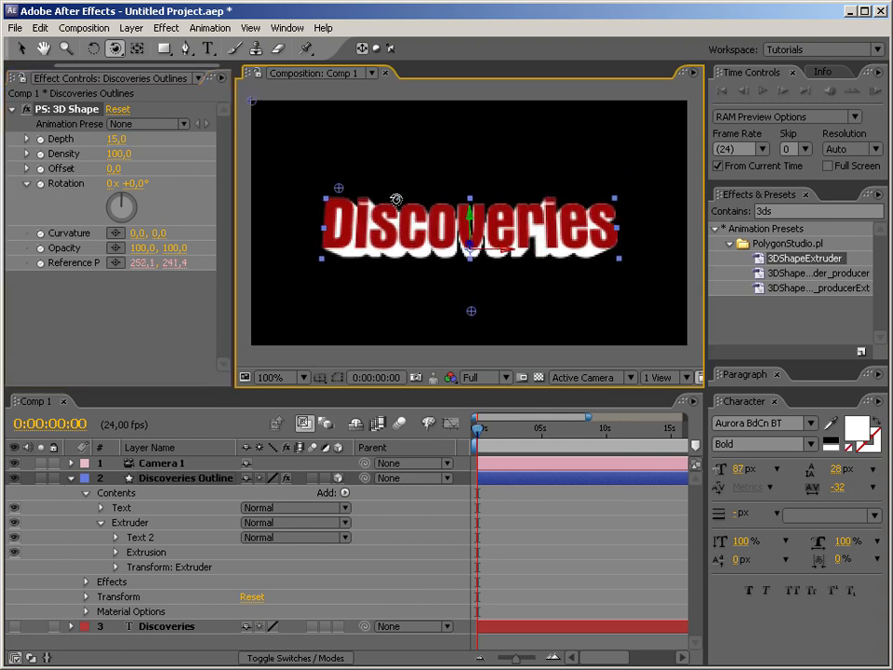
pyautogui.moveTo(393, 192); pyautogui.dragTo(357, 145)
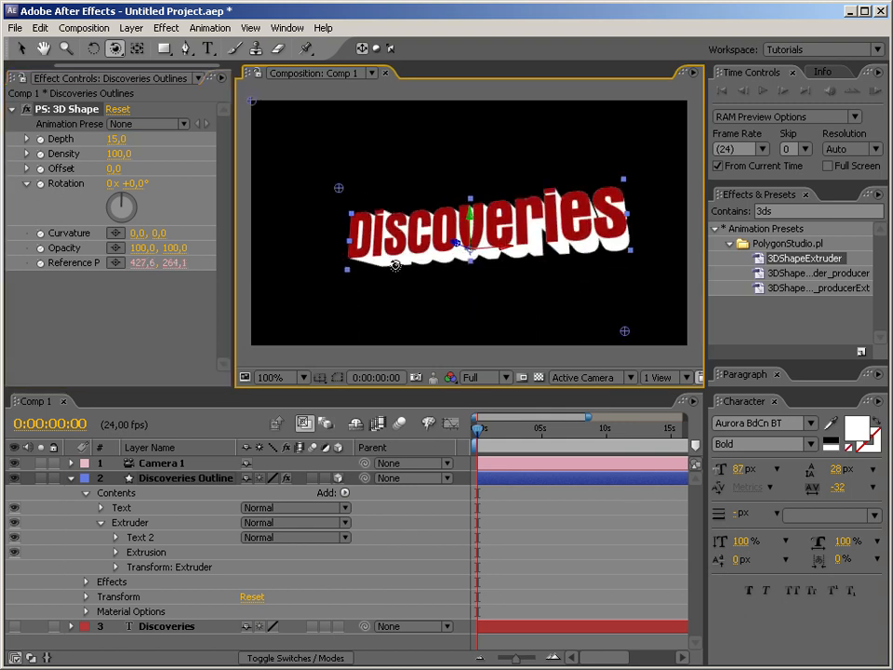
# Orbit the camera to view the extruded title from another angle, and start a new project without saving the current one
pyautogui.moveTo(423, 250); pyautogui.dragTo(396, 277)
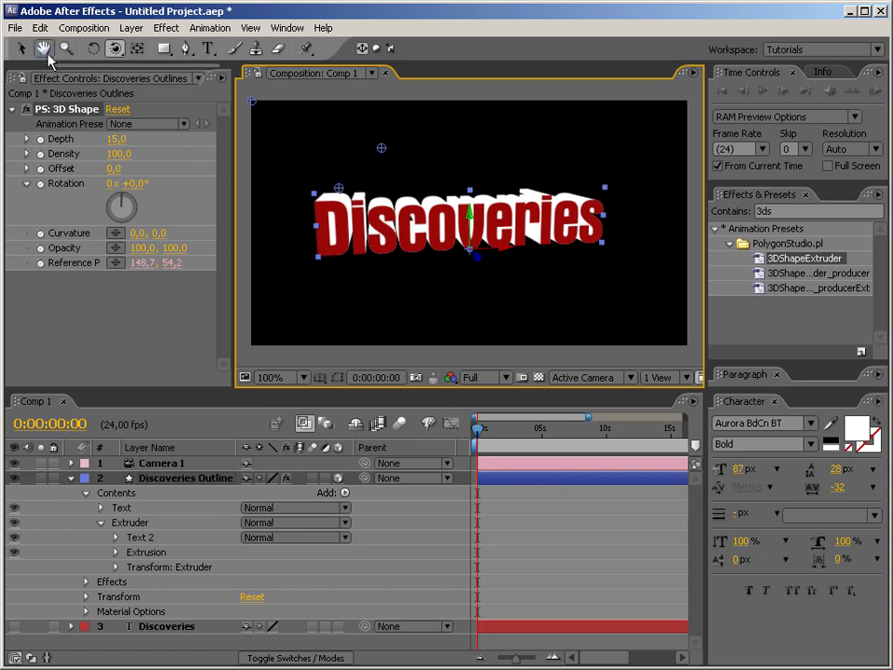
pyautogui.click(16, 28)
pyautogui.moveTo(28, 45)
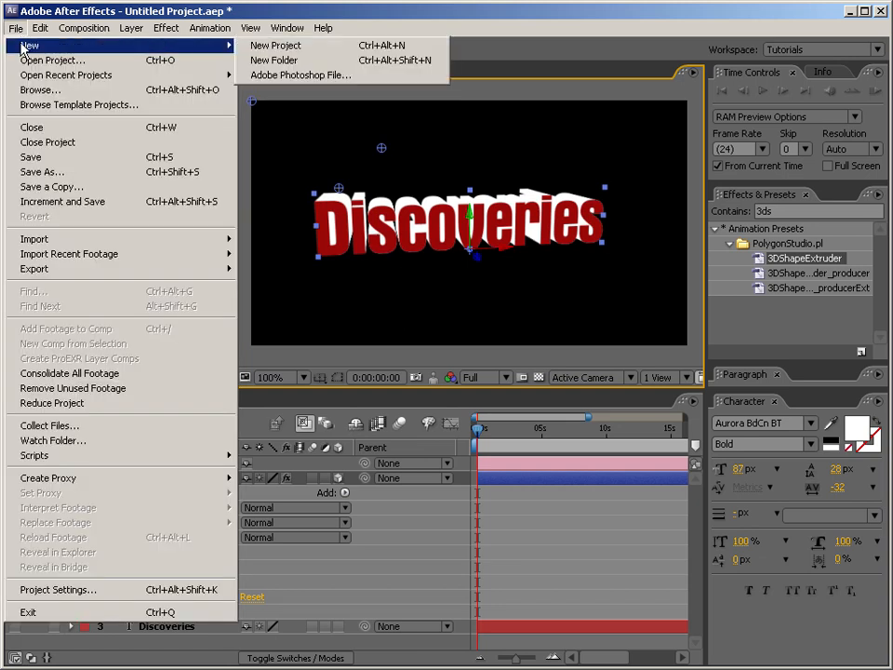
pyautogui.click(294, 51)
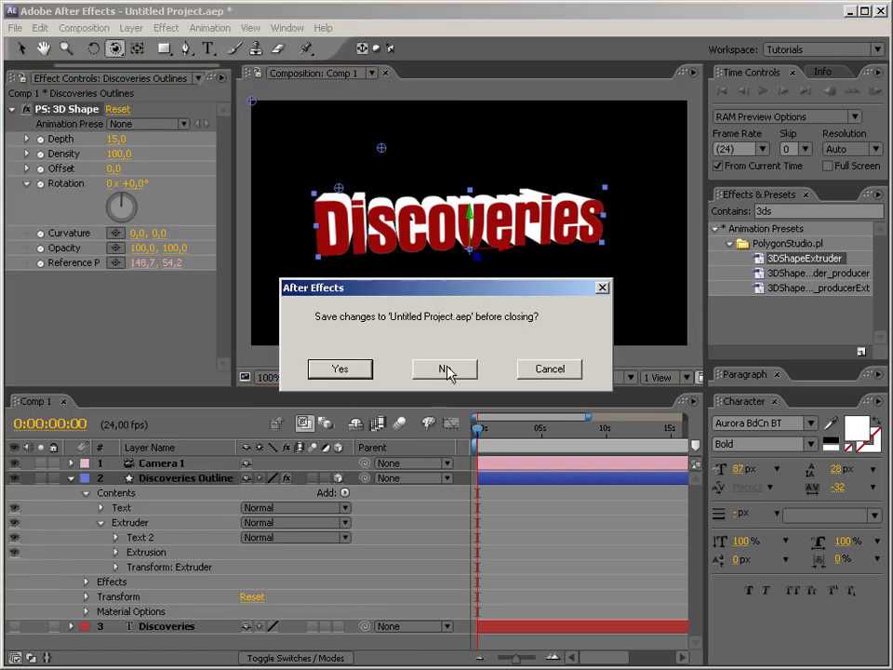
pyautogui.click(445, 370)
# Create a 500 x 281 px composition with square pixels at 24 fps and display it at full resolution
pyautogui.rightClick(104, 260)
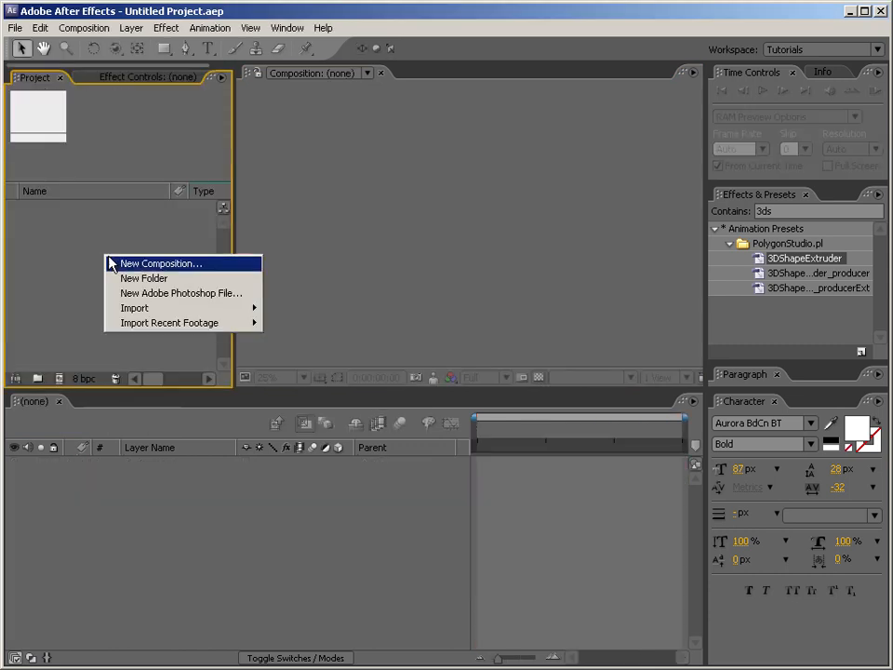
pyautogui.click(116, 264)
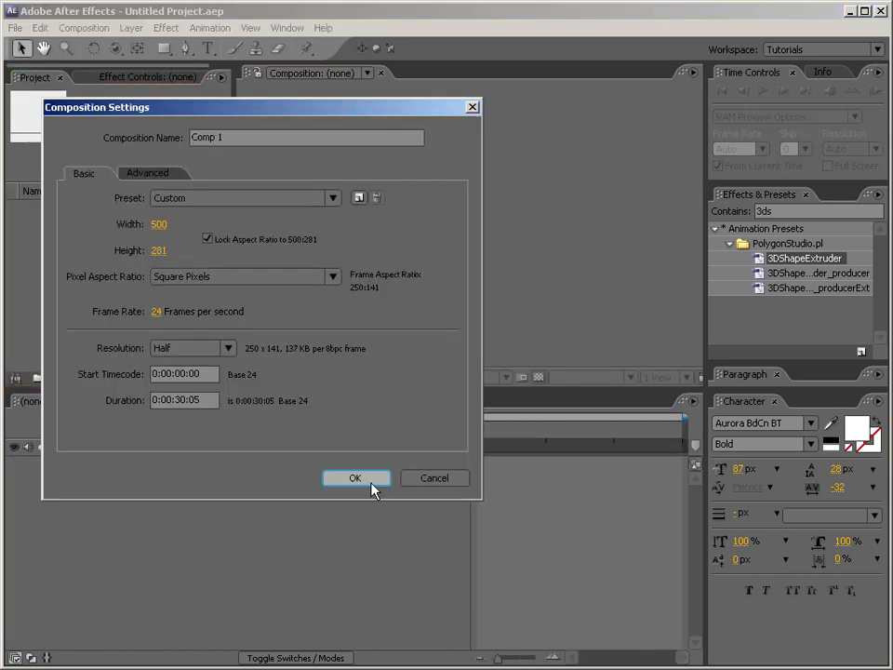
pyautogui.click(359, 478)
pyautogui.click(497, 377)
pyautogui.click(478, 393)
pyautogui.click(136, 298)
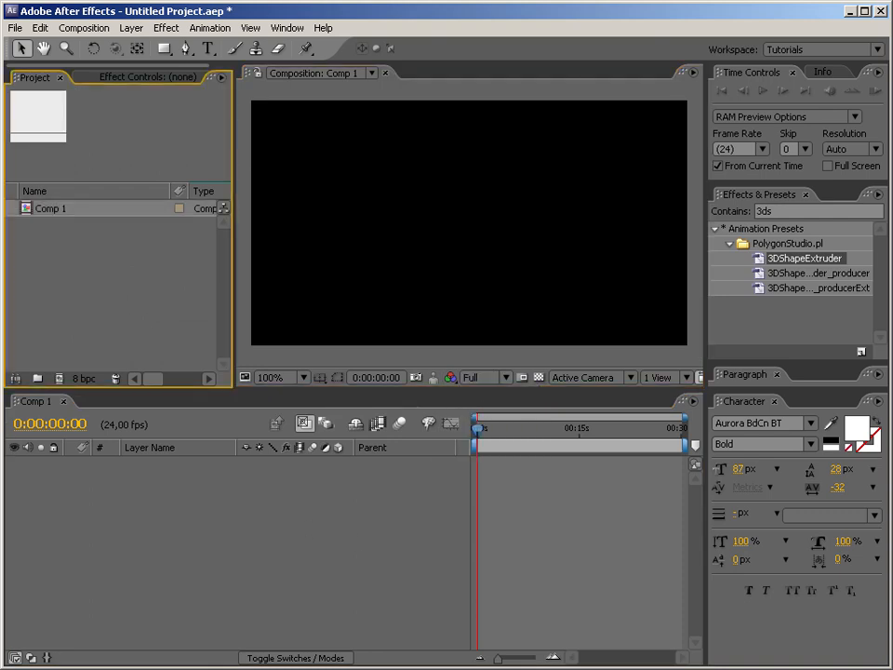
# Switch to Illustrator and select the entire Adobe logo in Adobe.ai
pyautogui.hotkey('alt', 'Tab')
pyautogui.moveTo(310, 218); pyautogui.dragTo(652, 434)
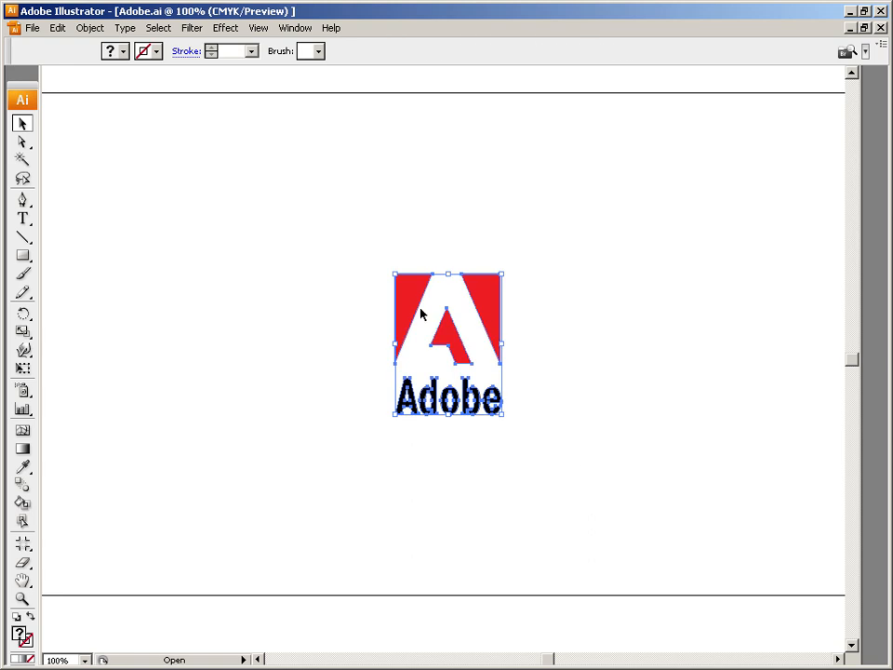
pyautogui.click(382, 257)
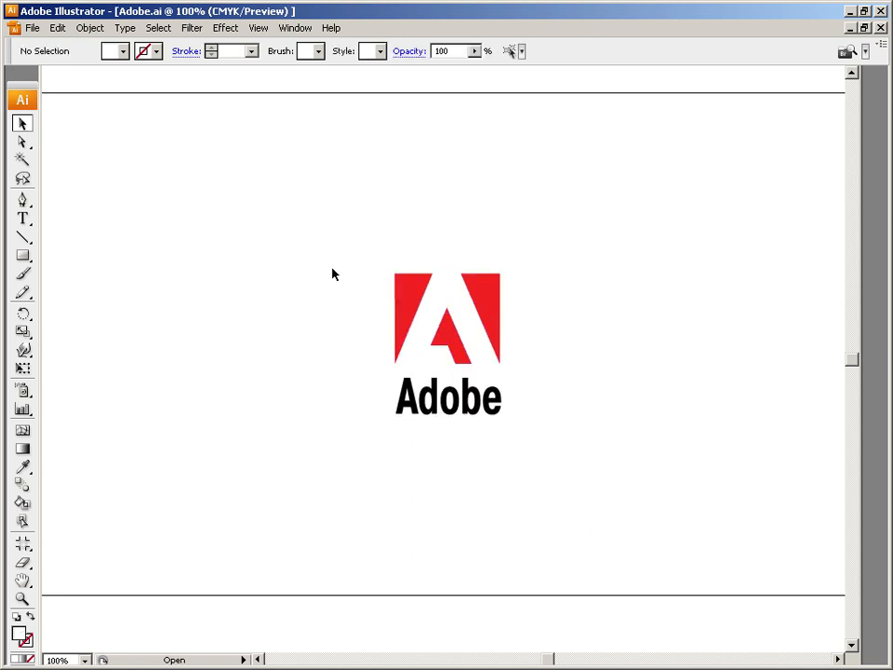
pyautogui.moveTo(334, 272); pyautogui.dragTo(587, 464)
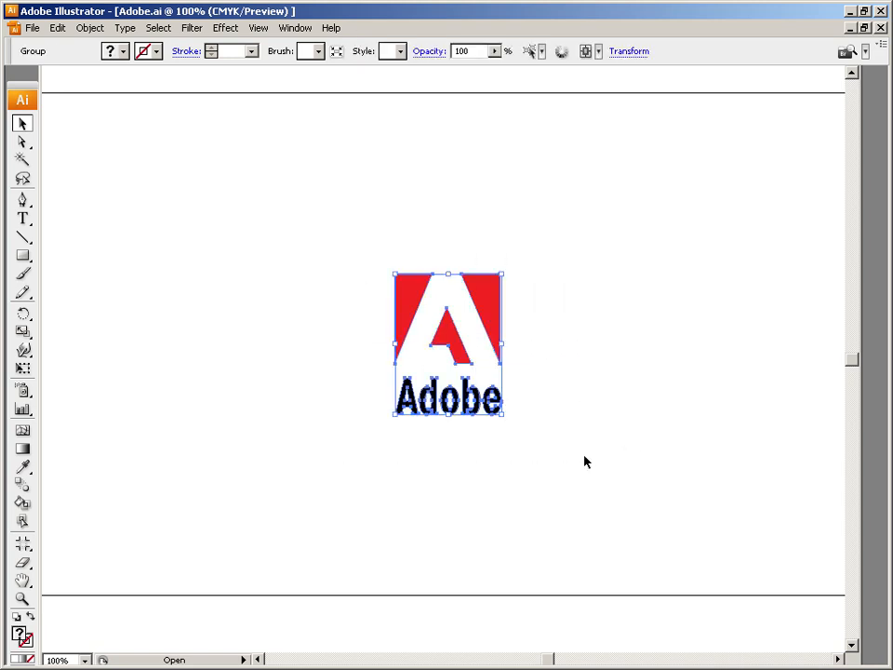
pyautogui.moveTo(606, 477); pyautogui.dragTo(295, 233)
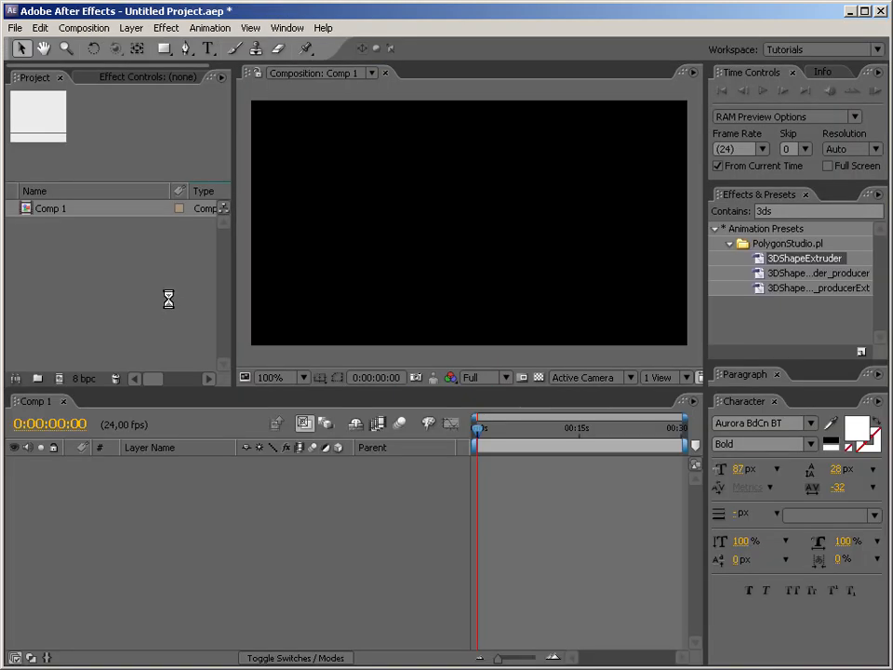
pyautogui.rightClick(137, 296)
pyautogui.click(164, 302)
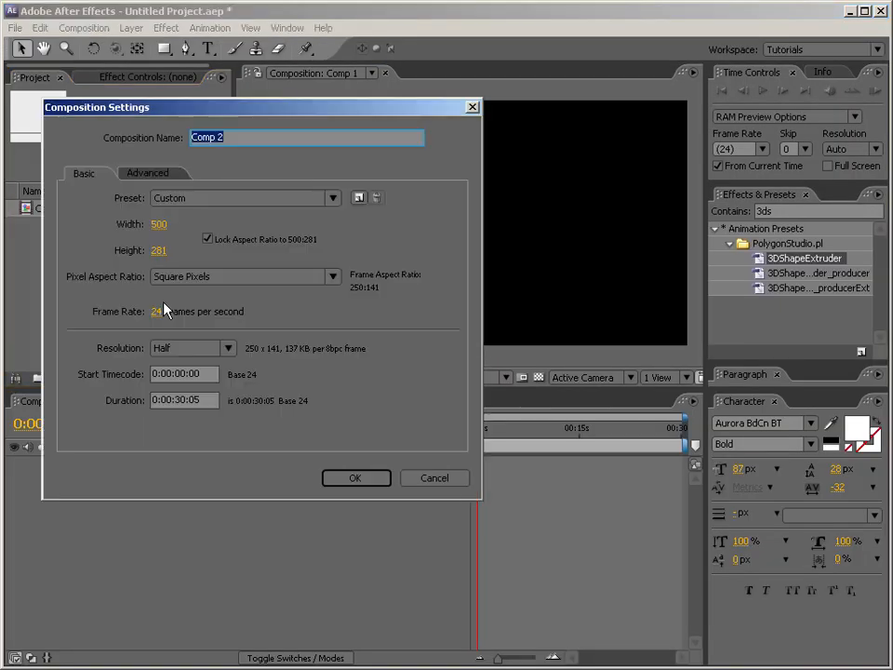
pyautogui.press('Escape')
pyautogui.rightClick(133, 296)
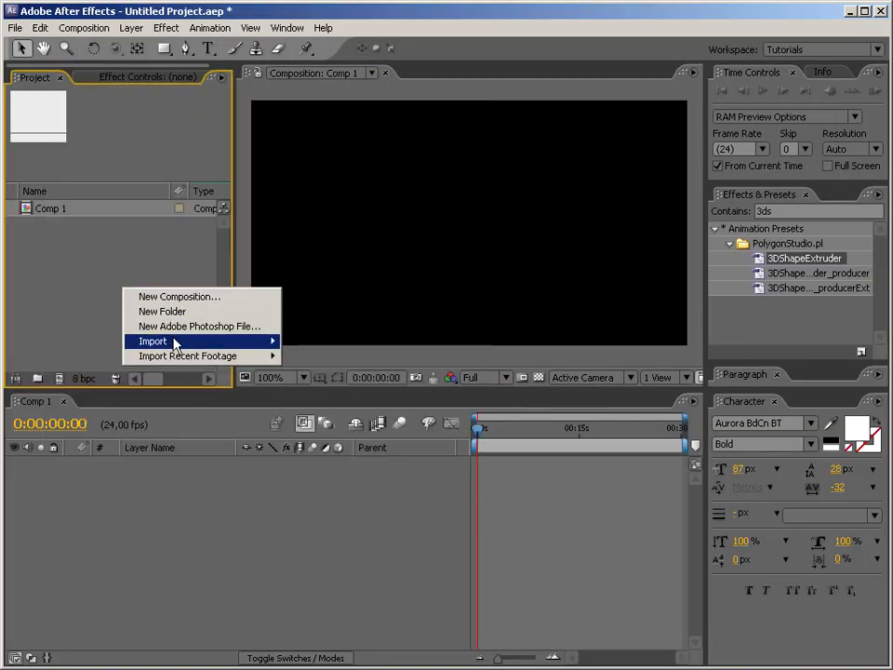
# Add a black solid layer of 500 x 281 px to the composition
pyautogui.rightClick(177, 522)
pyautogui.moveTo(325, 525)
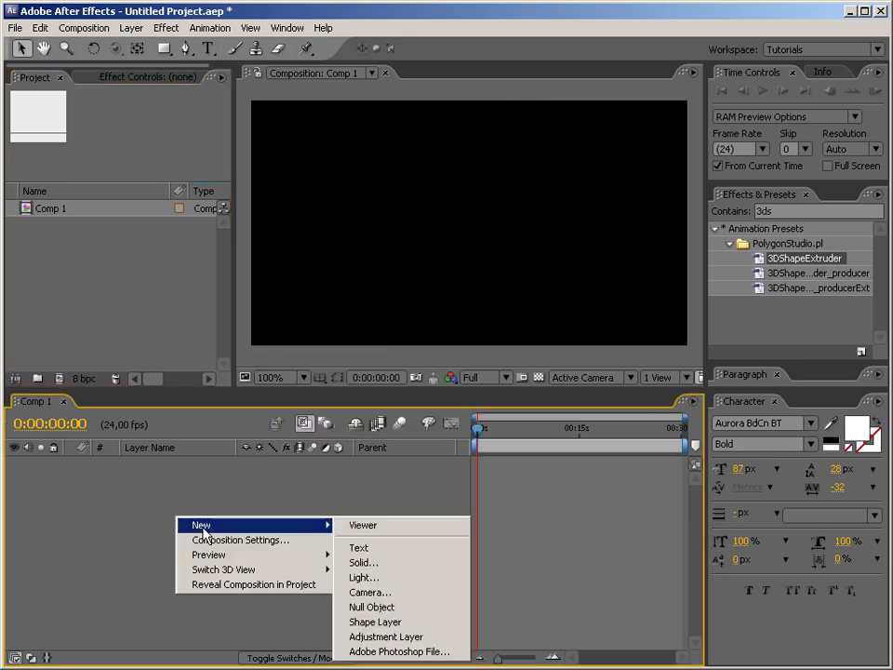
pyautogui.click(383, 569)
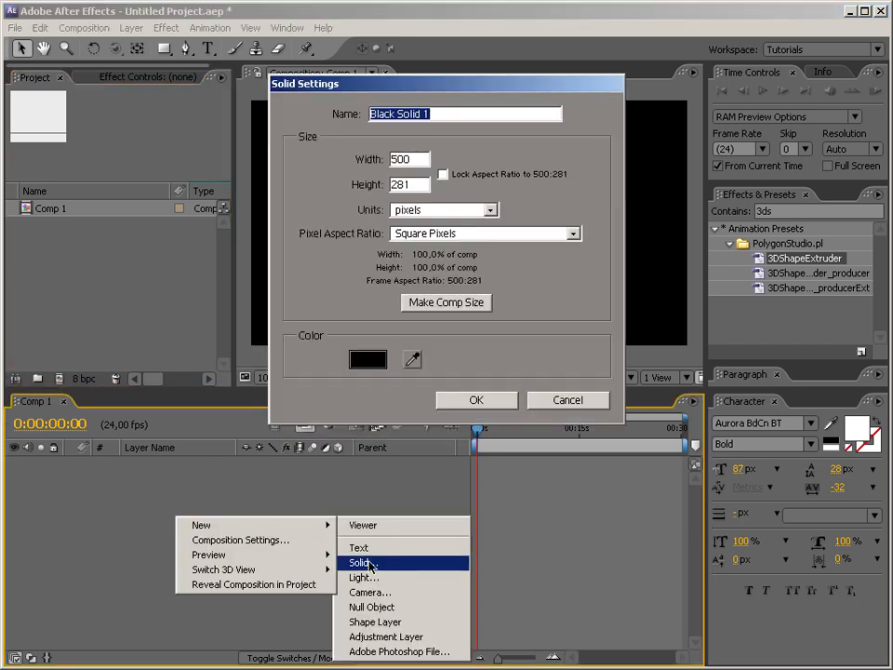
pyautogui.click(475, 402)
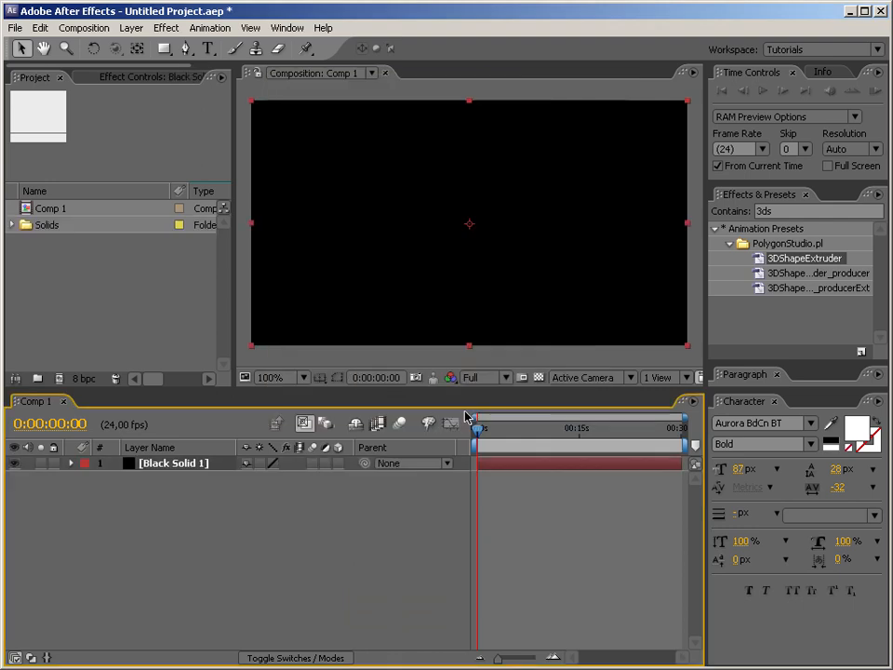
# Switch to Illustrator, reselect the symbol and lettering of the Adobe logo, and copy them
pyautogui.hotkey('alt', 'Tab')
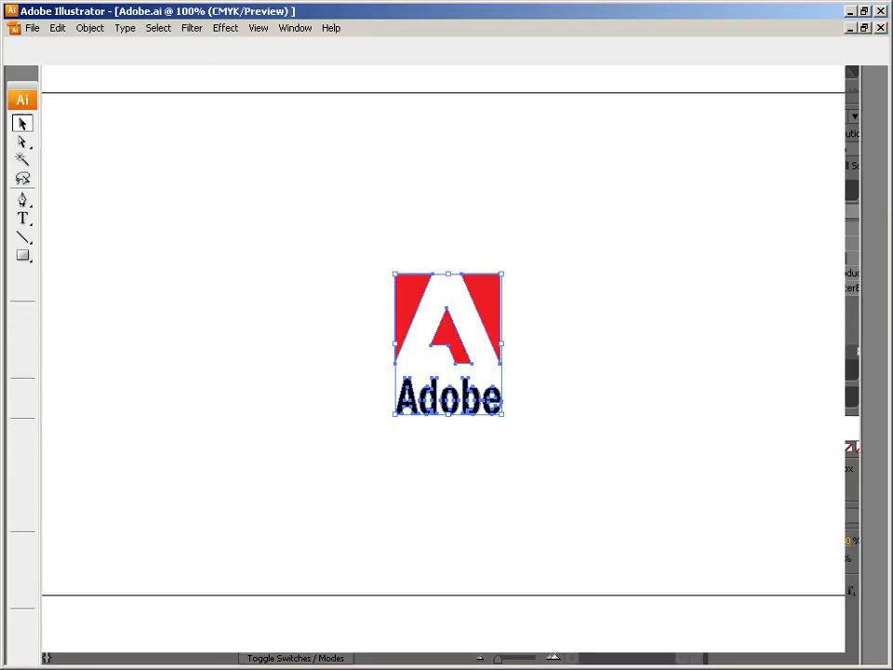
pyautogui.click(343, 253)
pyautogui.moveTo(341, 241); pyautogui.dragTo(601, 458)
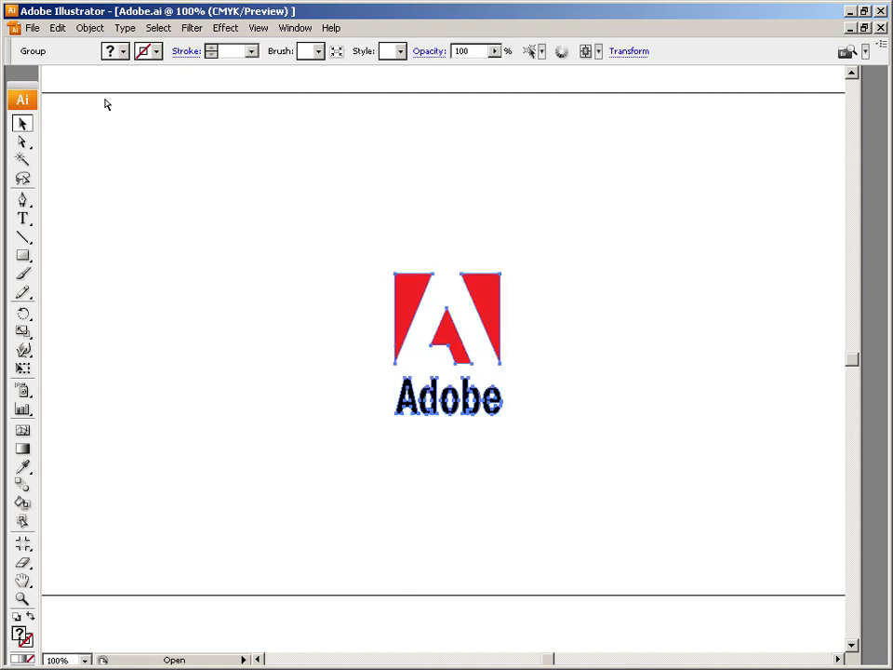
pyautogui.click(58, 28)
pyautogui.click(93, 97)
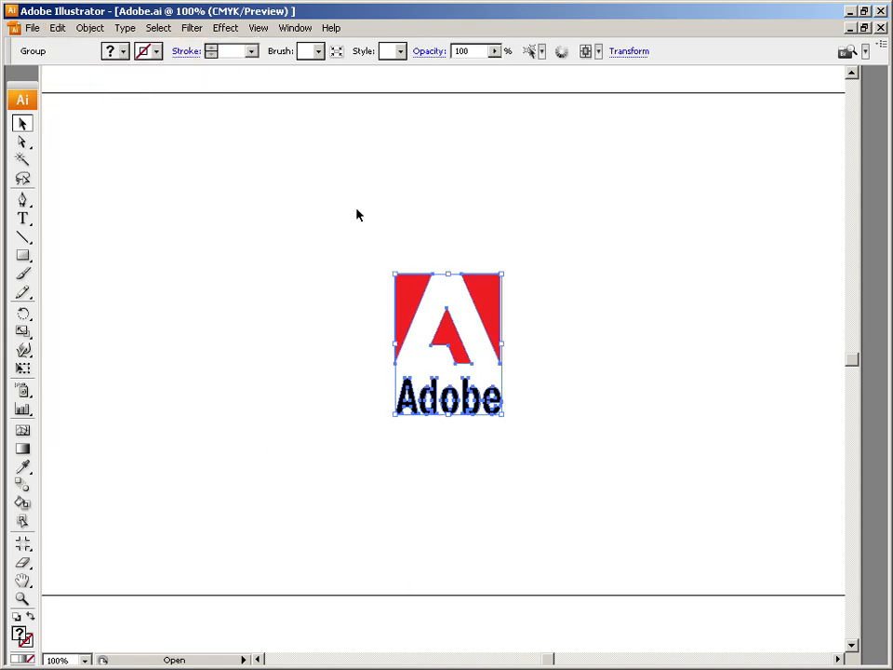
# Switch back to After Effects and paste the copied logo paths onto the black solid layer as masks
pyautogui.hotkey('alt', 'Tab')
pyautogui.click(194, 465)
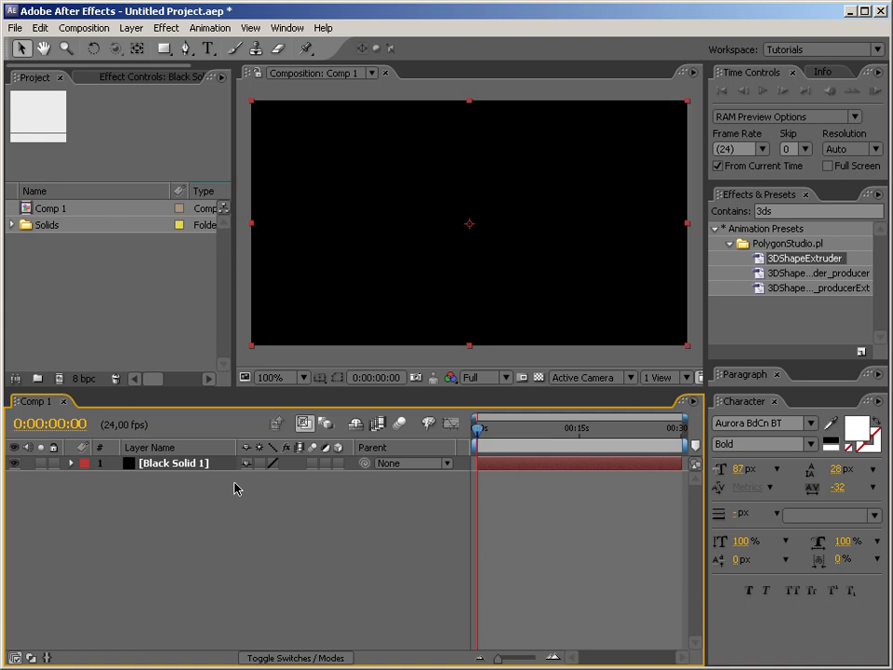
pyautogui.click(41, 28)
pyautogui.click(77, 160)
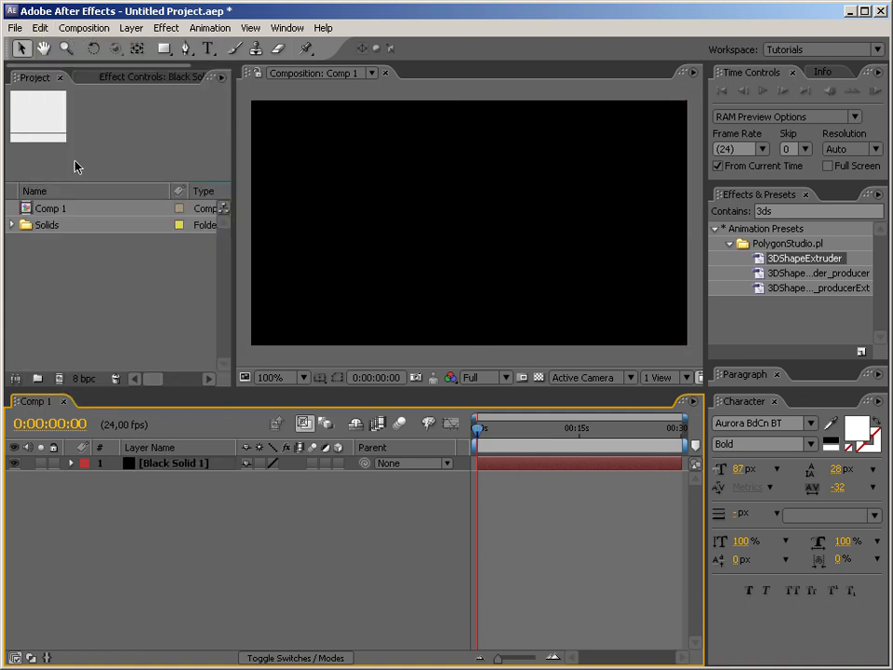
# Turn on mask outlines and the transparency grid in the composition view, and check the outlines on the black solid
pyautogui.moveTo(337, 377); pyautogui.dragTo(363, 533)
pyautogui.click(538, 377)
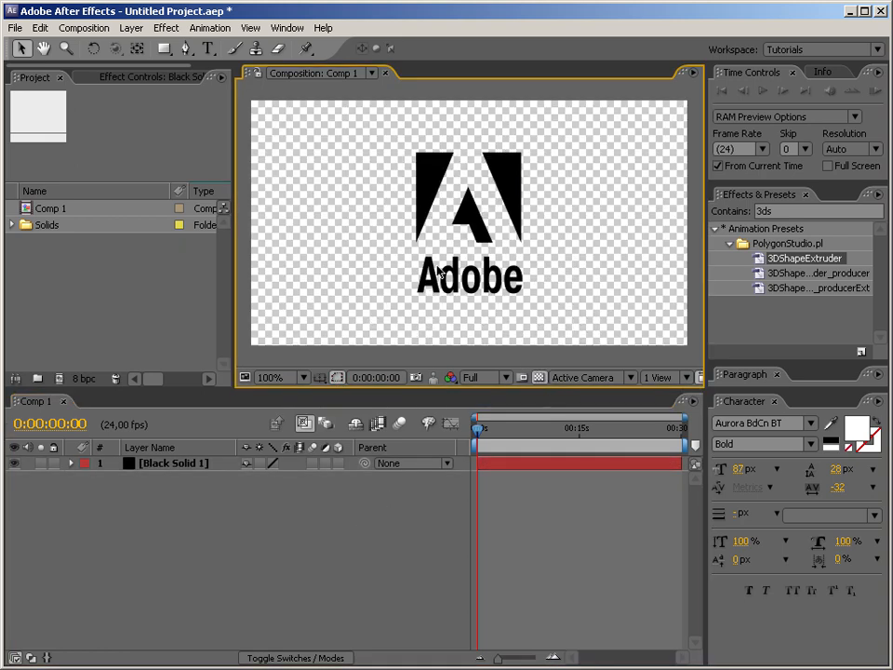
pyautogui.click(192, 470)
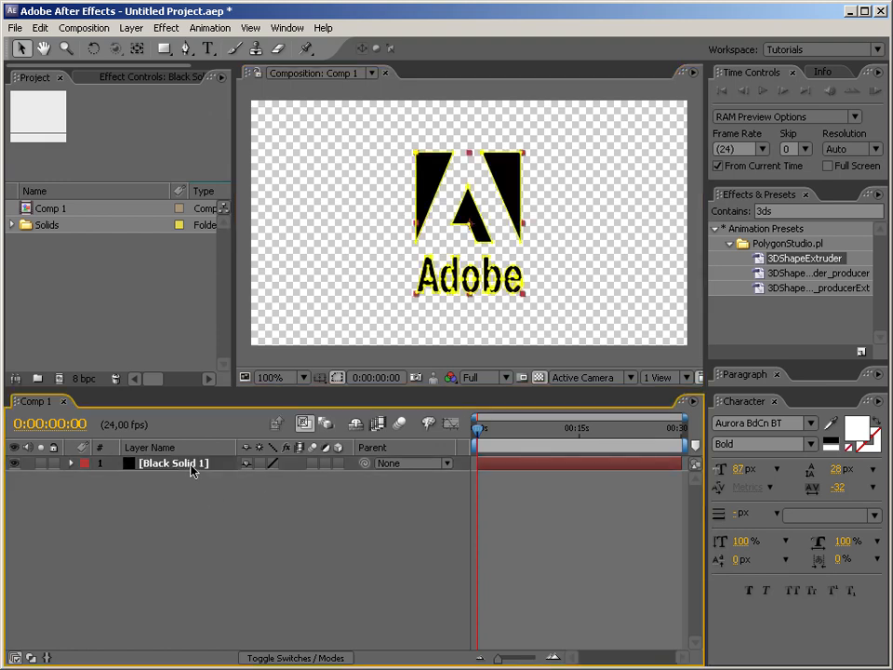
pyautogui.click(231, 523)
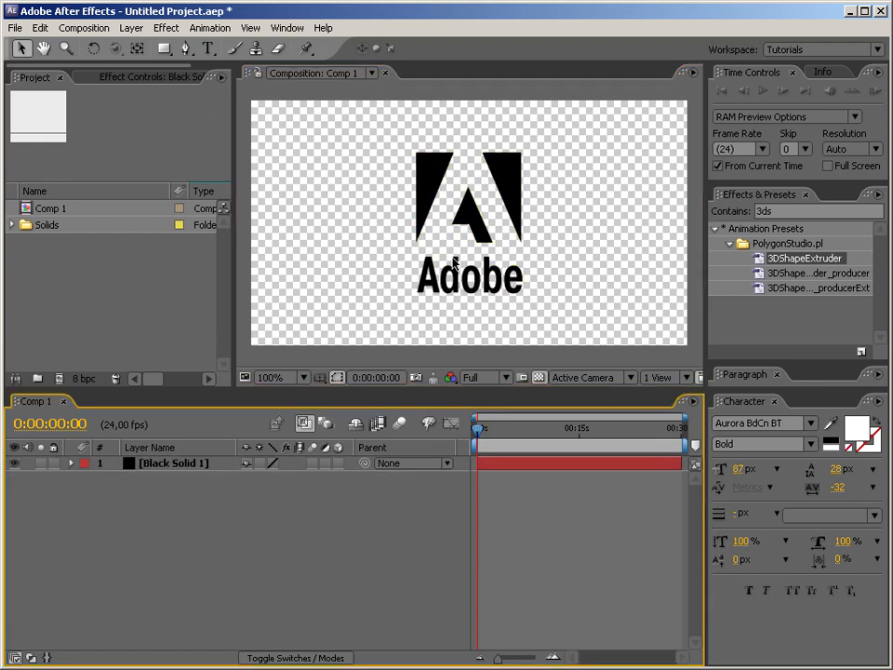
# Expand the black solid's Masks group to inspect the pasted masks, collapse the layer again and deselect it
pyautogui.click(71, 462)
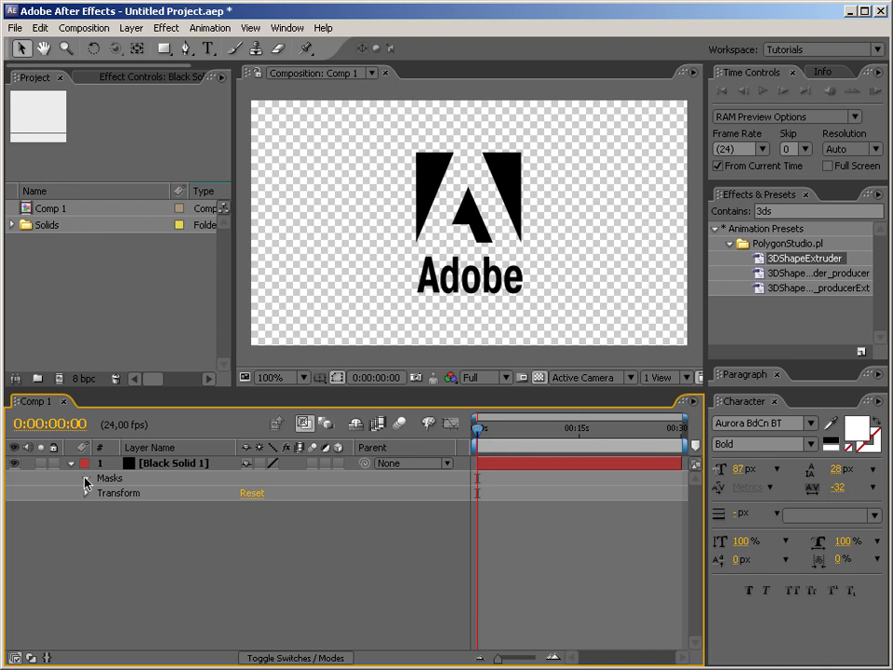
pyautogui.click(86, 479)
pyautogui.click(150, 492)
pyautogui.click(150, 479)
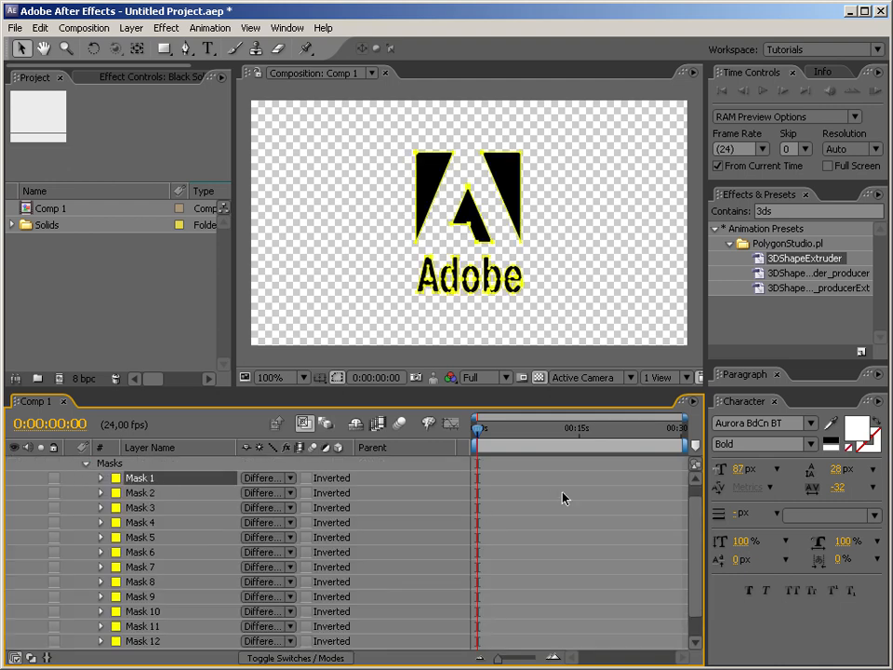
pyautogui.scroll(-1, 690, 521)
pyautogui.scroll(2, 691, 521)
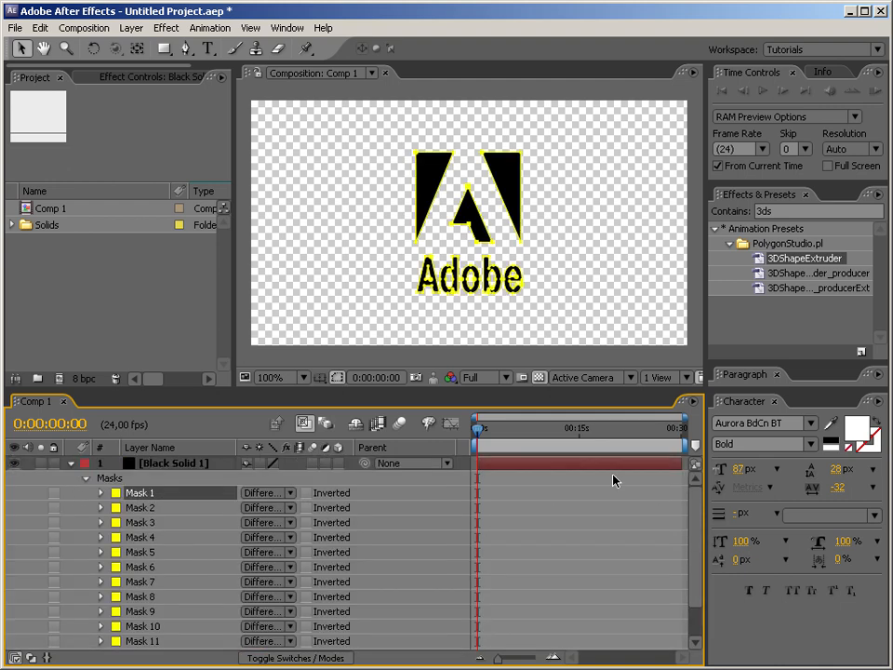
pyautogui.click(85, 478)
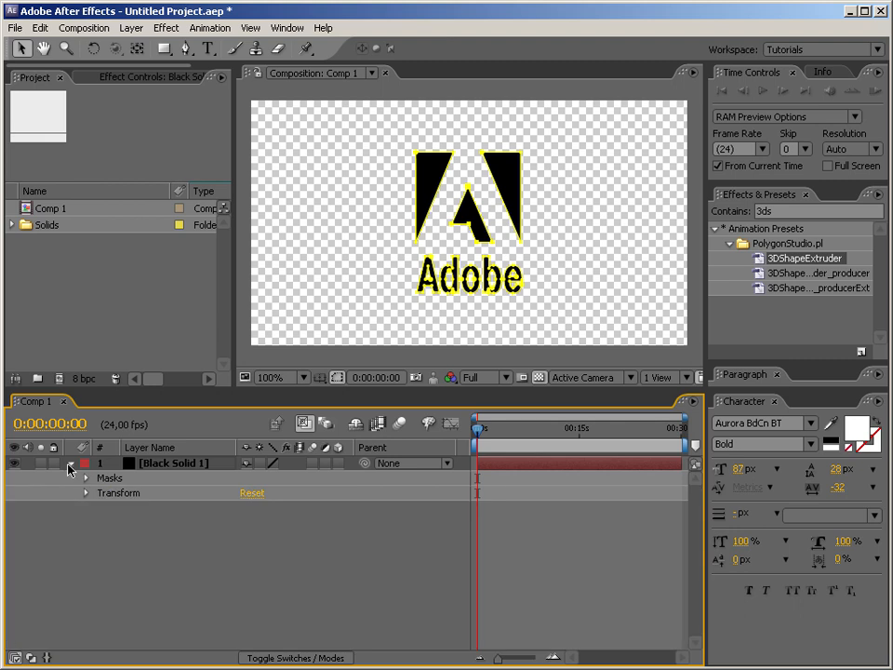
pyautogui.click(70, 464)
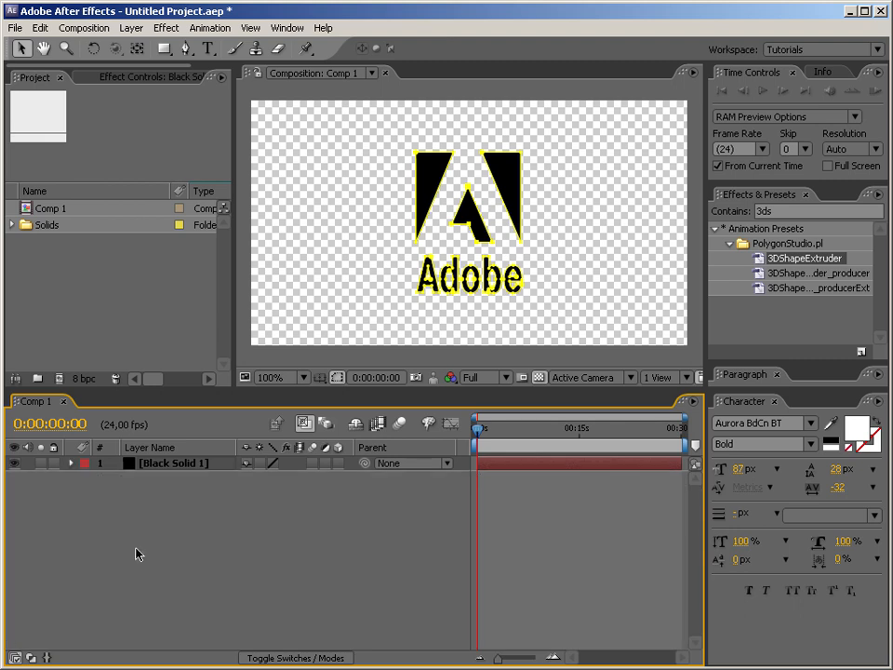
pyautogui.rightClick(186, 515)
pyautogui.click(161, 489)
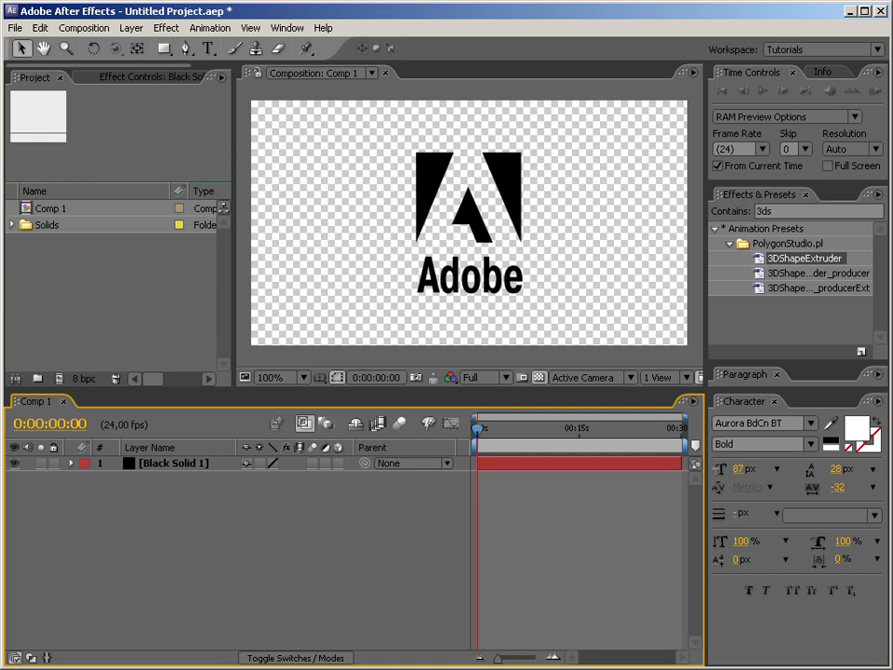
# Switch to Firefox, open the ae scripts page on redefinery.com and locate the rd: Masks to Shapes script in the lab section
pyautogui.hotkey('alt', 'Tab')
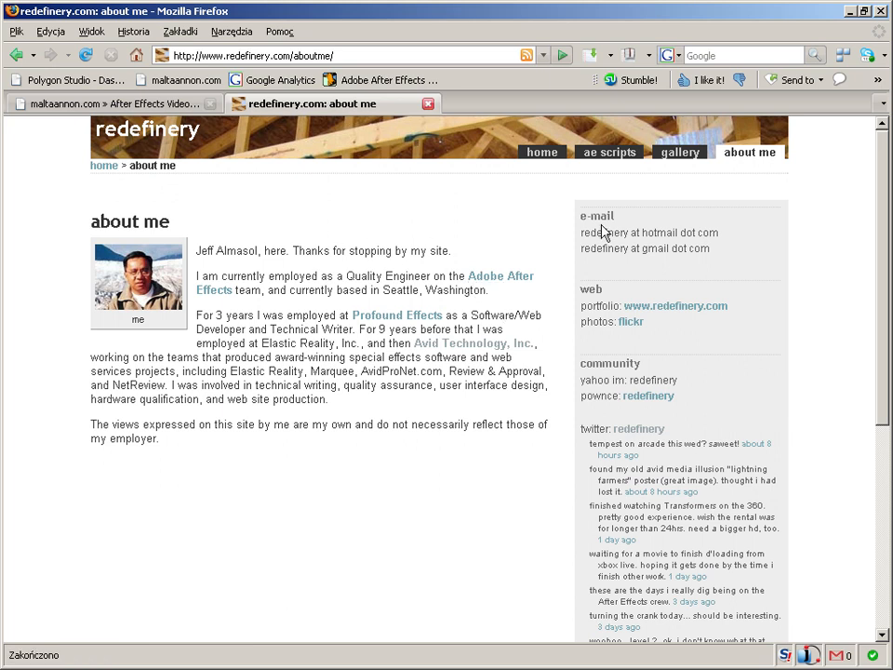
pyautogui.click(603, 153)
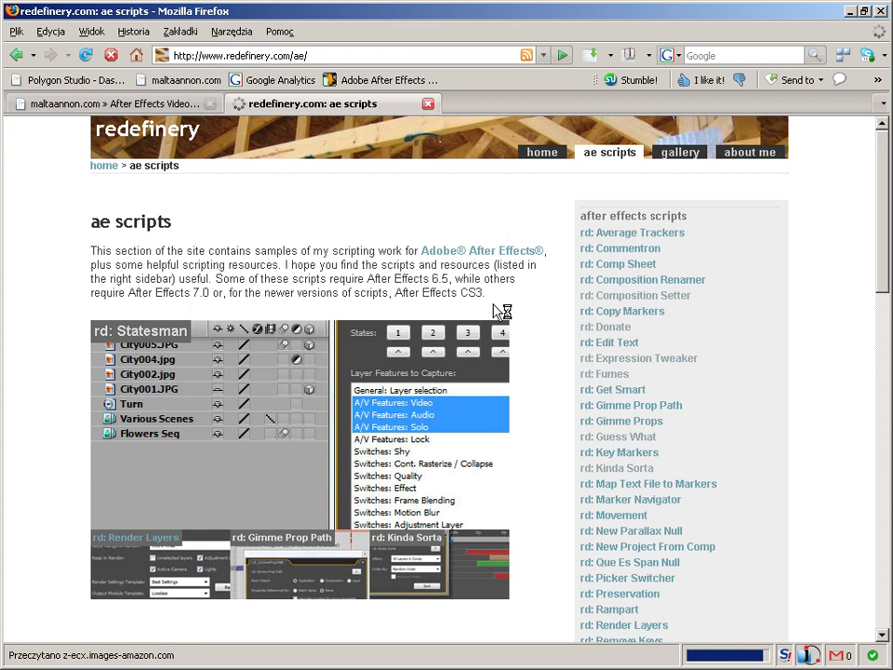
pyautogui.scroll(-2, 750, 365)
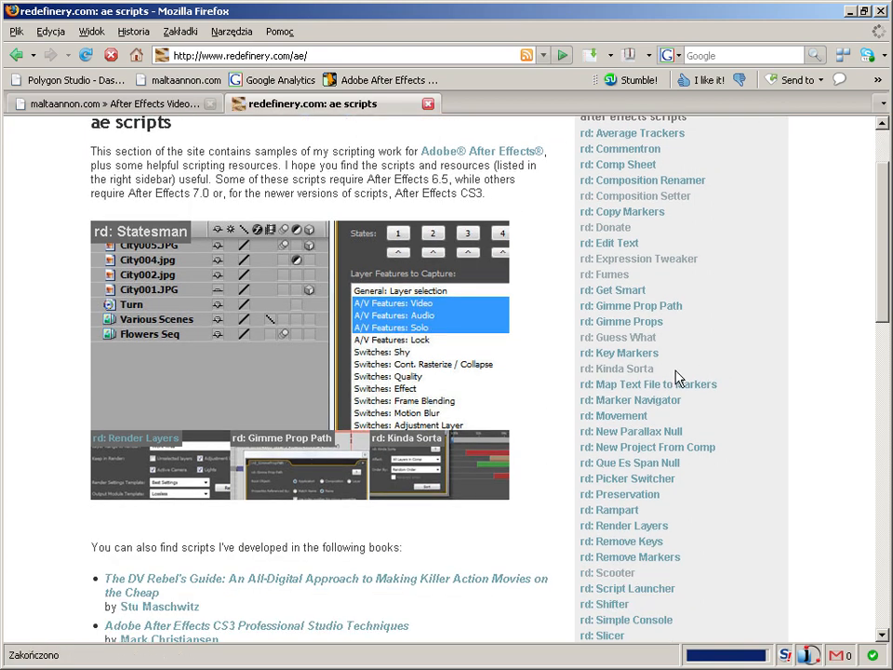
pyautogui.scroll(-1, 614, 300)
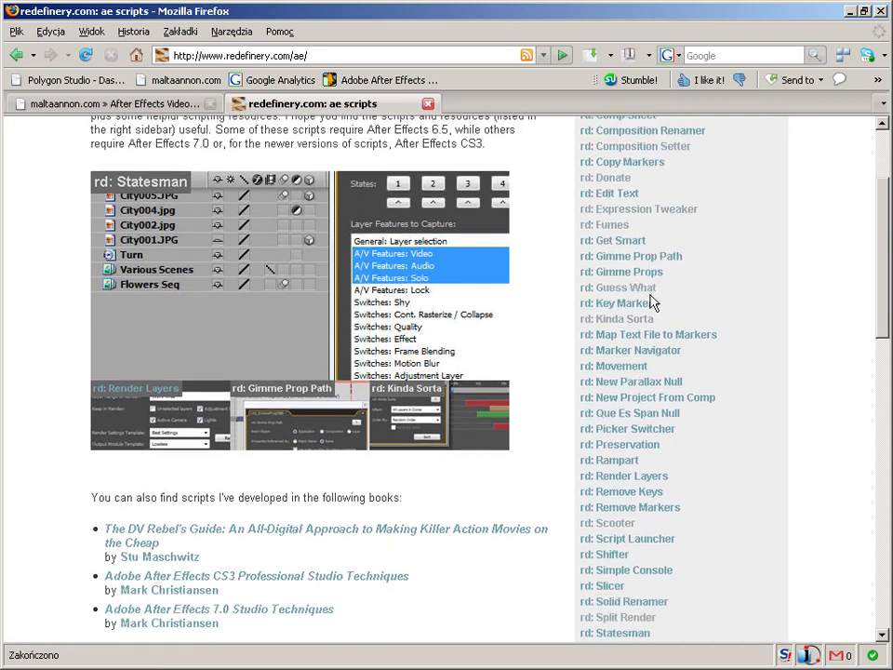
pyautogui.scroll(-1, 689, 349)
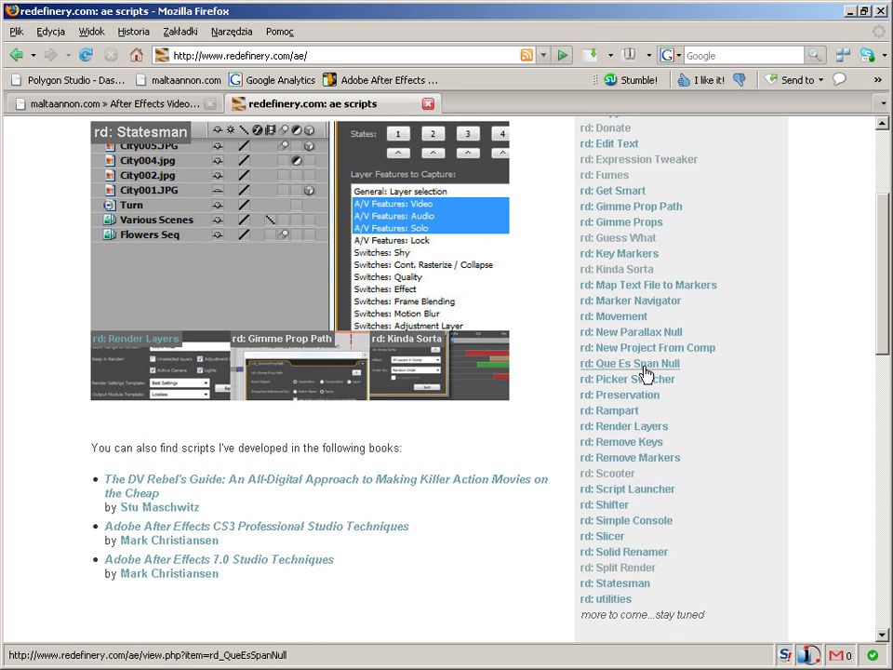
pyautogui.scroll(-6, 643, 389)
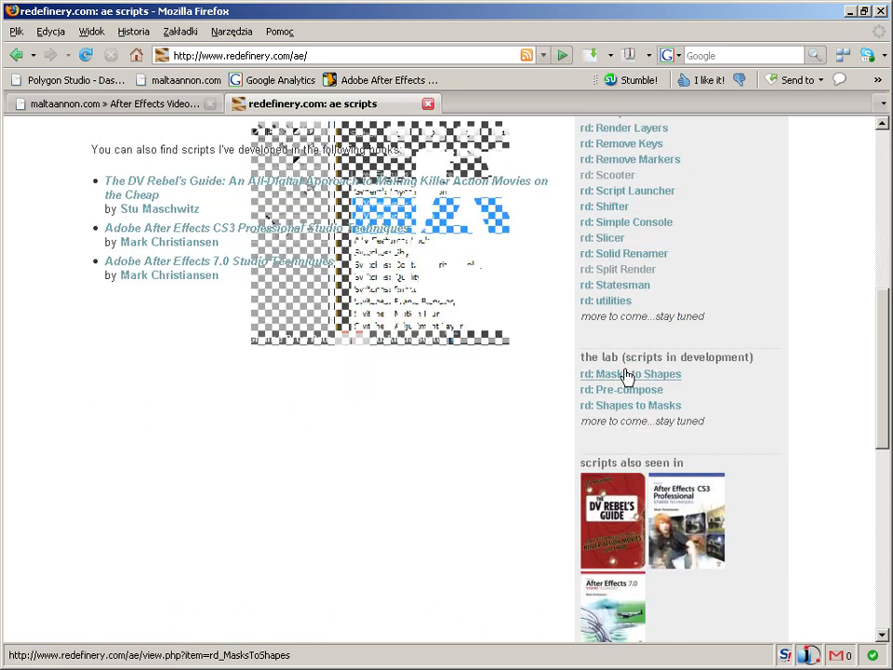
# Open the rd: Masks to Shapes script page to review its description, and switch back to After Effects
pyautogui.click(647, 380)
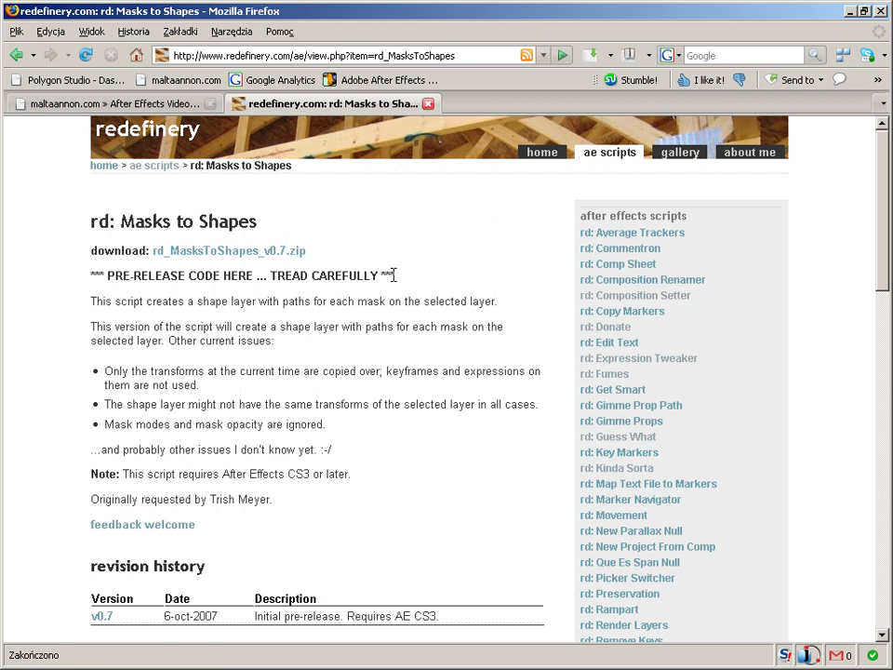
pyautogui.hotkey('alt', 'Tab')
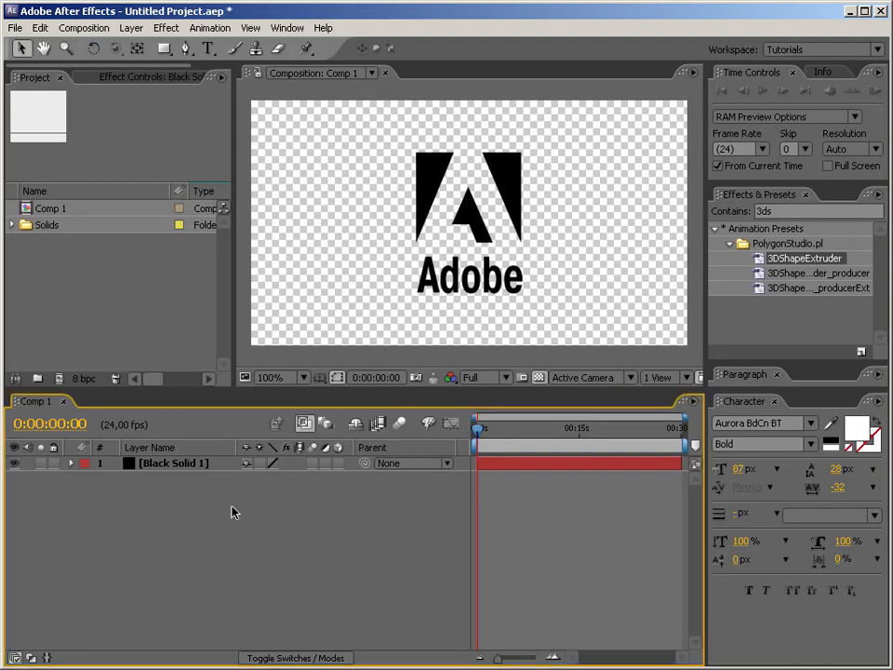
# Run the script file rd_MasksToShapes.jsx from the CSShapeExtruder folder on the black solid layer
pyautogui.click(175, 473)
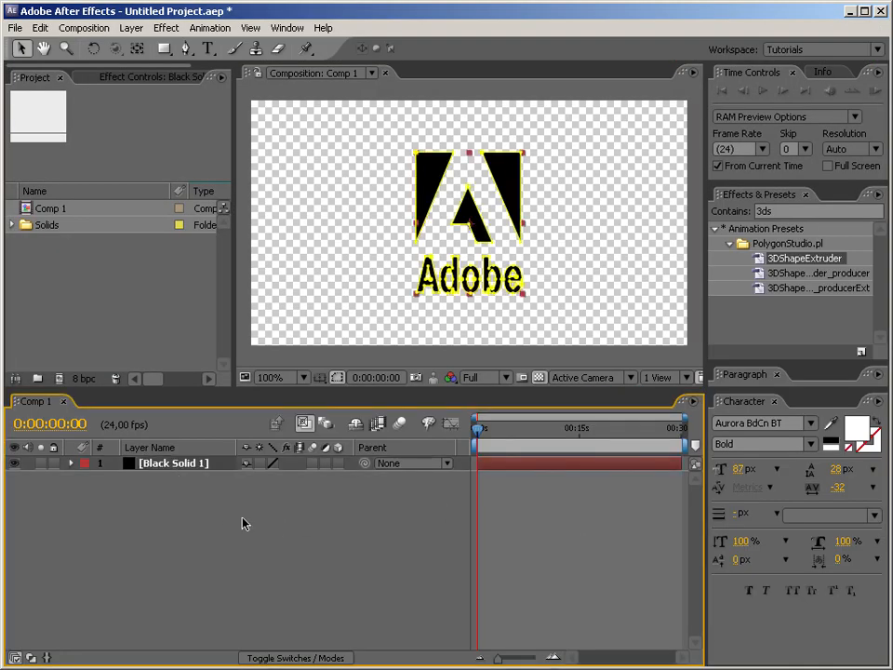
pyautogui.click(15, 28)
pyautogui.moveTo(126, 465)
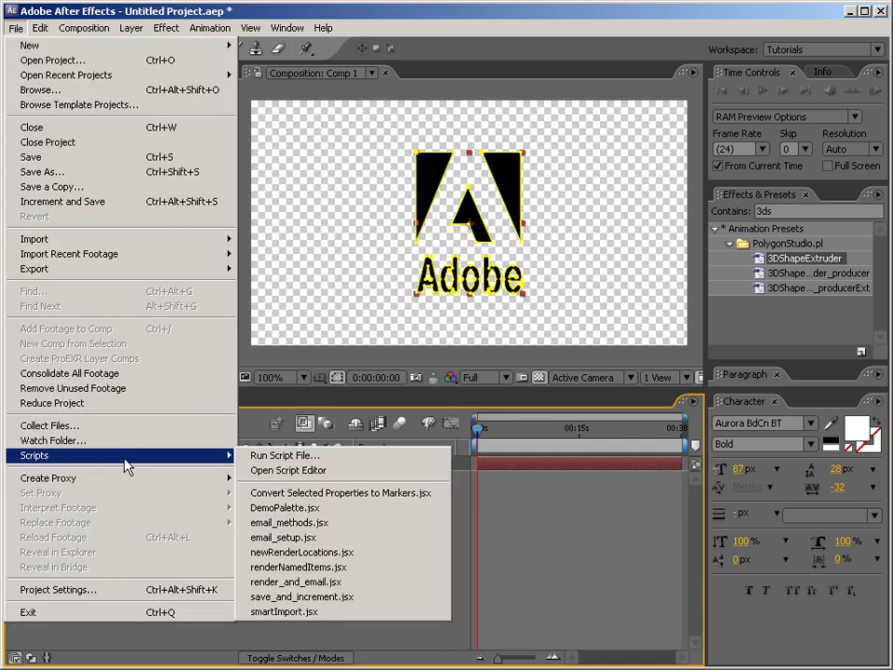
pyautogui.click(263, 462)
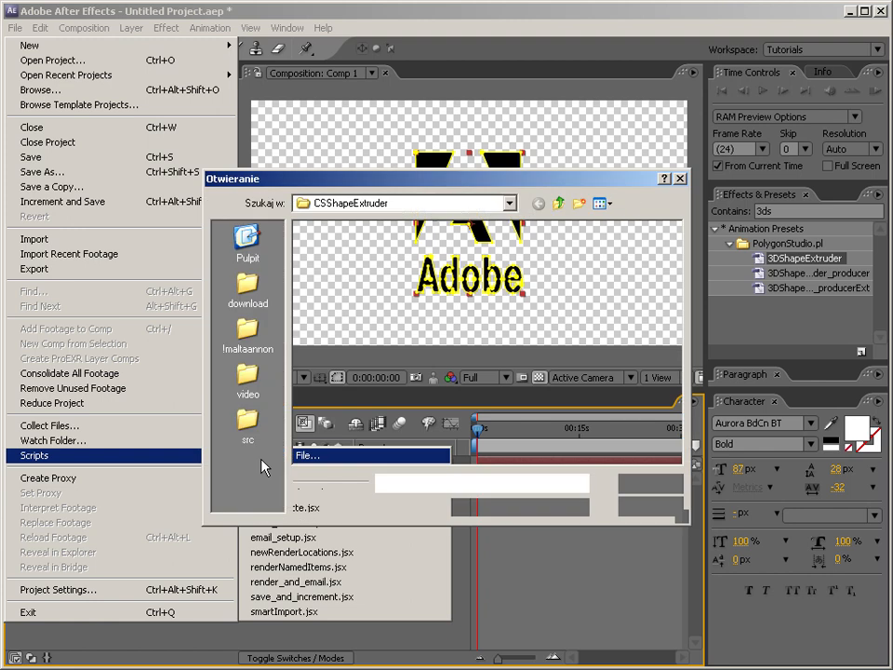
pyautogui.click(341, 244)
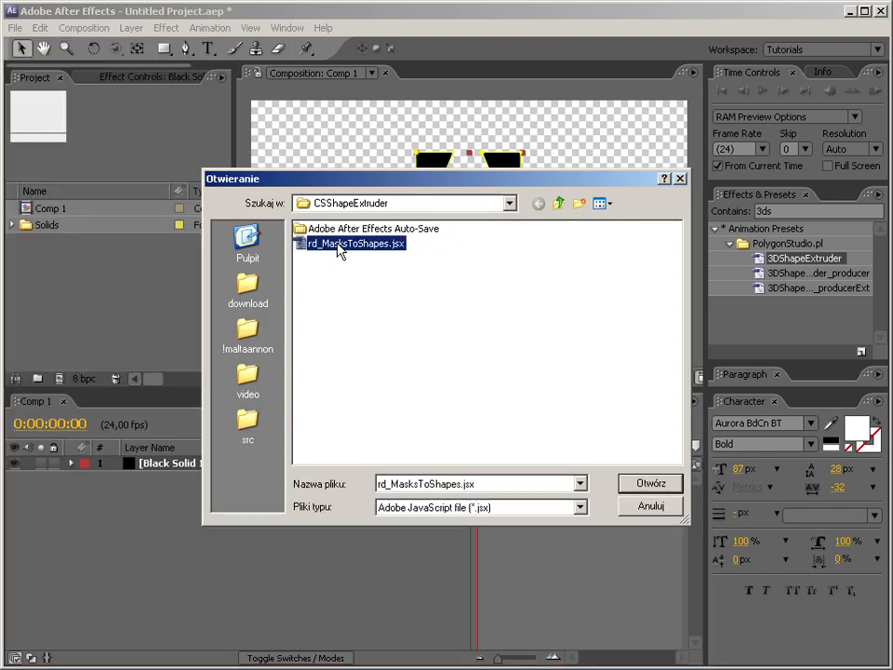
pyautogui.click(634, 484)
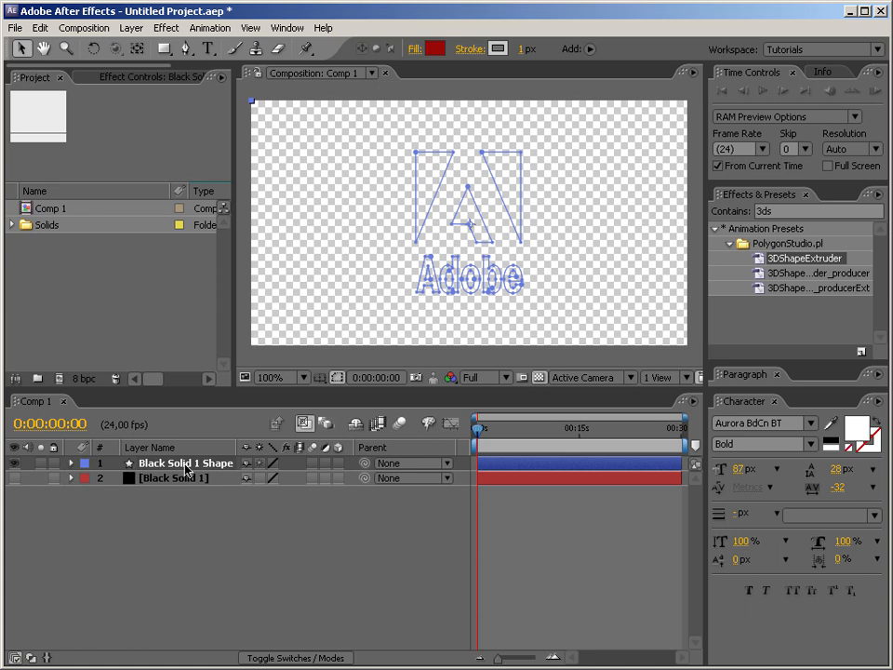
# Compare the generated shape layer with the black solid and the Illustrator logo, expanding the shape layer's properties
pyautogui.click(174, 509)
pyautogui.click(171, 477)
pyautogui.click(183, 464)
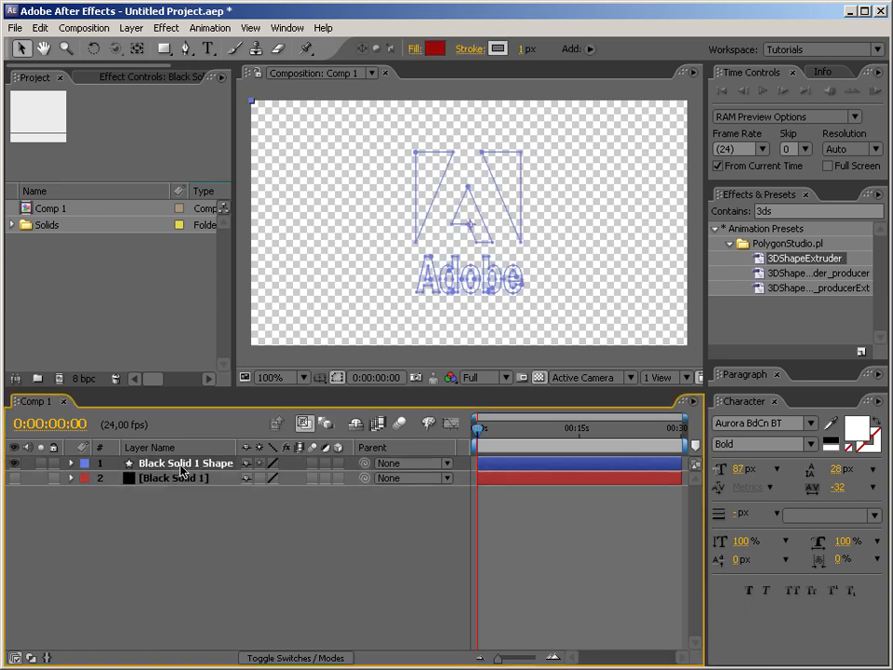
pyautogui.click(71, 463)
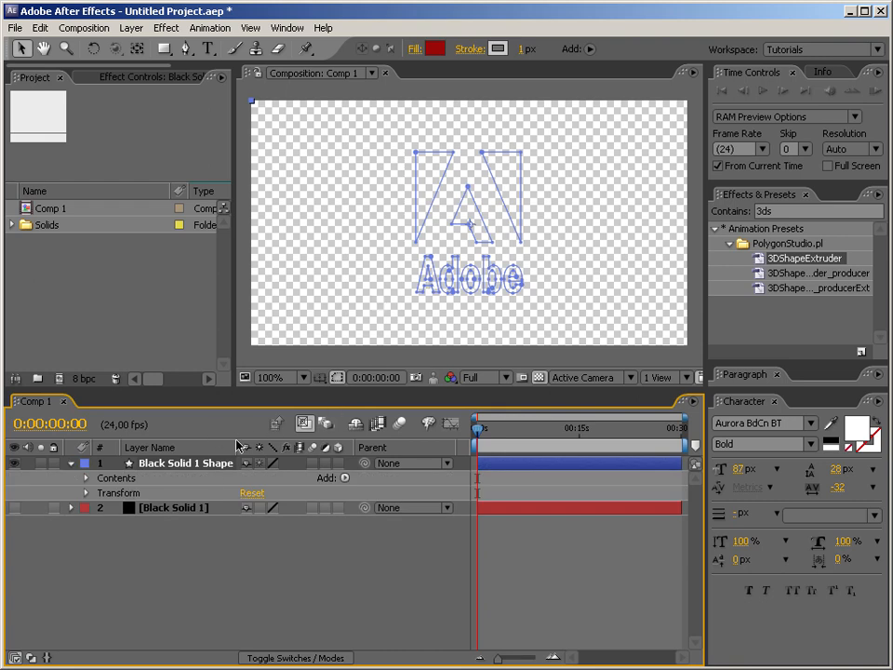
pyautogui.hotkey('alt', 'Tab')
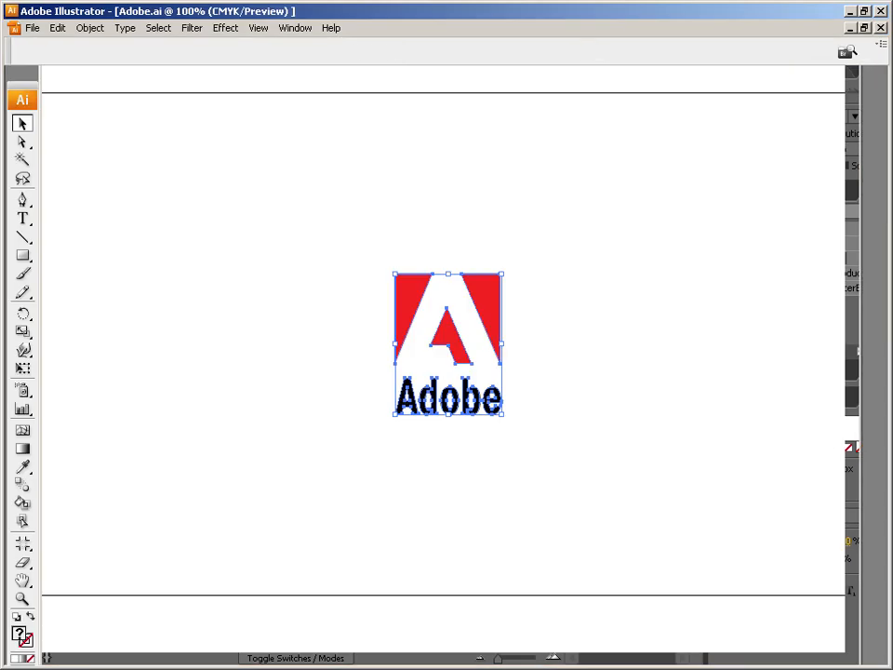
pyautogui.hotkey('alt', 'Tab')
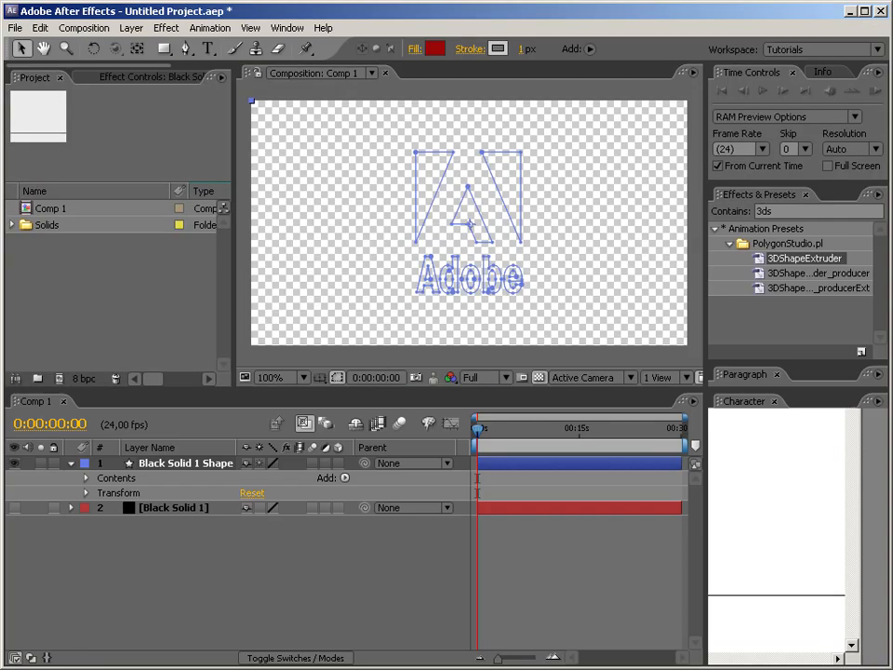
pyautogui.click(184, 507)
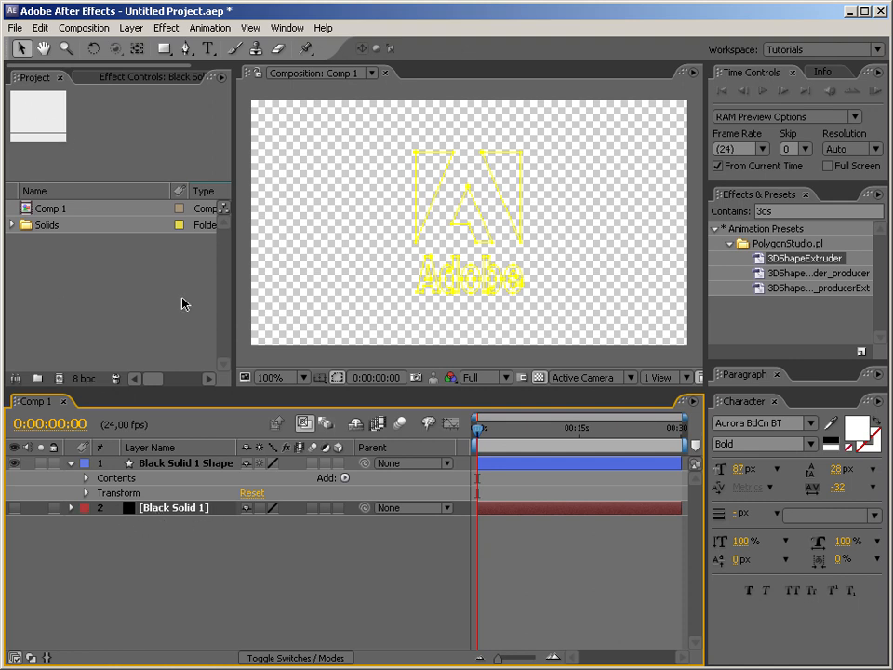
pyautogui.click(194, 464)
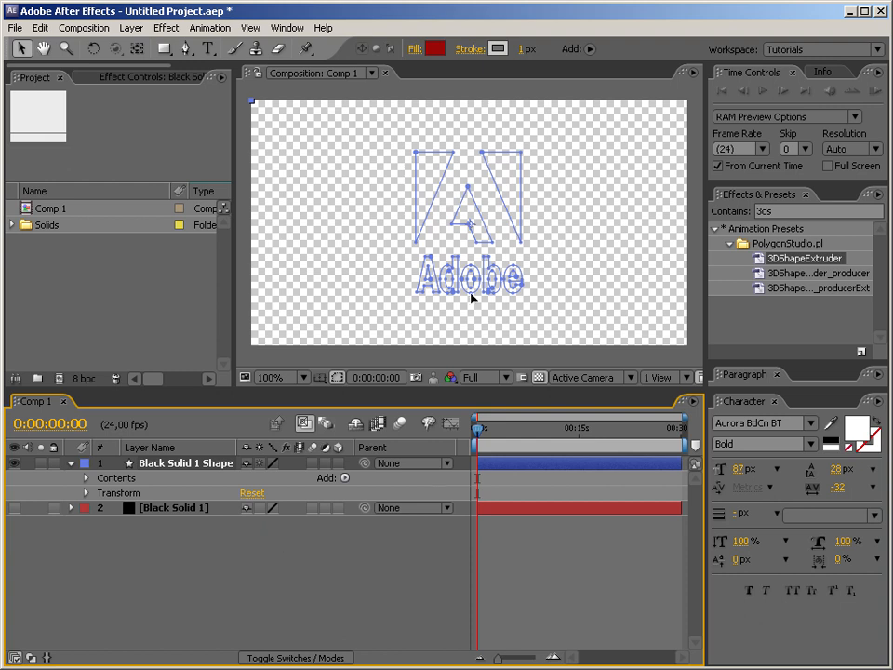
# Delete the original black solid layer, and turn off the transparency grid with the shape layer selected
pyautogui.click(157, 509)
pyautogui.press('Delete')
pyautogui.click(185, 464)
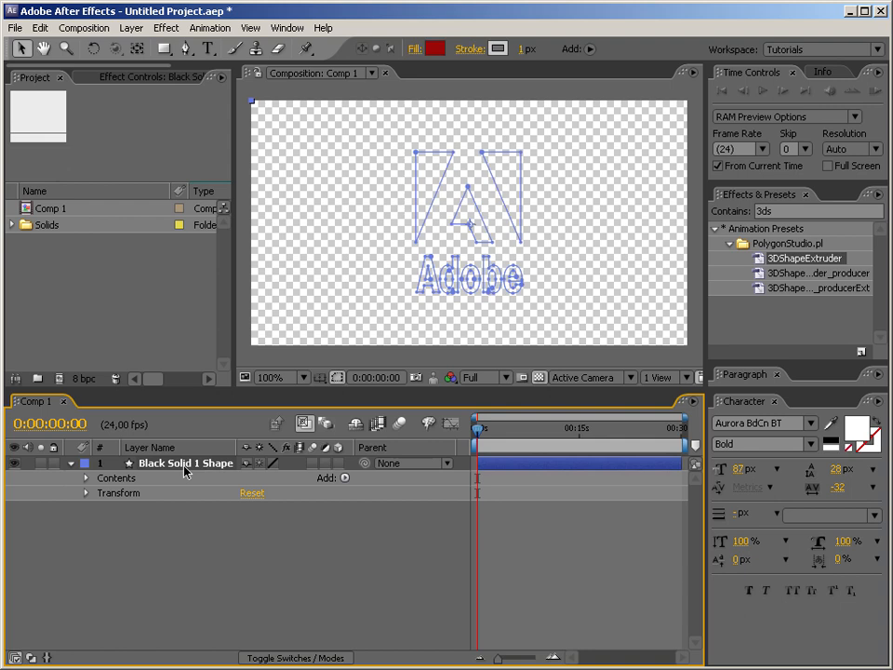
pyautogui.click(538, 378)
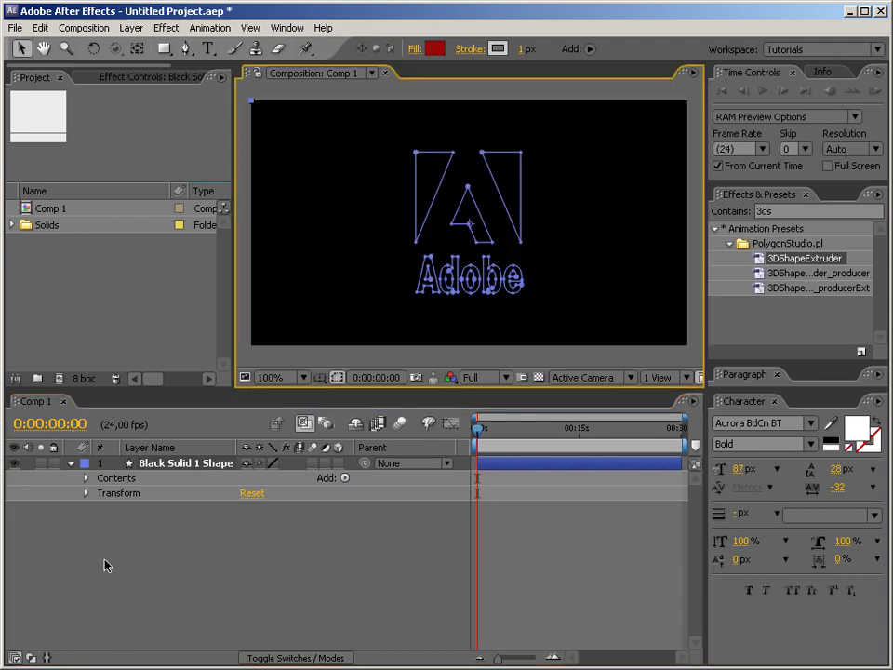
# Expand the shape layer's Contents and check which parts of the logo Mask 1, Mask 2 and Mask 3 outline
pyautogui.click(86, 478)
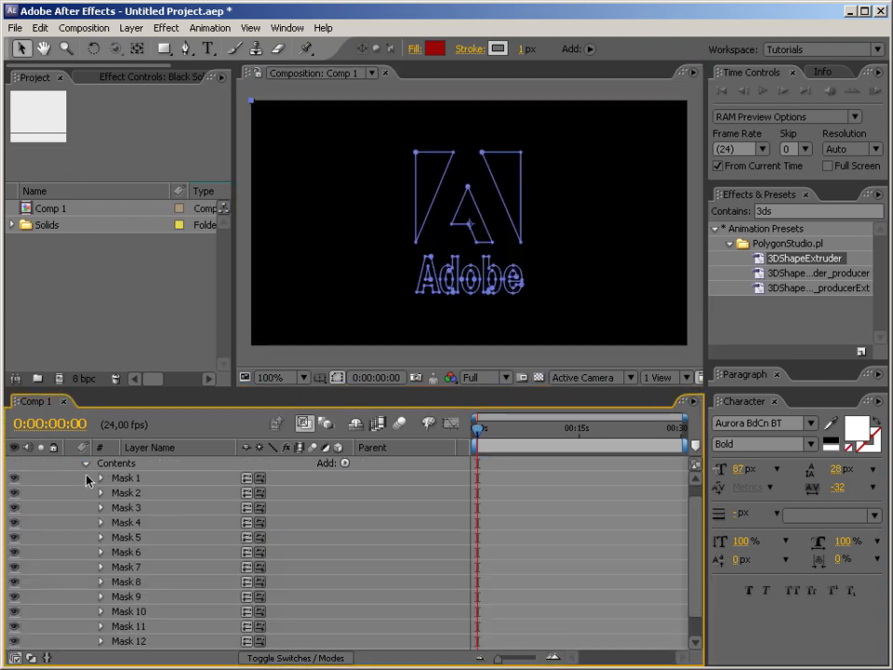
pyautogui.click(139, 483)
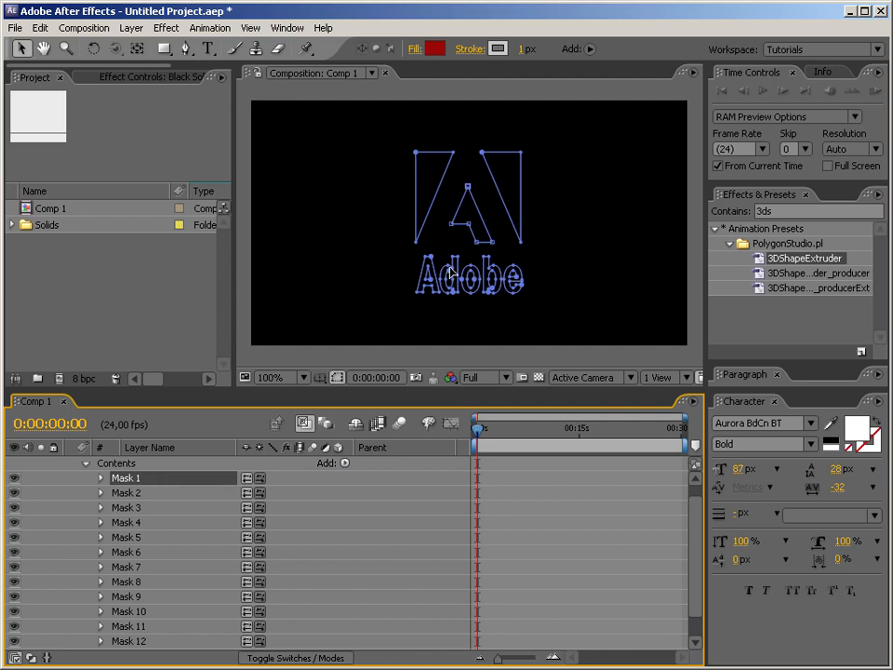
pyautogui.click(125, 493)
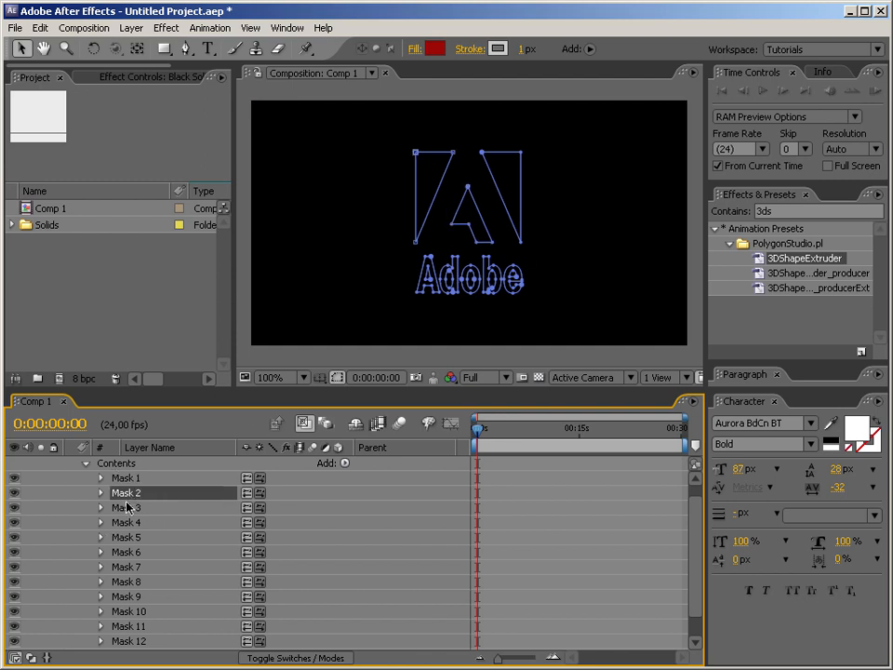
pyautogui.click(128, 505)
pyautogui.click(139, 494)
pyautogui.click(141, 480)
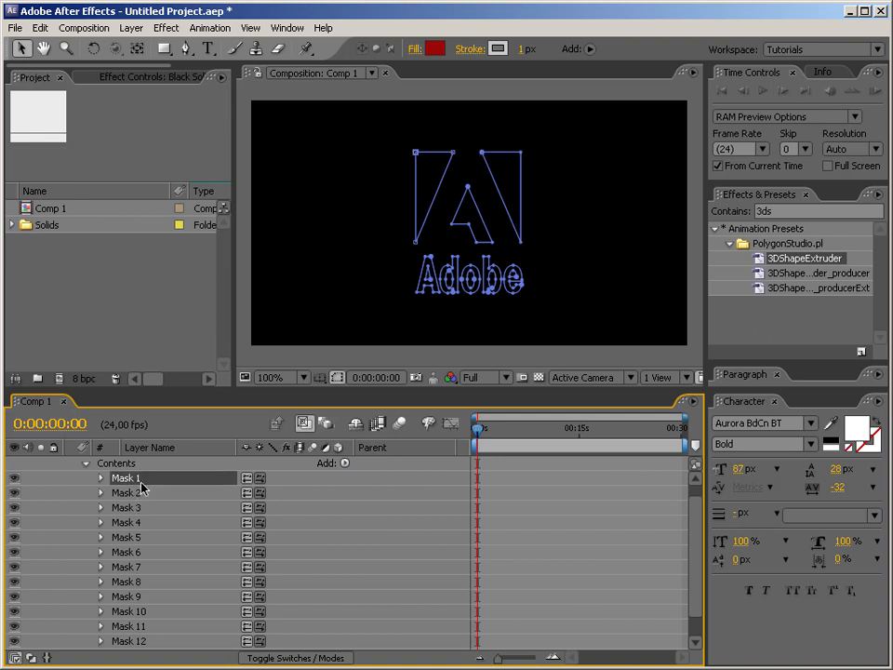
pyautogui.click(140, 495)
pyautogui.click(132, 508)
pyautogui.click(138, 480)
pyautogui.scroll(-1, 176, 559)
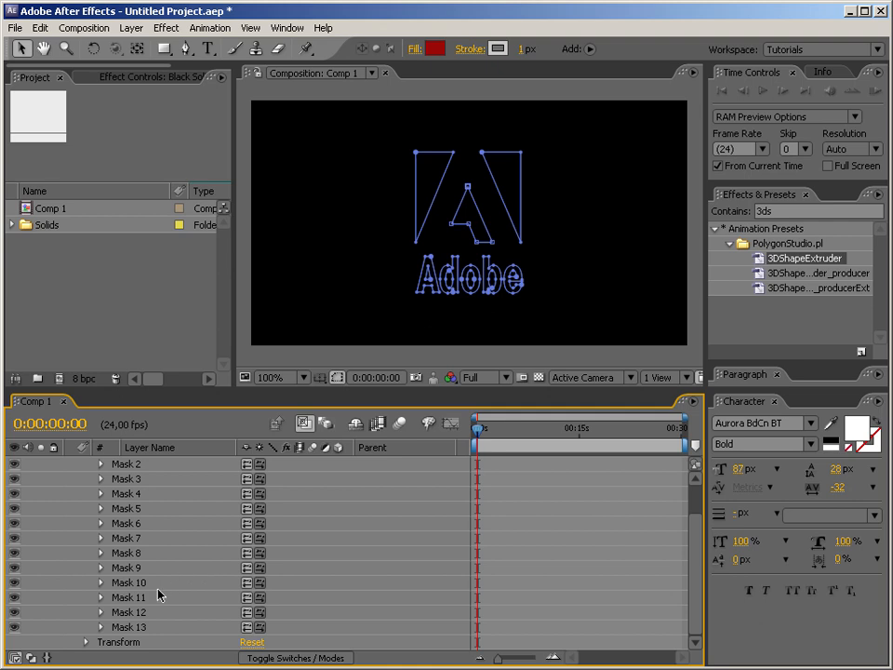
pyautogui.scroll(1, 163, 589)
pyautogui.keyDown('shift'); pyautogui.click(136, 494); pyautogui.keyUp('shift')
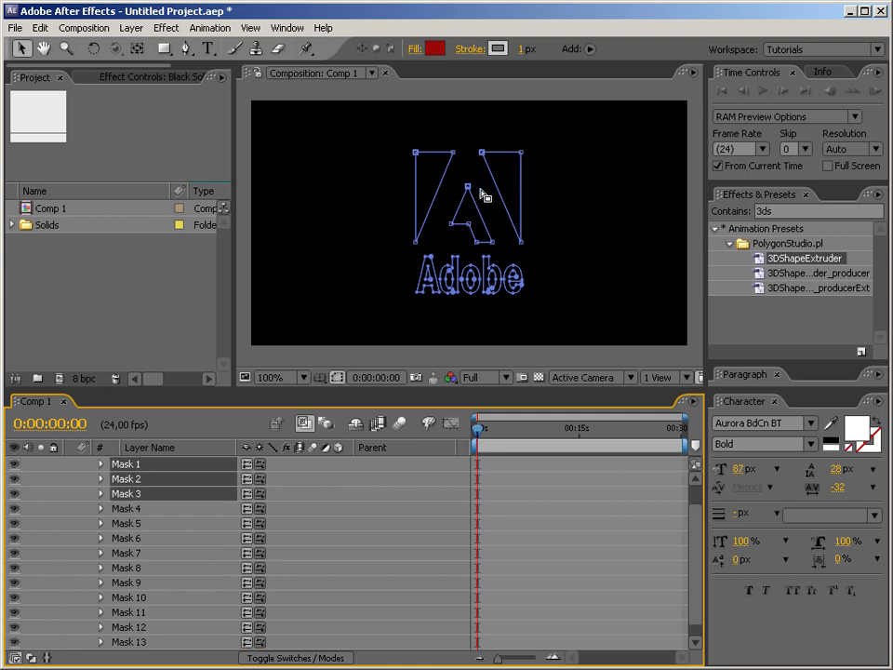
pyautogui.scroll(1, 289, 501)
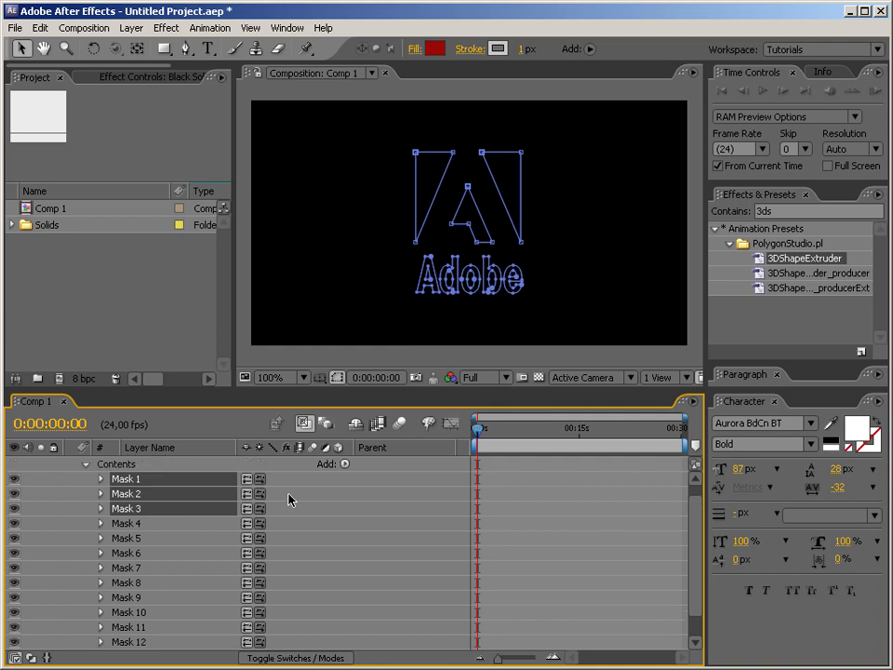
# Add a fill to the shape layer's Contents and move it directly below Mask 3
pyautogui.click(157, 472)
pyautogui.click(344, 464)
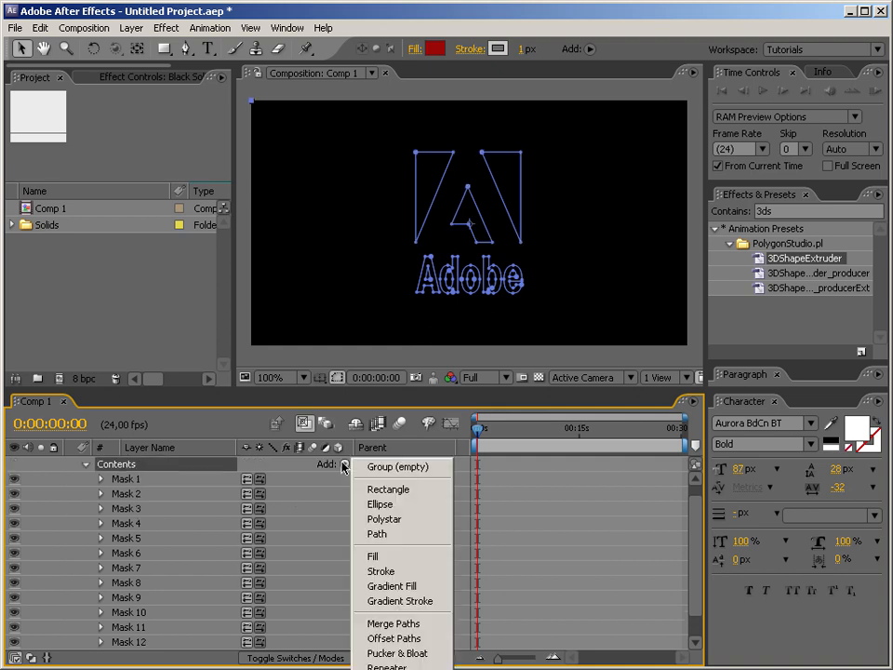
pyautogui.click(388, 557)
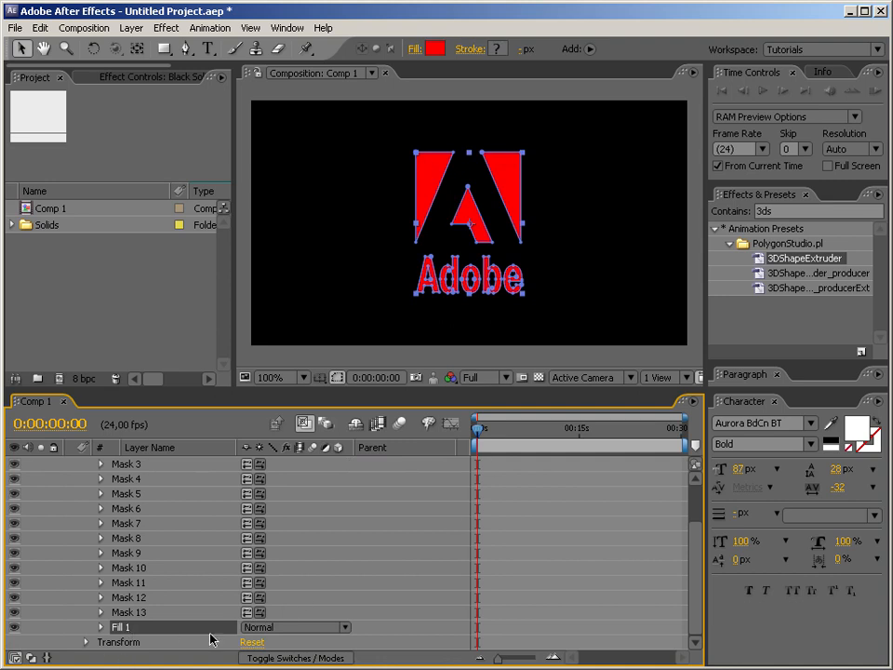
pyautogui.moveTo(121, 629); pyautogui.dragTo(149, 533)
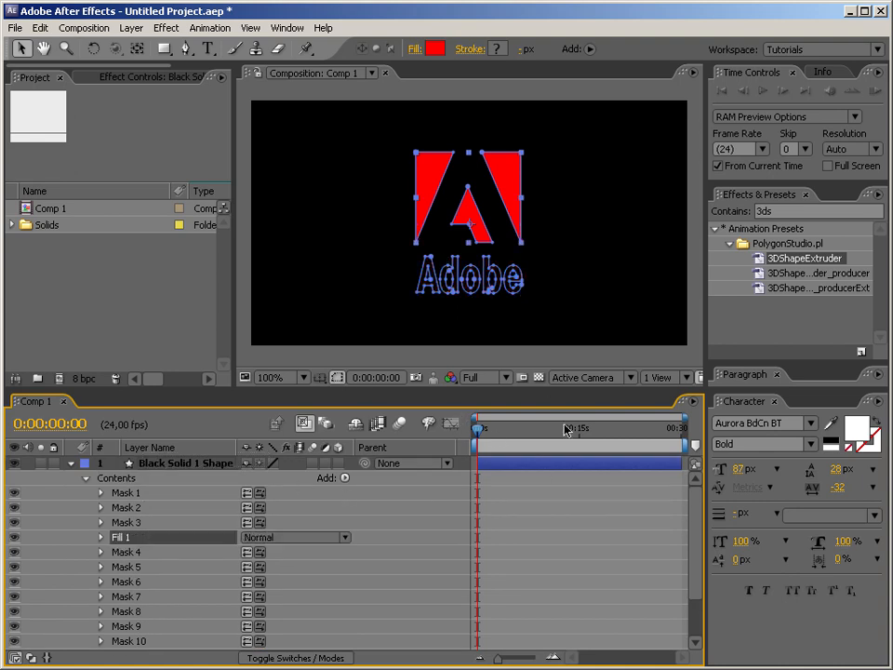
# Turn the transparency grid back on and add a second fill to the shape layer, placed below Mask 13
pyautogui.click(538, 378)
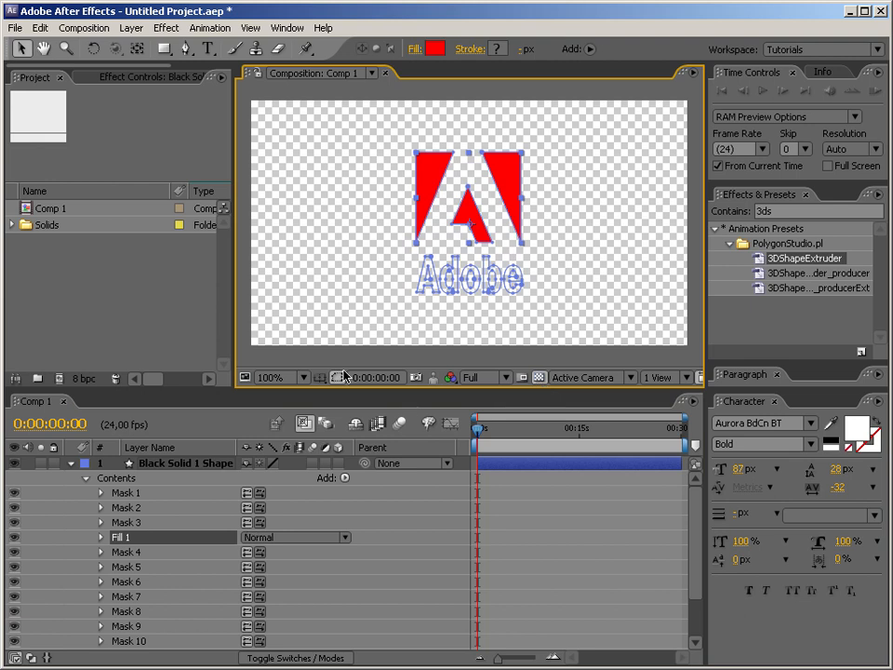
pyautogui.click(350, 480)
pyautogui.click(377, 514)
pyautogui.moveTo(126, 552); pyautogui.dragTo(136, 633)
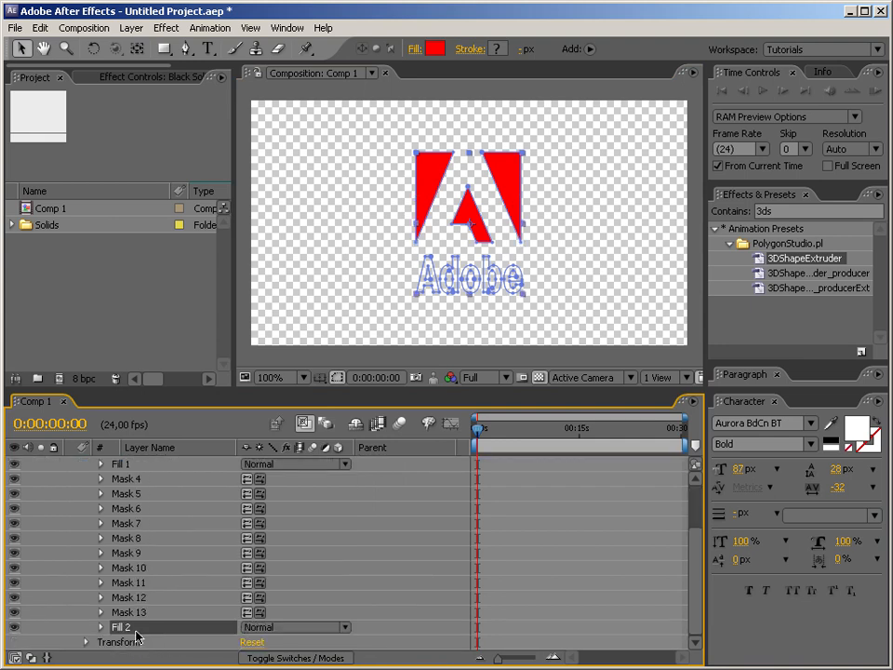
# Set the colour of the shape layer's fills to black (000000)
pyautogui.click(435, 48)
pyautogui.moveTo(399, 329); pyautogui.dragTo(473, 517)
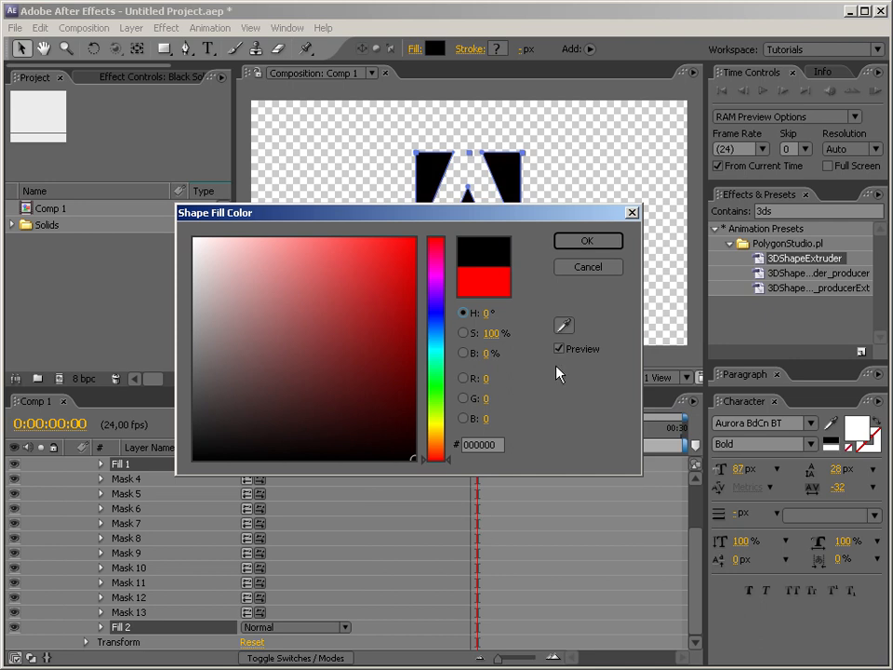
pyautogui.click(578, 246)
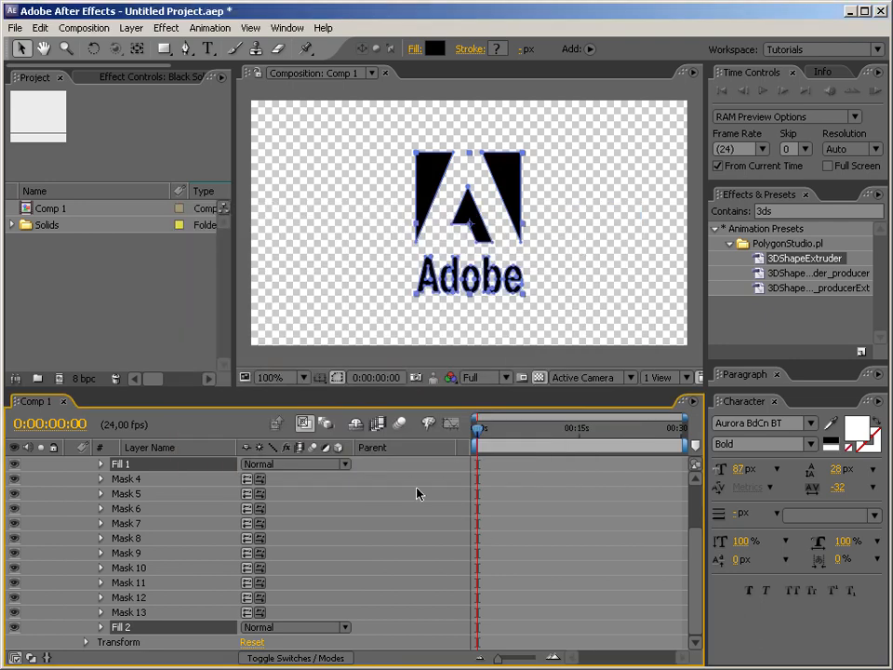
# Expand Fill 1 below Mask 3, set its colour to pure red, and deselect the layer
pyautogui.scroll(5, 312, 571)
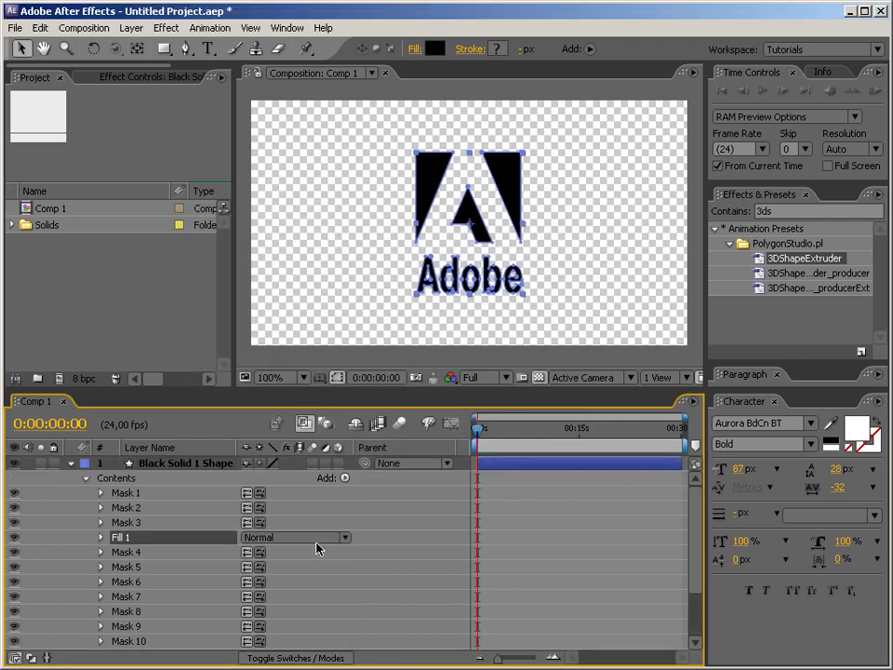
pyautogui.scroll(-4, 316, 547)
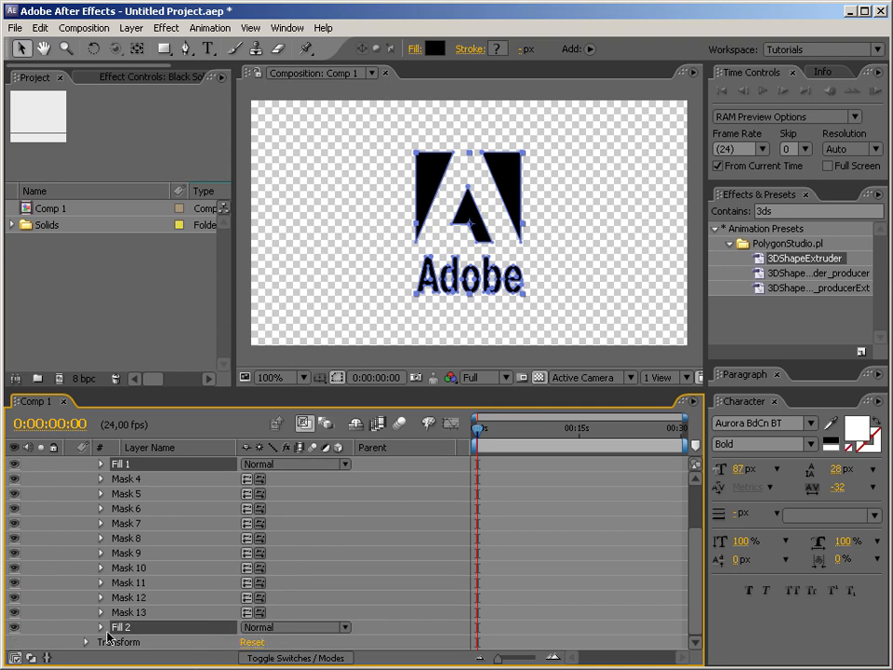
pyautogui.scroll(1, 129, 483)
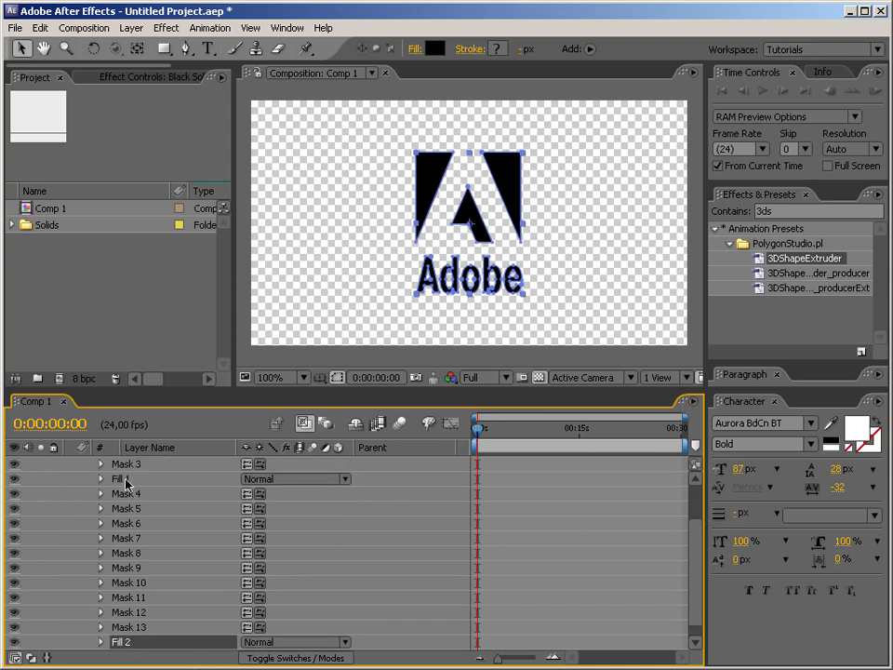
pyautogui.click(100, 478)
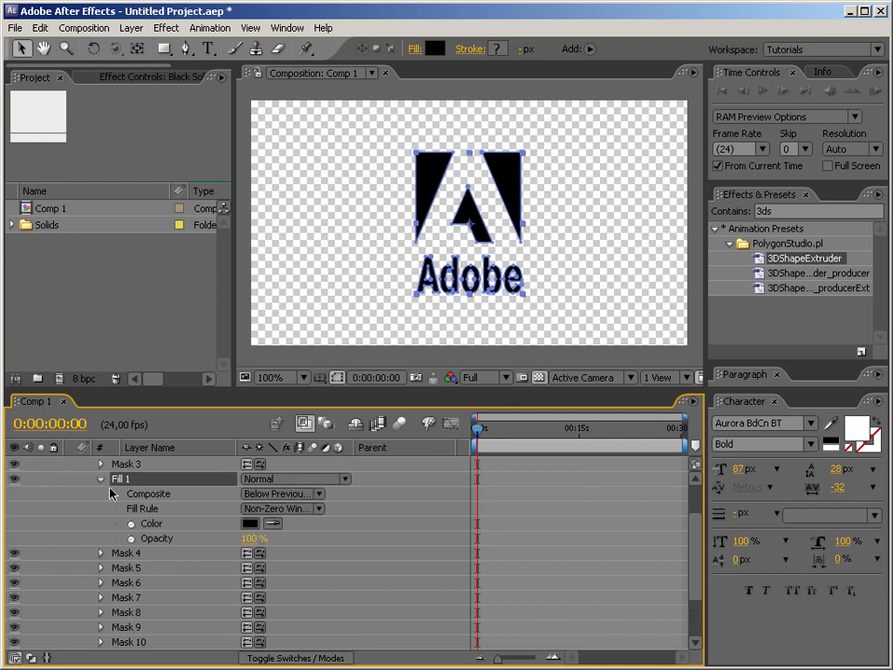
pyautogui.click(249, 524)
pyautogui.moveTo(316, 457); pyautogui.dragTo(415, 238)
pyautogui.click(585, 243)
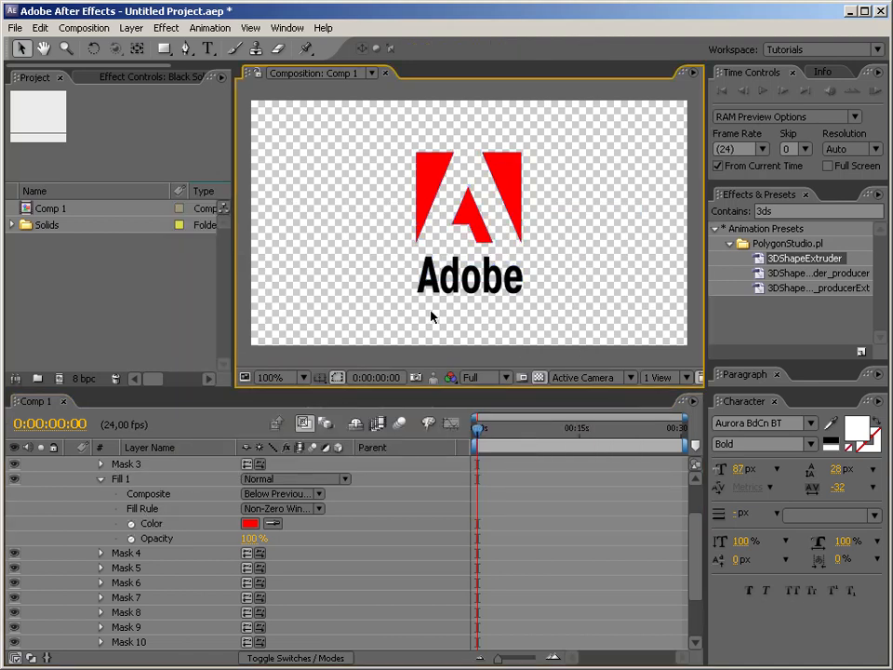
pyautogui.scroll(5, 158, 558)
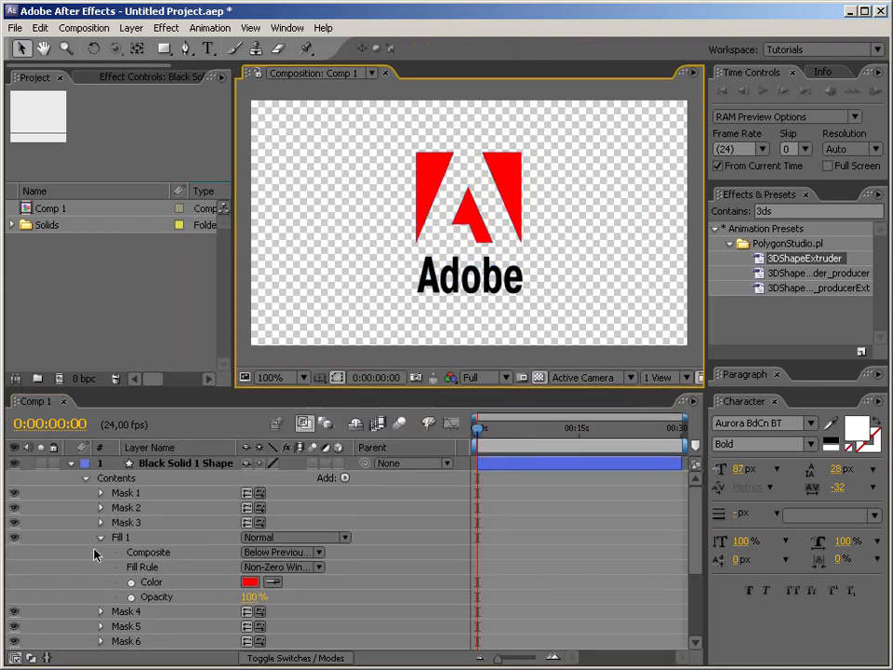
pyautogui.click(101, 537)
pyautogui.scroll(-3, 110, 560)
pyautogui.scroll(3, 130, 606)
pyautogui.scroll(1, 126, 603)
pyautogui.click(345, 478)
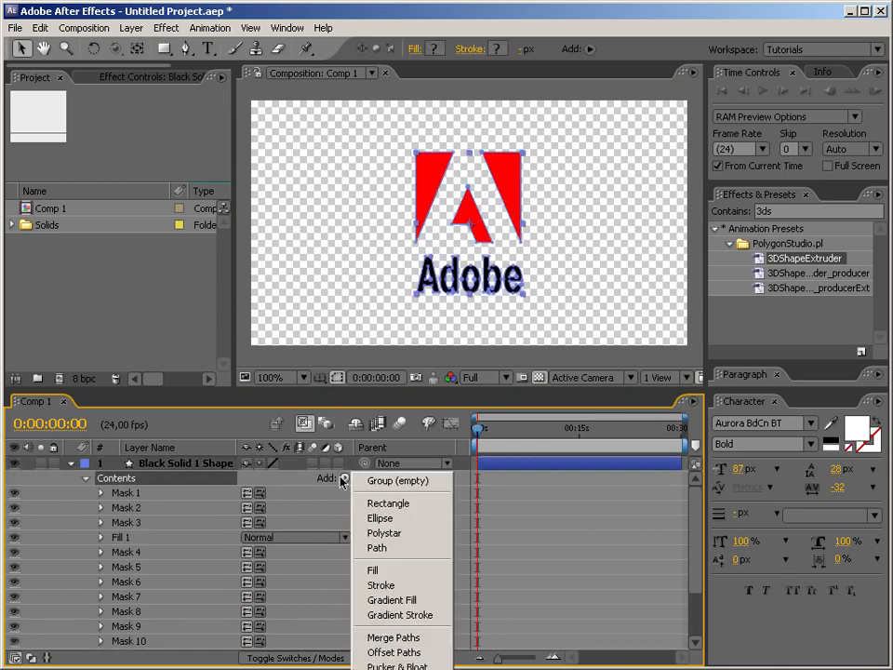
pyautogui.click(403, 572)
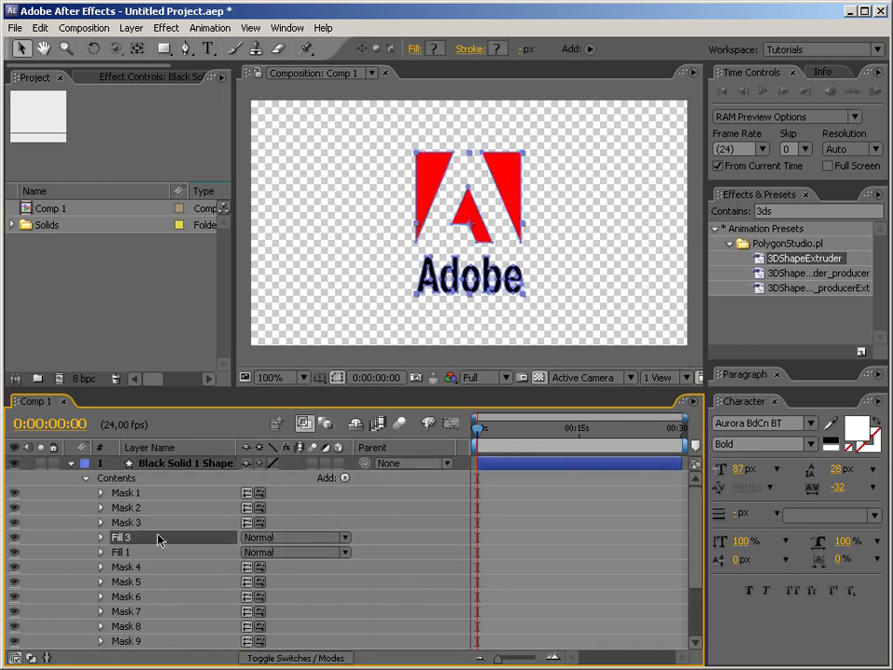
pyautogui.press('Delete')
# Add an empty group to the shape layer's Contents and rename it Logo
pyautogui.click(344, 477)
pyautogui.click(365, 481)
pyautogui.press('Return')
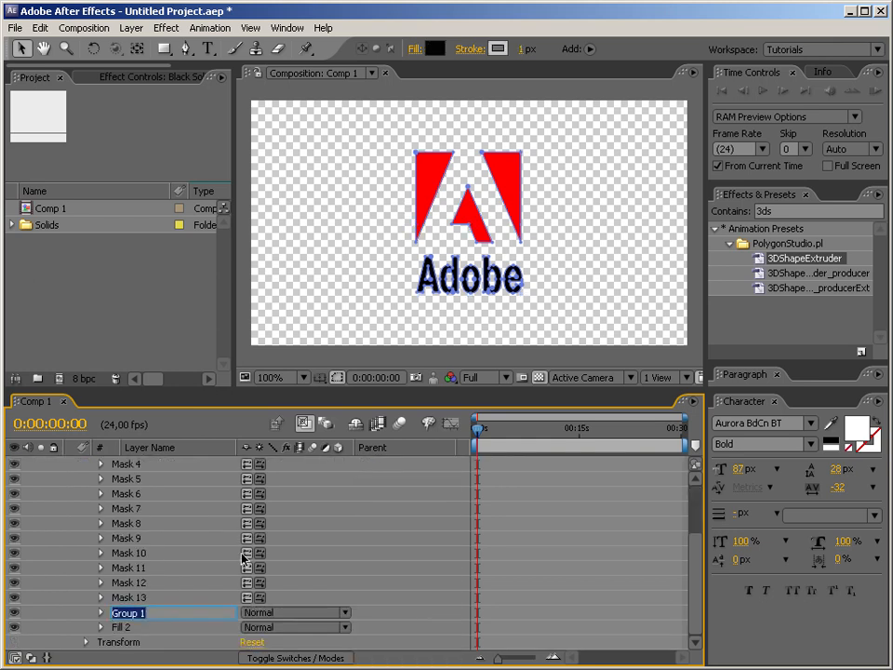
pyautogui.write('Logo')
pyautogui.press('Return')
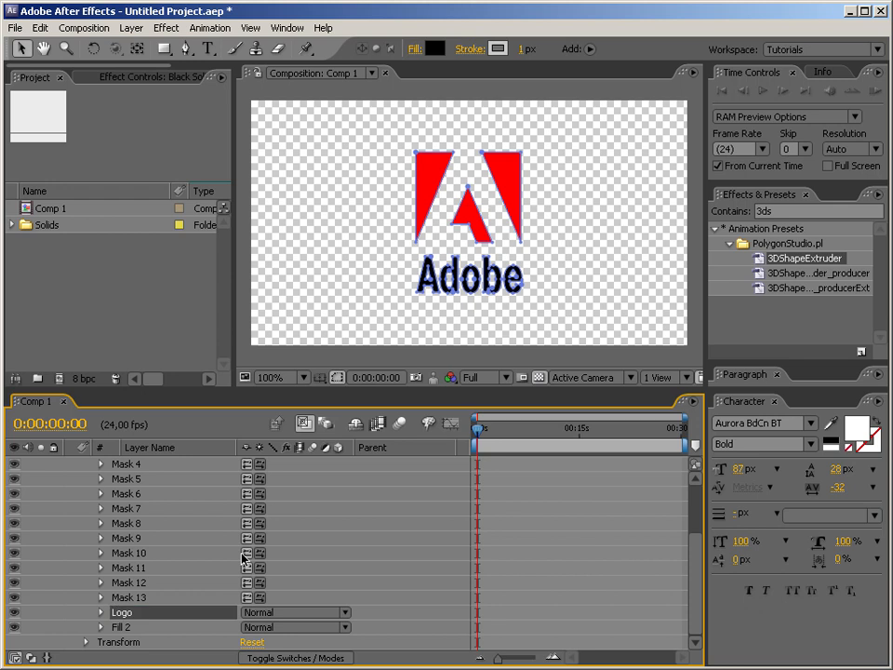
# Place the Logo group below Fill 2 and move all masks and both fills, Mask 1 through Fill 2, into it
pyautogui.moveTo(121, 617); pyautogui.dragTo(121, 632)
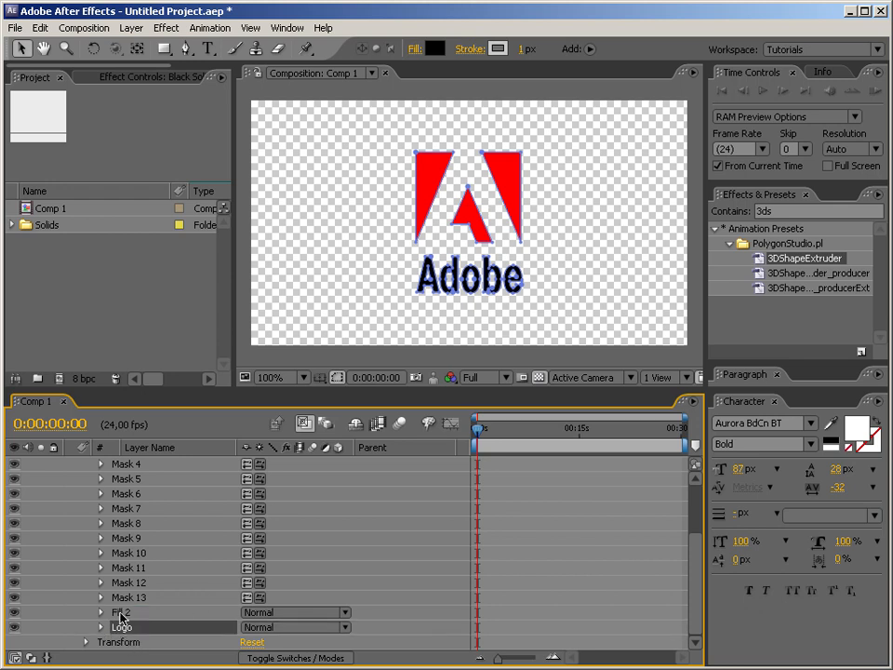
pyautogui.click(121, 615)
pyautogui.scroll(5, 135, 588)
pyautogui.scroll(1, 129, 572)
pyautogui.keyDown('shift'); pyautogui.click(128, 497); pyautogui.keyUp('shift')
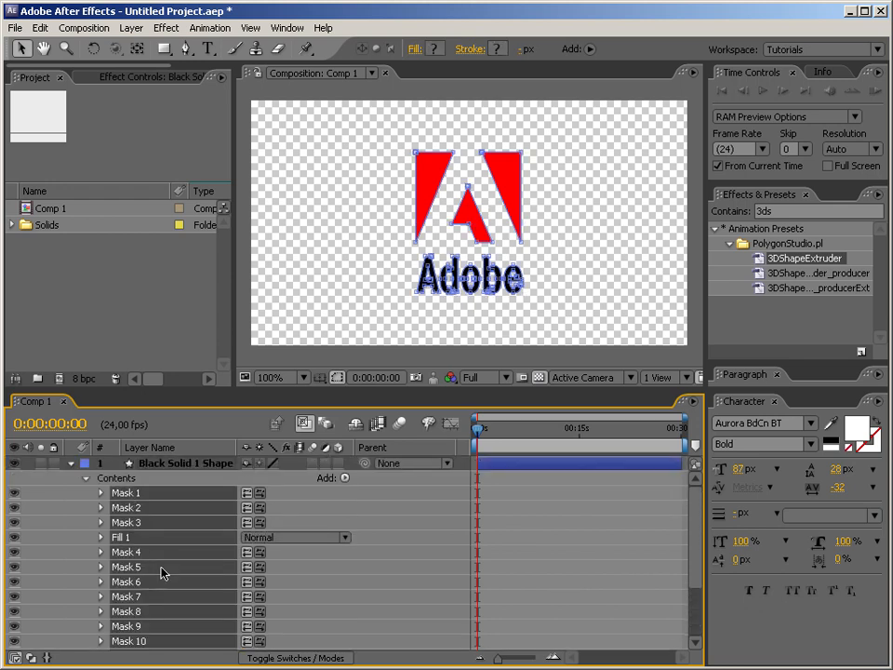
pyautogui.scroll(-6, 159, 562)
pyautogui.moveTo(128, 621); pyautogui.dragTo(138, 628)
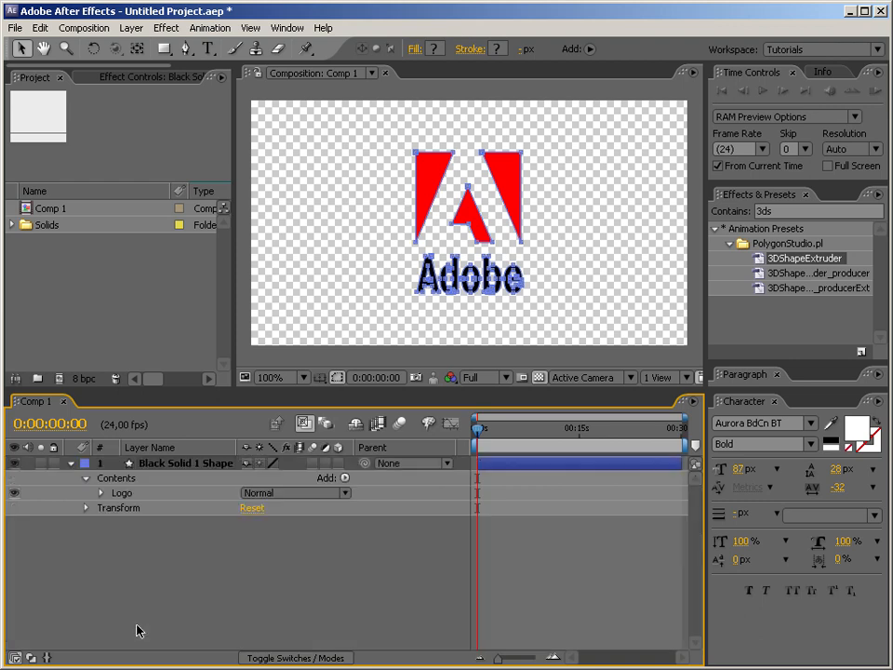
# Make the shape layer 3D and add a new camera with the 35mm preset
pyautogui.rightClick(334, 579)
pyautogui.moveTo(355, 584)
pyautogui.click(552, 654)
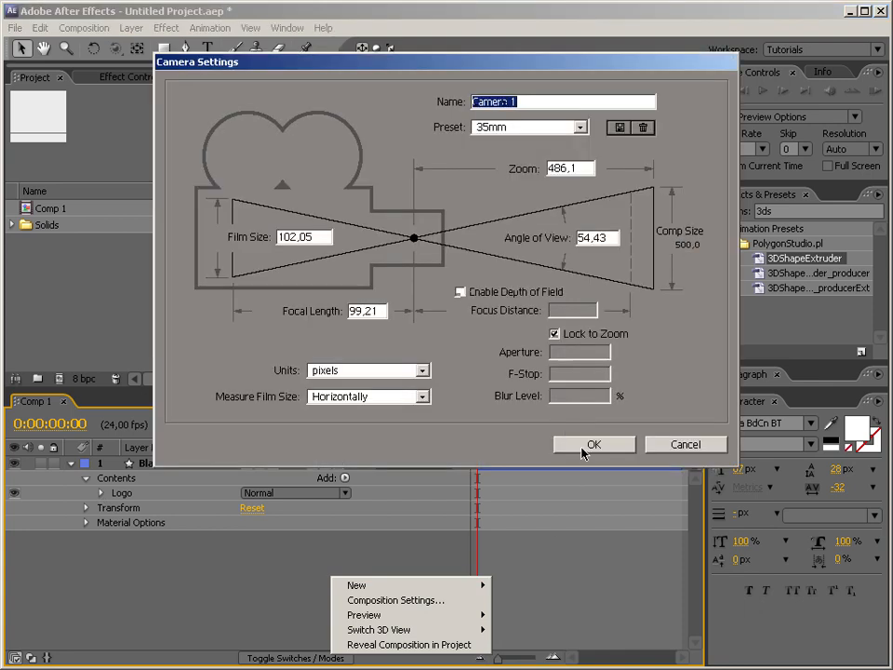
pyautogui.click(586, 446)
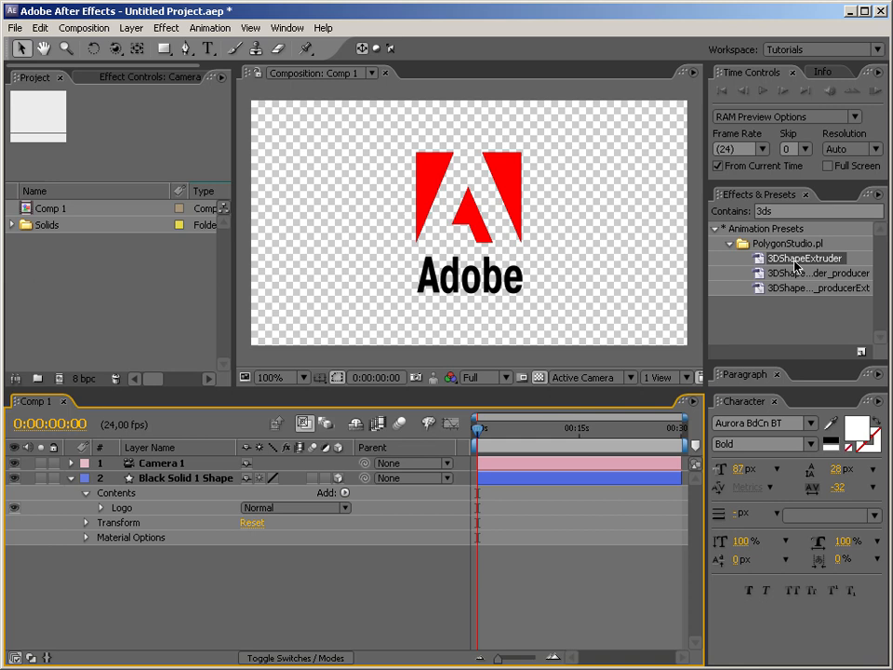
# Apply the 3DShapeExtruder preset to the Black Solid 1 shape layer and rename the group it adds Extruder
pyautogui.moveTo(794, 263); pyautogui.dragTo(186, 481)
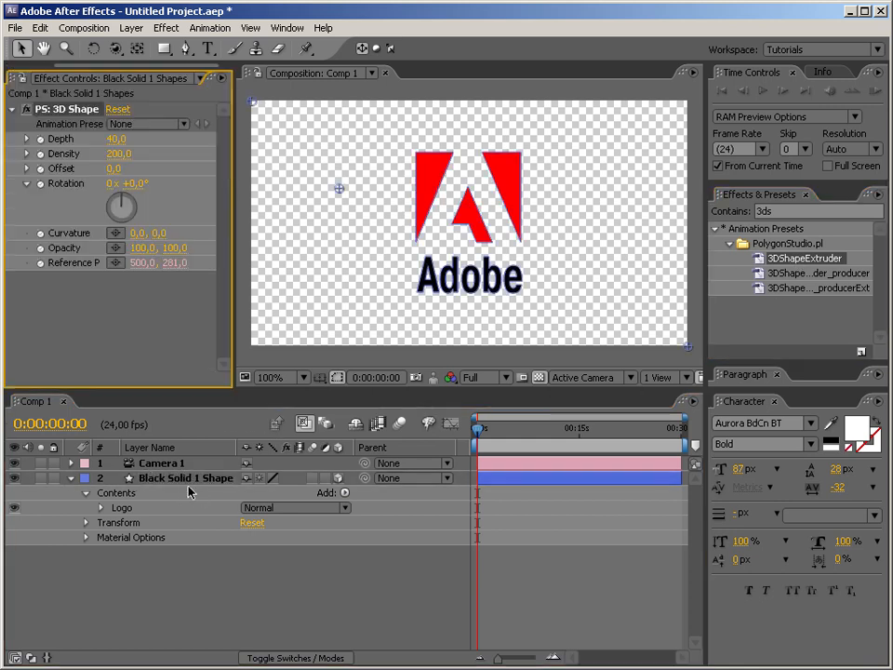
pyautogui.click(125, 525)
pyautogui.press('Return')
pyautogui.write('Extruder')
pyautogui.press('Return')
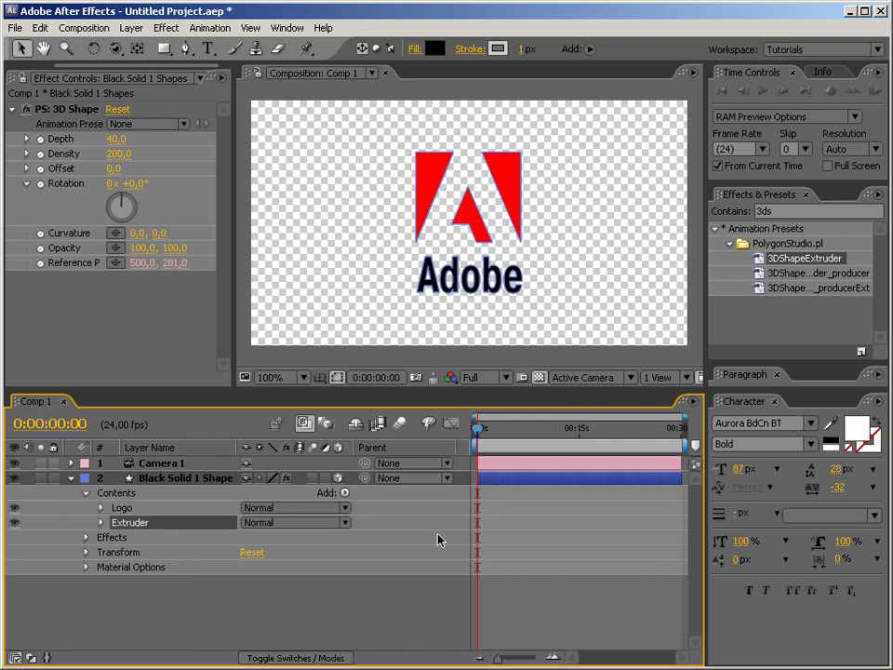
# Expand the Extruder group and rename the item inside it Extrusion
pyautogui.click(98, 523)
pyautogui.click(168, 537)
pyautogui.press('Return')
pyautogui.write('Ex')
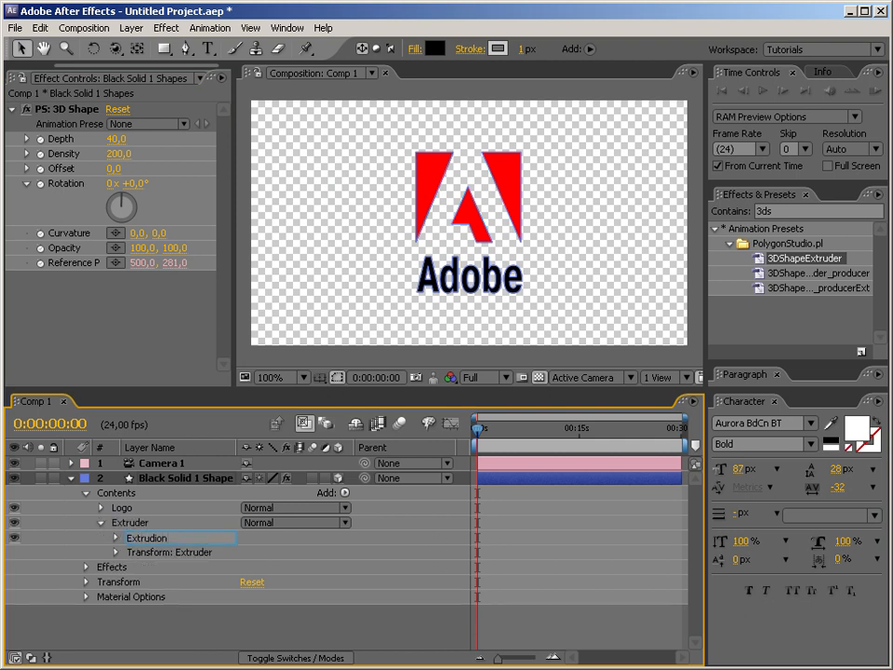
pyautogui.write('trusion')
pyautogui.press('Return')
# Duplicate the Logo group into the Extruder group, above Extrusion, and orbit the camera to view the extruded logo at an angle
pyautogui.click(133, 511)
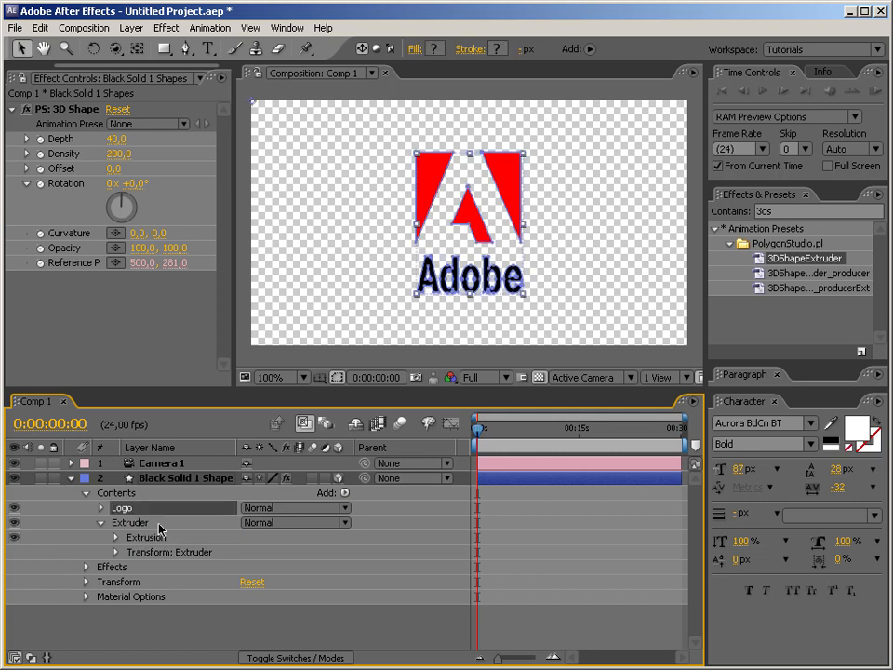
pyautogui.hotkey('ctrl', 'd')
pyautogui.moveTo(115, 513); pyautogui.dragTo(162, 556)
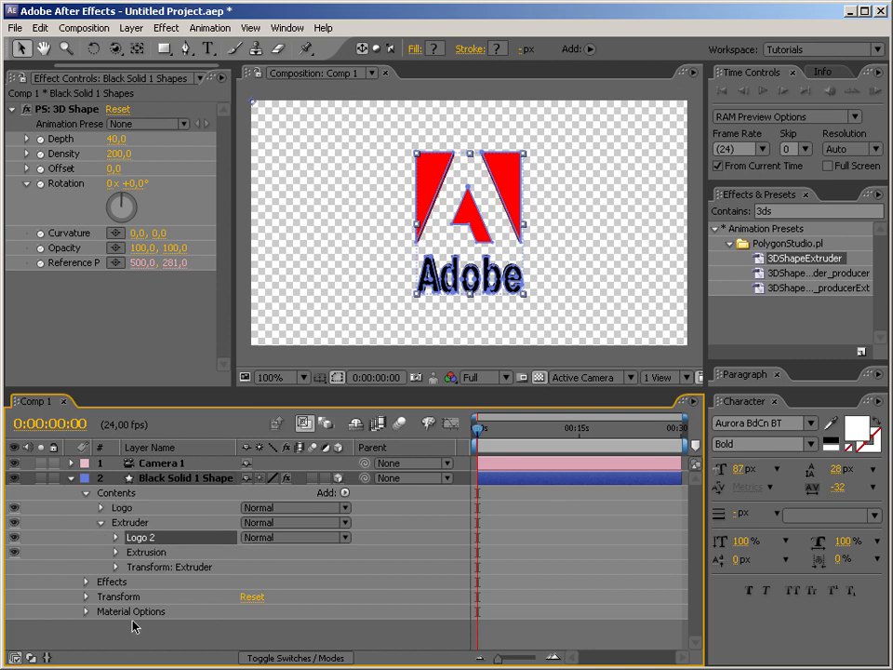
pyautogui.click(101, 523)
pyautogui.click(303, 287)
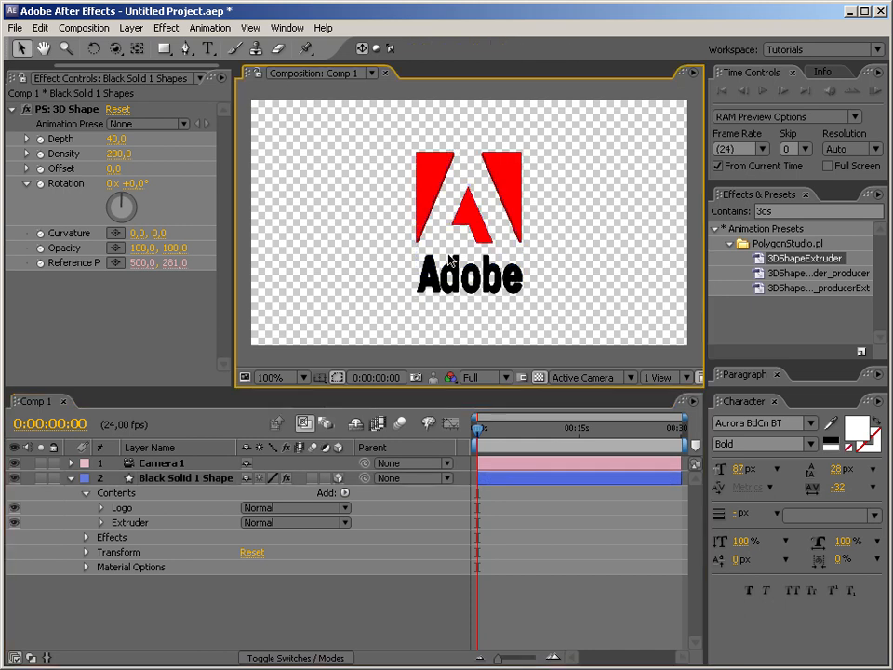
pyautogui.press('c')
pyautogui.moveTo(462, 251); pyautogui.dragTo(393, 247)
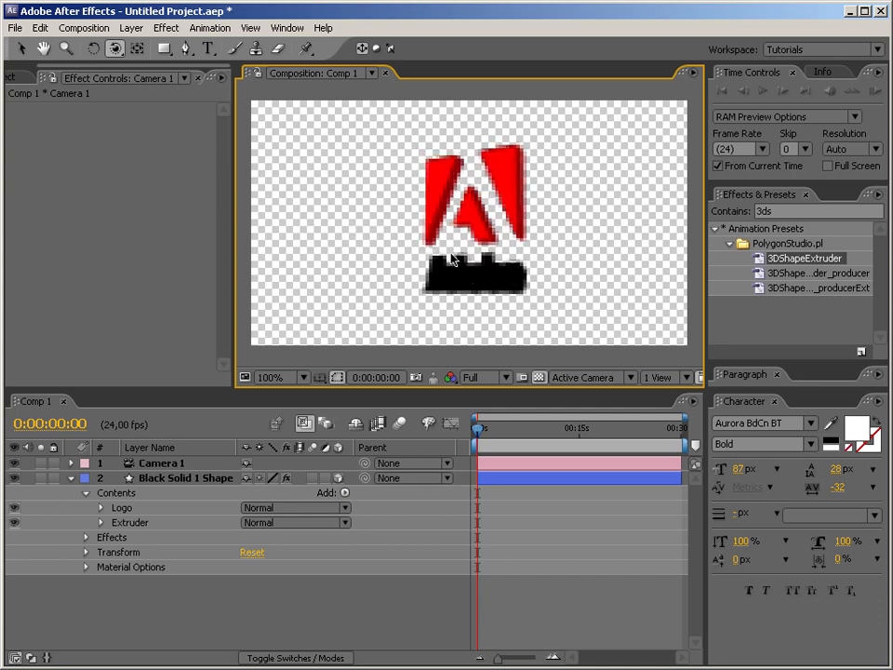
# Set the colour of Fill 2 in the Extruder's Logo 2 group to grey (636363)
pyautogui.click(116, 527)
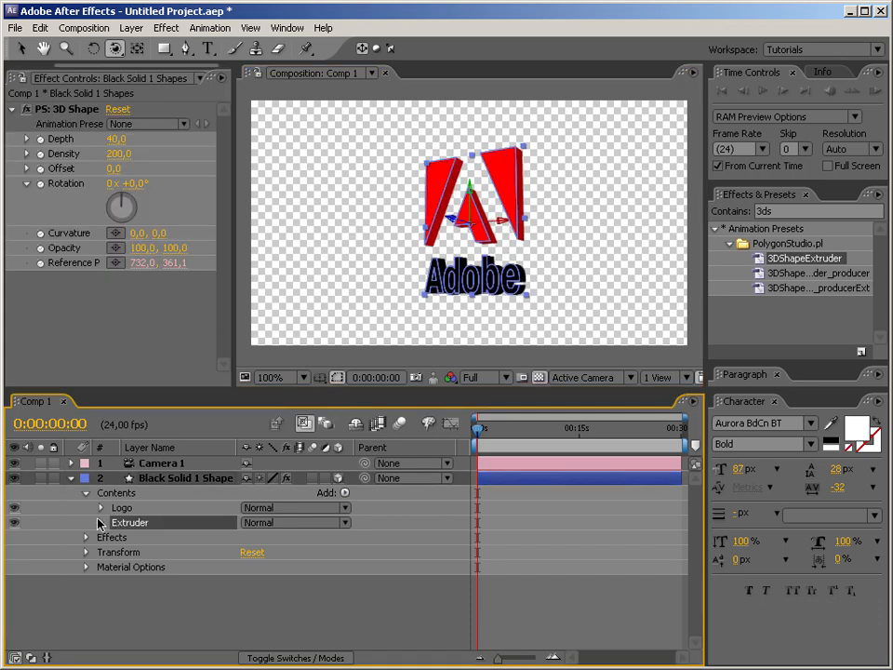
pyautogui.click(100, 523)
pyautogui.click(135, 537)
pyautogui.click(115, 538)
pyautogui.scroll(-5, 176, 553)
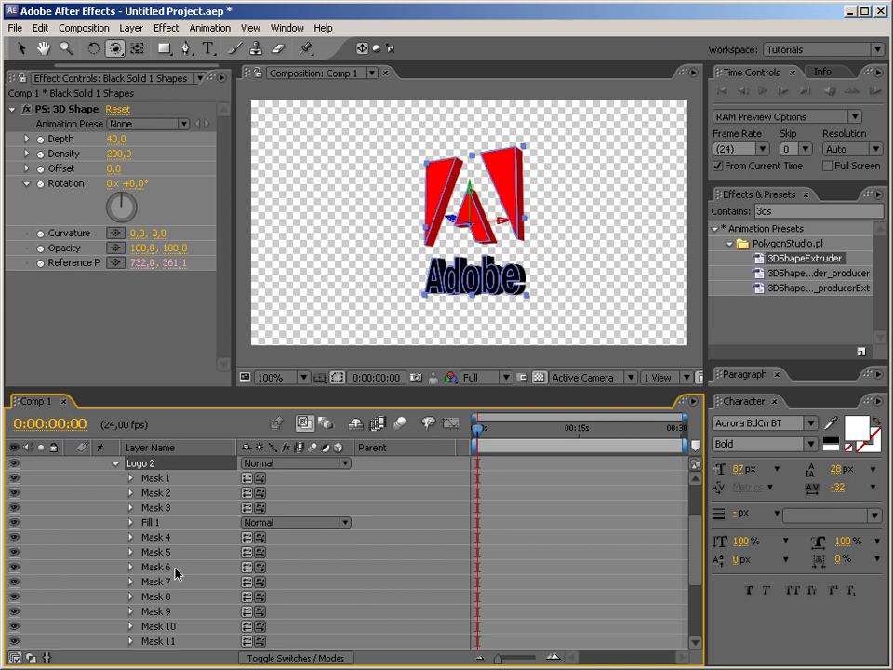
pyautogui.click(156, 555)
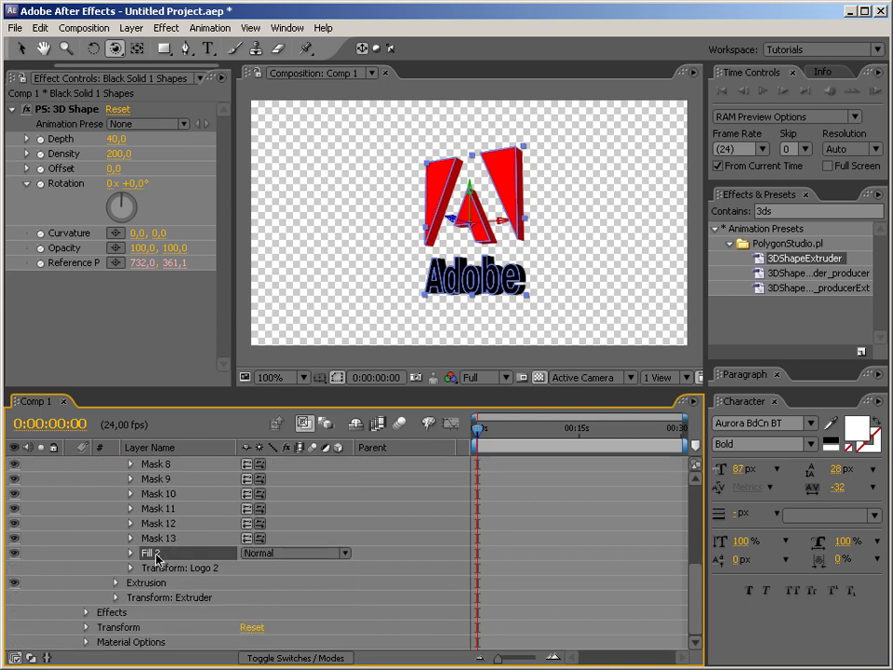
pyautogui.click(129, 553)
pyautogui.click(251, 597)
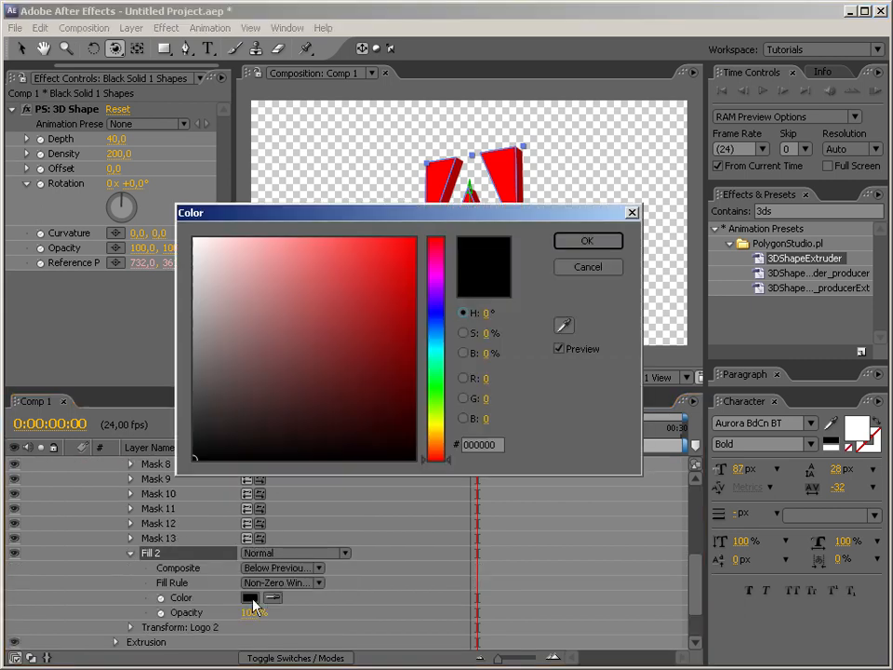
pyautogui.moveTo(200, 400); pyautogui.dragTo(194, 373)
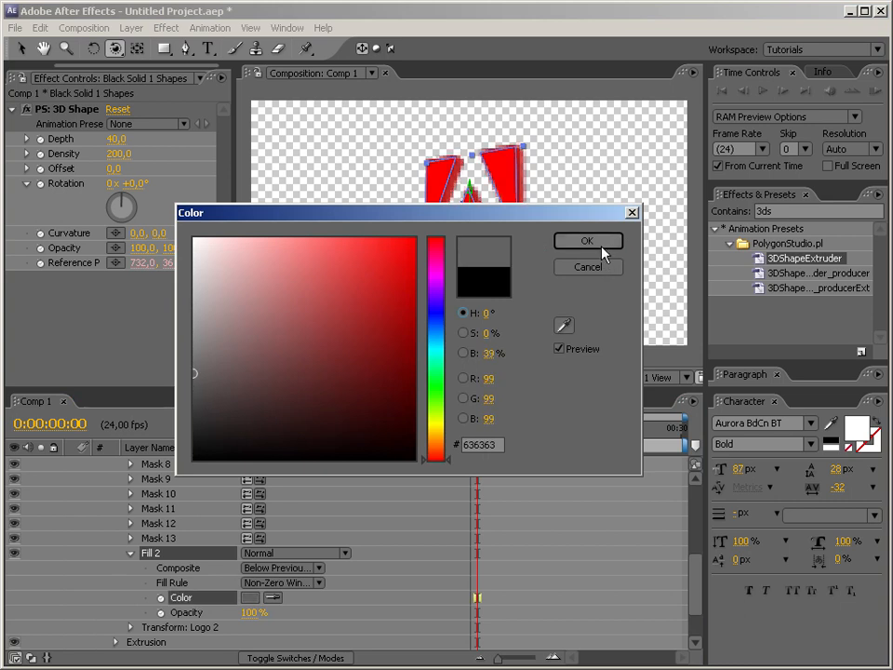
pyautogui.click(596, 243)
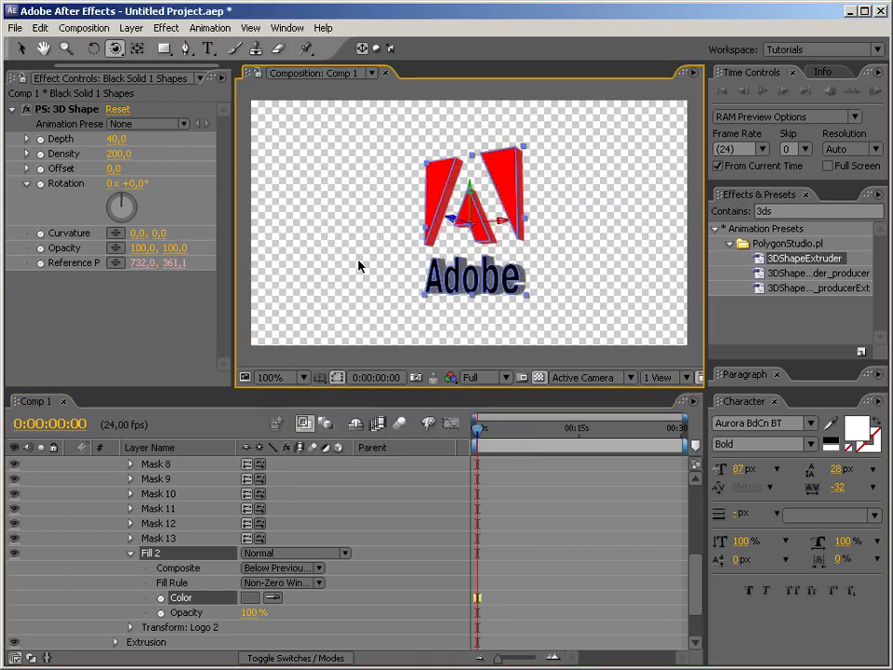
# Hide the mask and shape paths in the composition view and orbit the camera to the logo's other side
pyautogui.press('v')
pyautogui.click(337, 377)
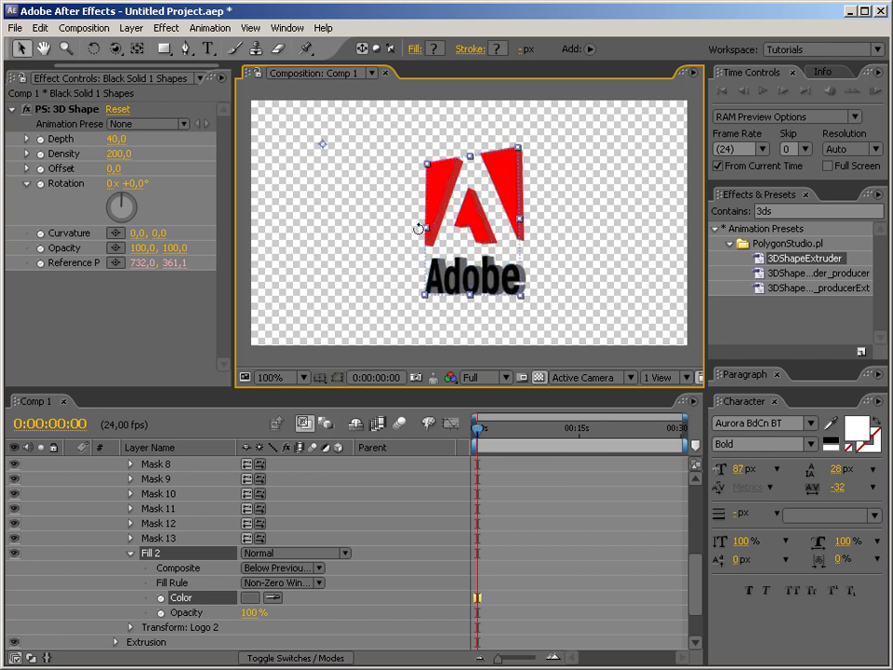
pyautogui.press('c')
pyautogui.moveTo(389, 253); pyautogui.dragTo(439, 164)
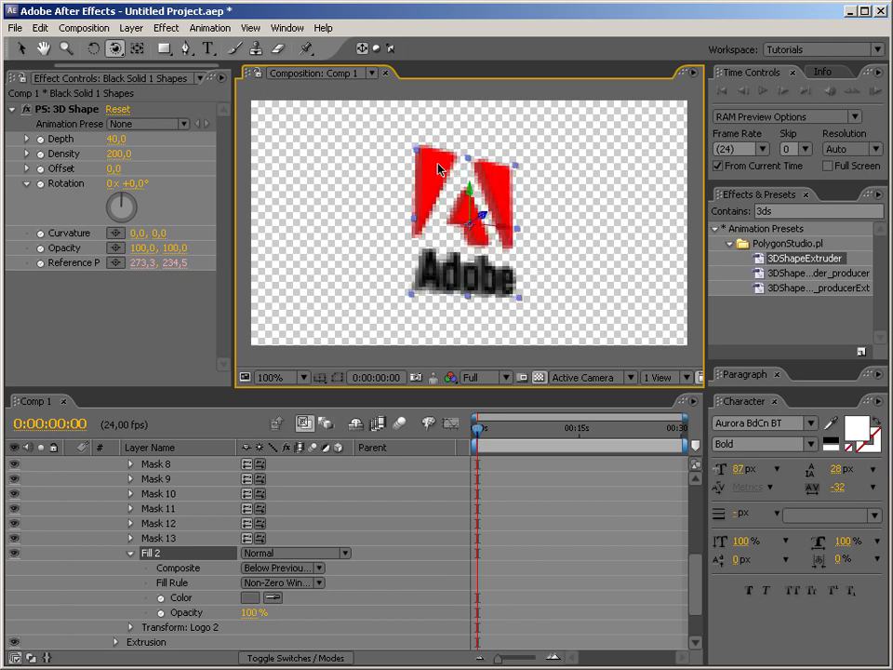
# Set the 3D Shape effect's Depth to 60 after trying 50, and orbit the camera slightly around the logo
pyautogui.click(116, 139)
pyautogui.write('50')
pyautogui.press('Return')
pyautogui.click(117, 139)
pyautogui.write('60')
pyautogui.press('Return')
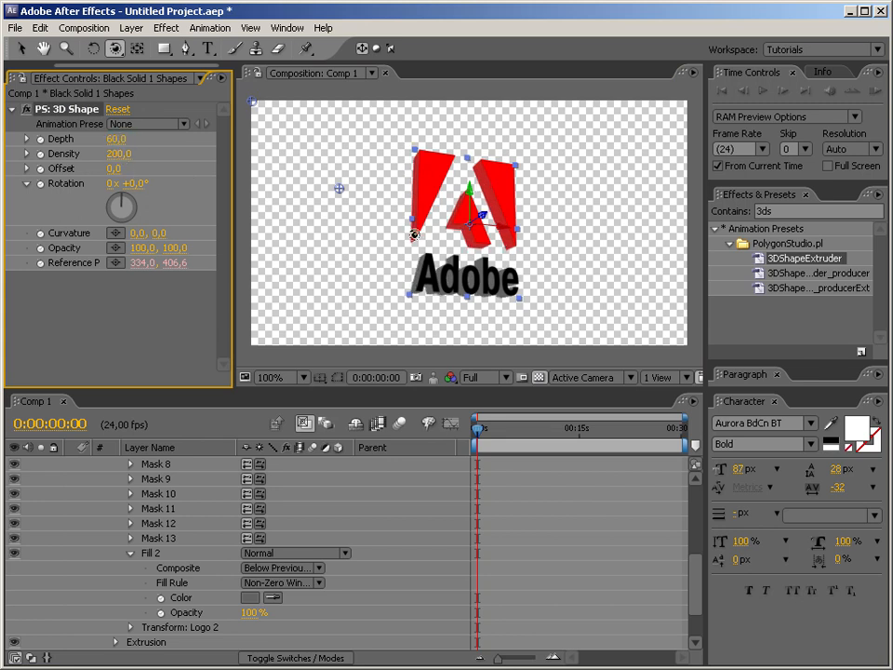
pyautogui.moveTo(521, 227); pyautogui.dragTo(570, 185)
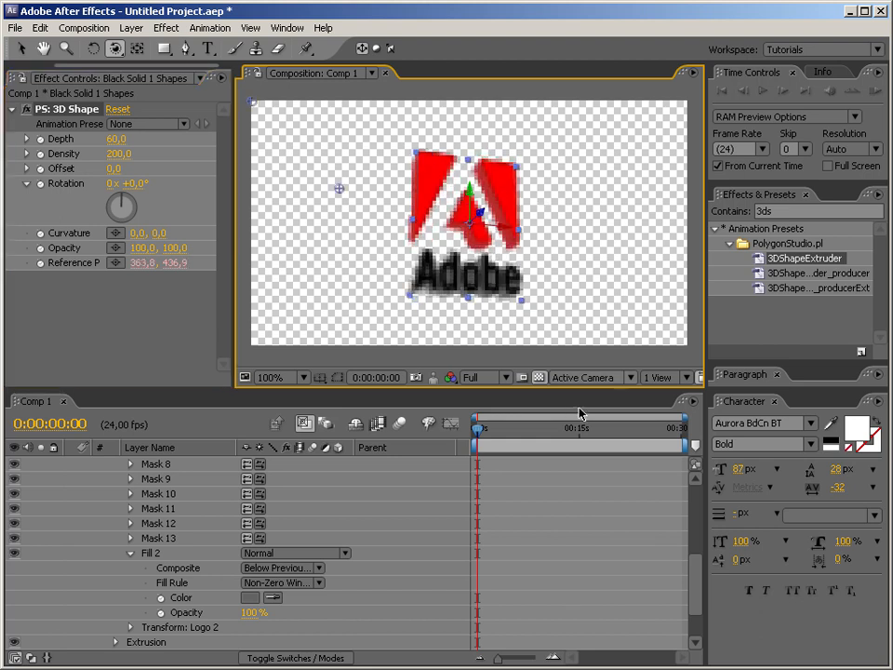
# Turn off the transparency grid and set the colour of Fill 2 in the front Logo group to white (FFFFFF)
pyautogui.click(540, 378)
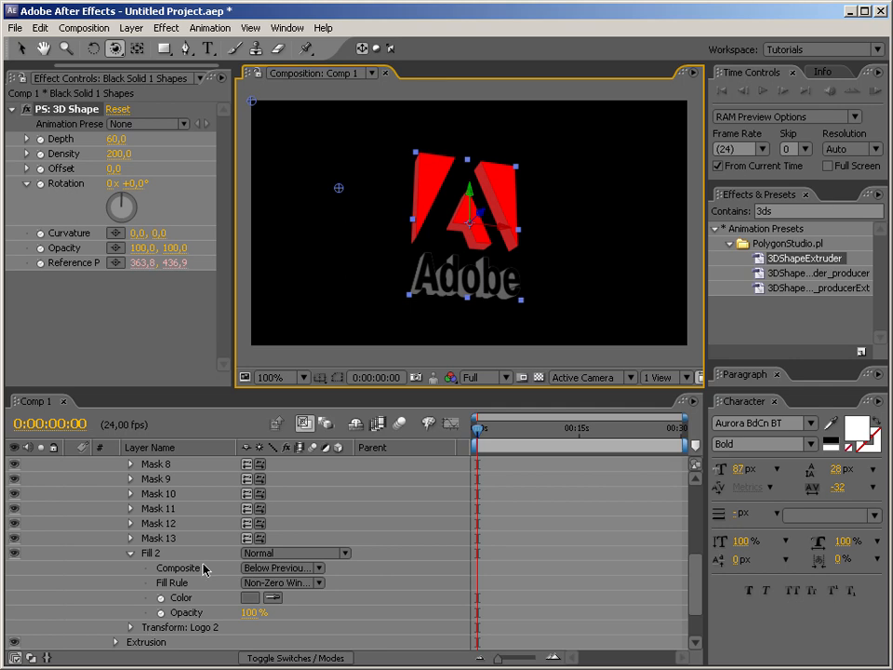
pyautogui.scroll(5, 203, 571)
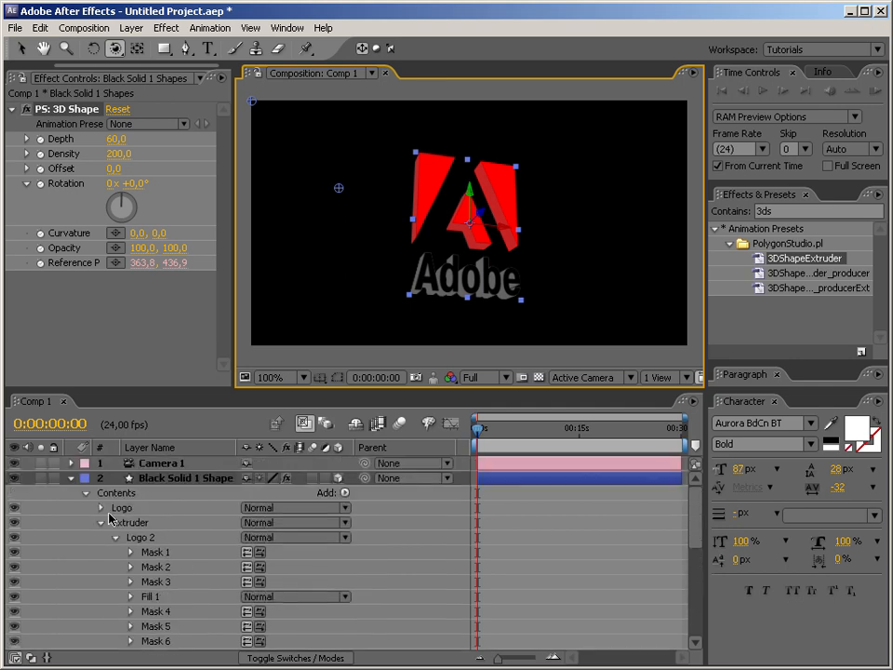
pyautogui.click(101, 508)
pyautogui.scroll(-5, 170, 515)
pyautogui.scroll(-1, 180, 550)
pyautogui.click(117, 537)
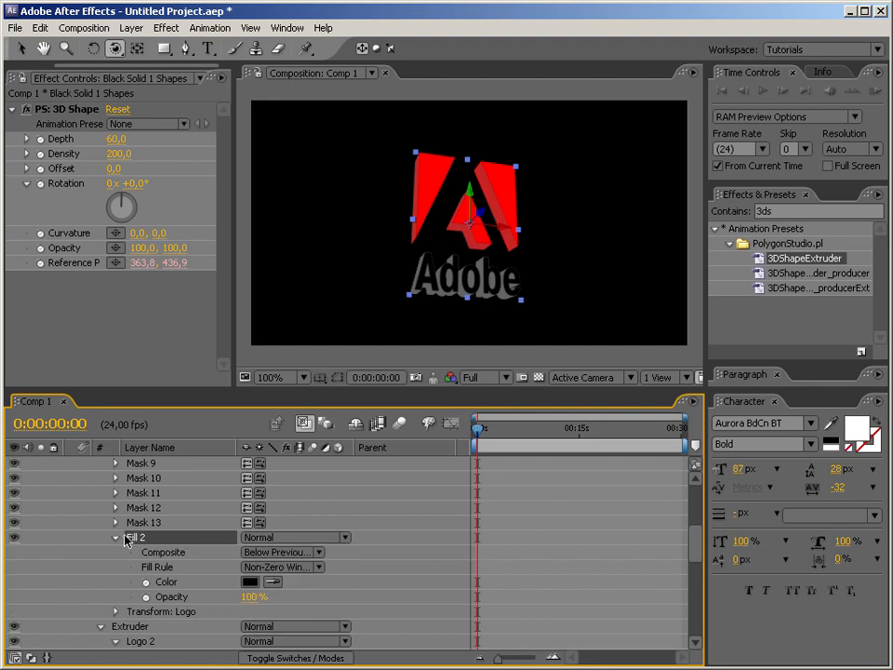
pyautogui.click(250, 583)
pyautogui.click(220, 311)
pyautogui.click(196, 240)
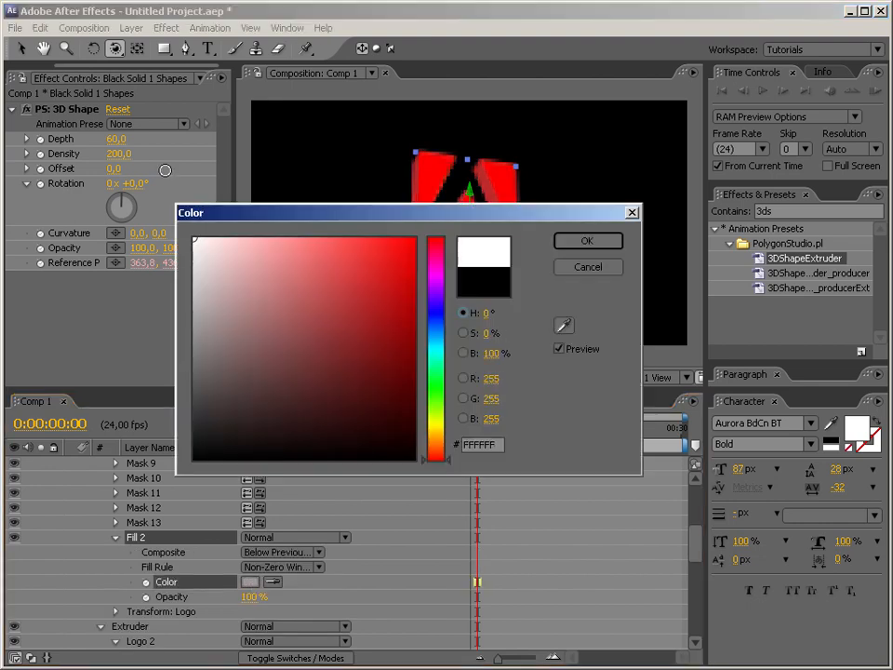
pyautogui.click(595, 240)
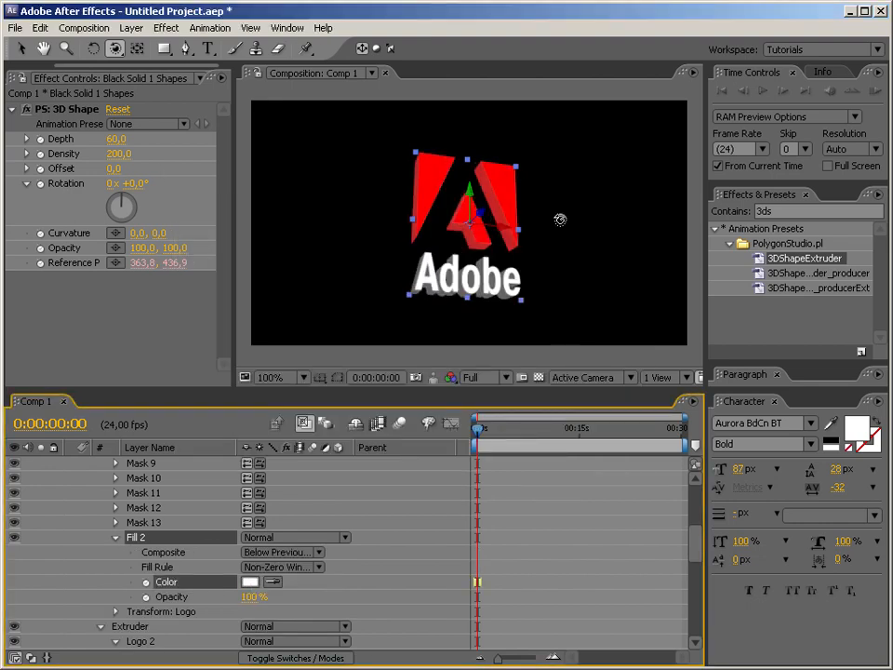
# Orbit the camera to both sides of the extruded logo and collapse the Logo group's Fill 2 and the Logo 2 group
pyautogui.moveTo(548, 208); pyautogui.dragTo(411, 199)
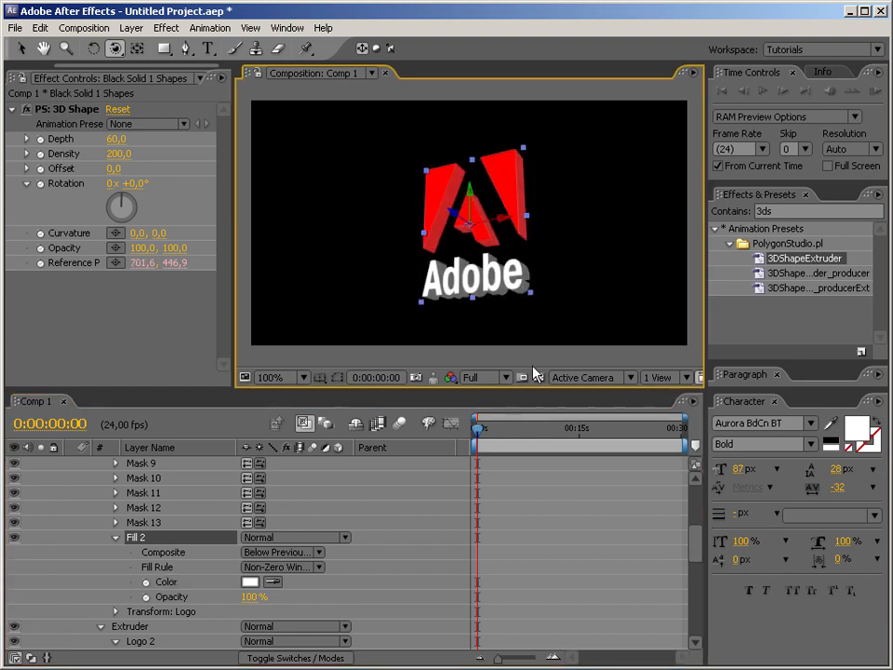
pyautogui.moveTo(618, 227); pyautogui.dragTo(644, 227)
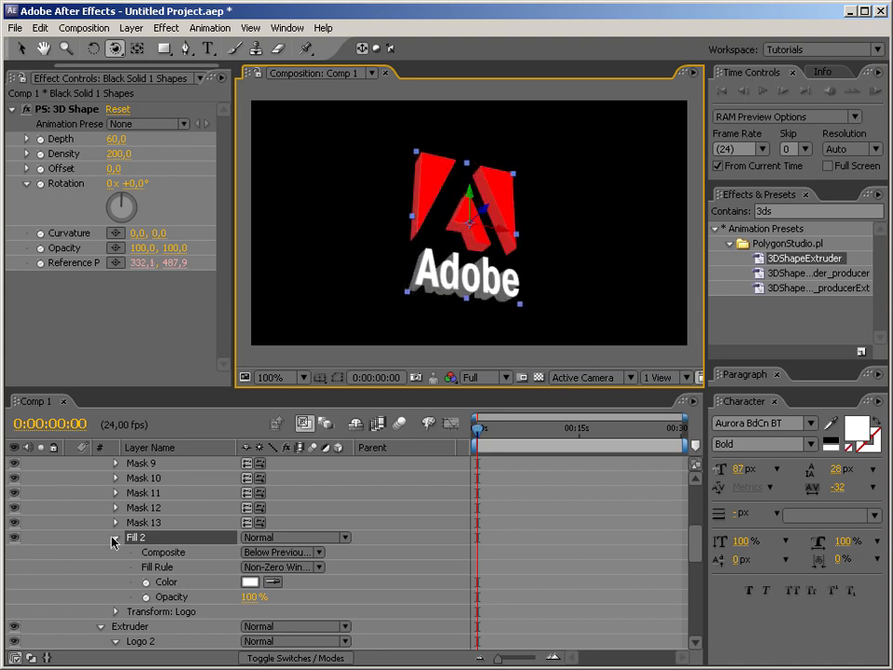
pyautogui.click(114, 537)
pyautogui.click(115, 582)
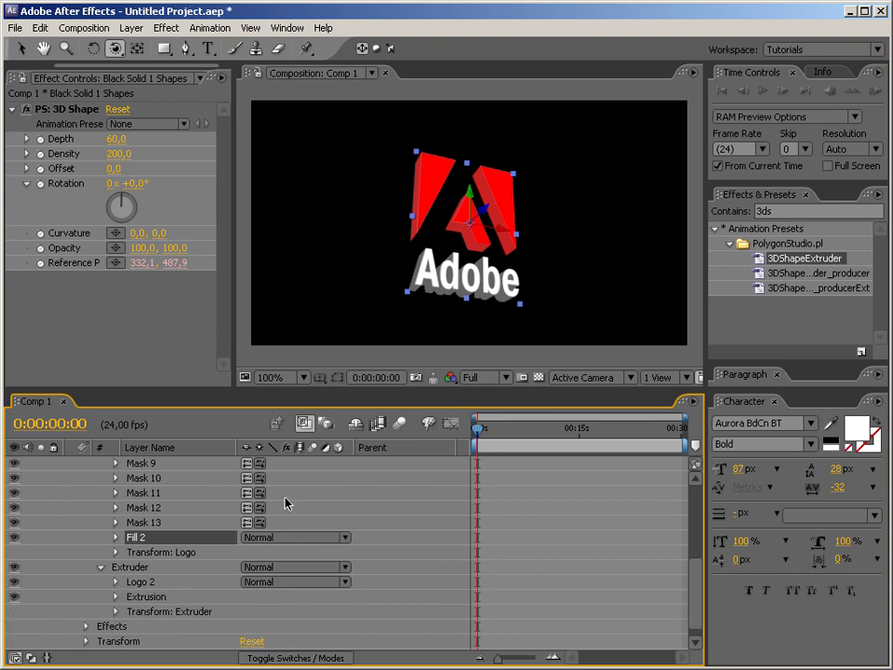
pyautogui.scroll(5, 285, 530)
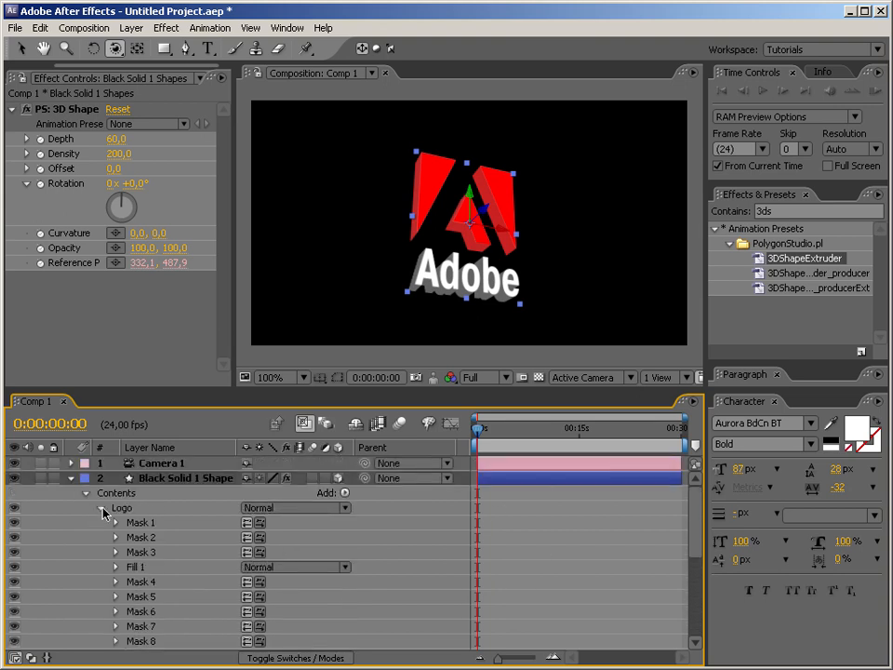
# Collapse the Logo group and apply the CC Light Sweep effect to the Black Solid 1 Shapes layer
pyautogui.click(101, 510)
pyautogui.click(101, 523)
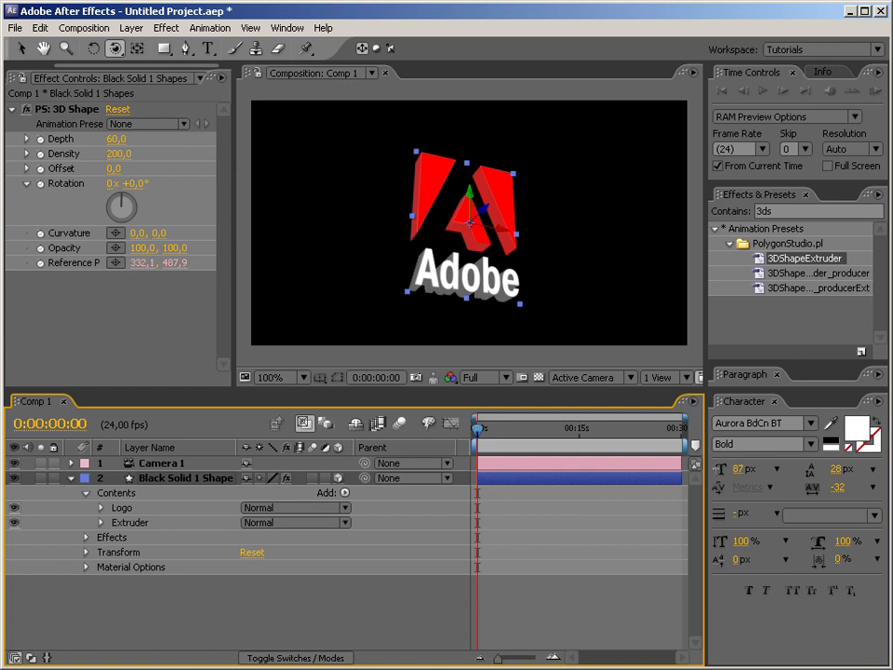
pyautogui.click(812, 208)
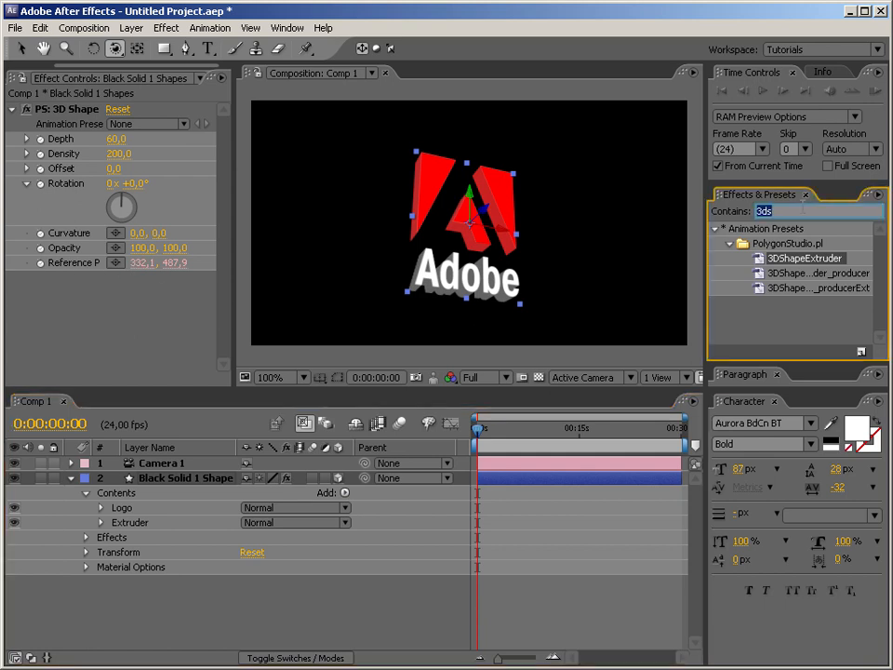
pyautogui.write('light')
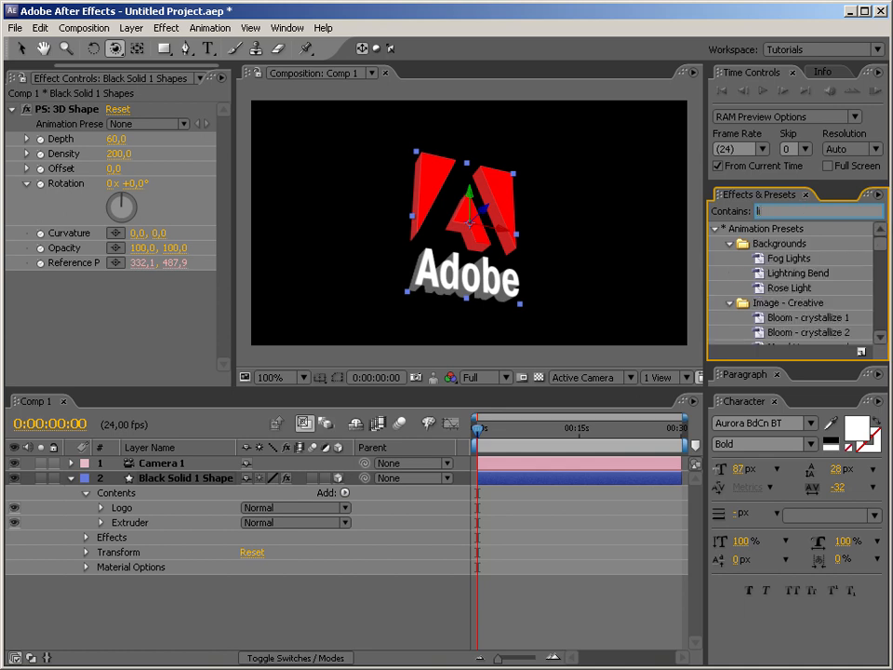
pyautogui.click(716, 228)
pyautogui.moveTo(813, 343)
pyautogui.mouseDown()
pyautogui.moveTo(205, 458)
pyautogui.moveTo(186, 484)
pyautogui.mouseUp()
# Link CC Light Sweep's Center by expression to the Reference Point of the PS: 3D Shape Extruder effect
pyautogui.press('v')
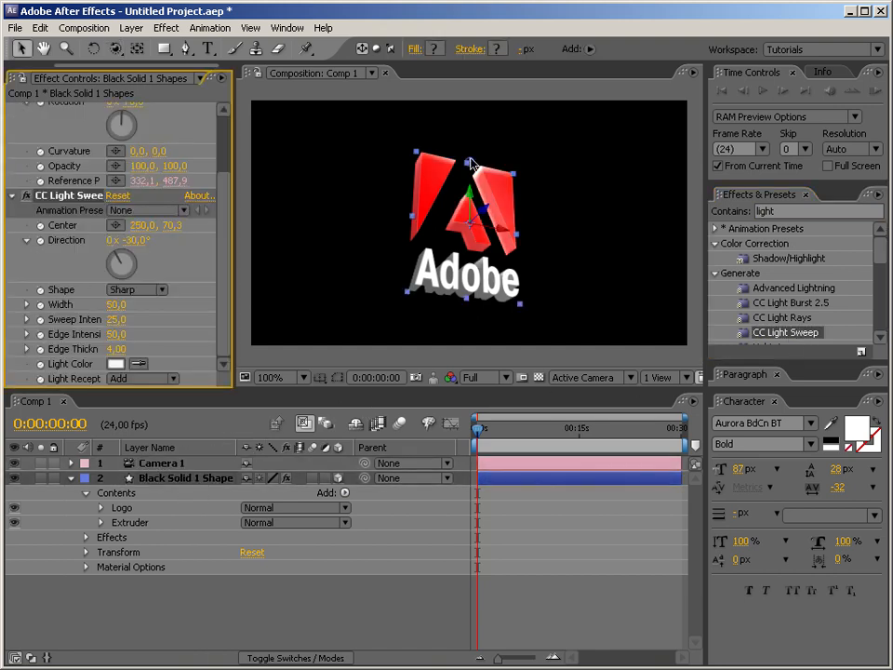
pyautogui.keyDown('alt'); pyautogui.click(40, 225); pyautogui.keyUp('alt')
pyautogui.moveTo(291, 602); pyautogui.dragTo(81, 187)
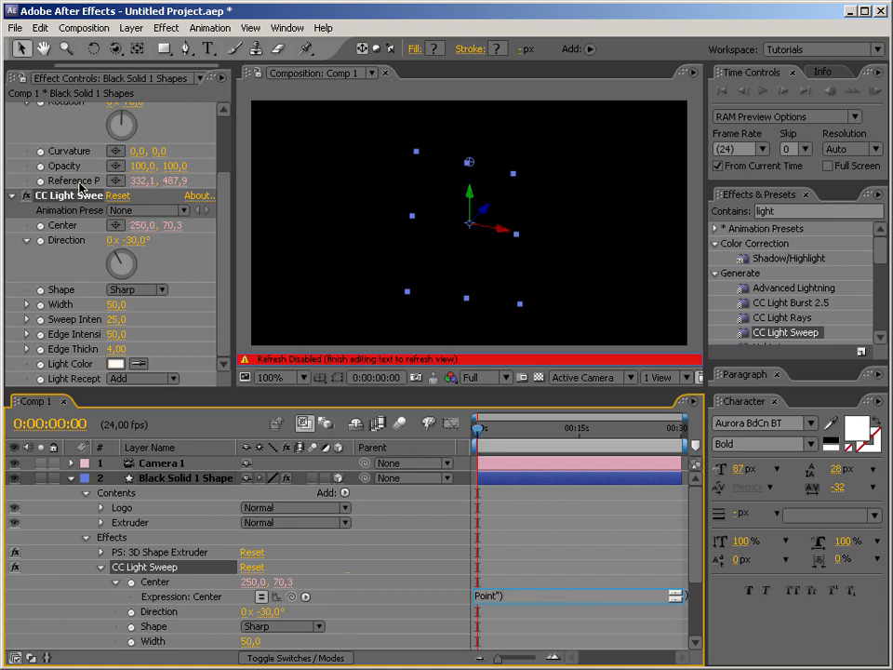
pyautogui.click(467, 240)
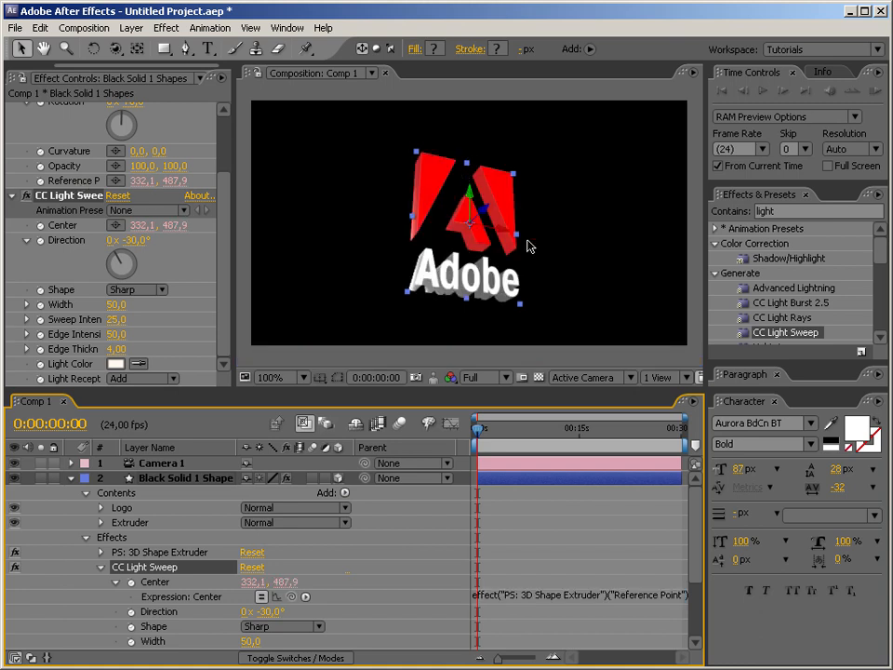
# Orbit the camera around the extruded logo to check how the light sweep follows the view
pyautogui.press('c')
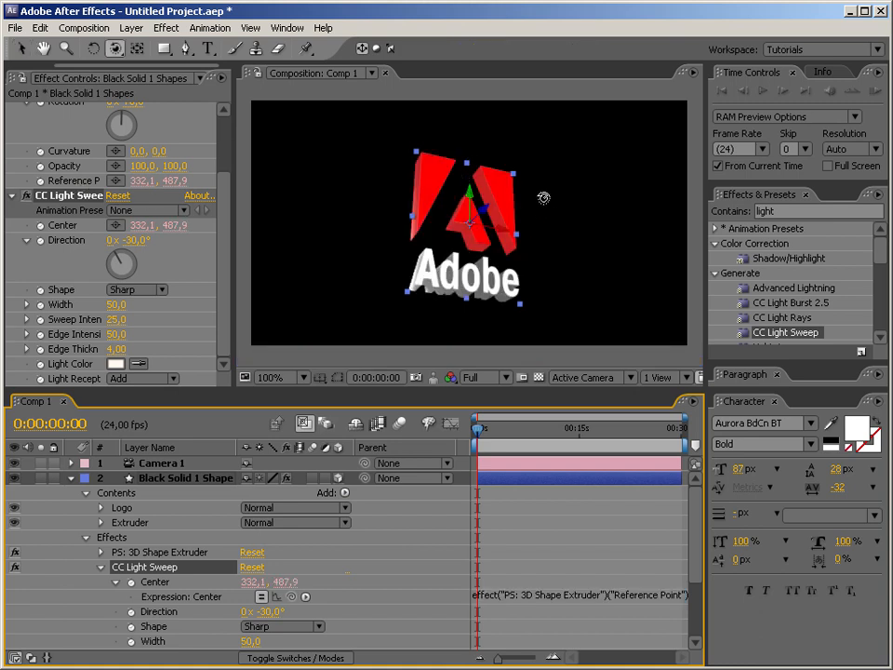
pyautogui.click(536, 197)
pyautogui.moveTo(536, 197); pyautogui.dragTo(327, 257)
pyautogui.moveTo(427, 255); pyautogui.dragTo(424, 260)
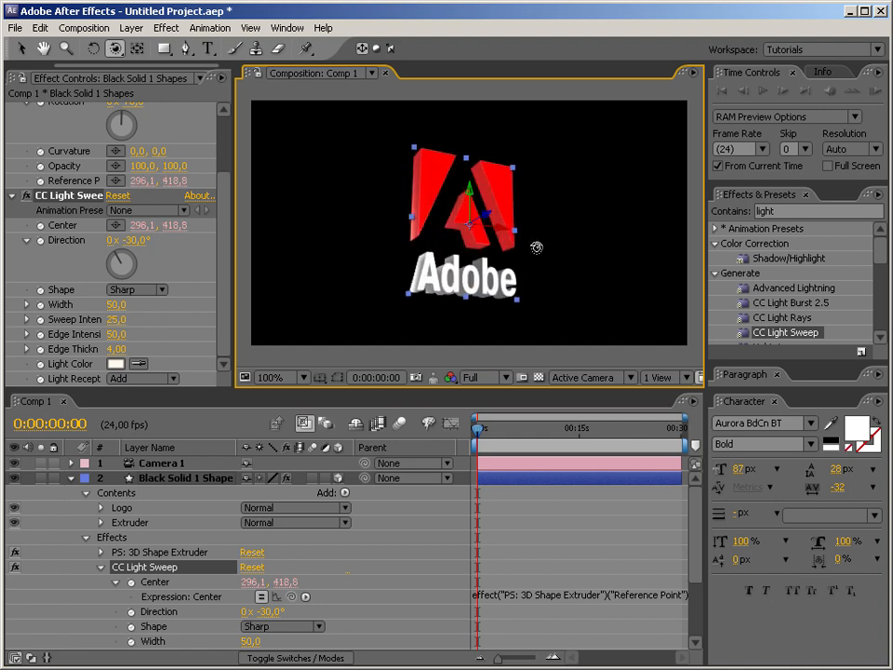
# Add a white spot light to the composition with 100% intensity, 90-degree cone angle, 50% feather and shadow casting on
pyautogui.rightClick(615, 251)
pyautogui.moveTo(670, 258)
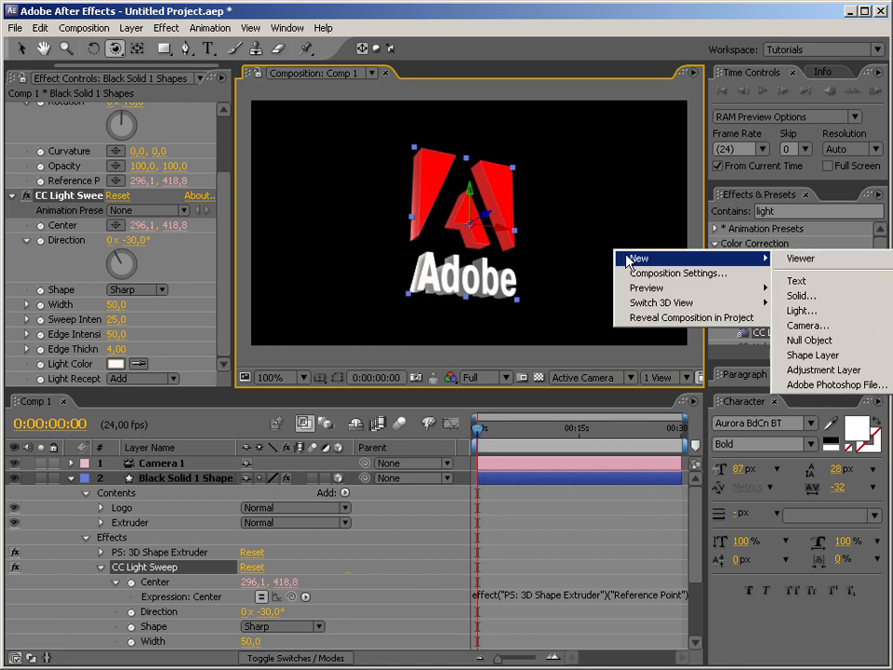
pyautogui.click(860, 314)
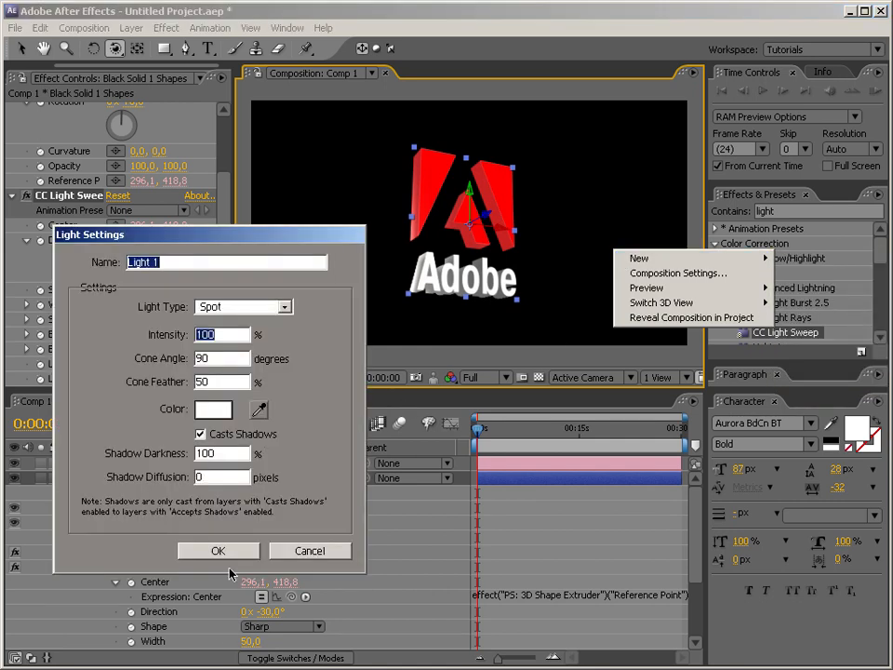
pyautogui.click(233, 551)
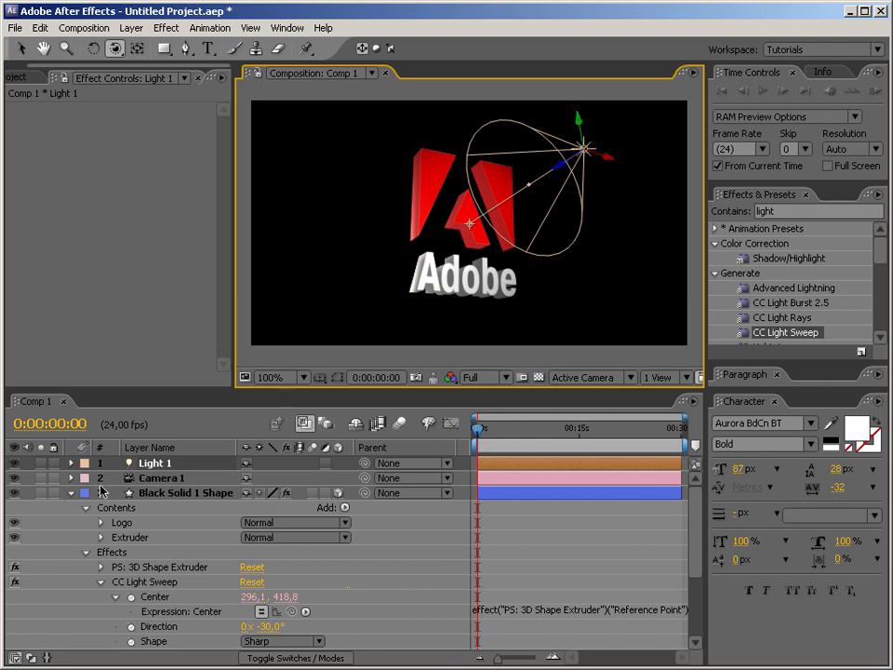
# Set CC Light Sweep's Shape to Smooth, Edge Intensity to 93 and Edge Thickness to 1.5, and orbit the camera to the logo's other side
pyautogui.click(163, 493)
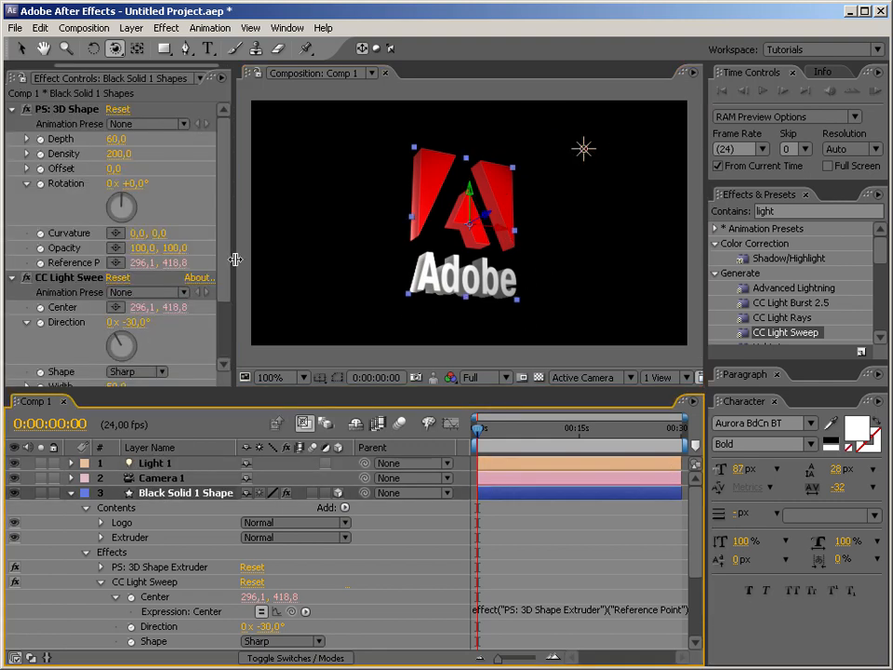
pyautogui.moveTo(231, 253); pyautogui.dragTo(219, 329)
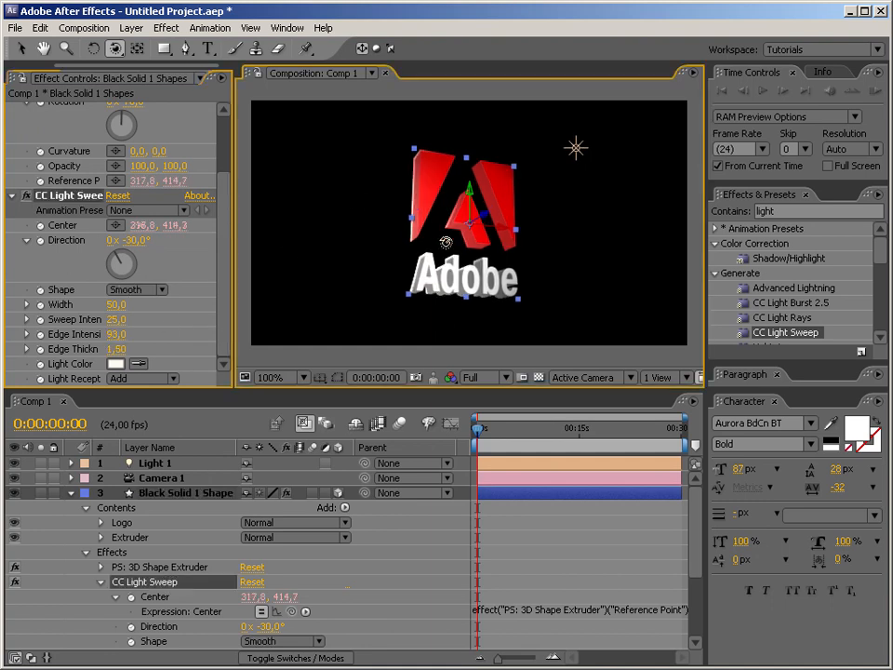
pyautogui.click(356, 200)
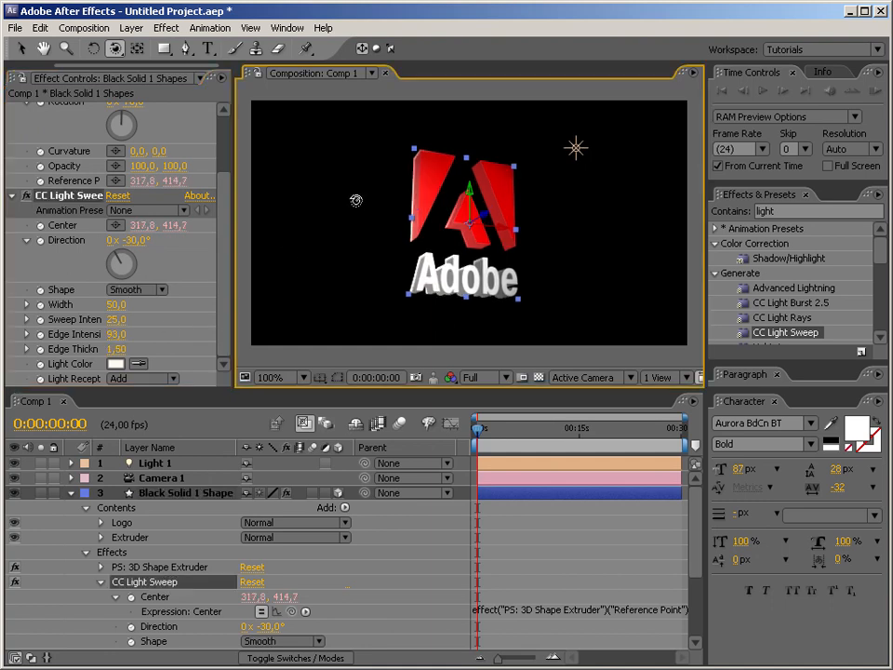
pyautogui.click(227, 135)
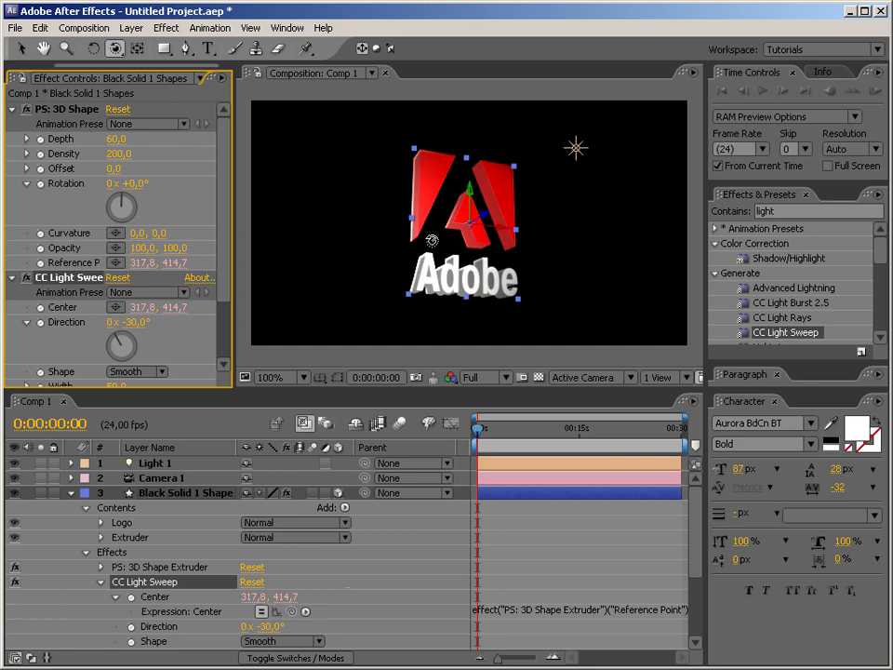
pyautogui.moveTo(376, 260); pyautogui.dragTo(360, 262)
pyautogui.click(24, 51)
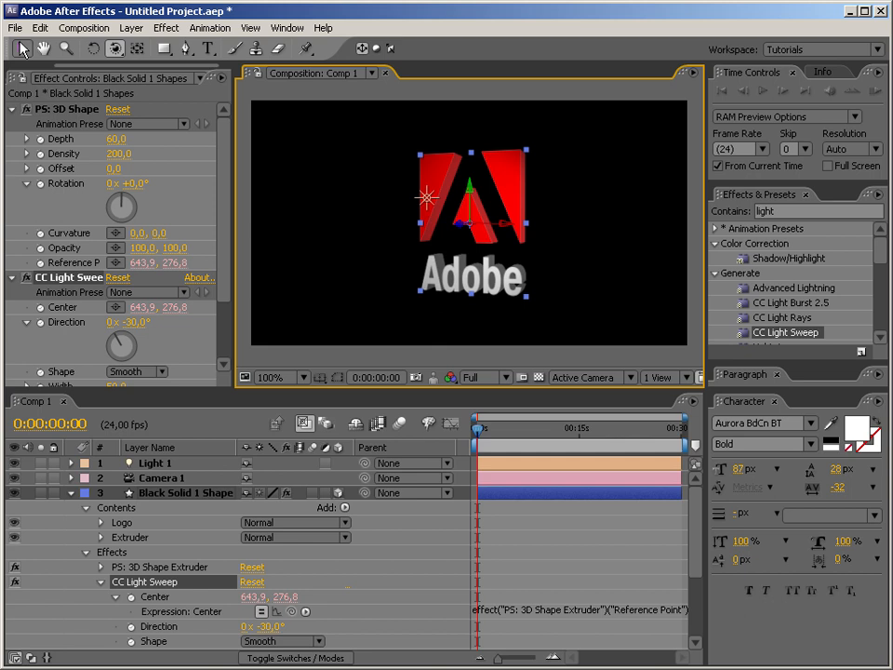
# Open the recent project discoveries.aep without saving the changes to the untitled project
pyautogui.click(16, 27)
pyautogui.moveTo(56, 74)
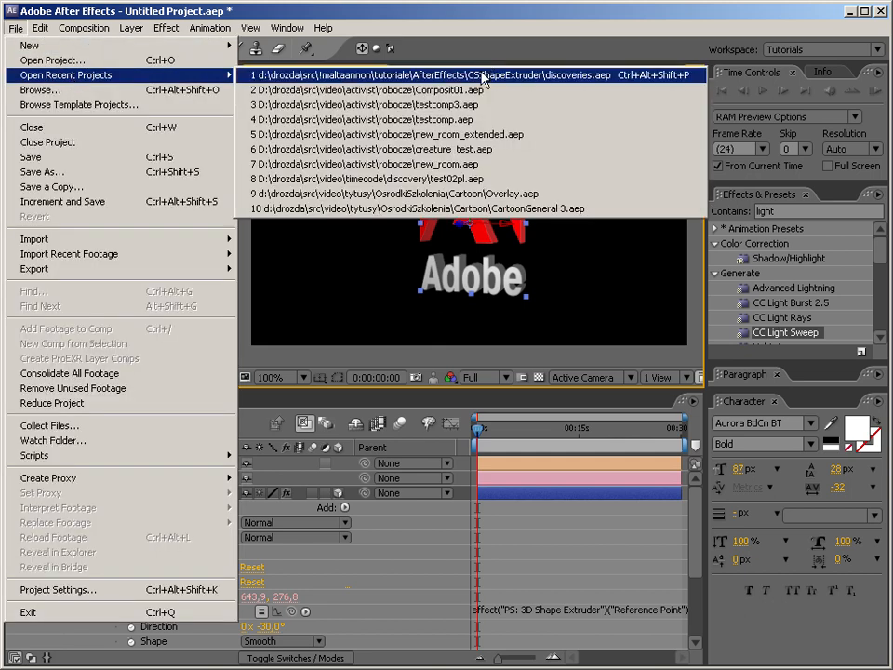
pyautogui.click(529, 76)
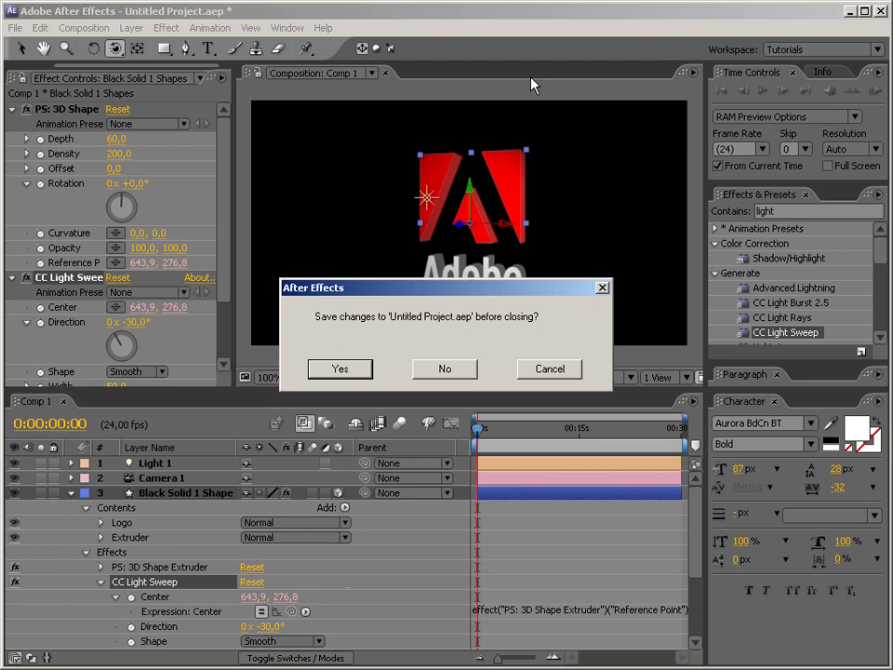
pyautogui.click(448, 366)
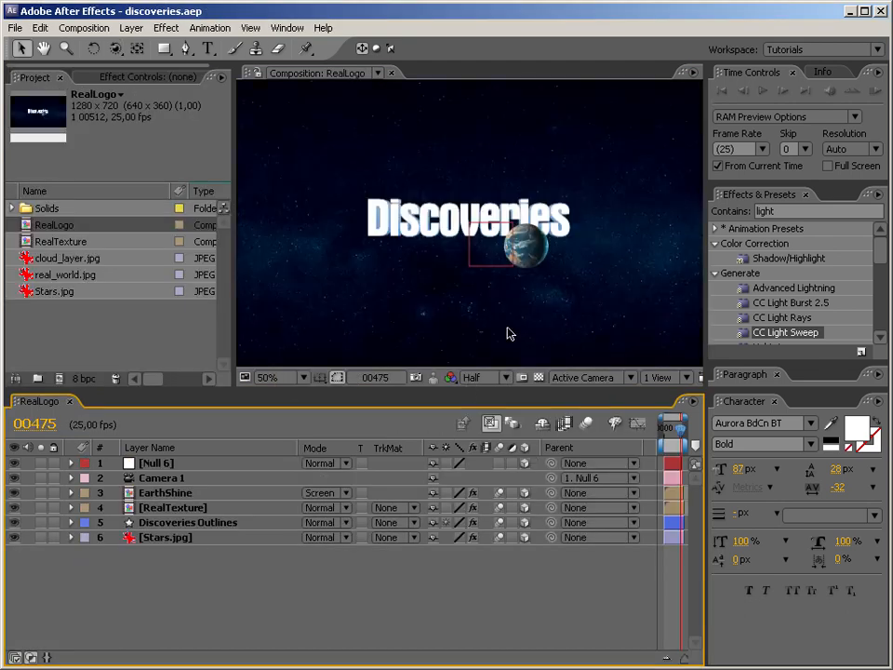
# Set the RealLogo view to Full resolution, hide the transfer mode columns in the timeline and go to frame 310
pyautogui.click(505, 377)
pyautogui.click(484, 394)
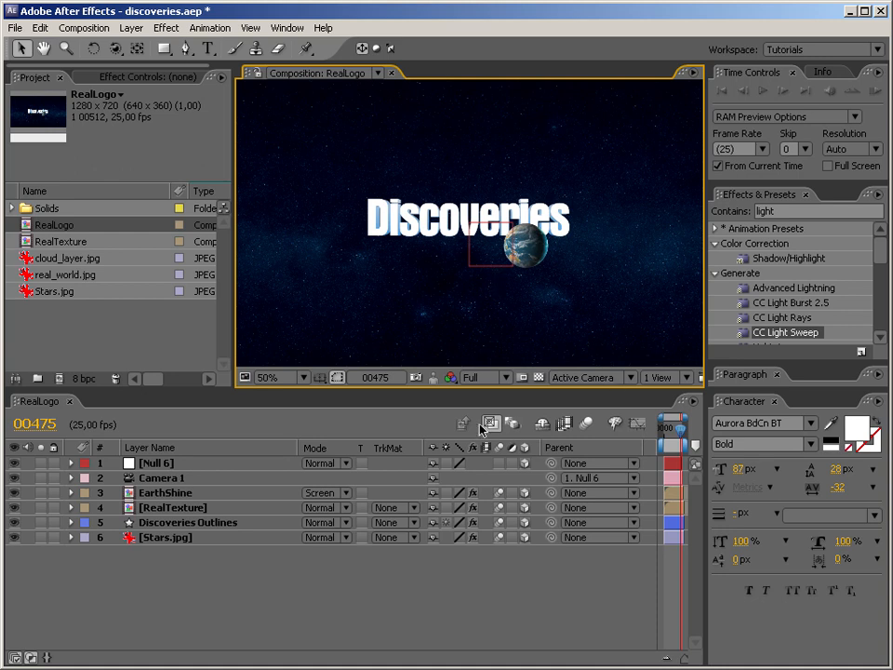
pyautogui.click(33, 657)
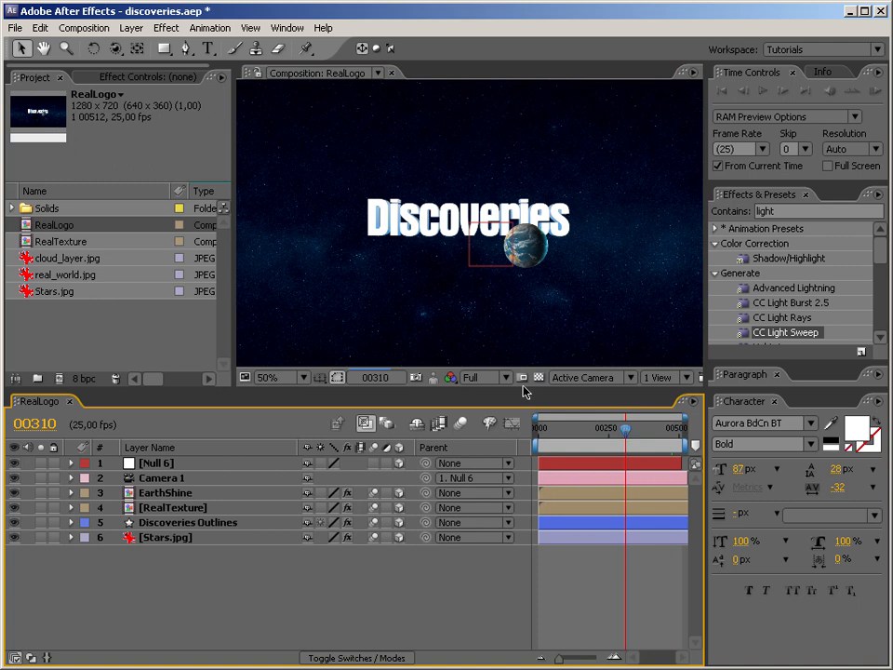
pyautogui.click(481, 161)
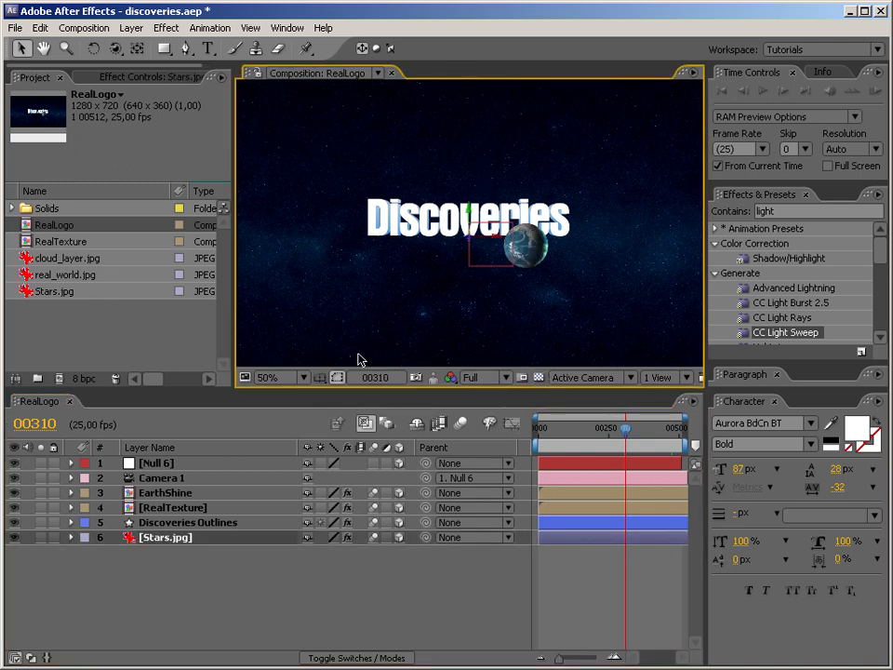
pyautogui.click(184, 332)
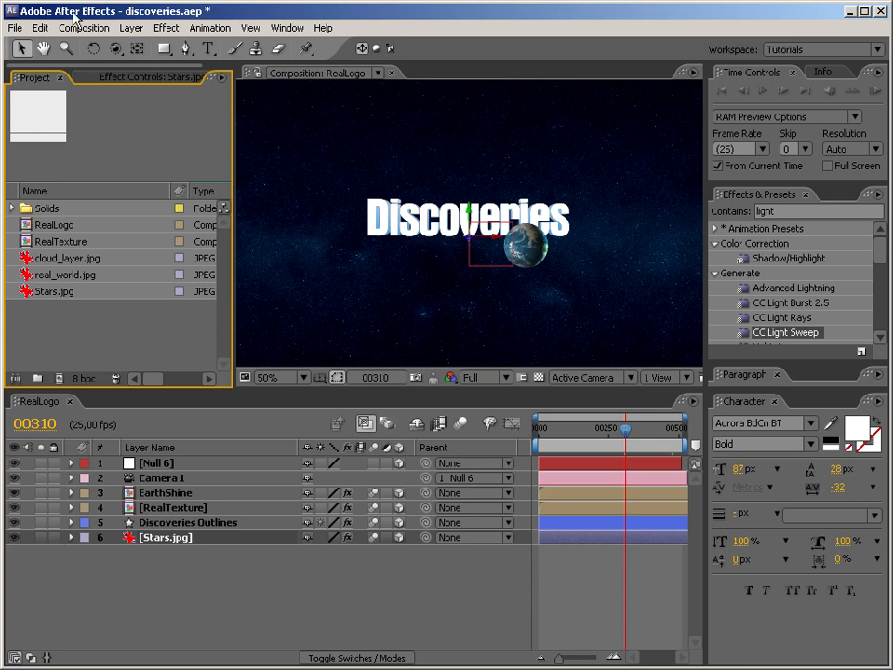
pyautogui.click(41, 28)
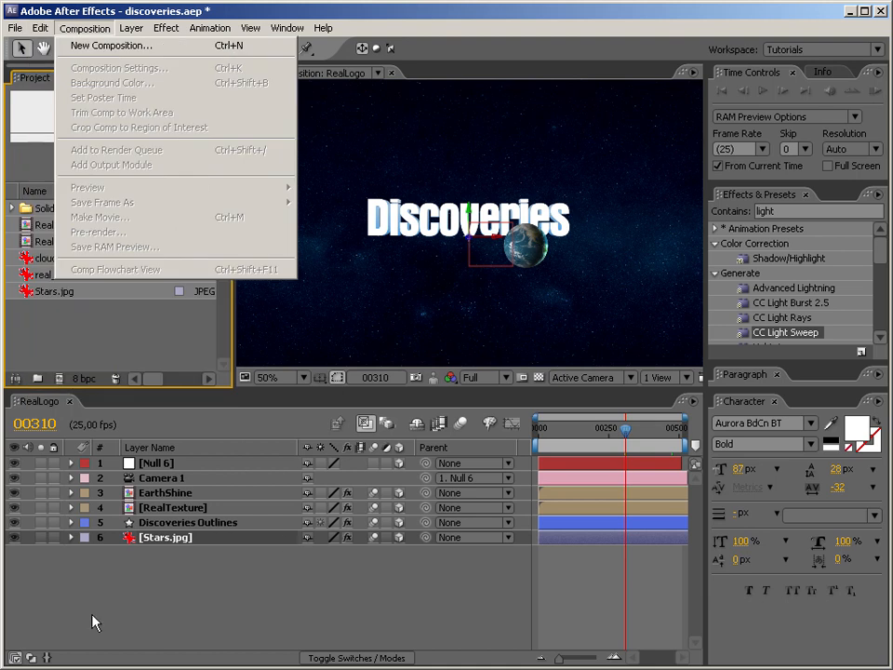
# Deselect all layers in the RealLogo timeline and copy the current frame as an image
pyautogui.click(176, 609)
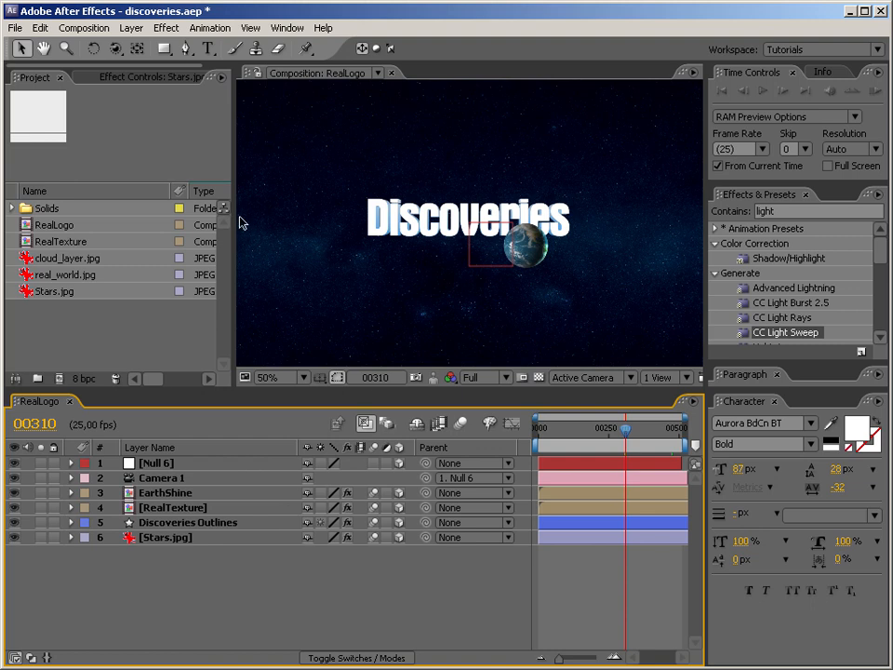
pyautogui.click(40, 29)
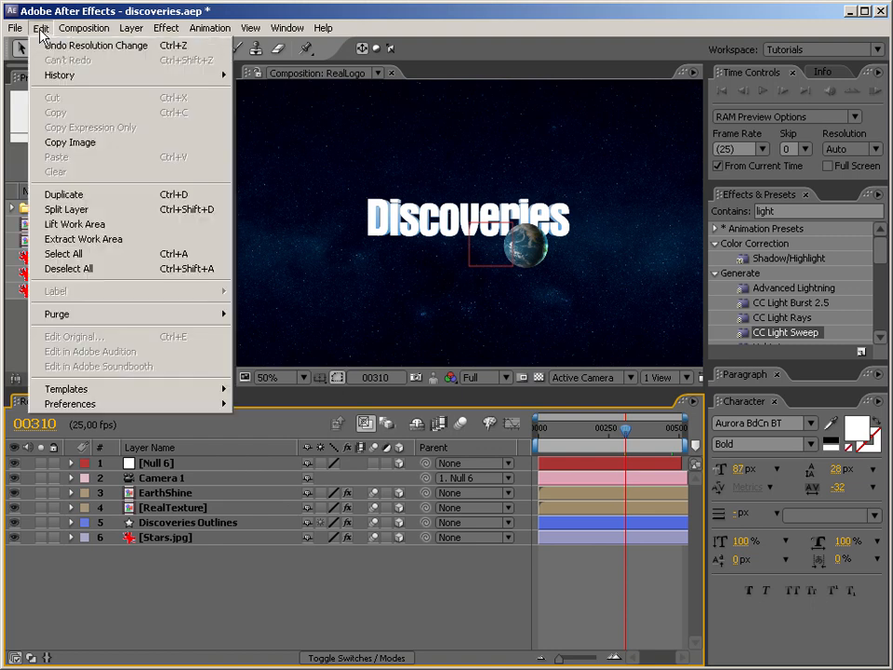
pyautogui.click(146, 151)
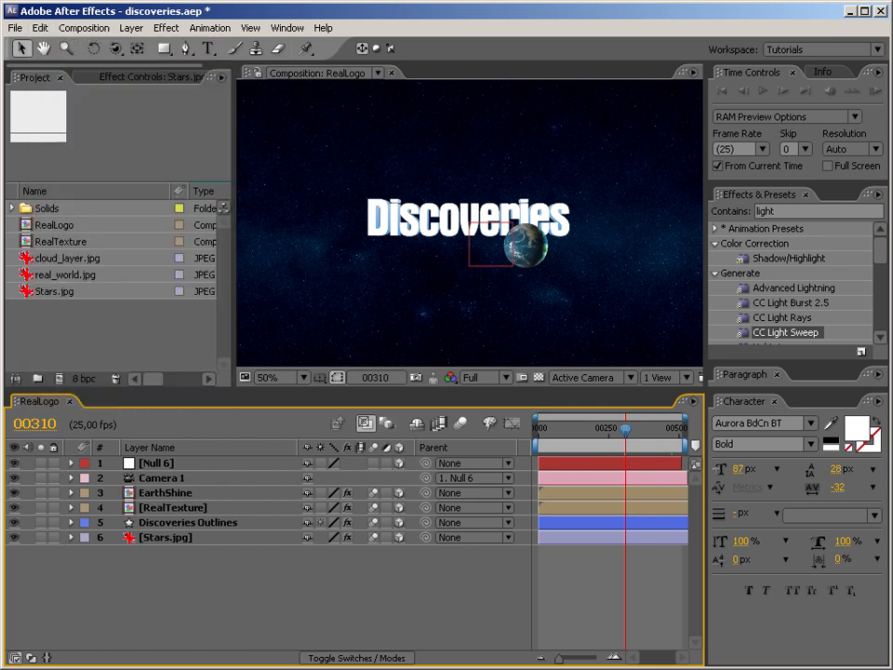
# Switch to Photoshop, create a new document at the clipboard size and paste the copied Discoveries frame into it
pyautogui.hotkey('alt', 'Tab')
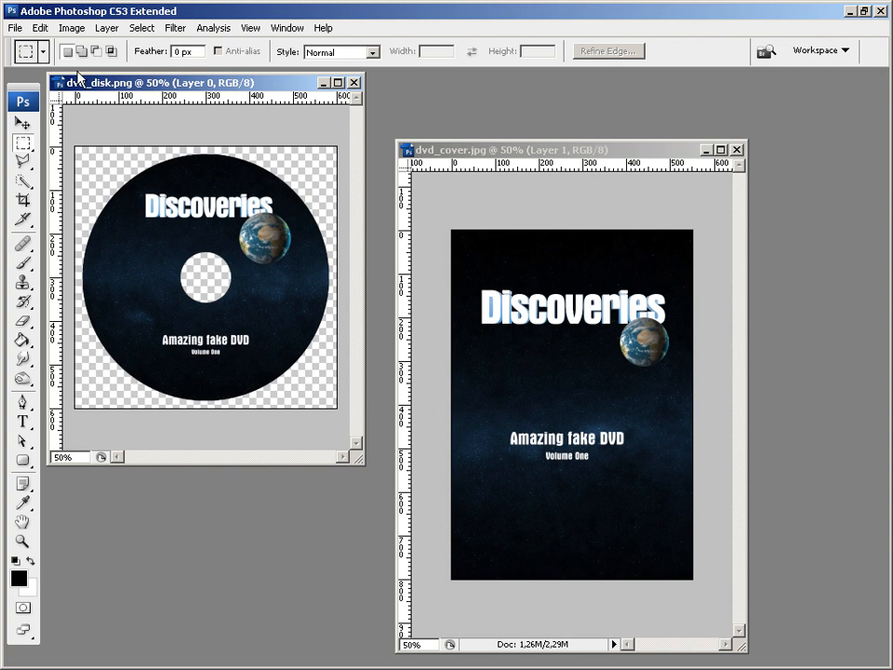
pyautogui.click(13, 28)
pyautogui.click(28, 44)
pyautogui.click(658, 139)
pyautogui.hotkey('ctrl', 'v')
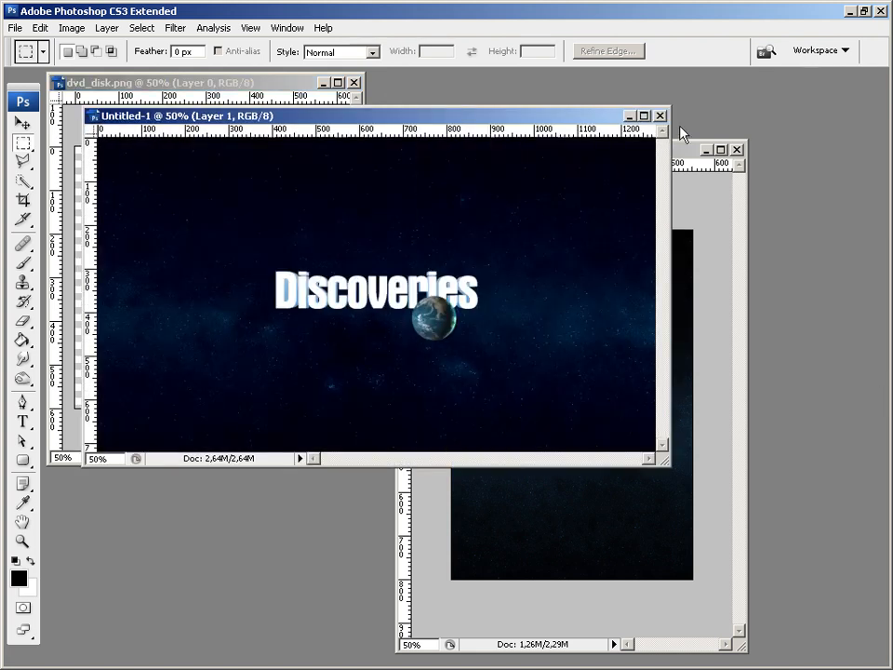
# Close the new Photoshop document without saving it and switch back to After Effects
pyautogui.hotkey('ctrl', 'w')
pyautogui.click(469, 269)
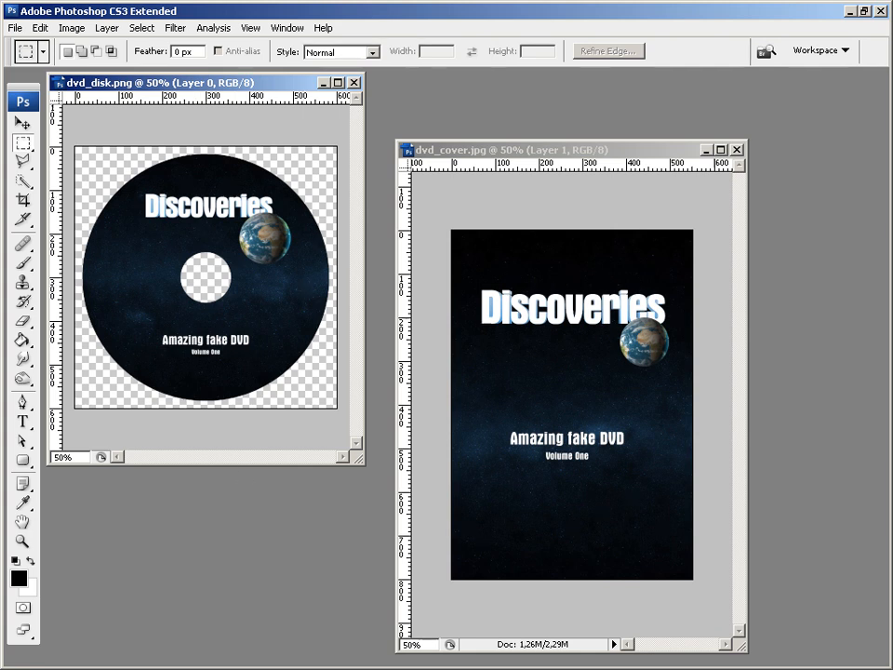
pyautogui.hotkey('alt', 'Tab')
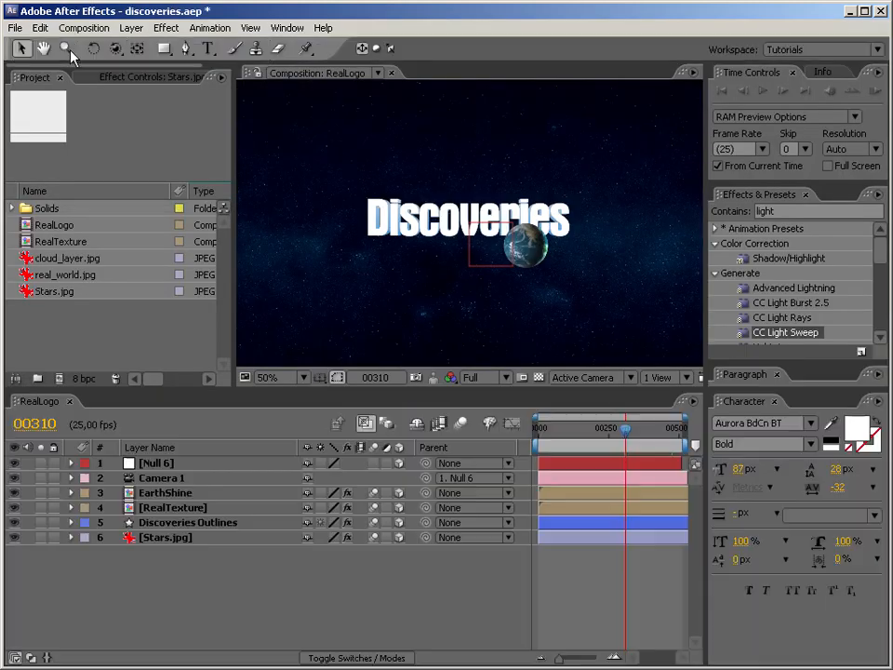
# Start a new After Effects project without saving the changes to discoveries.aep
pyautogui.click(16, 28)
pyautogui.moveTo(23, 49)
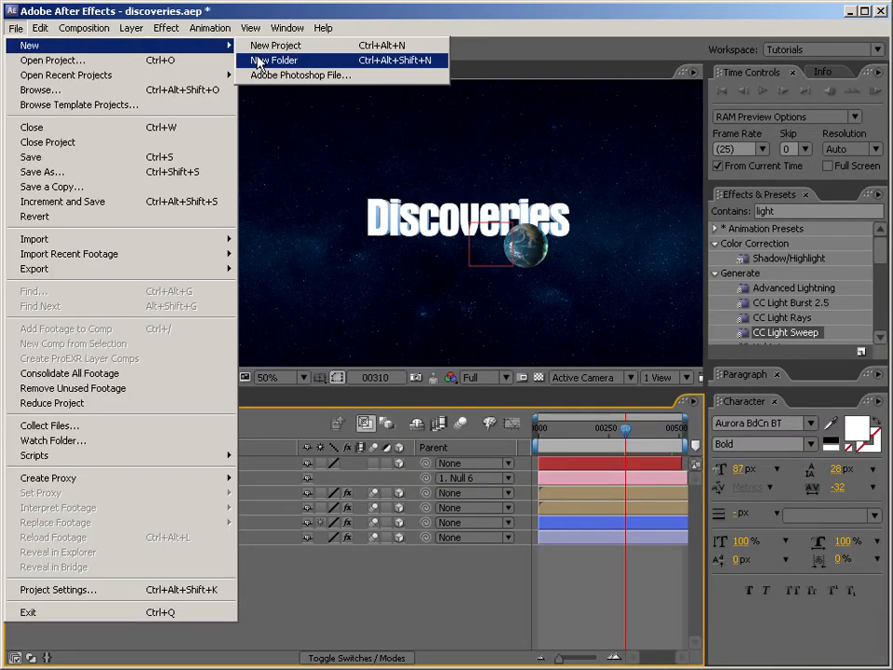
pyautogui.click(254, 44)
pyautogui.click(449, 371)
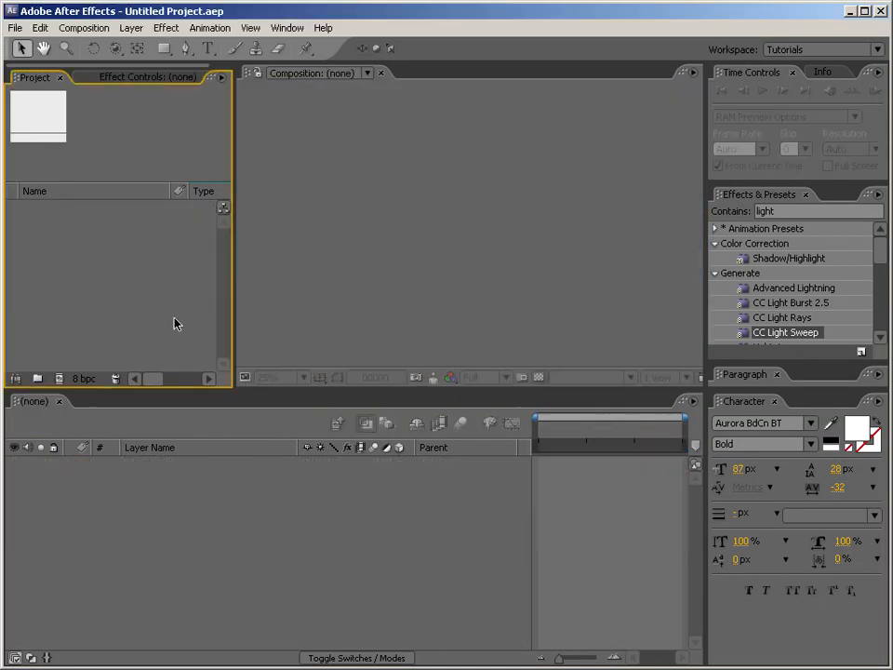
# Create a new 500 x 281 composition named Comp 1 at 24 frames per second
pyautogui.rightClick(179, 323)
pyautogui.click(191, 328)
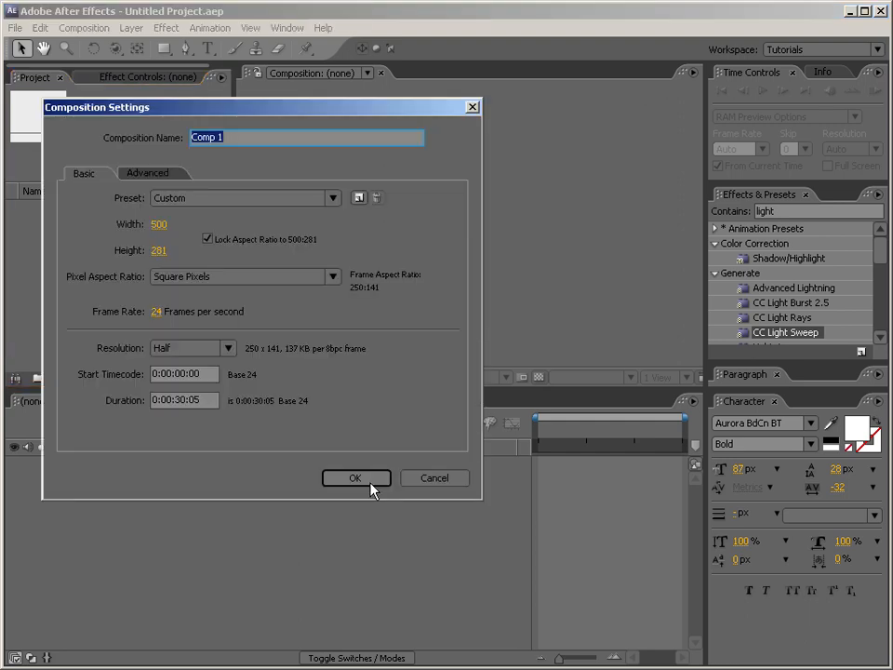
# Create a 500 × 281 composition at 24 fps lasting 0:00:30:05 and import dvd_cover.jpg and dvd_disk.png
pyautogui.click(369, 483)
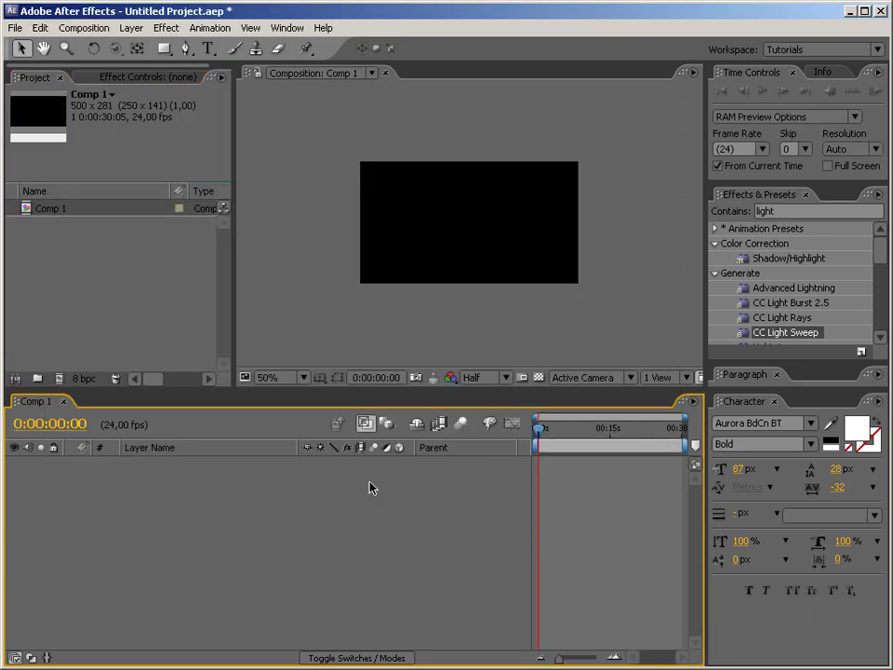
pyautogui.doubleClick(135, 311)
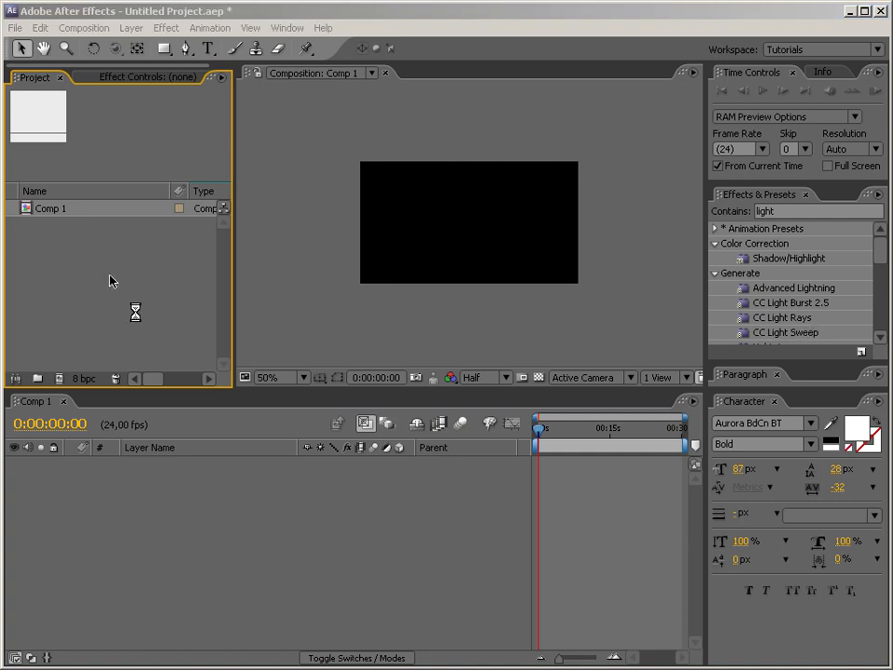
pyautogui.click(101, 295)
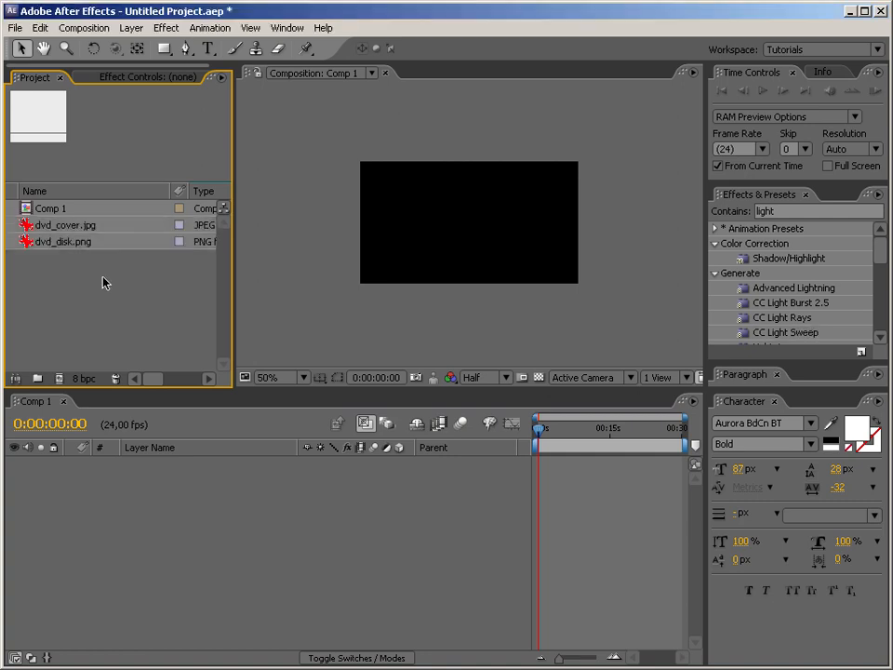
# Place dvd_cover.jpg in the centre of the composition and set the preview resolution to Full
pyautogui.click(92, 244)
pyautogui.click(65, 226)
pyautogui.click(379, 316)
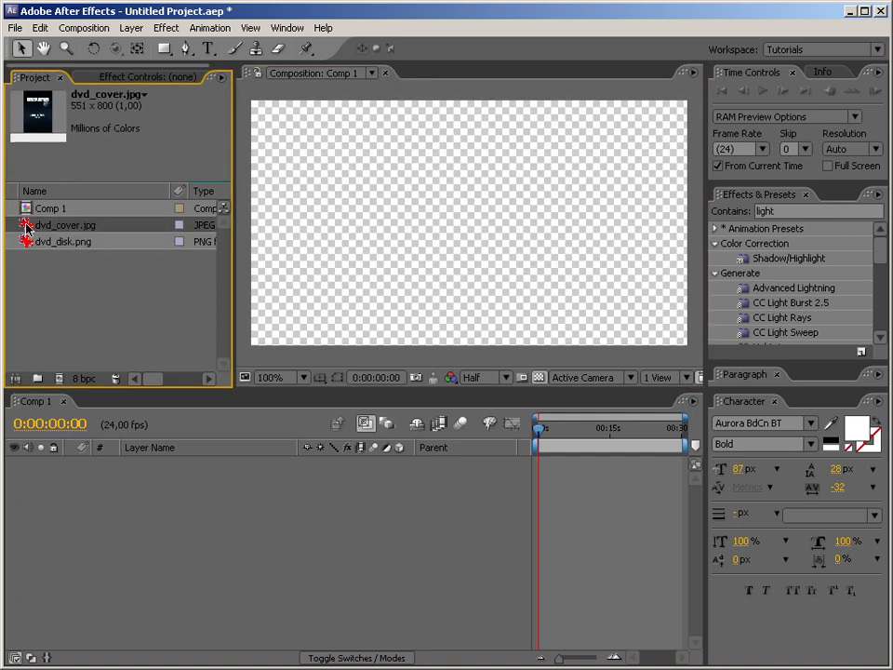
pyautogui.moveTo(37, 226); pyautogui.dragTo(479, 237)
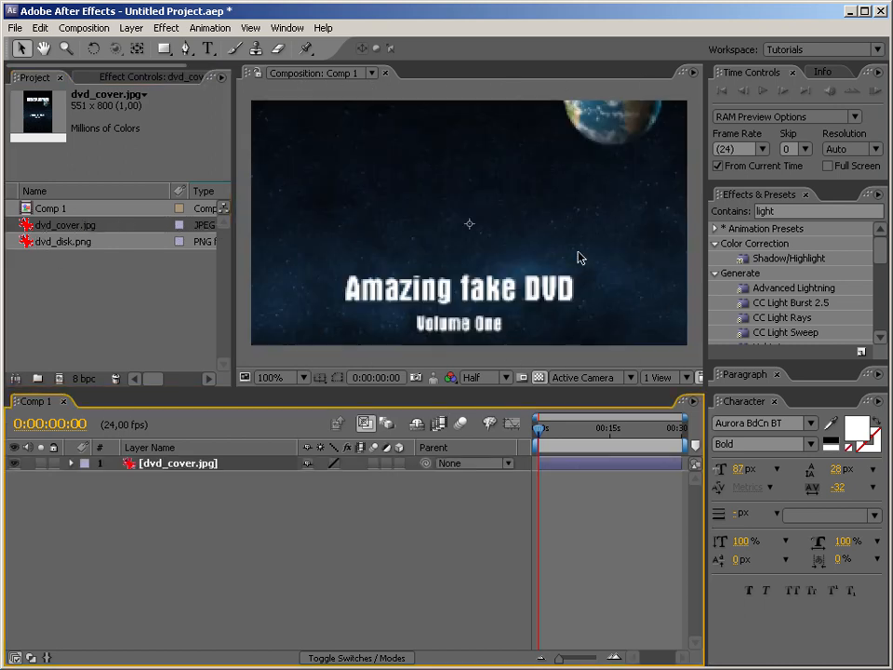
pyautogui.click(493, 377)
pyautogui.click(487, 504)
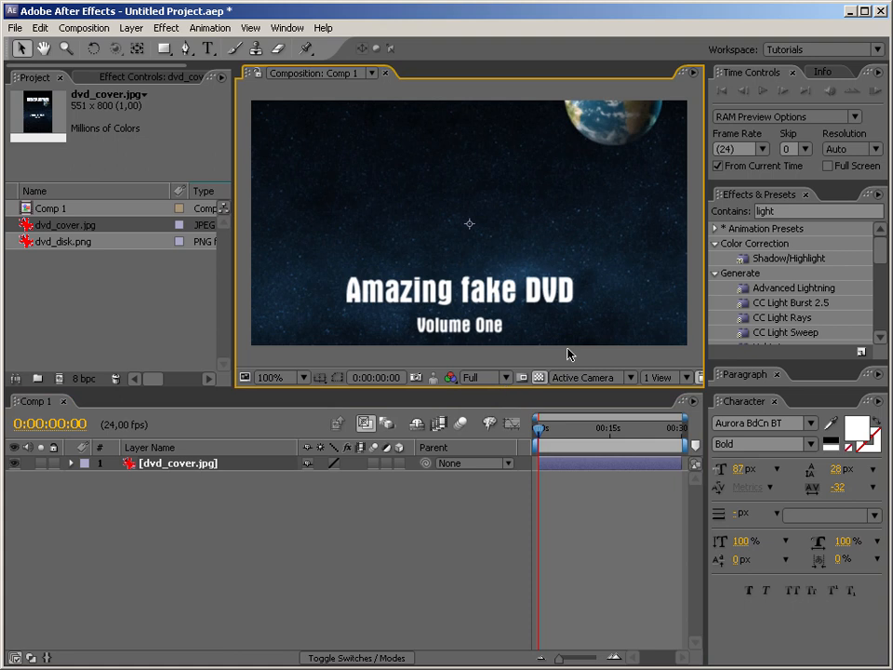
pyautogui.click(417, 509)
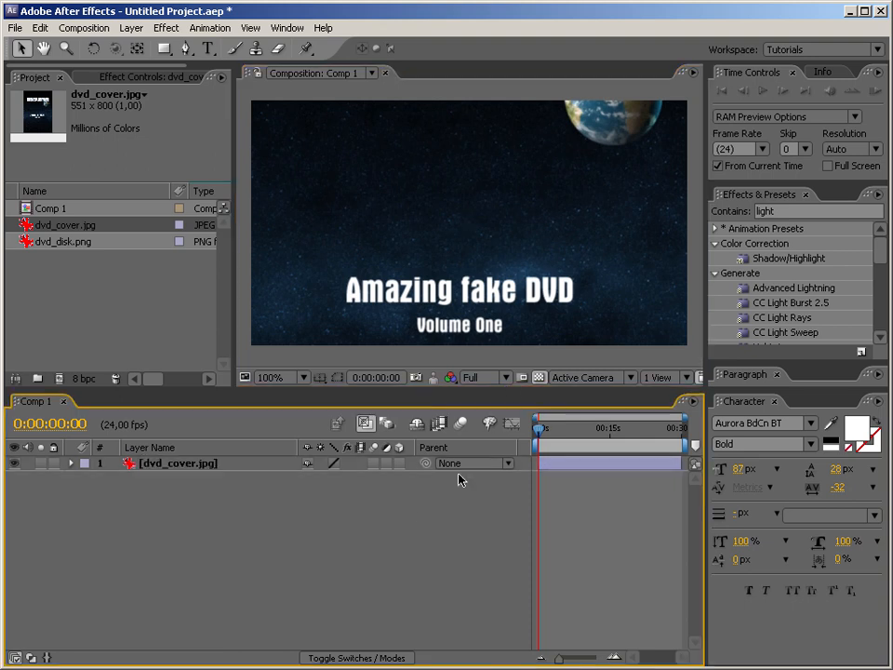
# Scale the dvd_cover.jpg layer down until the whole cover fits inside the composition frame
pyautogui.click(477, 281)
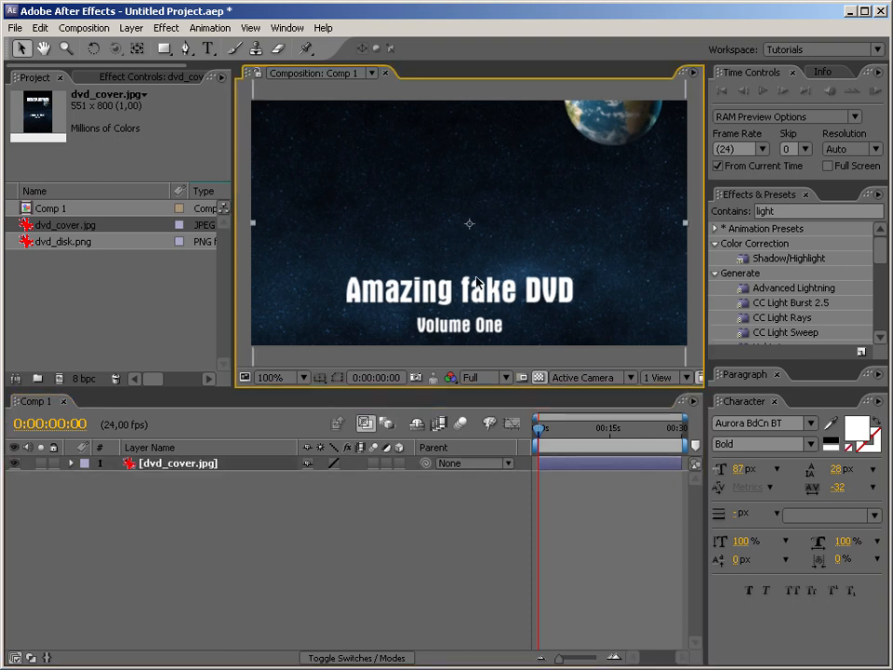
pyautogui.press('ctrl+shift+KP_Subtract')
pyautogui.press('ctrl+shift+KP_Subtract')
pyautogui.press('ctrl+shift+KP_Subtract')
pyautogui.press('ctrl+shift+KP_Subtract')
pyautogui.press('ctrl+shift+KP_Subtract')
pyautogui.press('ctrl+shift+KP_Subtract')
pyautogui.press('ctrl+shift+KP_Subtract')
pyautogui.press('ctrl+shift+KP_Subtract')
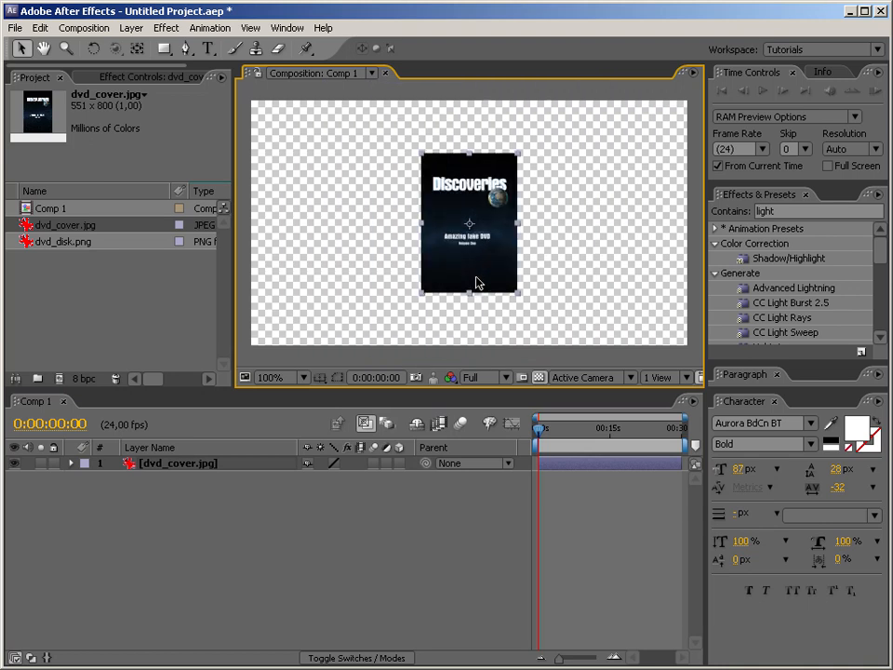
pyautogui.press('alt+shift+KP_Add')
pyautogui.click(444, 504)
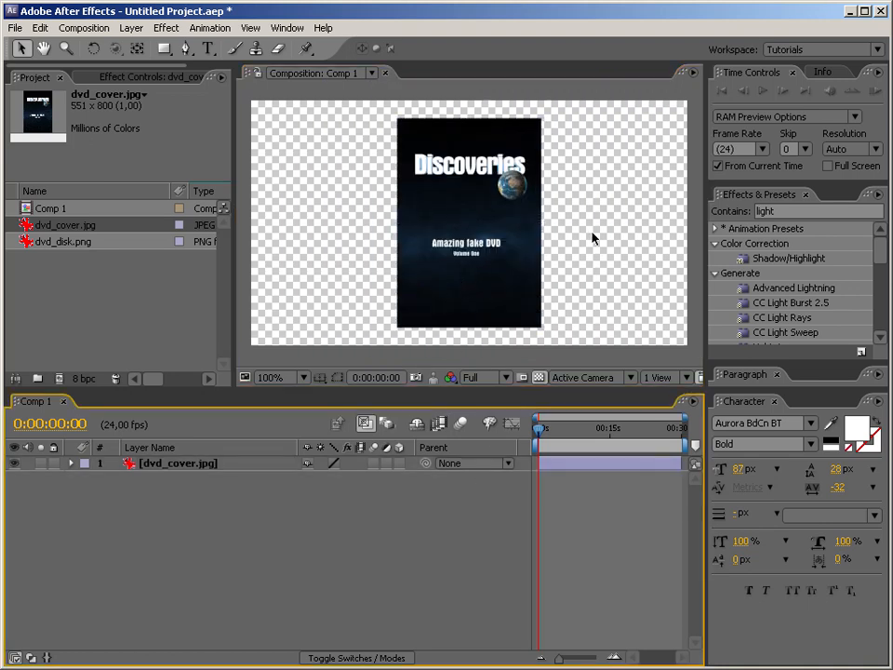
pyautogui.click(445, 221)
pyautogui.rightClick(208, 526)
pyautogui.moveTo(244, 534)
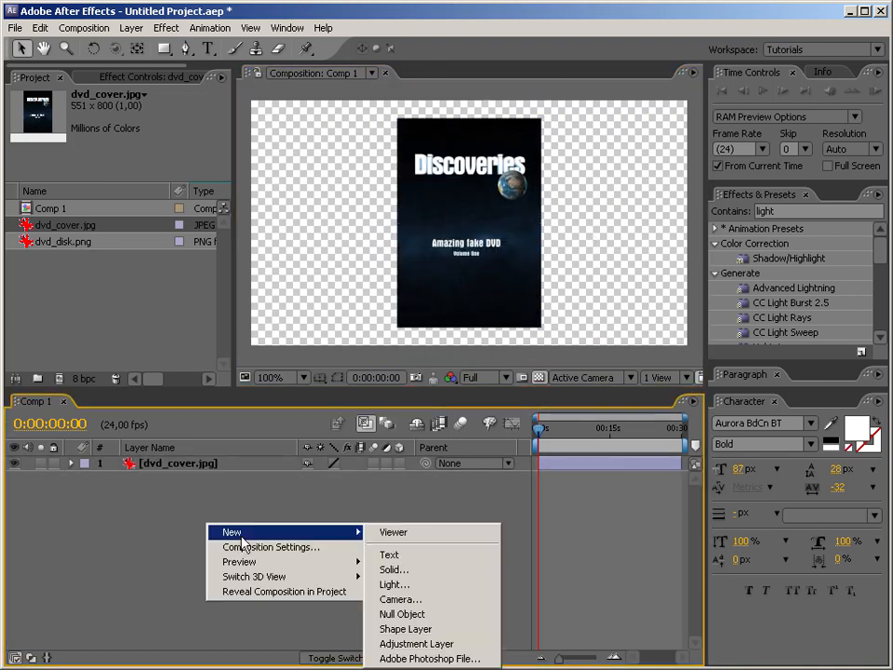
pyautogui.click(408, 629)
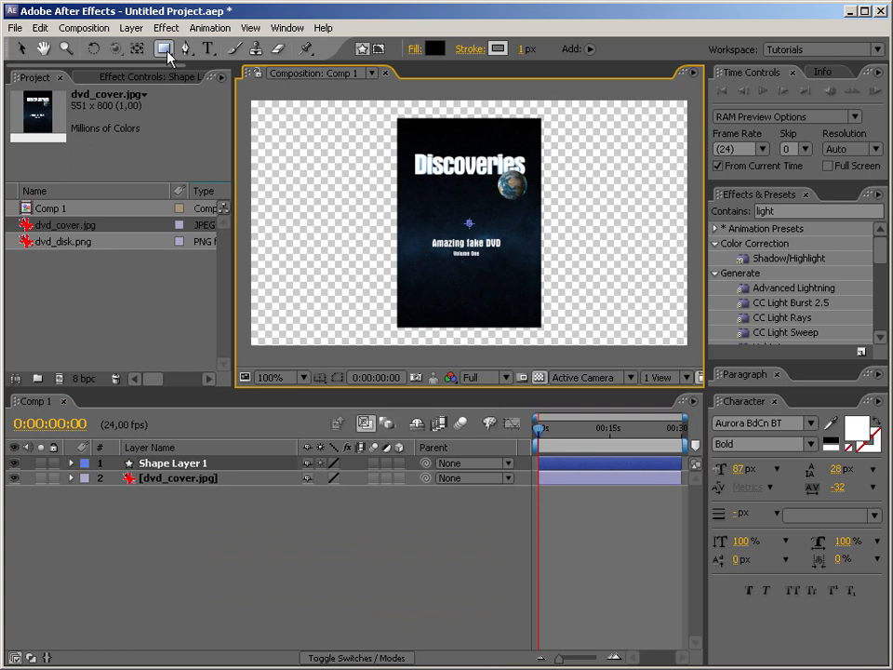
pyautogui.press('Delete')
# Draw a rectangular mask on the selected dvd_cover.jpg layer with the Rectangle tool and undo it
pyautogui.moveTo(167, 54); pyautogui.dragTo(178, 43)
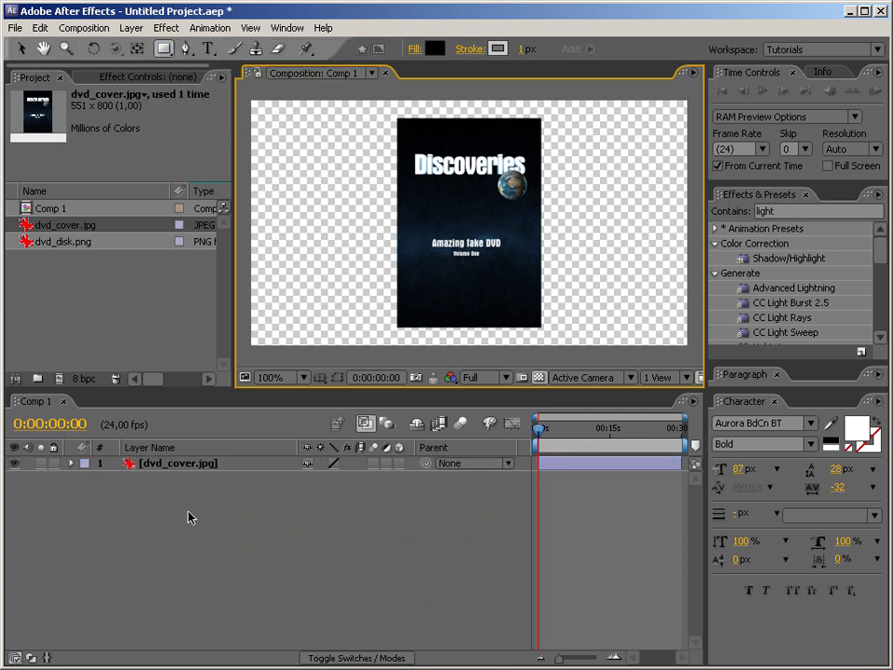
pyautogui.click(180, 464)
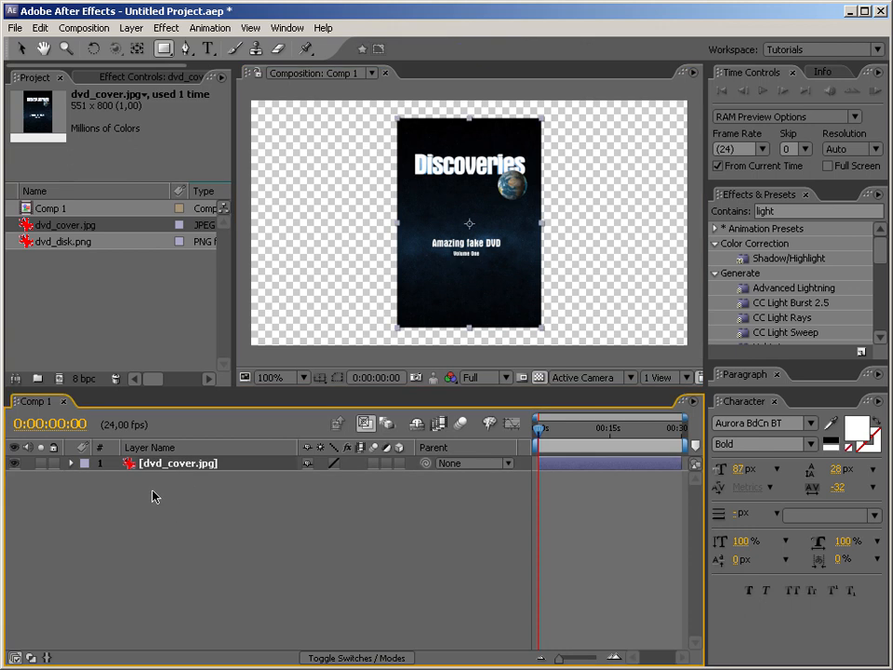
pyautogui.moveTo(425, 209); pyautogui.dragTo(505, 296)
pyautogui.hotkey('ctrl', 'z')
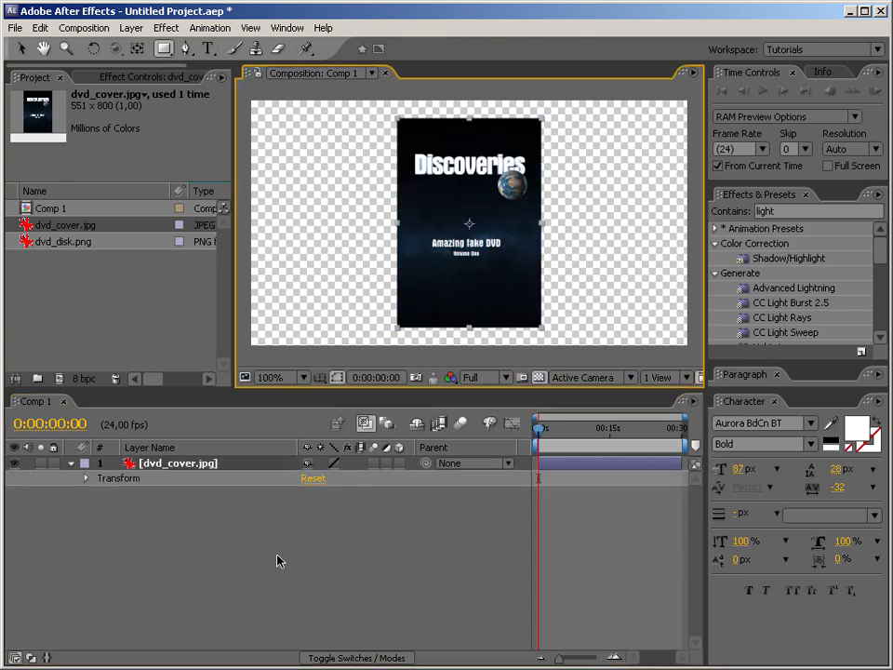
# Draw a black rectangle shape exactly covering the DVD cover and move its layer beneath dvd_cover.jpg
pyautogui.click(261, 555)
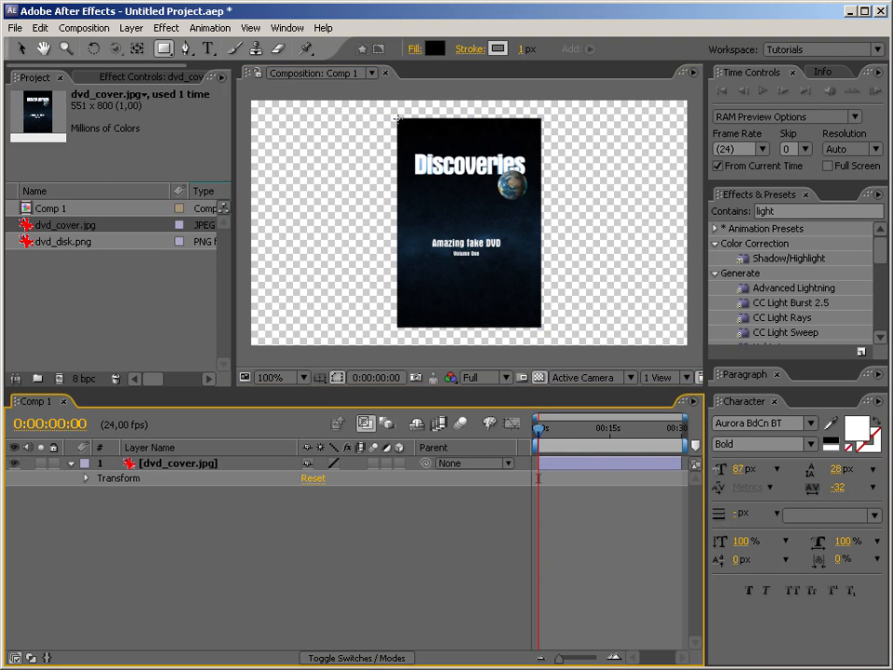
pyautogui.moveTo(397, 119); pyautogui.dragTo(540, 326)
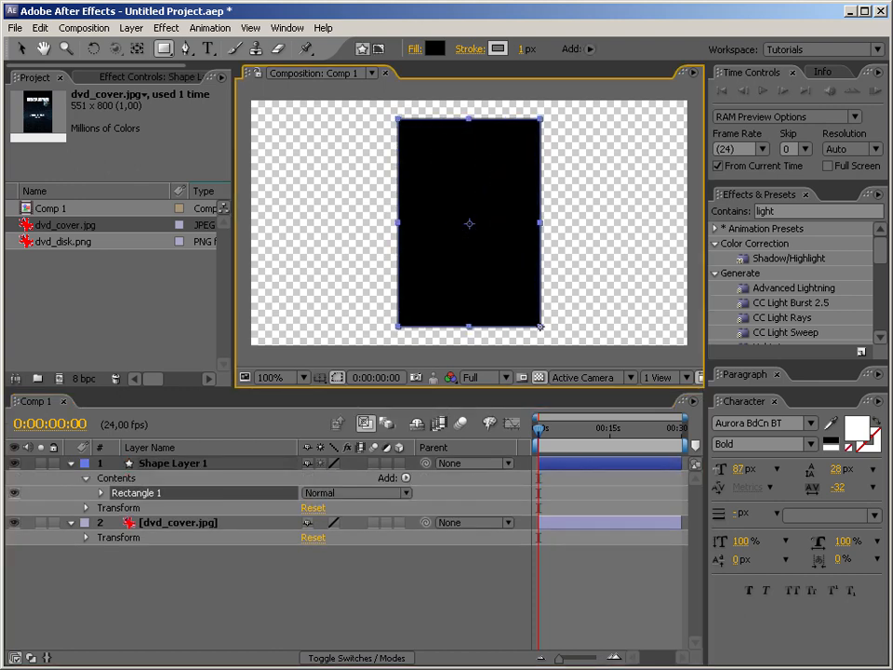
pyautogui.click(340, 610)
pyautogui.moveTo(169, 465); pyautogui.dragTo(172, 586)
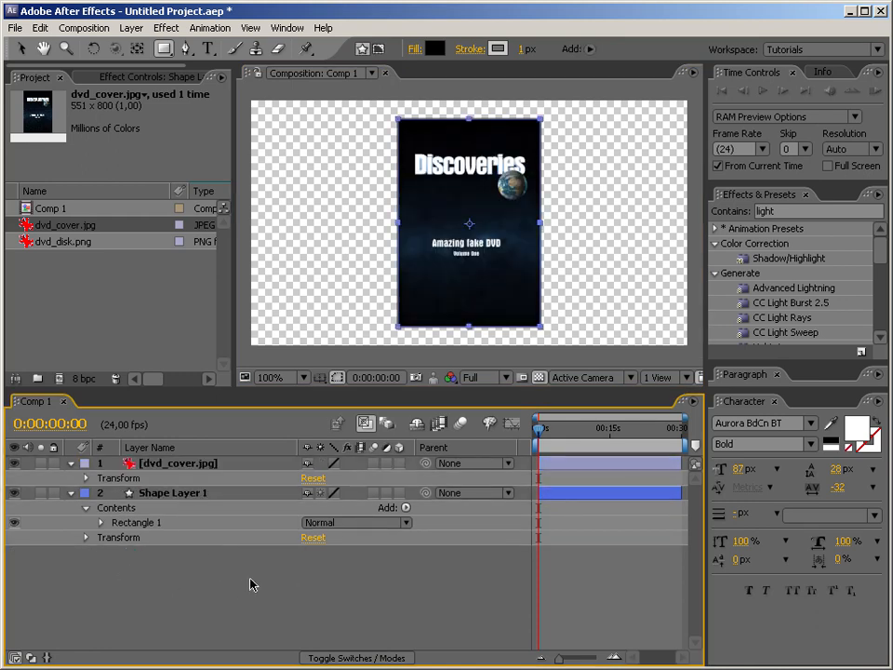
# Turn both dvd_cover.jpg and Shape Layer 1 into 3D layers and collapse their properties
pyautogui.click(197, 494)
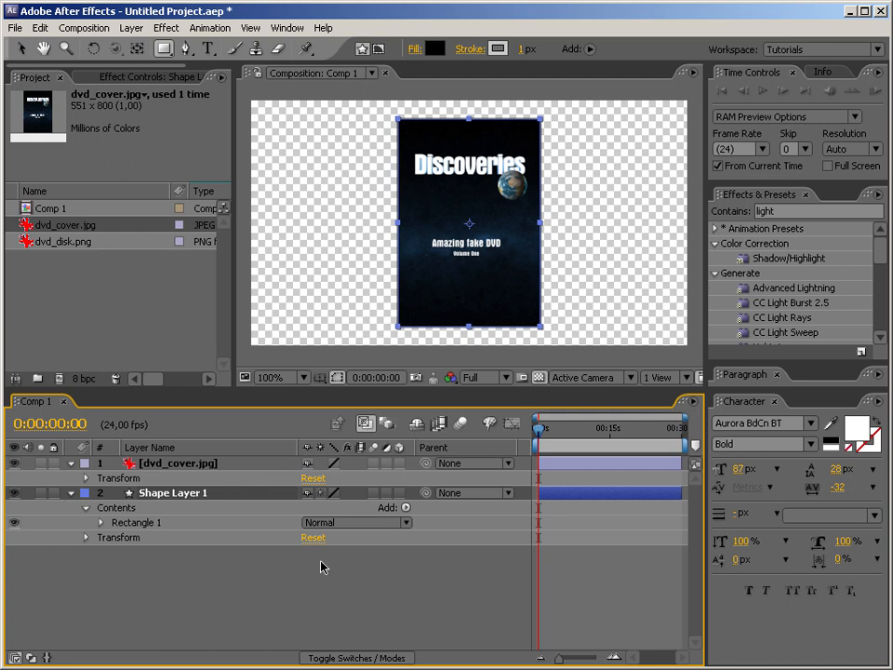
pyautogui.click(399, 463)
pyautogui.click(399, 507)
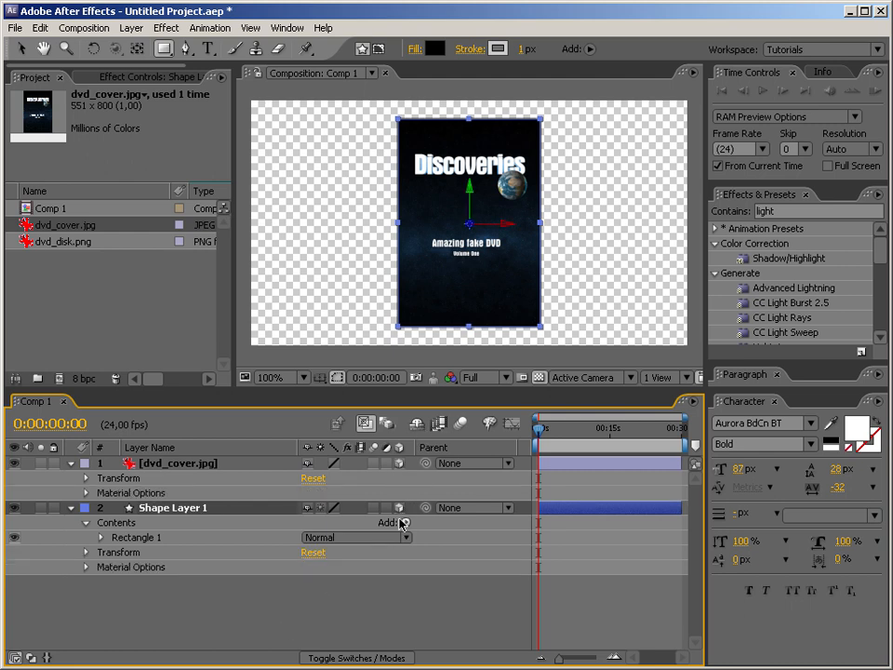
pyautogui.click(70, 462)
# Add a camera to the composition using the 35mm preset
pyautogui.rightClick(270, 564)
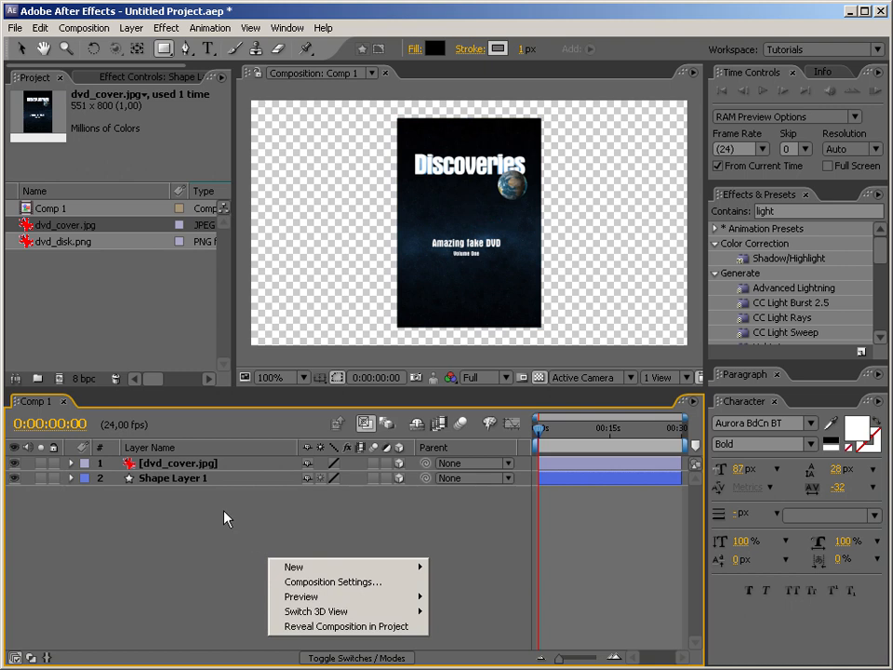
pyautogui.moveTo(344, 567)
pyautogui.click(496, 637)
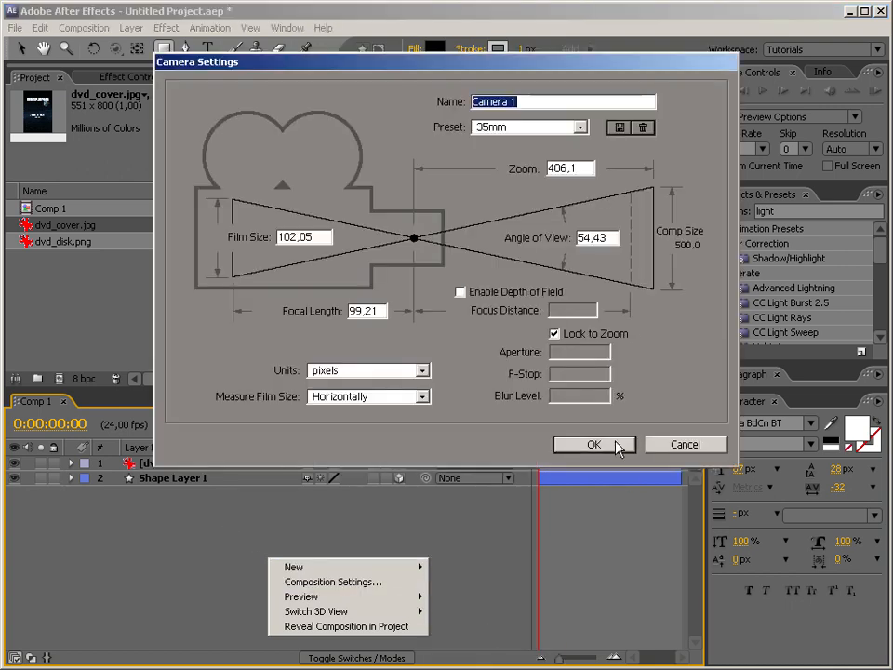
pyautogui.click(617, 445)
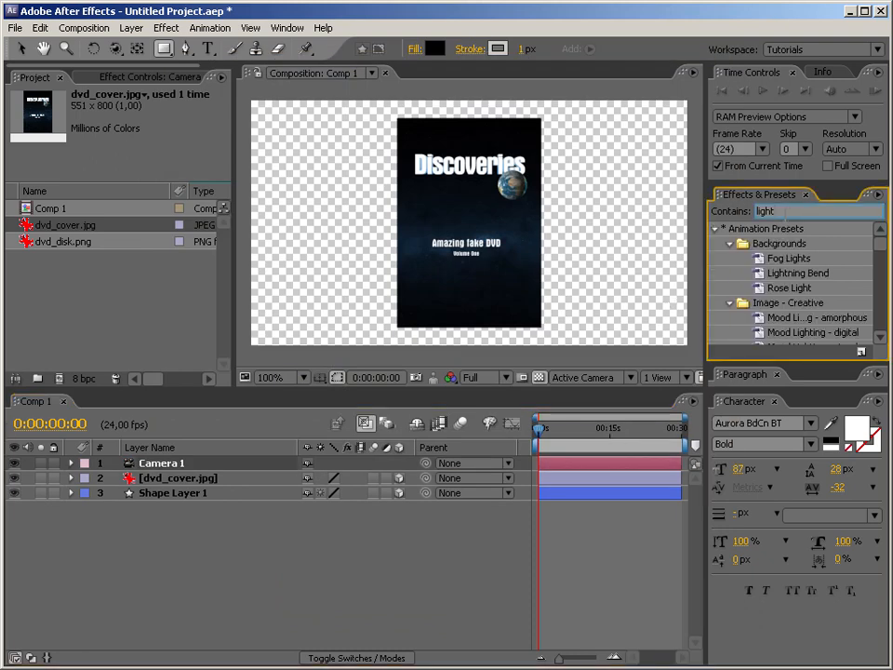
# Search the effects for "3ds", apply the 3DShapeExtruder preset to Shape Layer 1, and orbit the camera to an angled view
pyautogui.doubleClick(785, 211)
pyautogui.write('3ds')
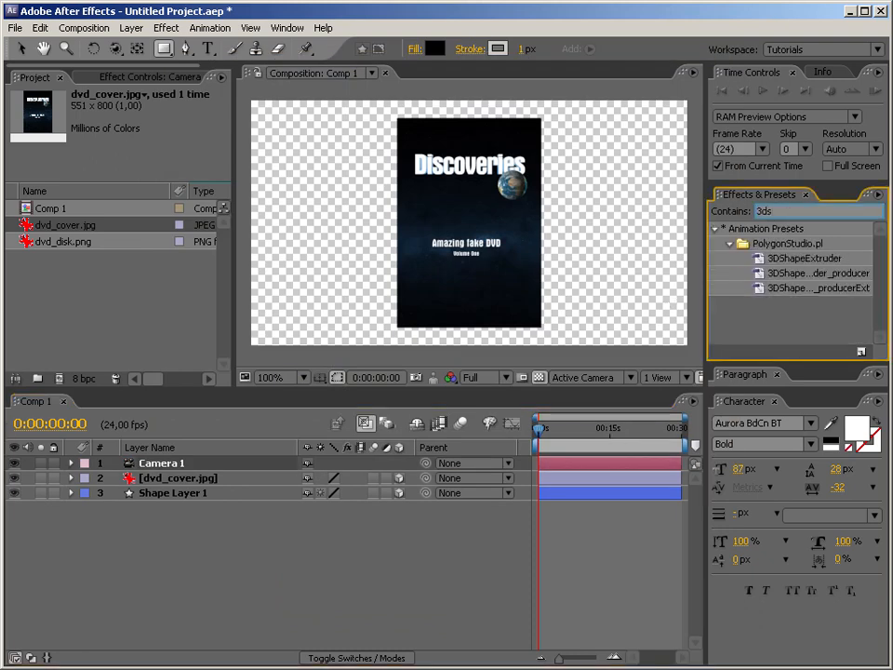
pyautogui.moveTo(768, 258); pyautogui.dragTo(174, 536)
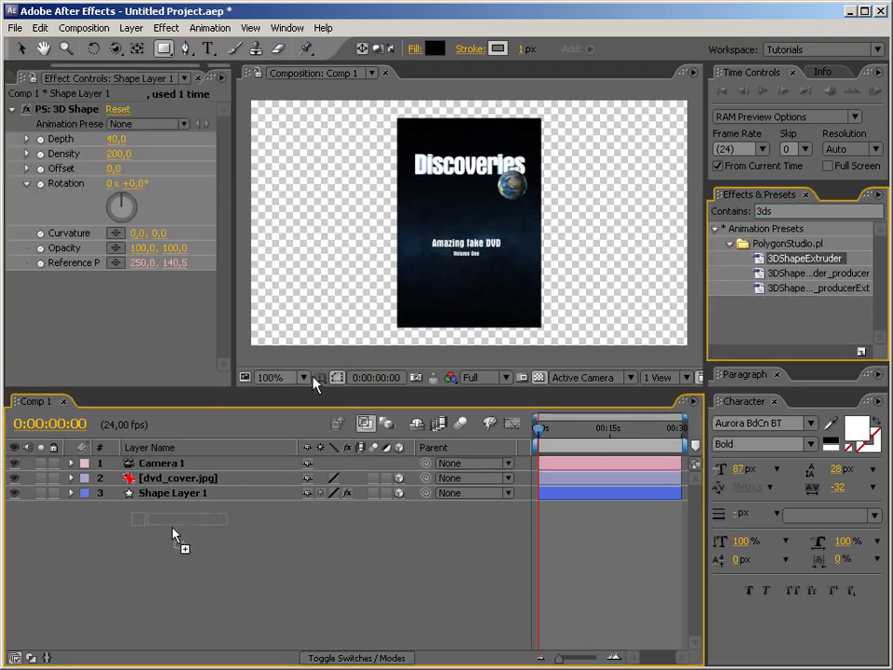
pyautogui.press('c')
pyautogui.moveTo(518, 226); pyautogui.dragTo(388, 132)
# Move Rectangle 1 into Group 1 above Repeater 1 in Shape Layer 1's contents, and collapse the layer
pyautogui.click(172, 492)
pyautogui.click(65, 493)
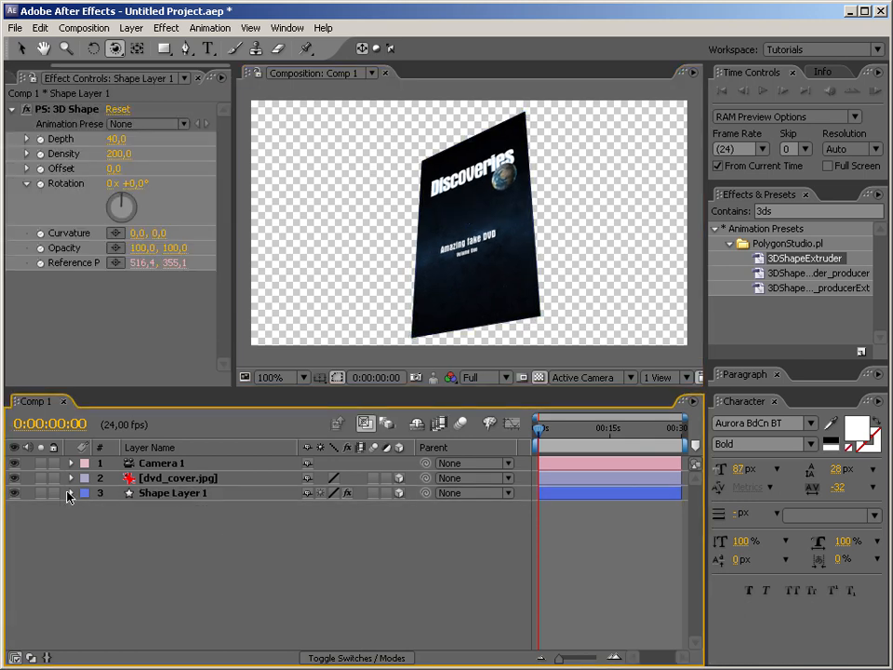
pyautogui.click(67, 493)
pyautogui.click(144, 526)
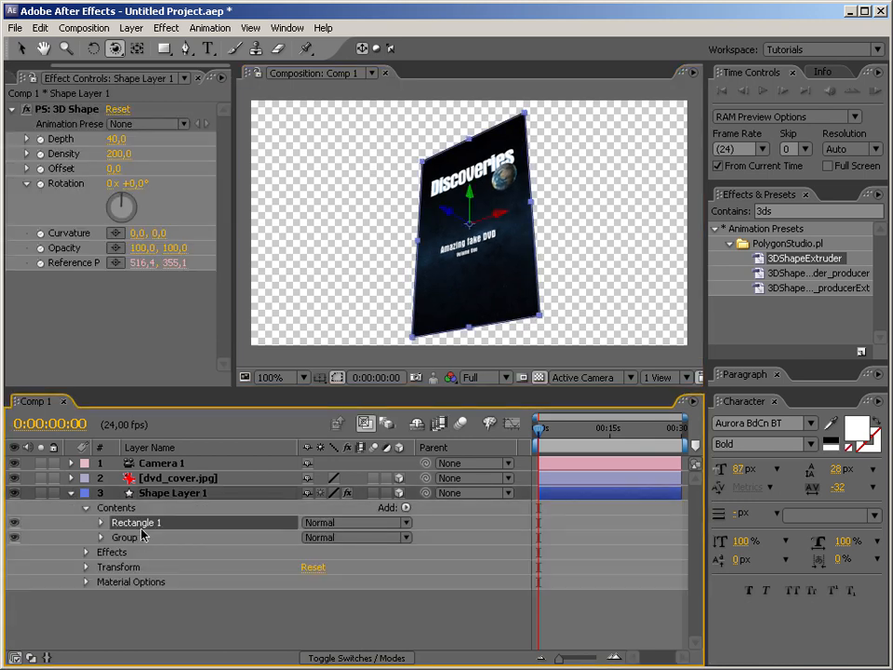
pyautogui.click(100, 538)
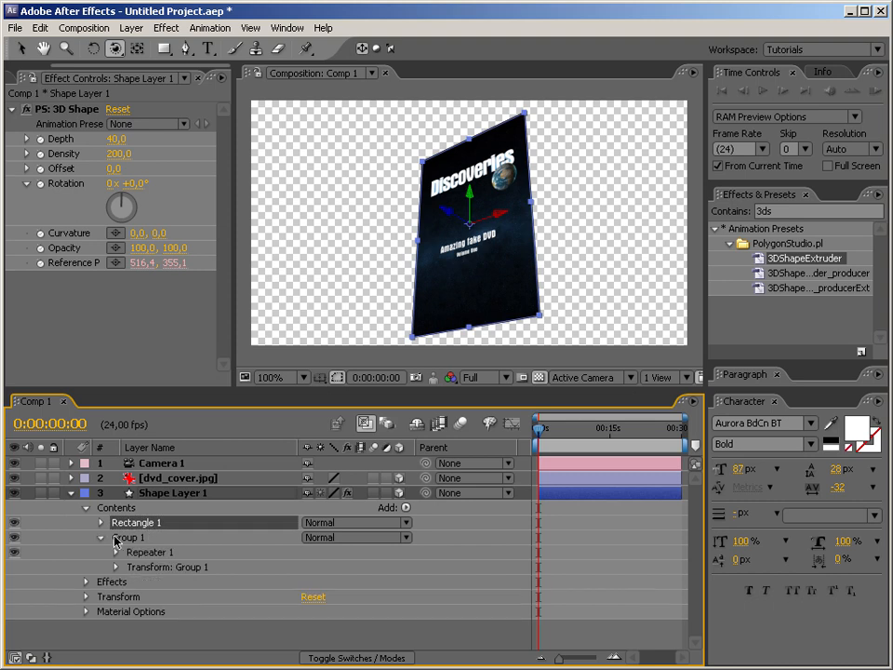
pyautogui.moveTo(163, 552); pyautogui.dragTo(167, 551)
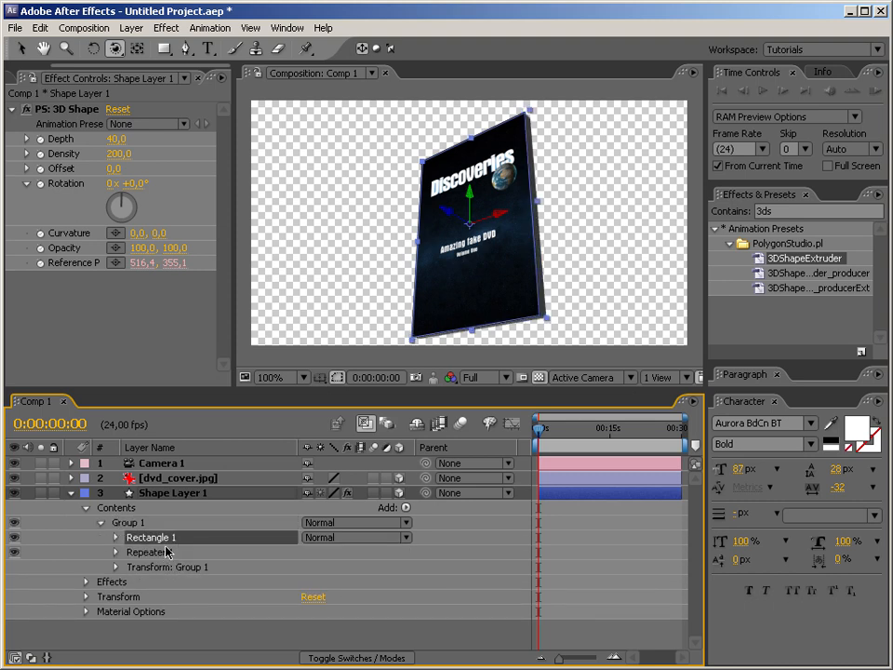
pyautogui.click(255, 634)
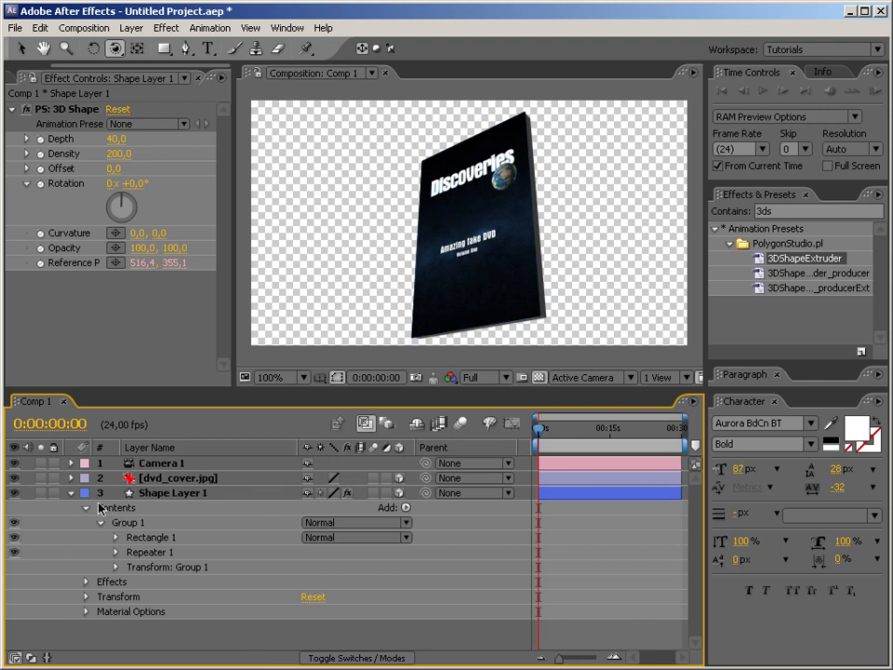
pyautogui.click(86, 508)
pyautogui.click(71, 493)
# Parent Shape Layer 1 to the dvd_cover.jpg layer
pyautogui.moveTo(409, 254); pyautogui.dragTo(712, 312)
pyautogui.moveTo(452, 177); pyautogui.dragTo(492, 225)
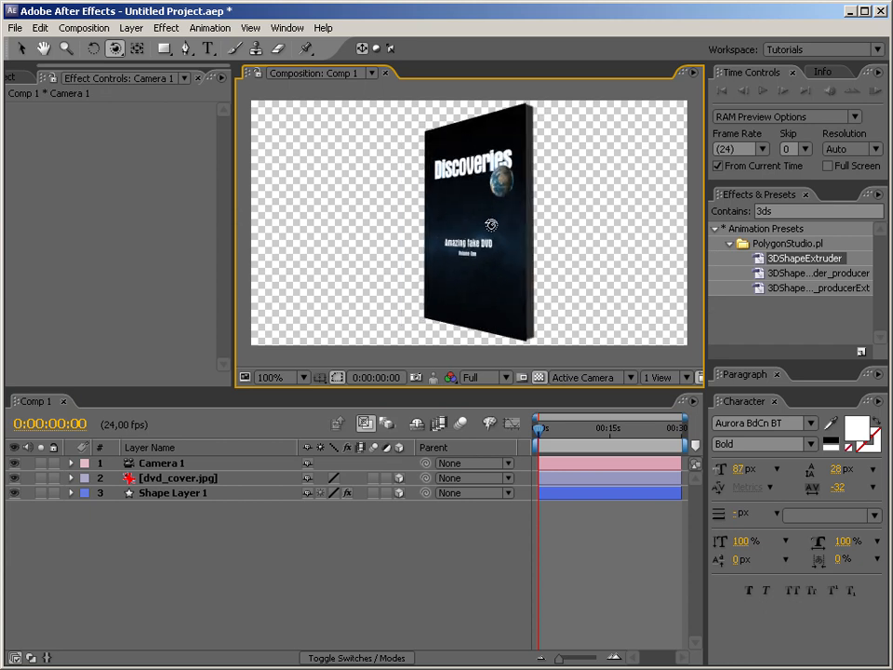
pyautogui.click(168, 478)
pyautogui.click(187, 494)
pyautogui.click(185, 479)
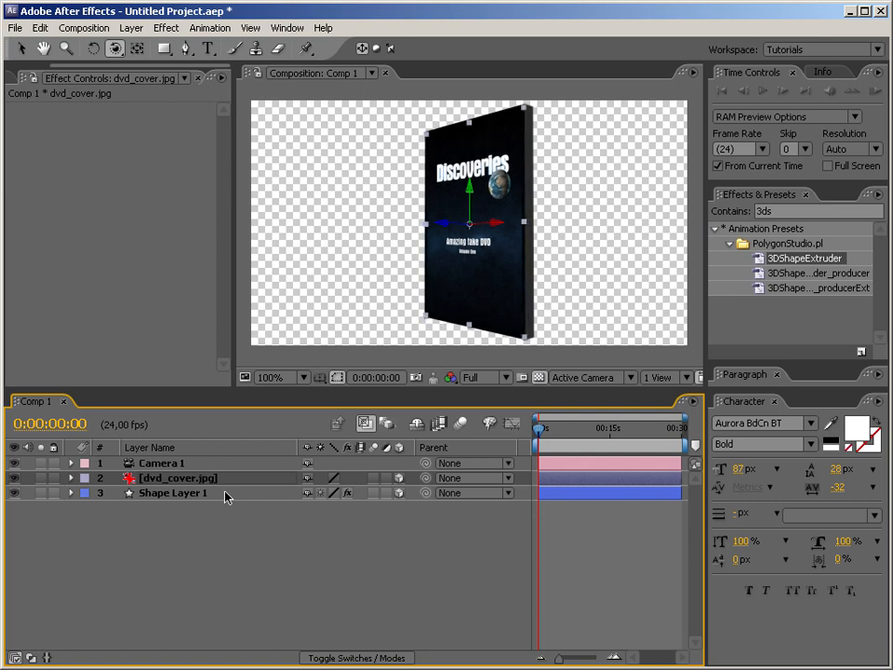
pyautogui.click(201, 521)
pyautogui.click(197, 483)
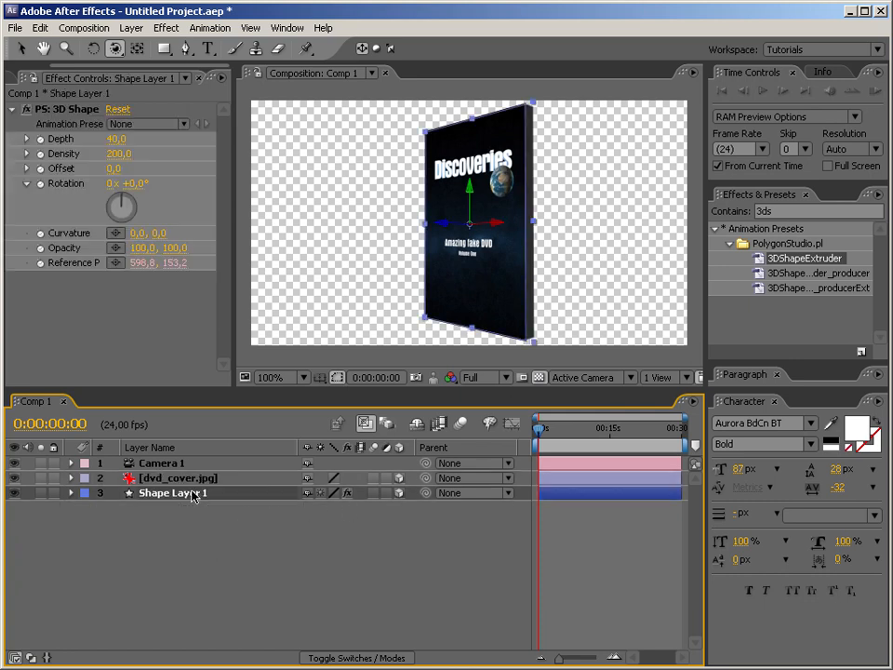
pyautogui.click(169, 492)
pyautogui.moveTo(426, 493); pyautogui.dragTo(313, 480)
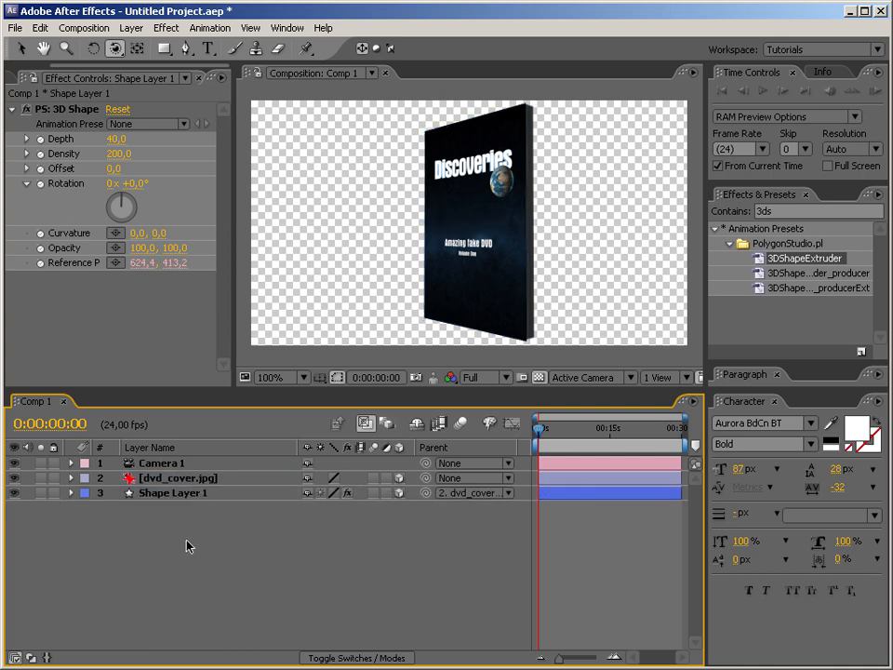
# Add a new null object to the composition
pyautogui.rightClick(186, 546)
pyautogui.moveTo(300, 551)
pyautogui.click(387, 630)
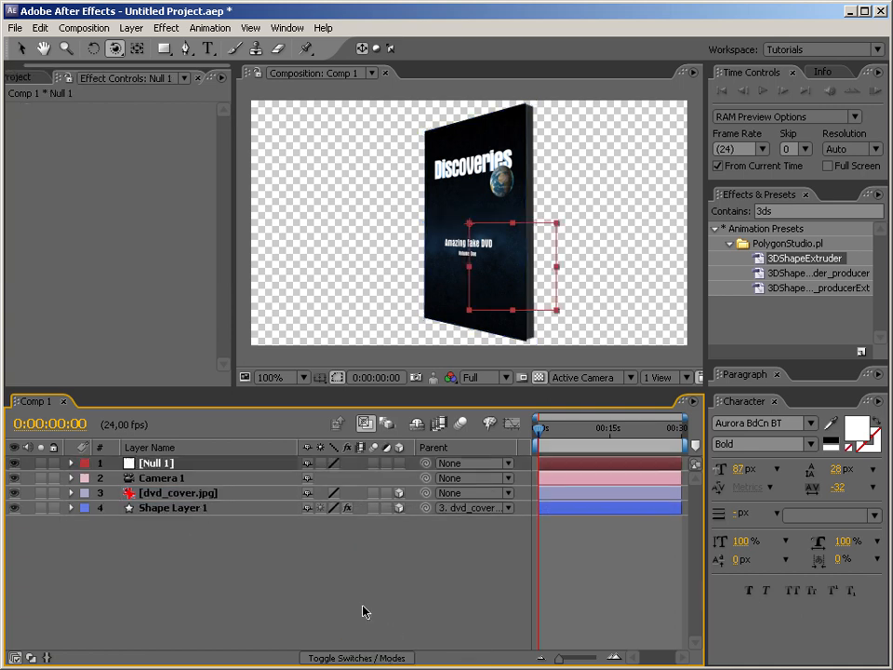
# Place Null 1 below Camera 1, make it a 3D layer, and parent dvd_cover.jpg to it
pyautogui.moveTo(153, 463); pyautogui.dragTo(153, 492)
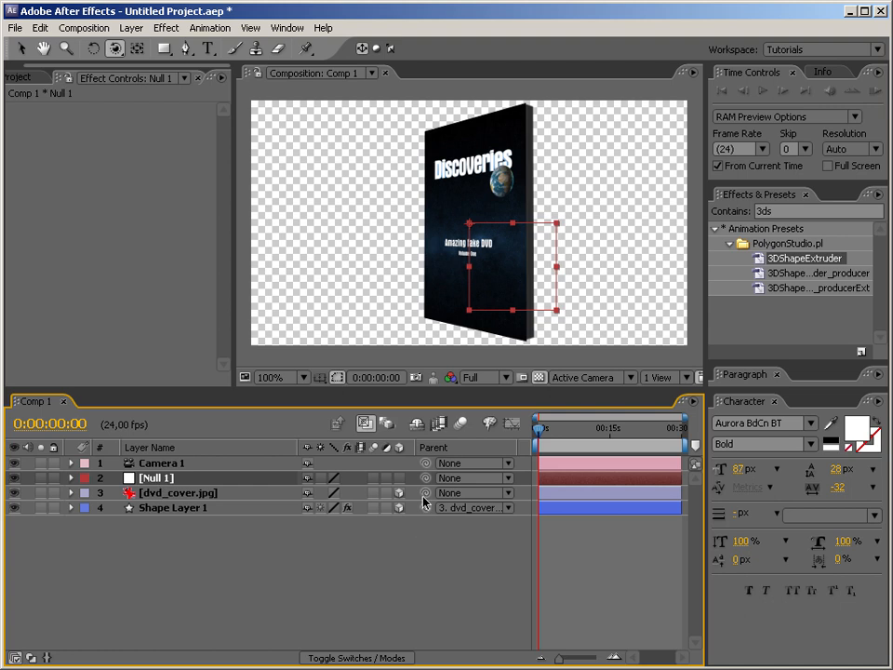
pyautogui.moveTo(426, 493)
pyautogui.mouseDown()
pyautogui.moveTo(210, 483)
pyautogui.moveTo(199, 493)
pyautogui.moveTo(434, 494)
pyautogui.mouseUp()
pyautogui.click(399, 479)
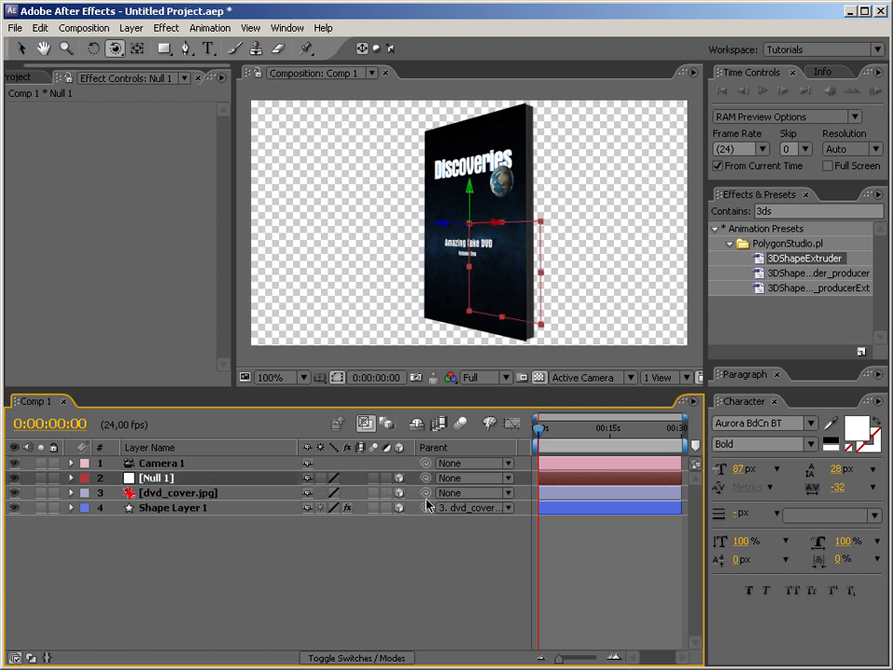
pyautogui.moveTo(425, 493); pyautogui.dragTo(172, 480)
# Try to move the whole DVD case back in depth using Null 1's Z axis
pyautogui.press('v')
pyautogui.moveTo(447, 229); pyautogui.dragTo(323, 225)
pyautogui.hotkey('ctrl', 'z')
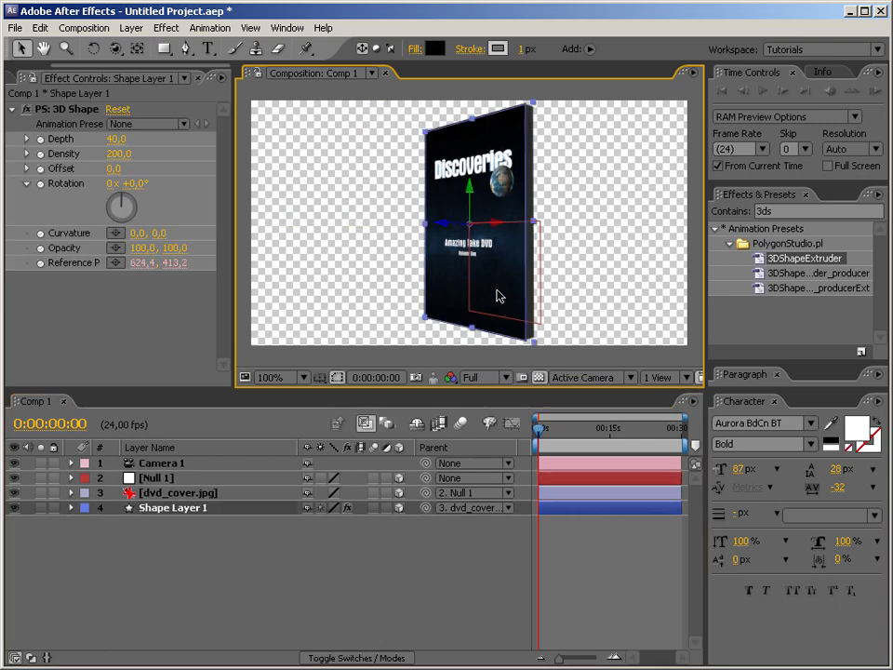
pyautogui.click(159, 481)
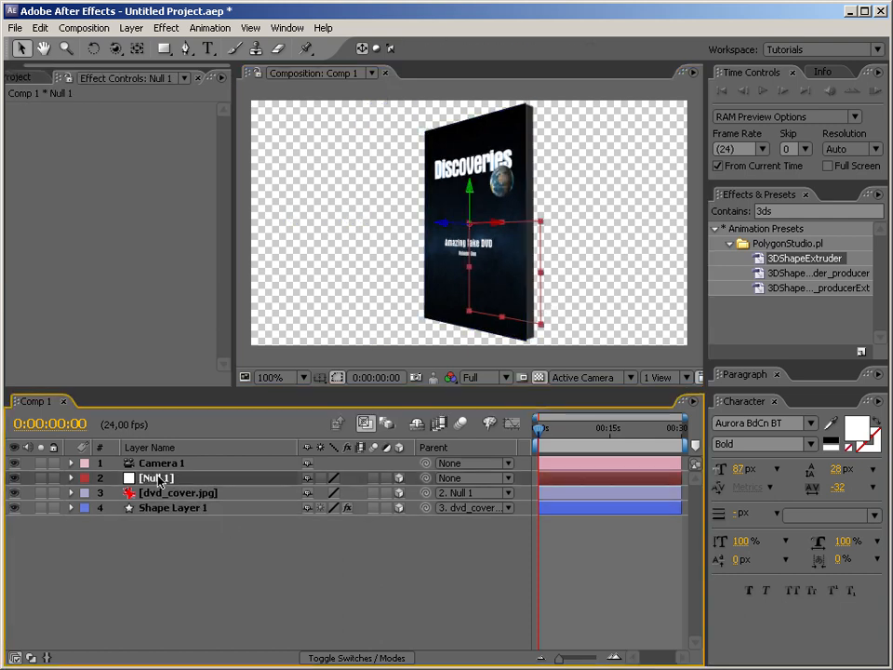
pyautogui.moveTo(443, 230); pyautogui.dragTo(503, 240)
# Lock dvd_cover.jpg and Shape Layer 1, and test moving and rotating the case through Null 1
pyautogui.click(53, 492)
pyautogui.click(53, 507)
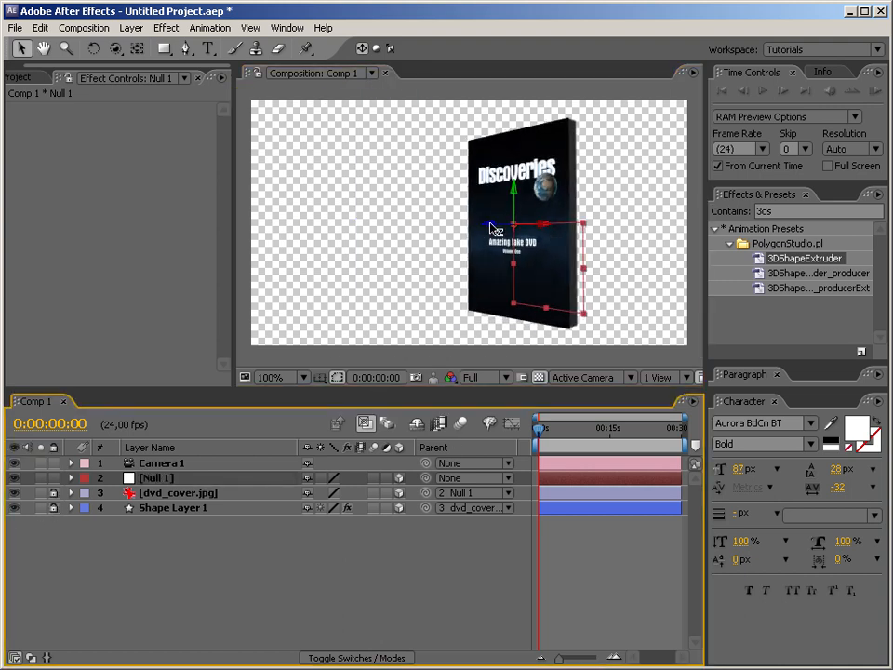
pyautogui.moveTo(386, 243); pyautogui.dragTo(591, 269)
pyautogui.press('w')
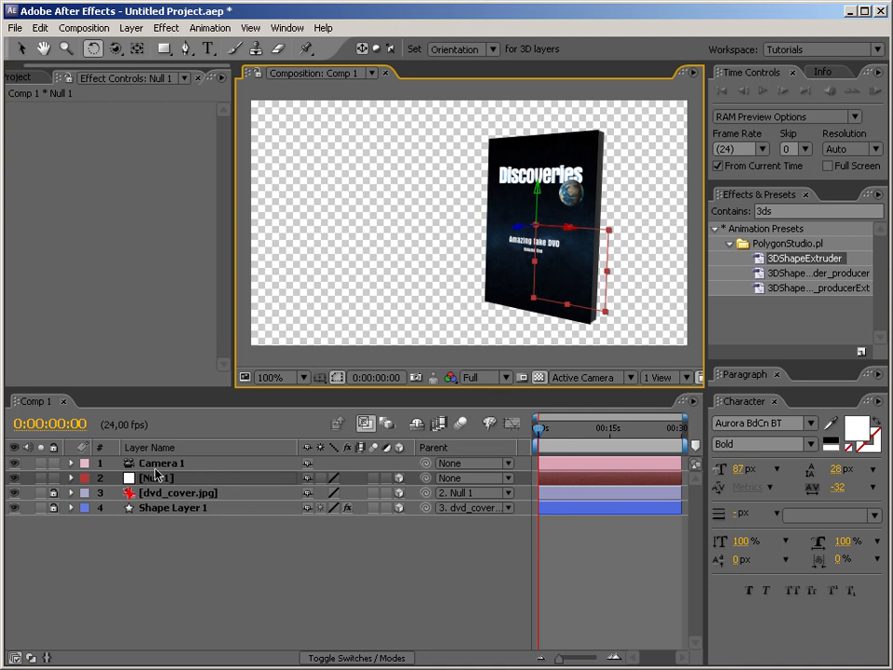
# Reset the transforms of Camera 1 and Null 1, and slide the case along the X axis to the composition's right side
pyautogui.click(78, 465)
pyautogui.click(71, 463)
pyautogui.click(313, 478)
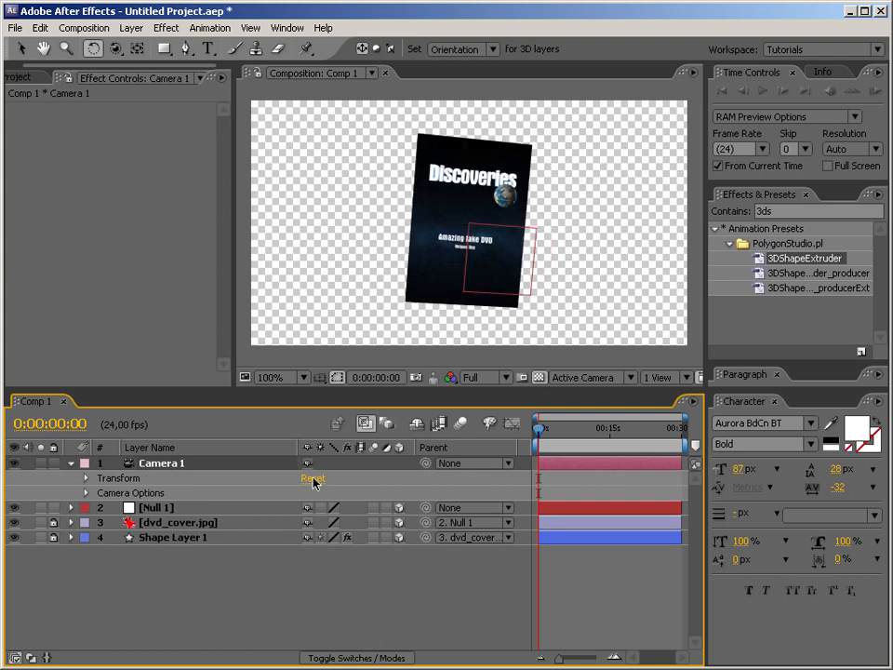
pyautogui.click(156, 509)
pyautogui.click(71, 508)
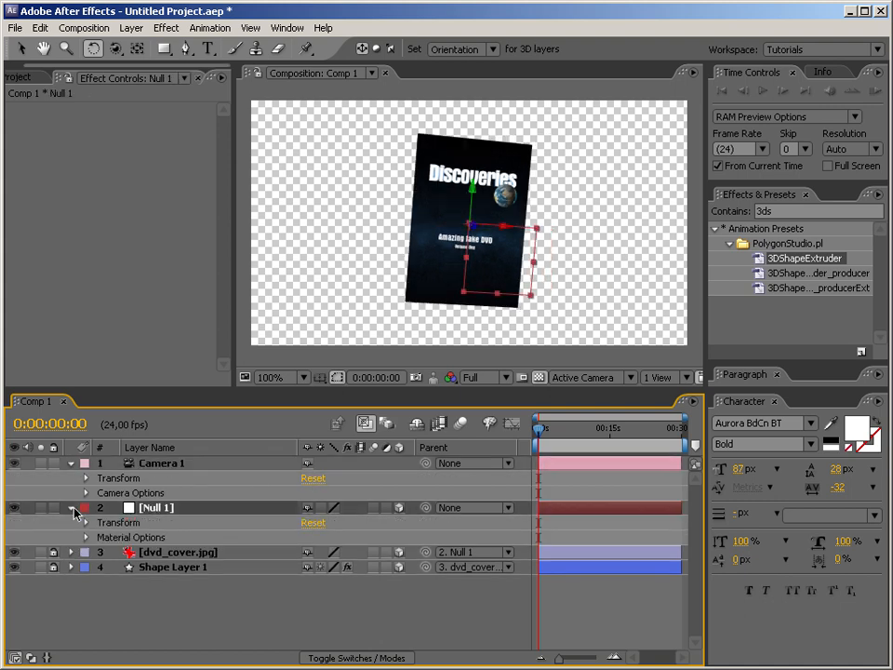
pyautogui.click(312, 526)
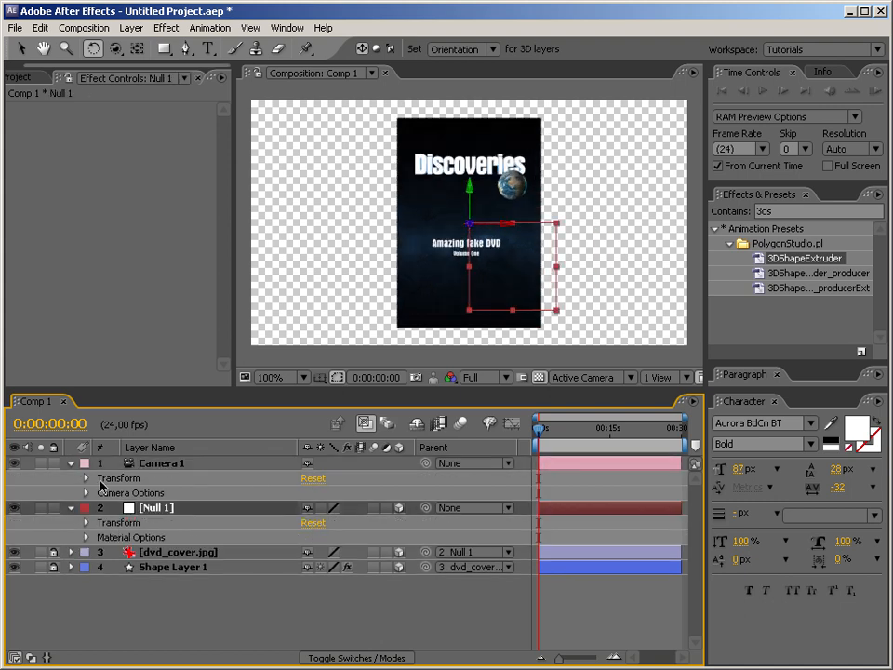
pyautogui.click(71, 508)
pyautogui.click(72, 464)
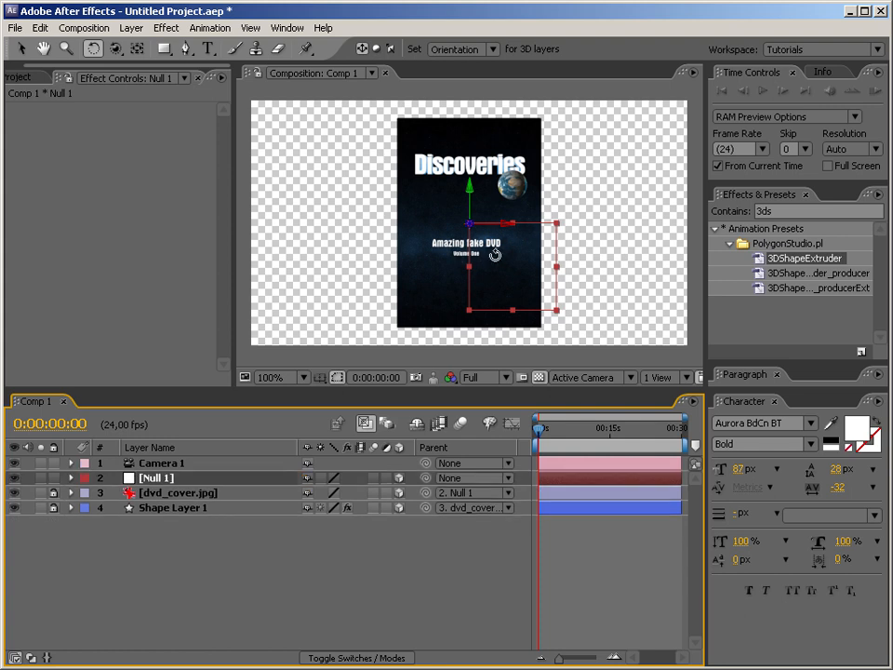
pyautogui.press('v')
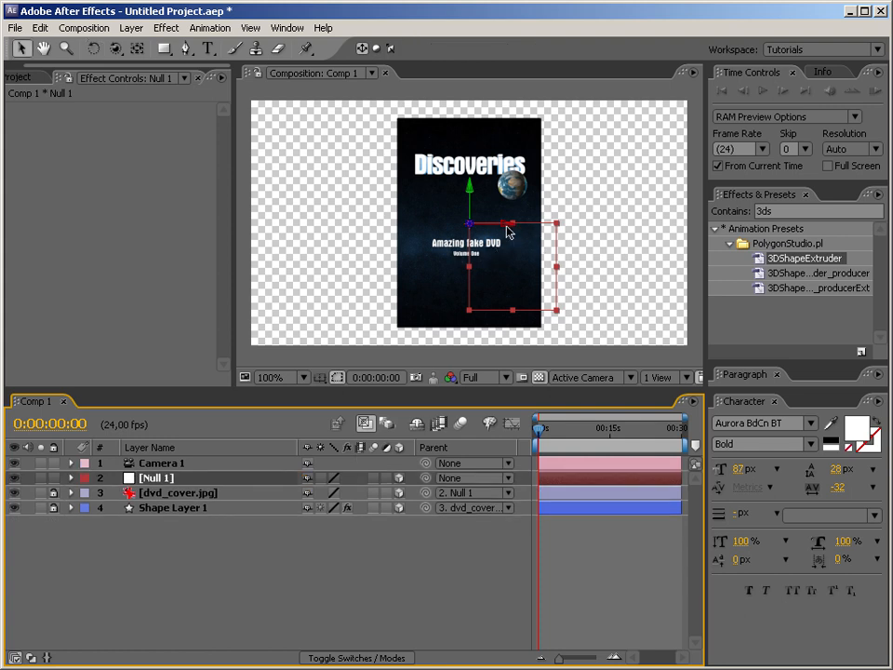
pyautogui.moveTo(563, 232); pyautogui.dragTo(659, 231)
# Add dvd_disk.png from the project to Comp 1, directly below Camera 1
pyautogui.click(17, 75)
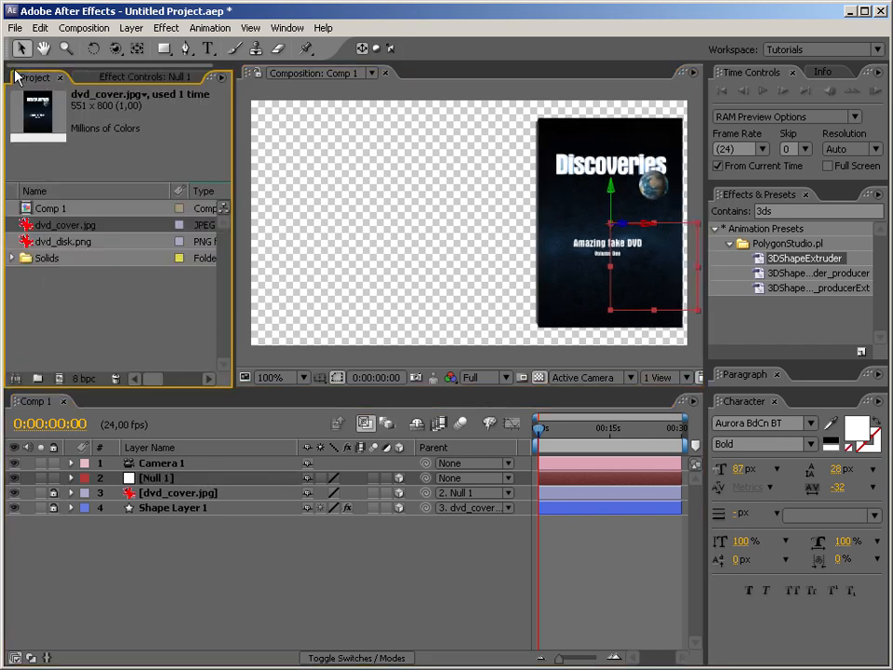
pyautogui.click(55, 241)
pyautogui.moveTo(26, 243); pyautogui.dragTo(209, 569)
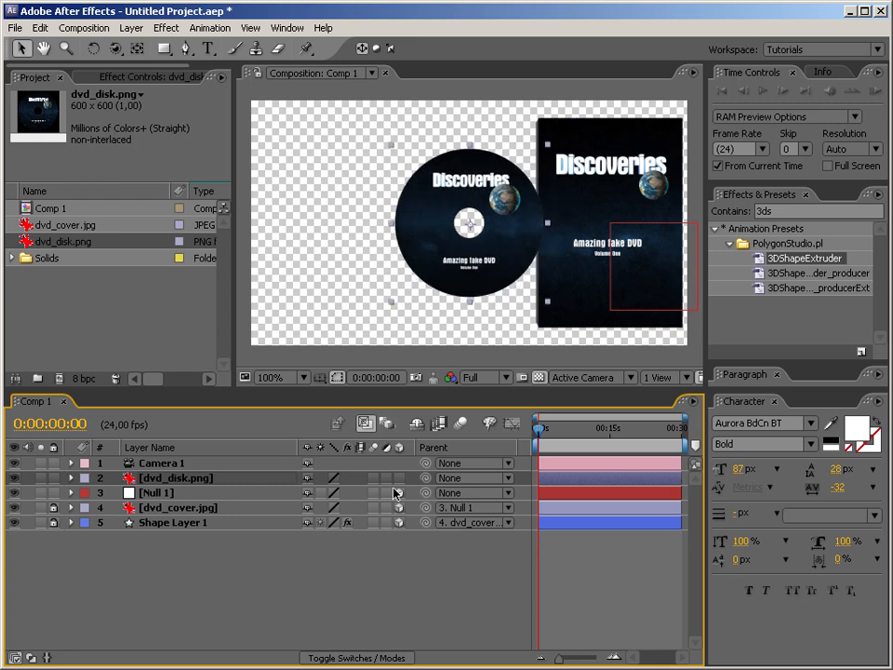
pyautogui.hotkey('shift', 'pageup')
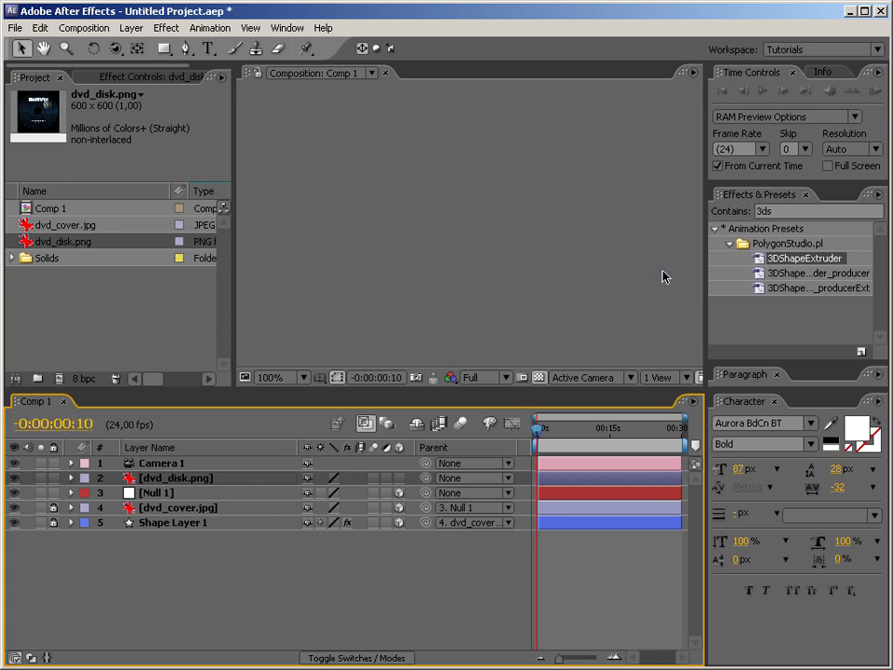
pyautogui.hotkey('shift', 'pagedown')
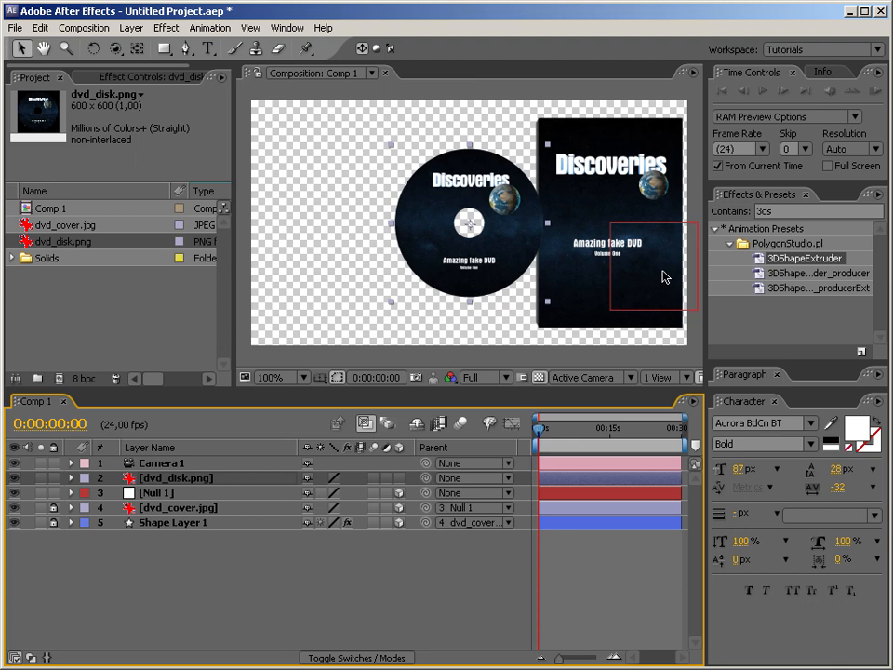
# Hide the dvd_cover.jpg, Shape Layer 1 and Null 1 layers so that only the disc shows
pyautogui.hotkey('ctrl', 'Down')
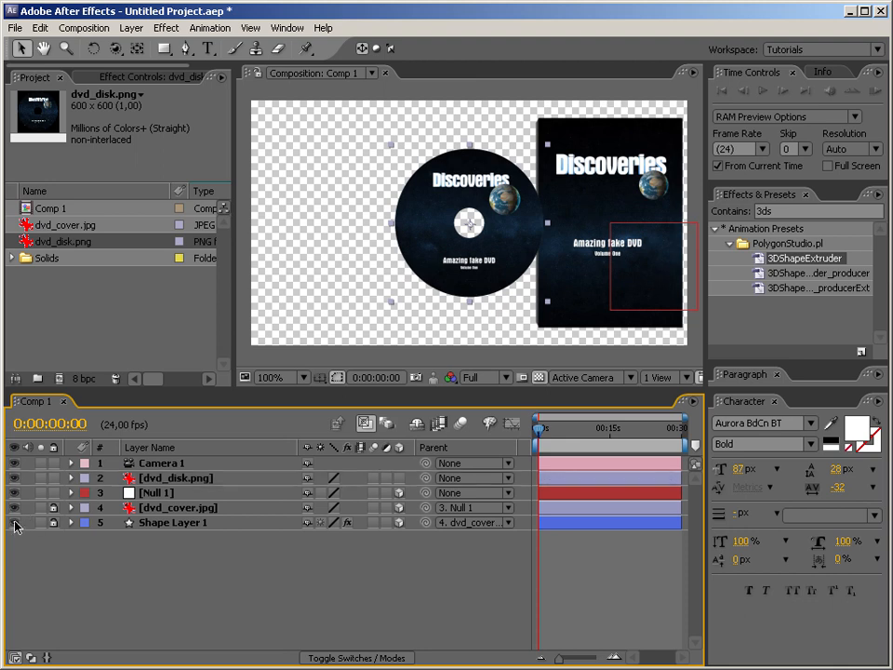
pyautogui.click(15, 508)
pyautogui.click(14, 523)
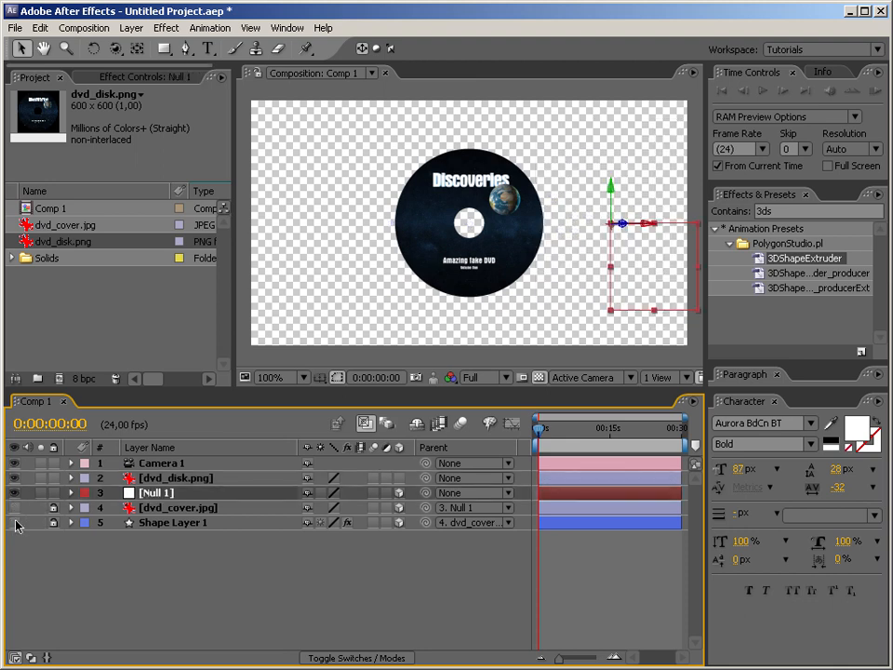
pyautogui.click(15, 494)
# Turn off the transparency grid and set the composition's background color to dark teal
pyautogui.click(539, 377)
pyautogui.click(539, 378)
pyautogui.click(538, 380)
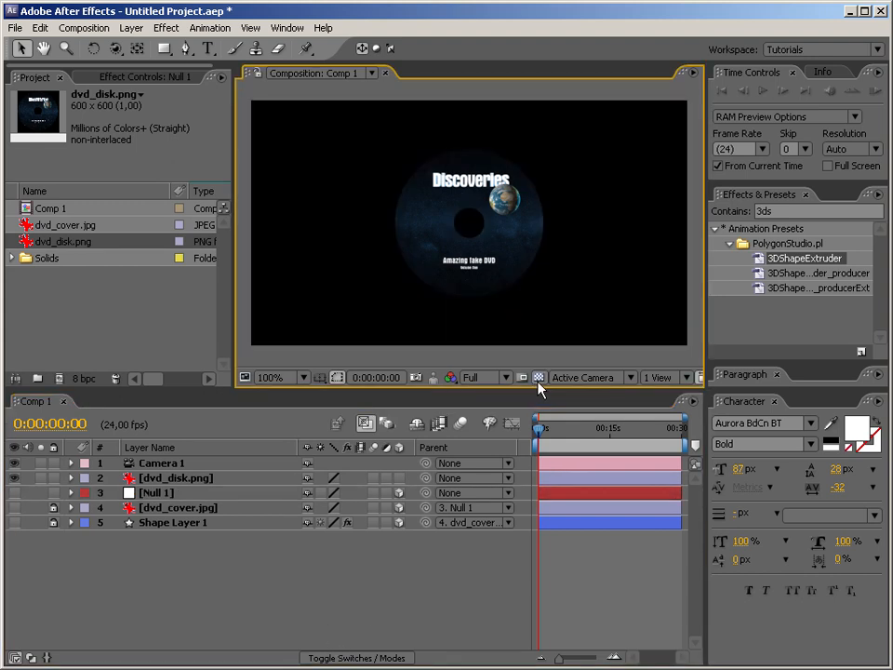
pyautogui.hotkey('ctrl', 'shift', 'b')
pyautogui.click(430, 200)
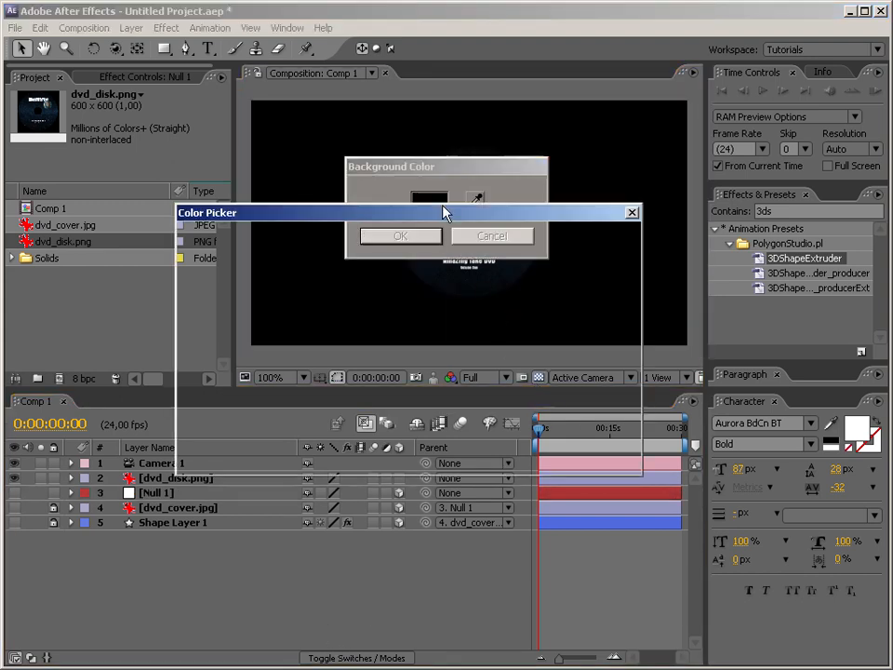
pyautogui.moveTo(431, 316); pyautogui.dragTo(435, 342)
pyautogui.moveTo(392, 382); pyautogui.dragTo(392, 389)
pyautogui.click(587, 241)
pyautogui.click(400, 235)
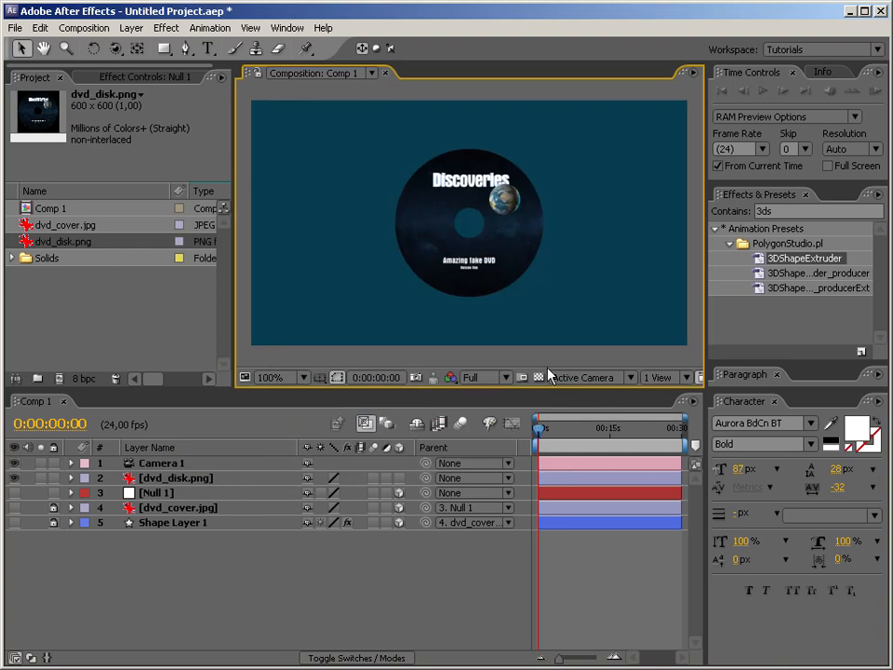
# Draw a circle with the Ellipse tool from the disc's centre out to just inside its outer edge
pyautogui.press('.')
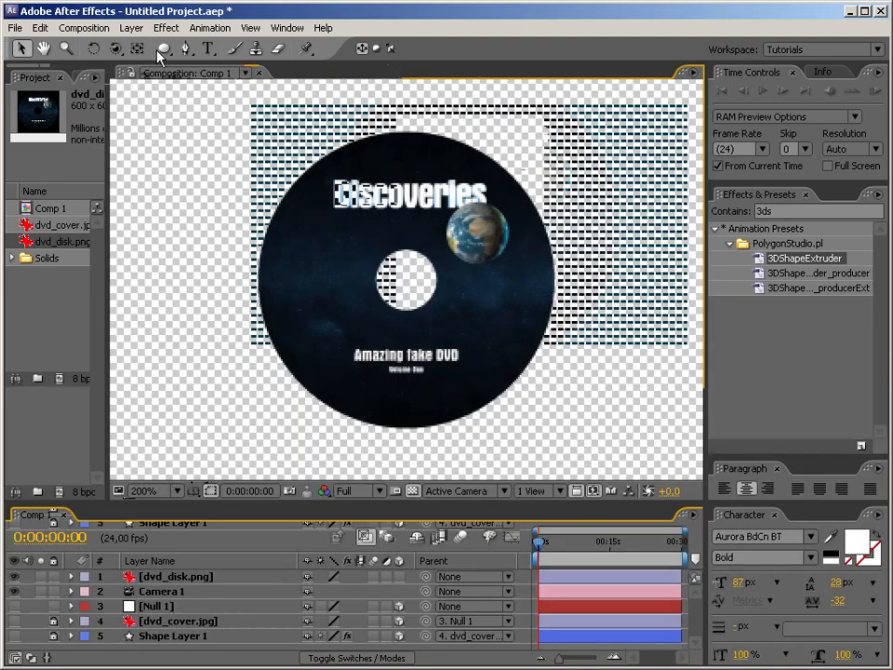
pyautogui.click(165, 50)
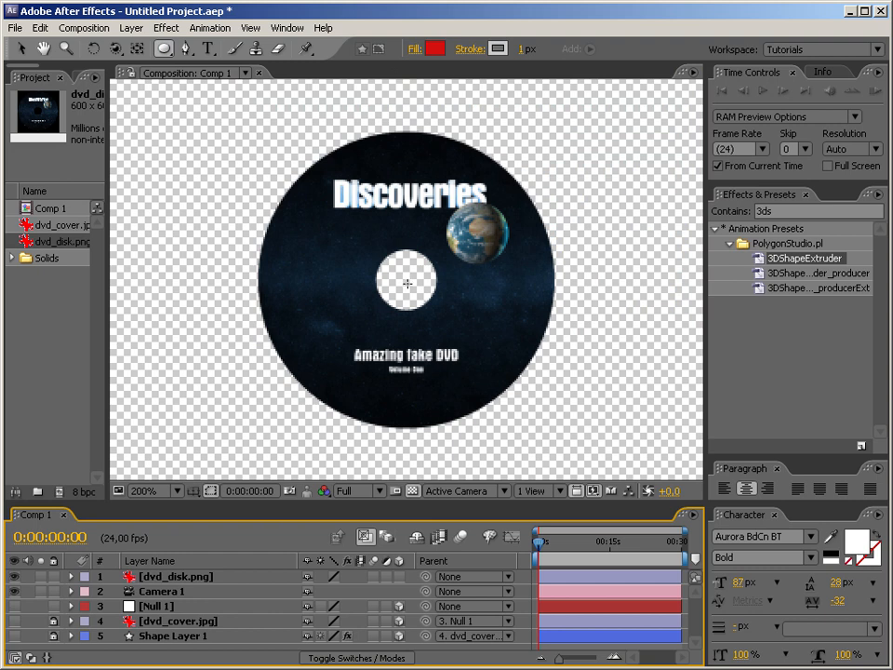
pyautogui.moveTo(407, 281)
pyautogui.mouseDown()
pyautogui.moveTo(499, 207)
pyautogui.moveTo(536, 197)
pyautogui.moveTo(451, 233)
pyautogui.moveTo(559, 242)
pyautogui.moveTo(613, 207)
pyautogui.moveTo(549, 260)
pyautogui.moveTo(597, 280)
pyautogui.moveTo(522, 307)
pyautogui.moveTo(537, 307)
pyautogui.moveTo(462, 323)
pyautogui.moveTo(517, 310)
pyautogui.moveTo(521, 296)
pyautogui.moveTo(507, 288)
pyautogui.moveTo(555, 279)
pyautogui.moveTo(509, 281)
pyautogui.moveTo(591, 243)
pyautogui.moveTo(477, 272)
pyautogui.moveTo(484, 265)
pyautogui.moveTo(442, 270)
pyautogui.moveTo(491, 272)
pyautogui.moveTo(489, 256)
pyautogui.moveTo(470, 267)
pyautogui.moveTo(540, 234)
pyautogui.moveTo(522, 238)
pyautogui.moveTo(549, 221)
pyautogui.moveTo(552, 206)
pyautogui.mouseUp()
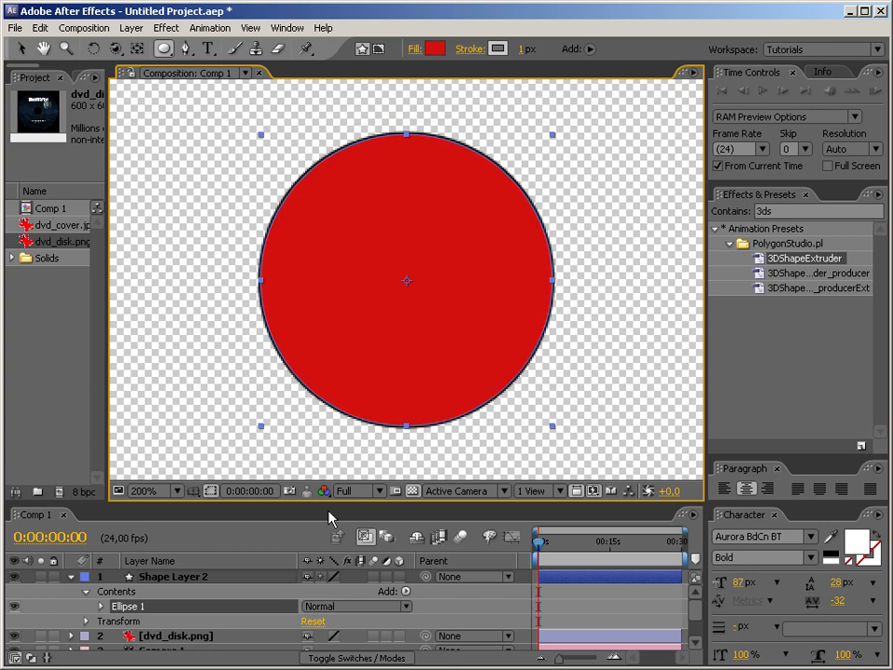
# Delete Stroke 1 and Fill 1 from Ellipse 1 in Shape Layer 2
pyautogui.click(147, 609)
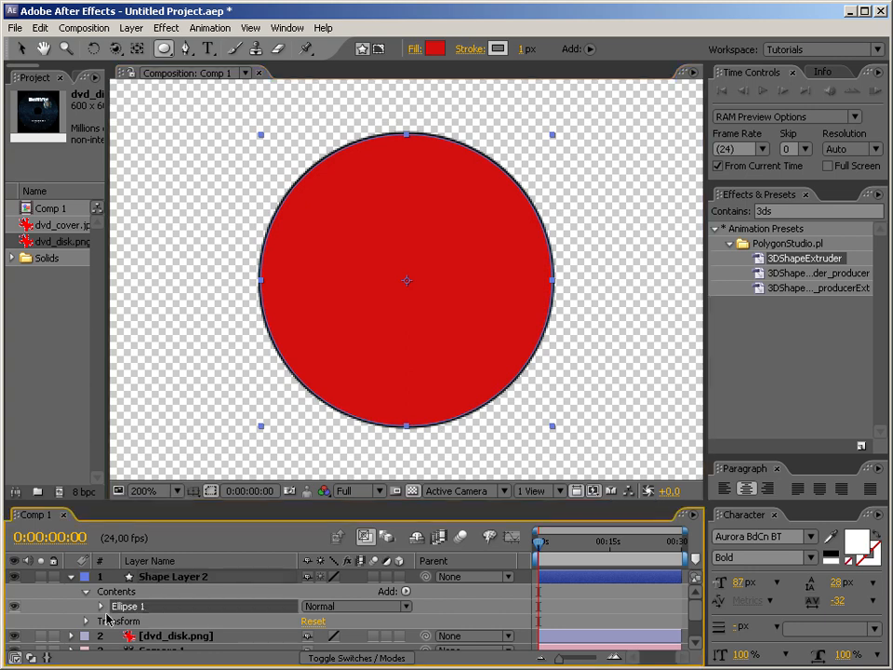
pyautogui.click(103, 610)
pyautogui.click(102, 584)
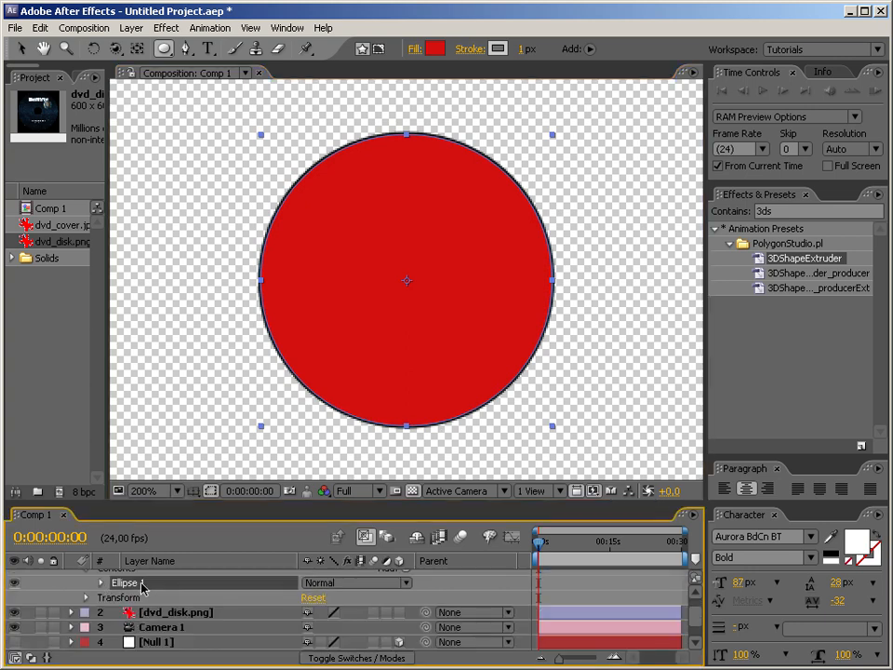
pyautogui.click(103, 583)
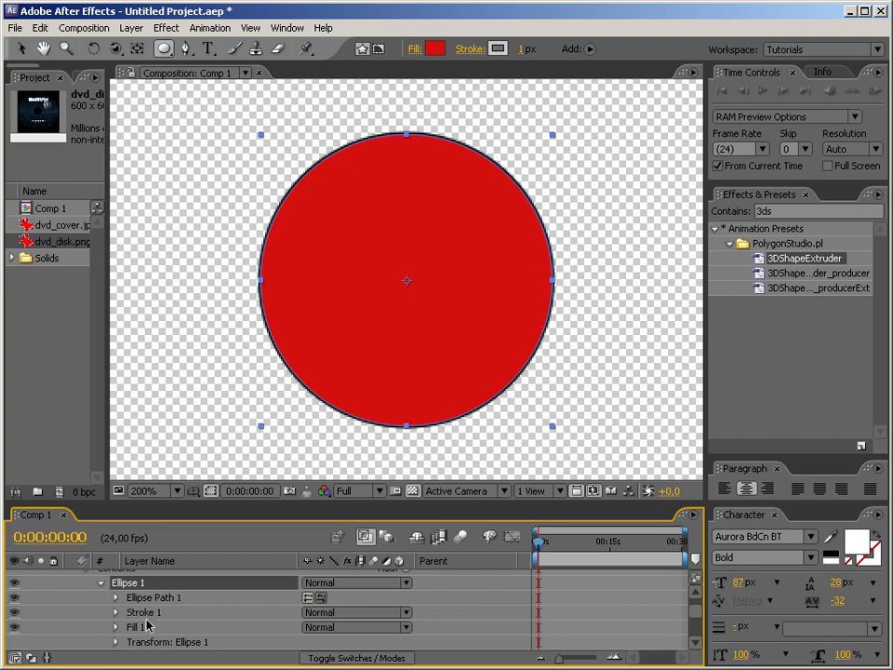
pyautogui.click(146, 618)
pyautogui.keyDown('shift'); pyautogui.click(143, 628); pyautogui.keyUp('shift')
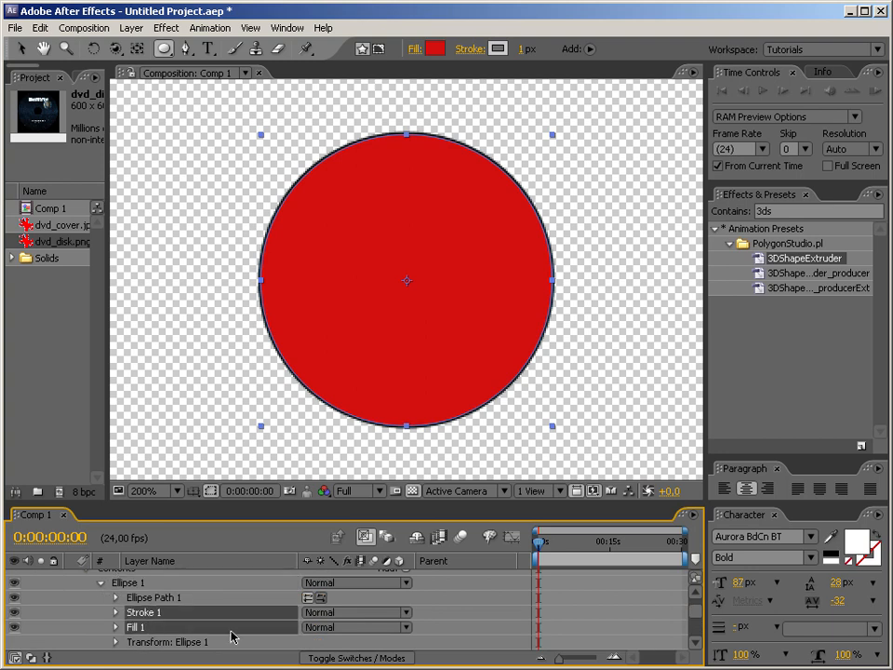
pyautogui.press('Delete')
# Duplicate Ellipse 1 within Shape Layer 2 and place the copy below the original
pyautogui.click(144, 601)
pyautogui.click(138, 583)
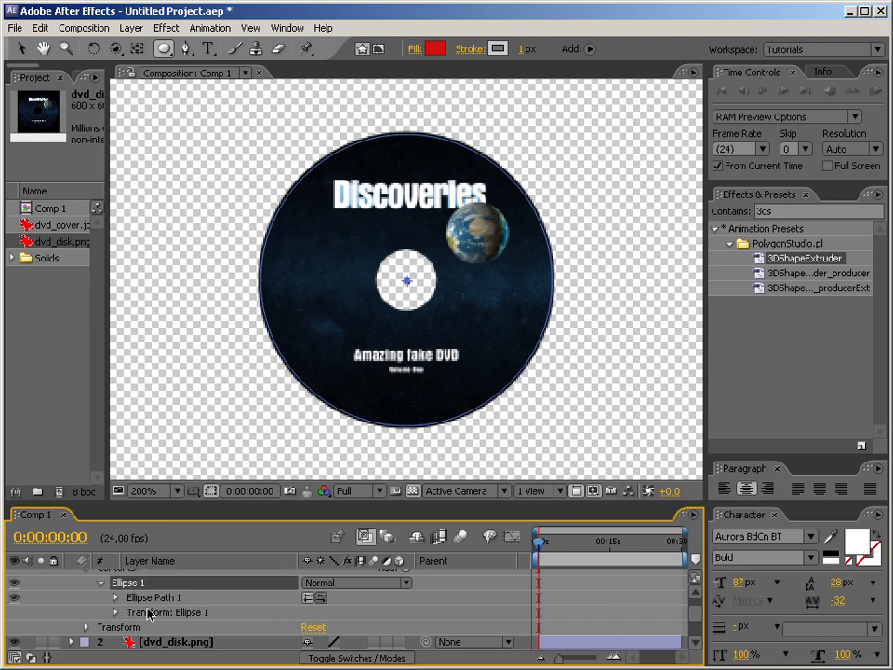
pyautogui.click(100, 584)
pyautogui.hotkey('ctrl', 'd')
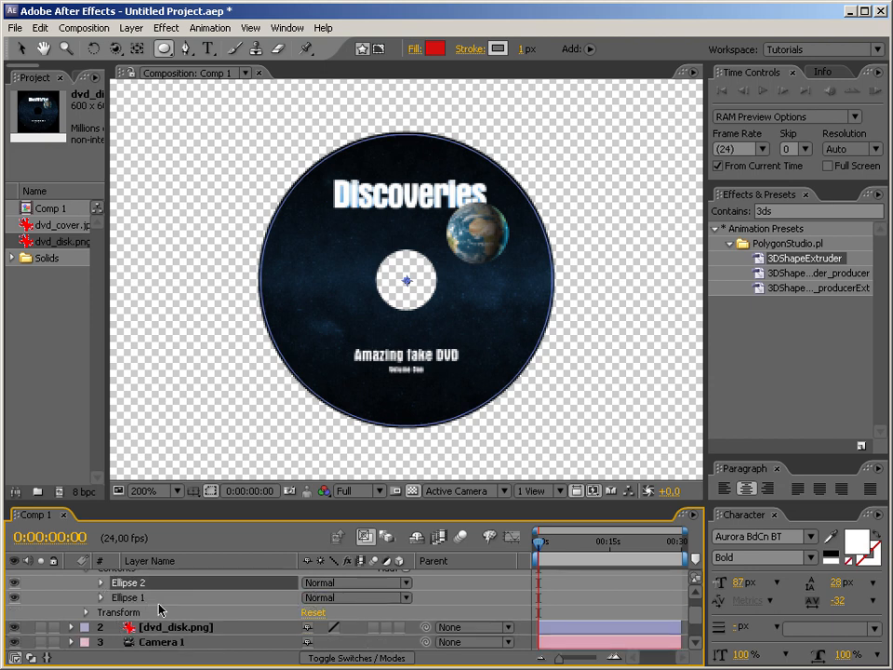
pyautogui.moveTo(137, 585); pyautogui.dragTo(140, 605)
pyautogui.hotkey('ctrl', 'z')
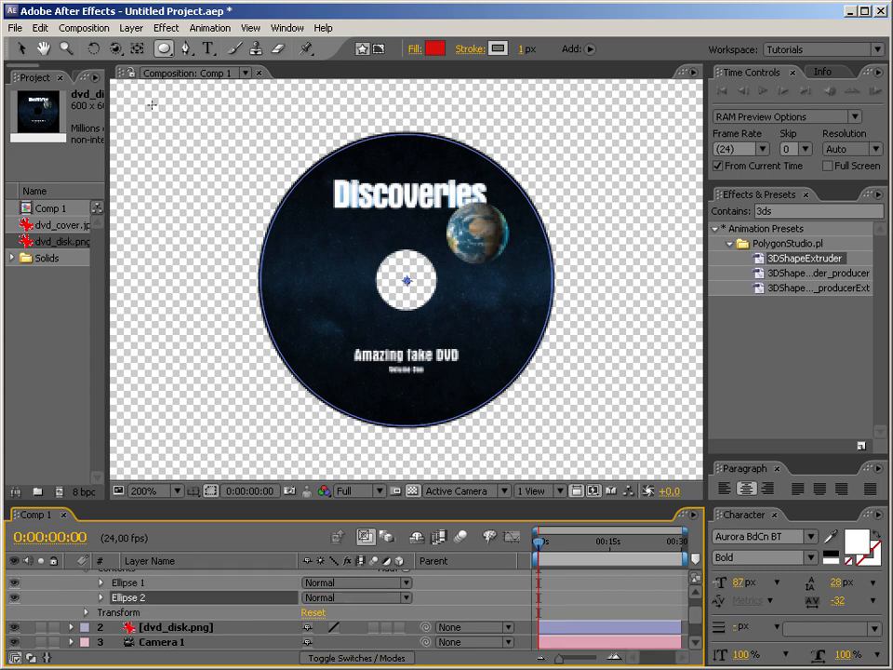
# Scale Ellipse 2 down around its centre to match the disc's centre hole
pyautogui.click(22, 49)
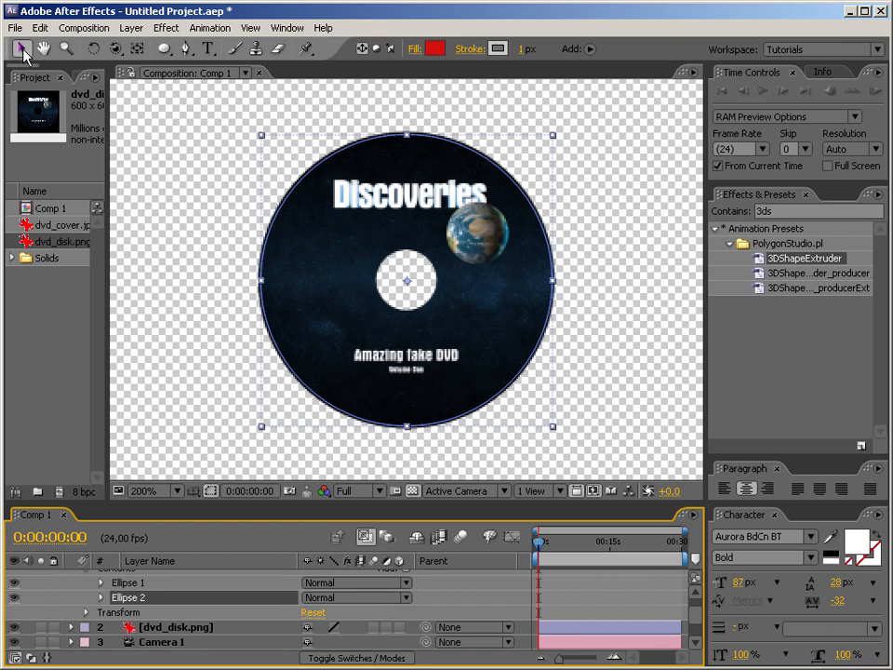
pyautogui.moveTo(555, 429); pyautogui.dragTo(437, 314)
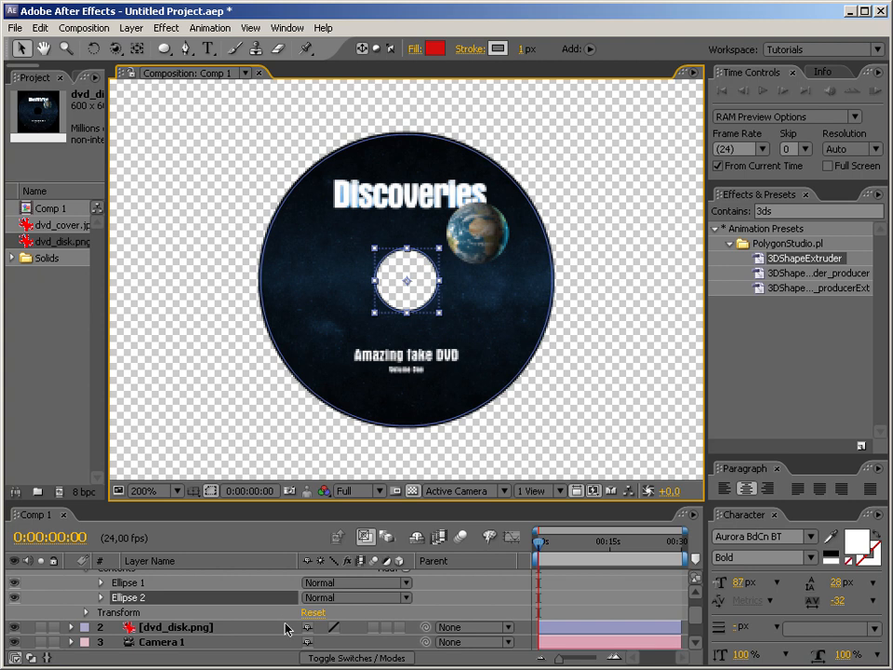
pyautogui.click(137, 600)
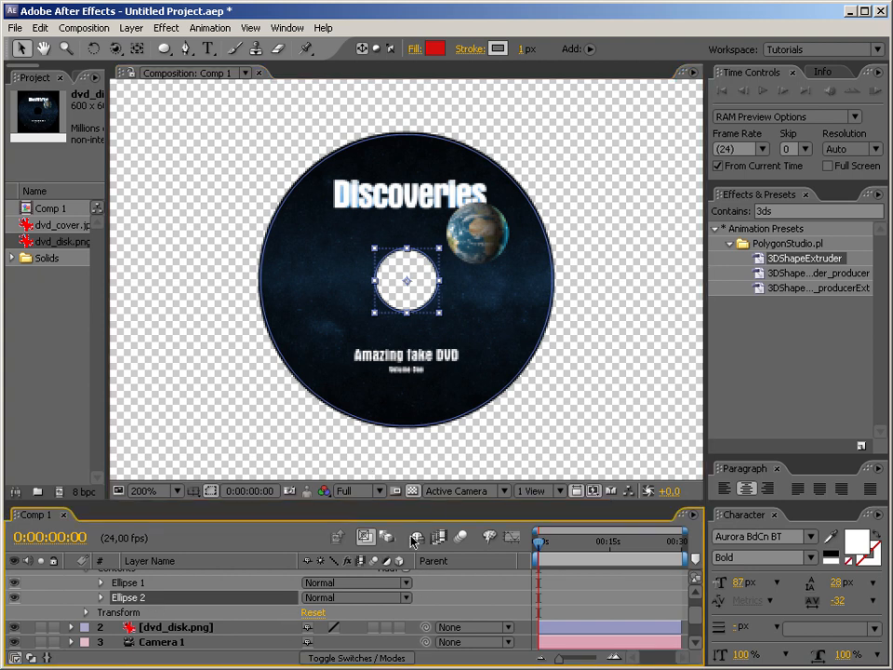
# Add a Fill to the contents of Shape Layer 2, below both ellipses
pyautogui.click(407, 574)
pyautogui.click(407, 577)
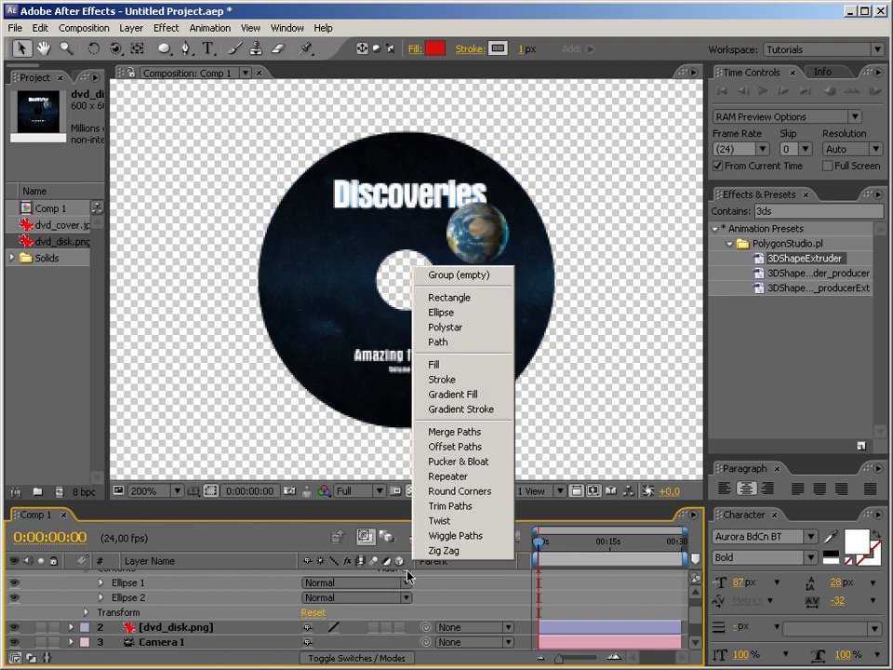
pyautogui.click(465, 361)
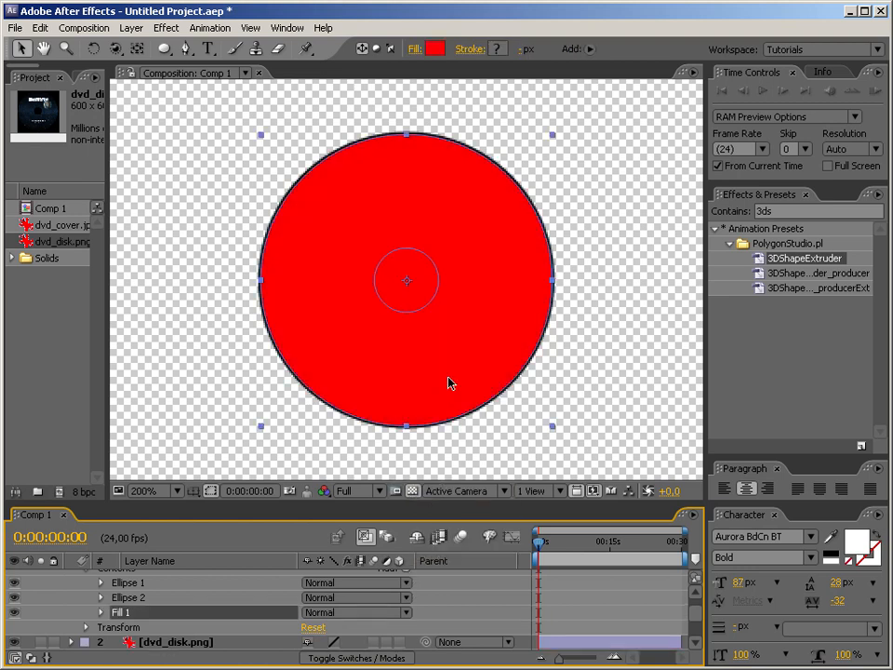
# Set the colour of Fill 1 in Shape Layer 2 to a very pale cyan
pyautogui.click(101, 612)
pyautogui.scroll(-1, 233, 614)
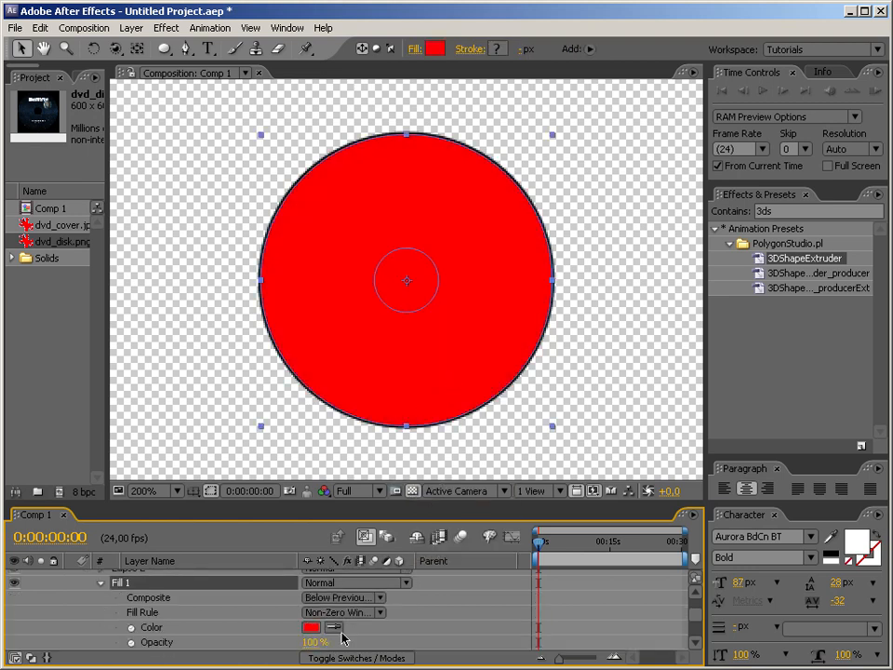
pyautogui.click(311, 627)
pyautogui.click(433, 359)
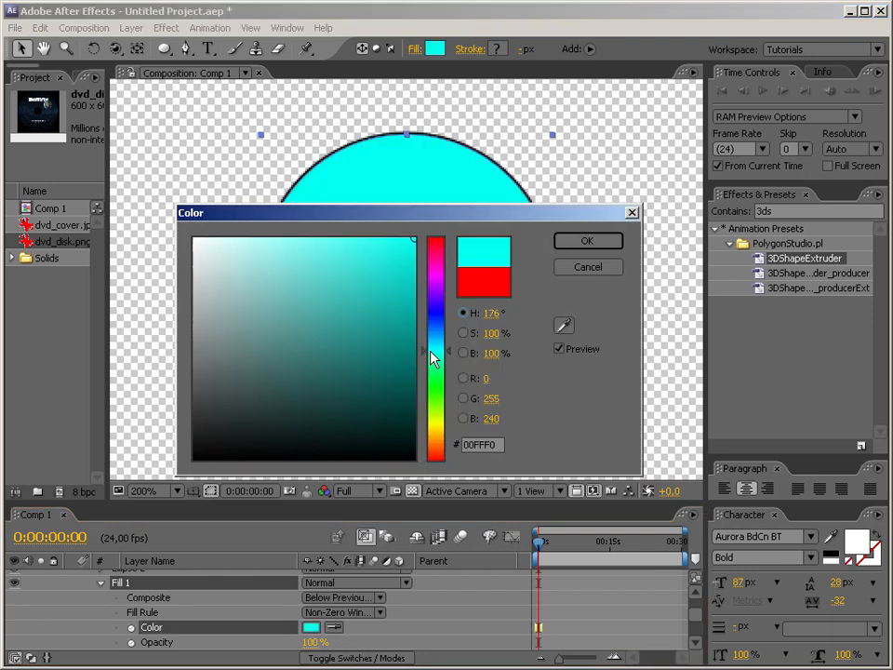
pyautogui.moveTo(225, 275); pyautogui.dragTo(206, 240)
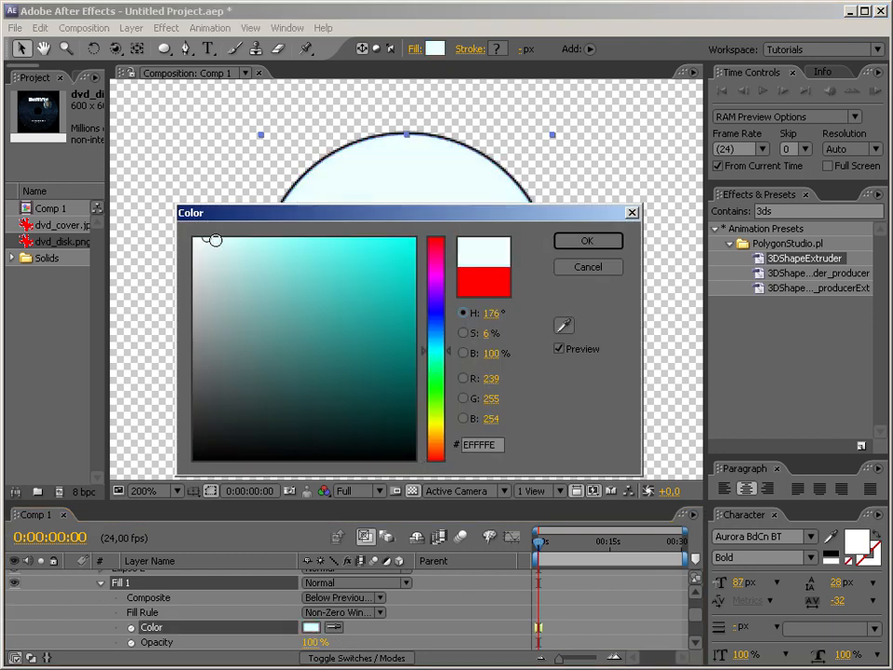
pyautogui.click(214, 240)
pyautogui.click(585, 242)
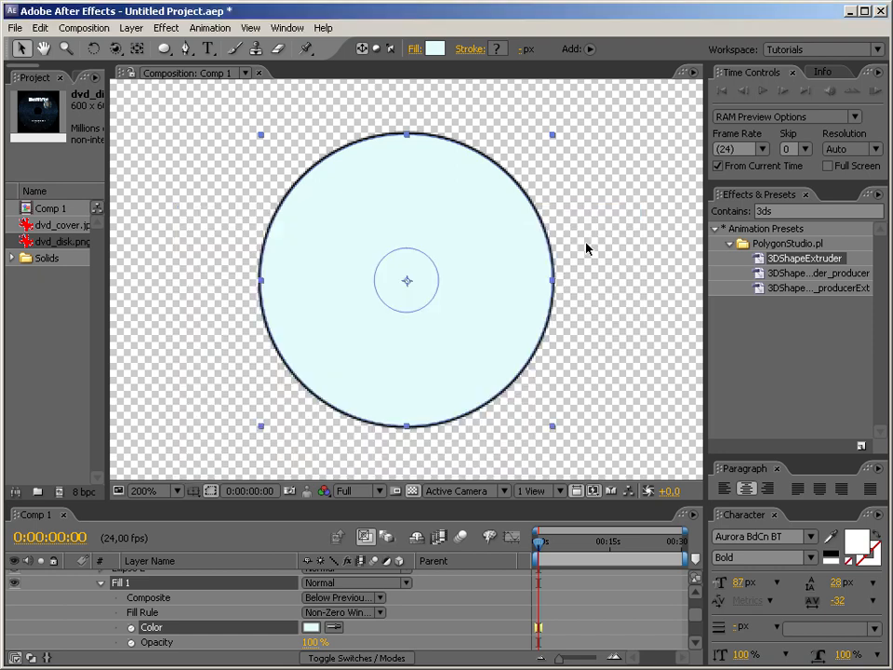
# Add Merge Paths to Shape Layer 2 and place it directly in the layer contents between Ellipse 2 and Fill 1
pyautogui.click(100, 583)
pyautogui.moveTo(413, 500); pyautogui.dragTo(426, 375)
pyautogui.moveTo(105, 283); pyautogui.dragTo(240, 279)
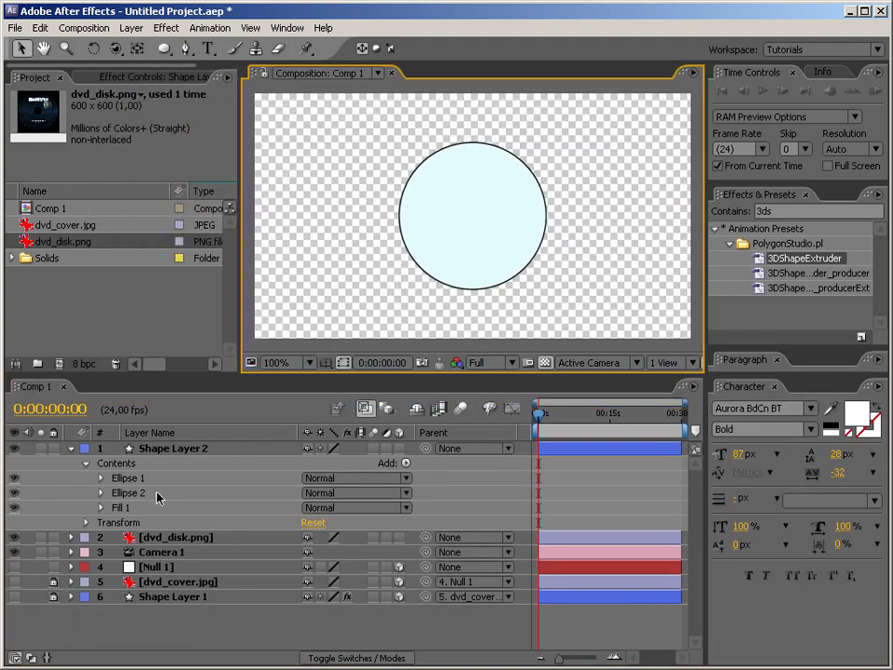
pyautogui.click(127, 493)
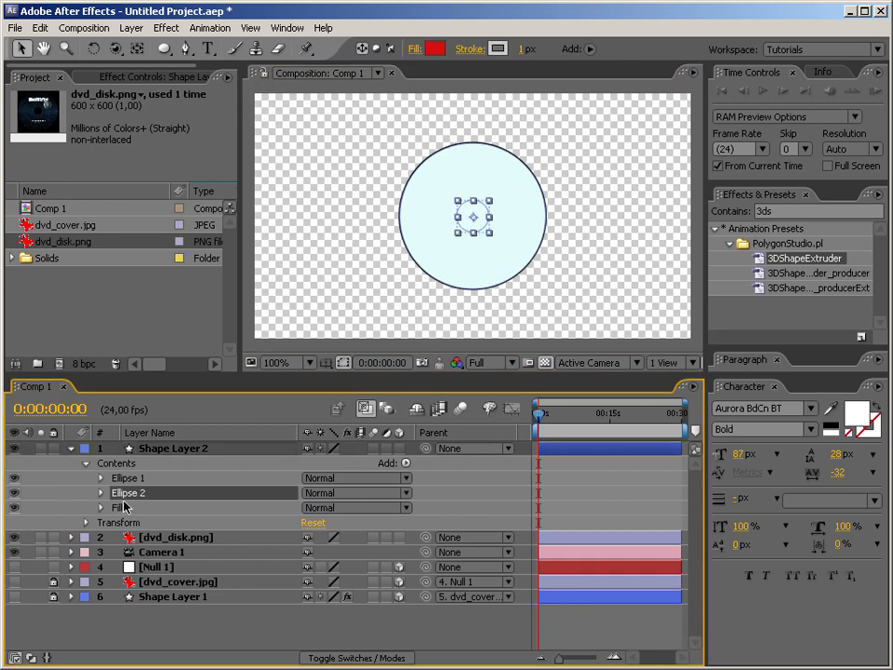
pyautogui.click(406, 464)
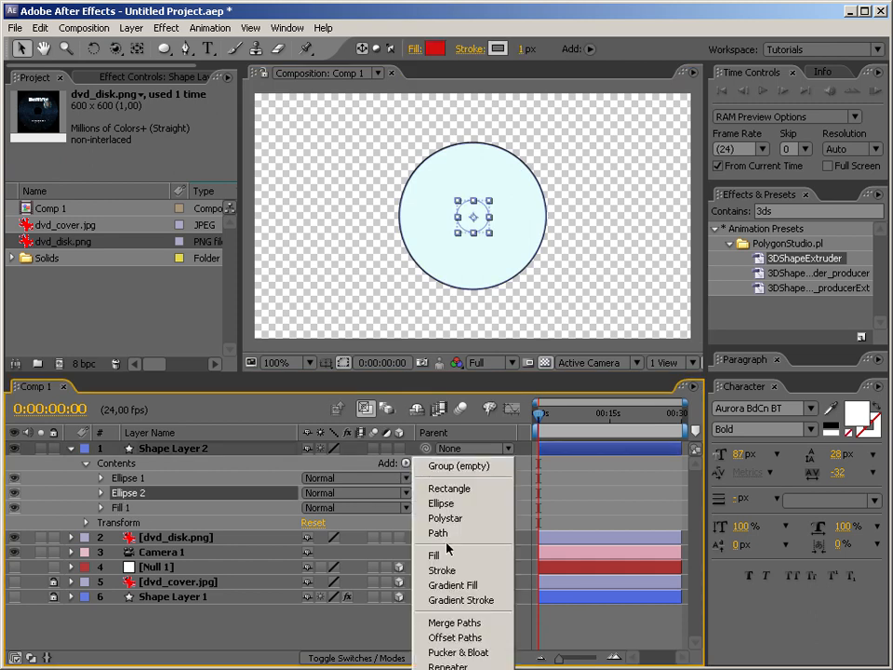
pyautogui.click(443, 624)
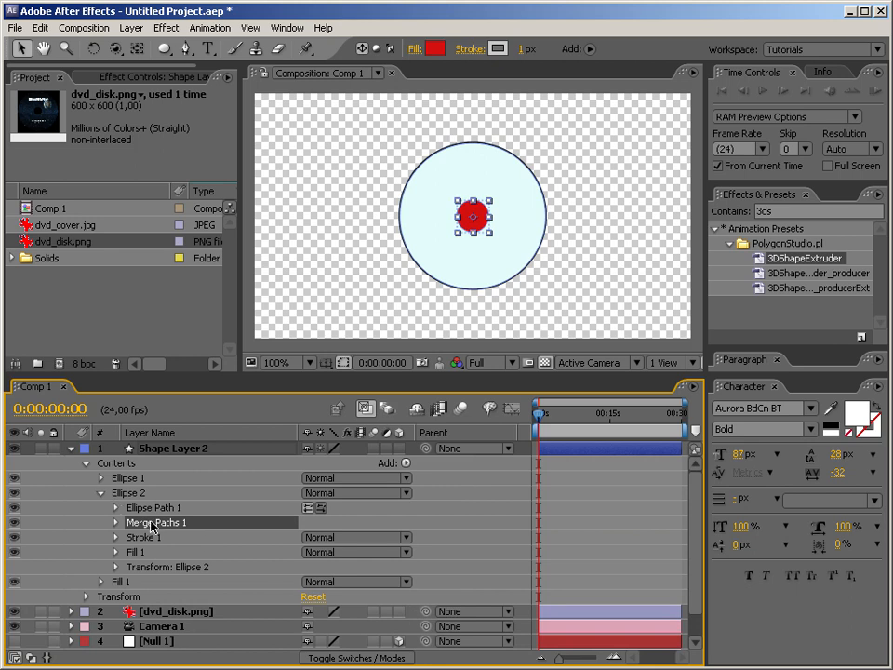
pyautogui.moveTo(153, 527); pyautogui.dragTo(131, 579)
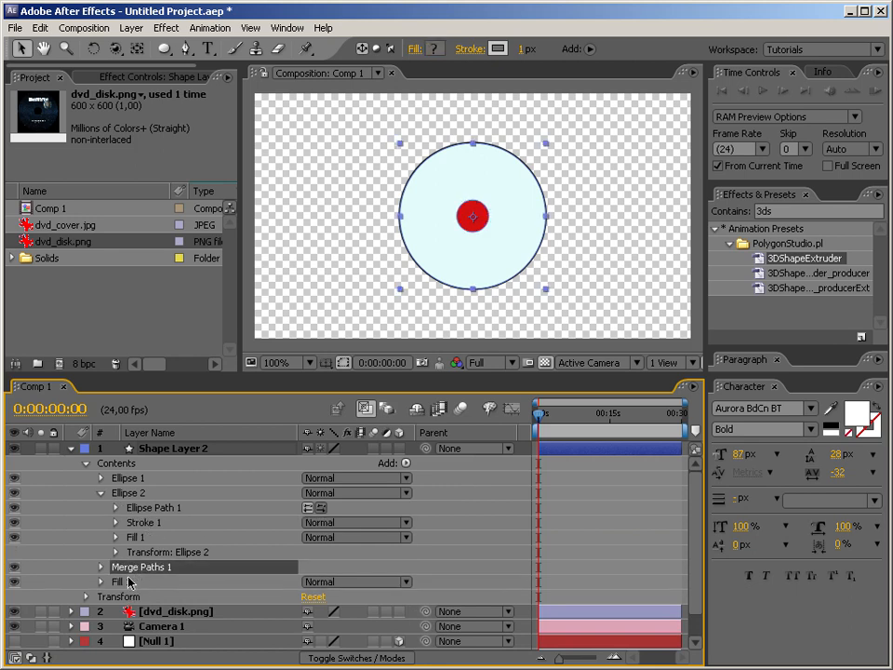
pyautogui.click(101, 494)
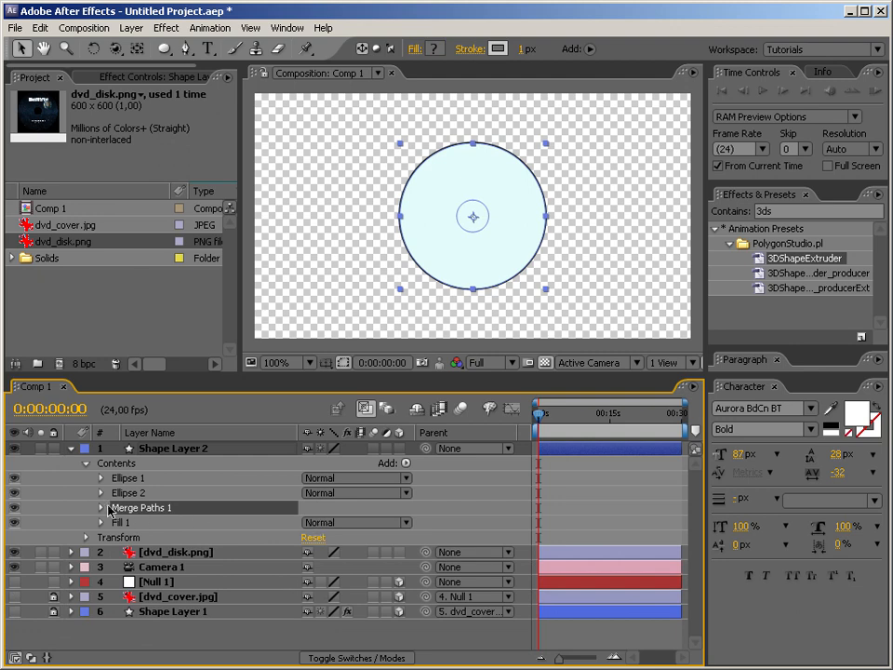
# Set the Merge Paths 1 mode to Subtract to cut the centre hole, and collapse Shape Layer 2
pyautogui.click(103, 508)
pyautogui.click(333, 522)
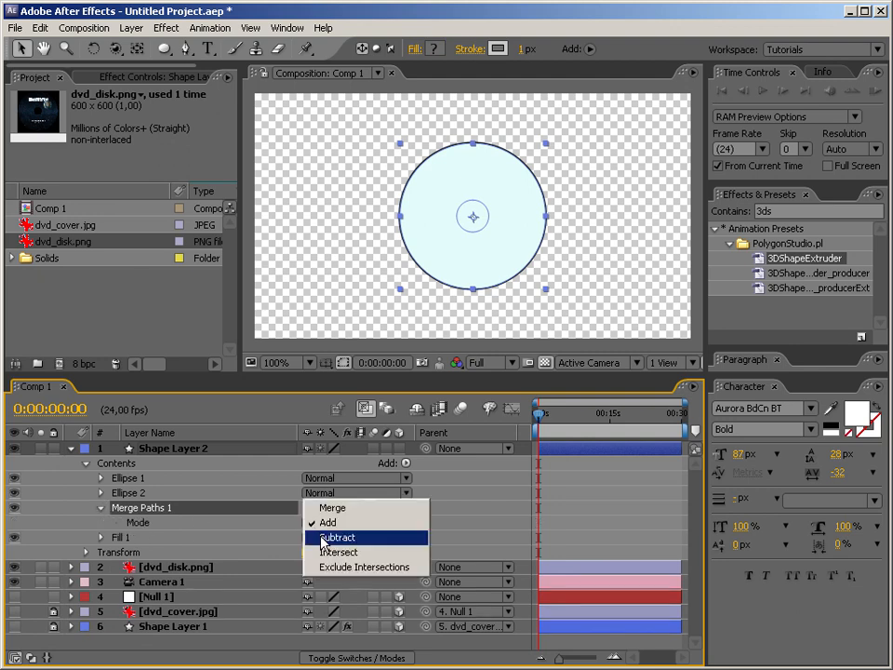
pyautogui.click(319, 536)
pyautogui.click(594, 320)
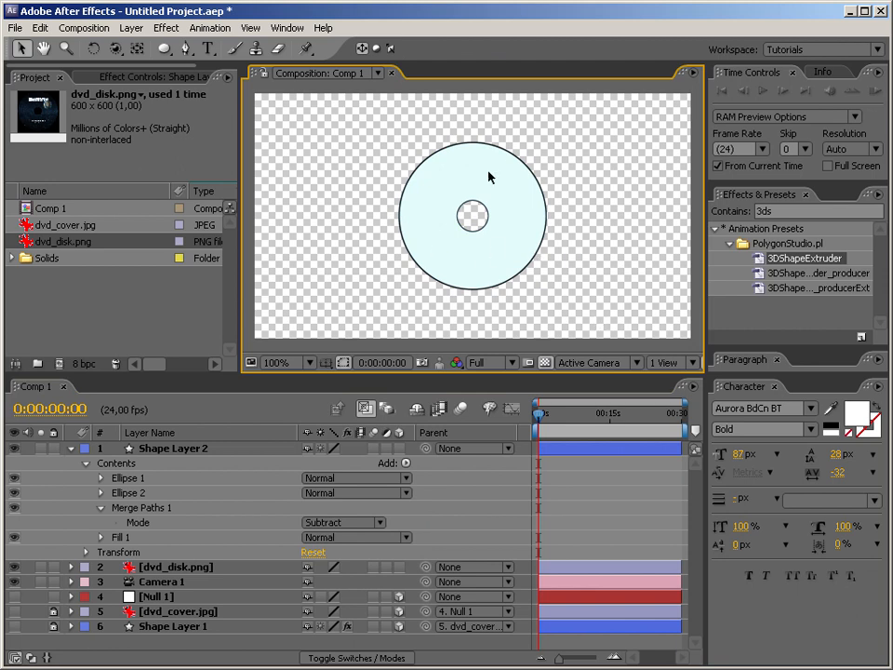
pyautogui.click(102, 508)
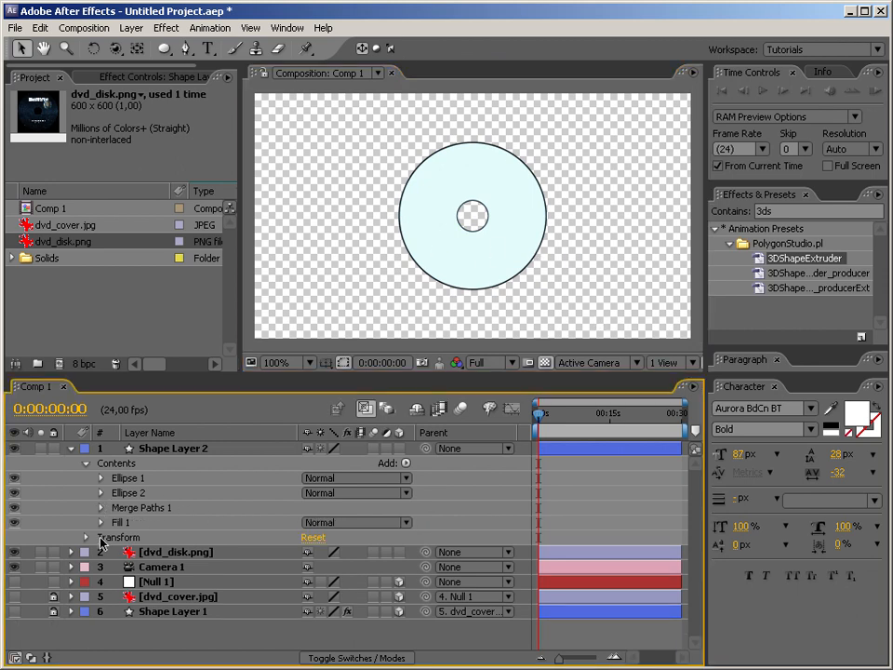
pyautogui.click(85, 463)
pyautogui.click(71, 449)
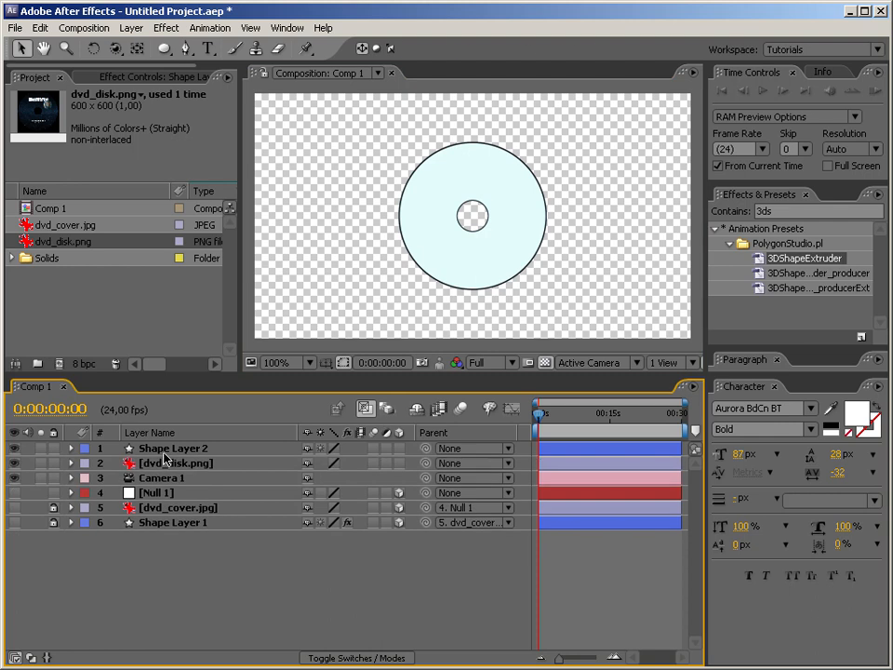
# Add an empty group to Shape Layer 2 and move both ellipses, Merge Paths 1 and Fill 1 into it
pyautogui.click(160, 450)
pyautogui.click(70, 448)
pyautogui.click(84, 464)
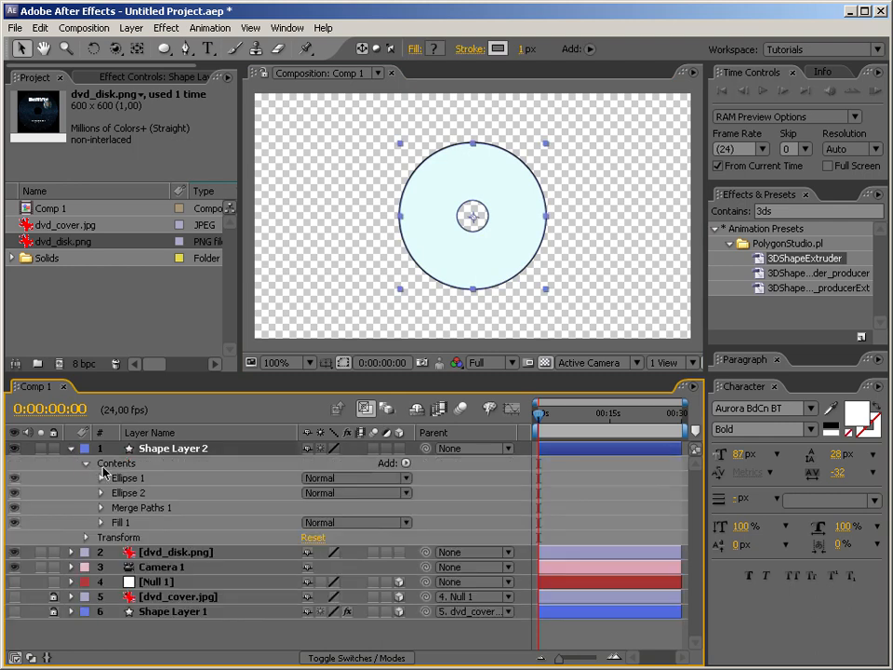
pyautogui.click(128, 494)
pyautogui.click(407, 465)
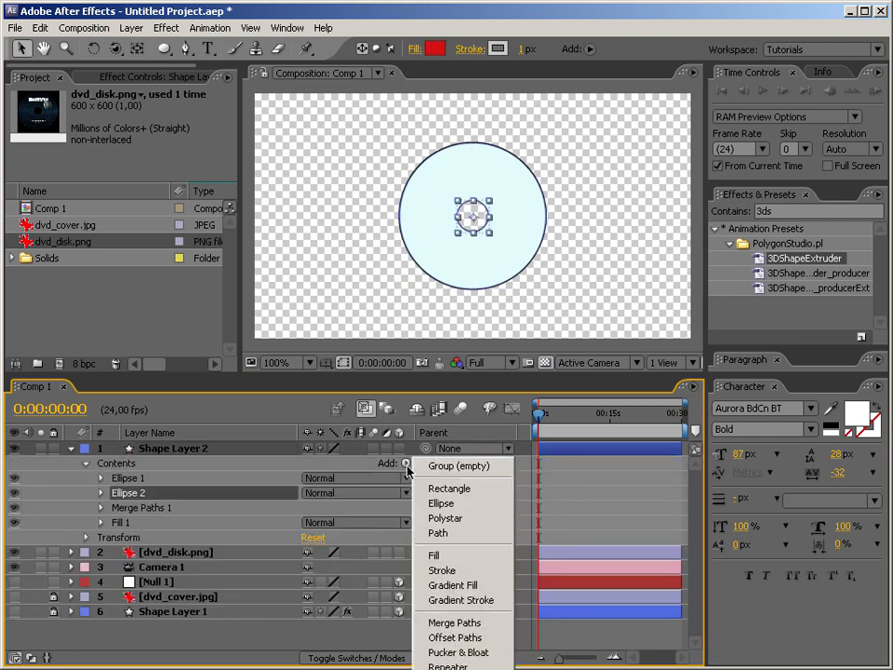
pyautogui.click(463, 465)
pyautogui.moveTo(154, 530); pyautogui.dragTo(137, 481)
pyautogui.click(140, 492)
pyautogui.keyDown('shift'); pyautogui.click(122, 598); pyautogui.keyUp('shift')
# Rename the group holding the disc shapes as CD
pyautogui.press('Return')
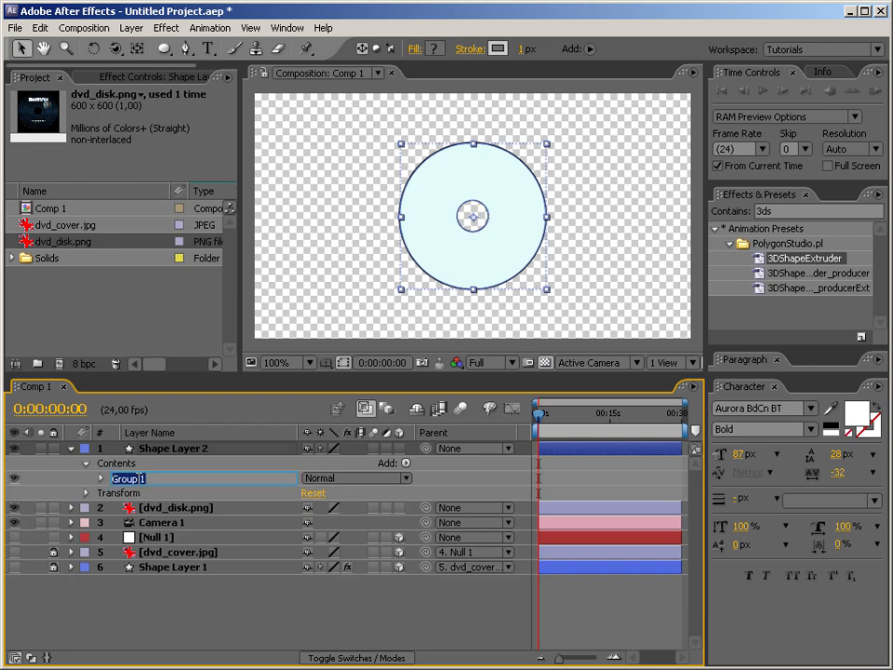
pyautogui.write('CD')
pyautogui.press('Return')
# Apply the 3DShapeExtruder preset to Shape Layer 2 and make it a 3D layer
pyautogui.moveTo(811, 262); pyautogui.dragTo(220, 471)
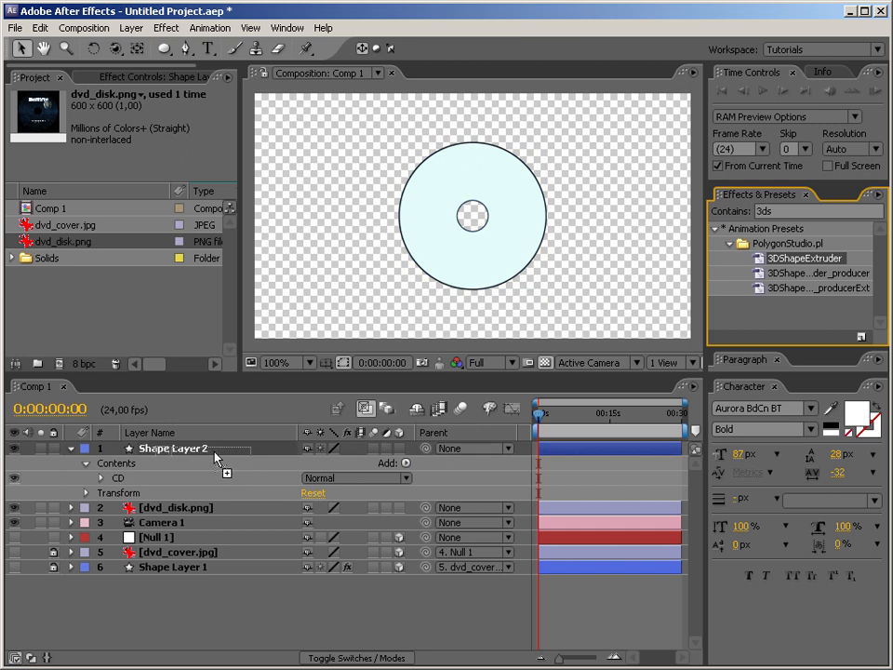
pyautogui.click(399, 448)
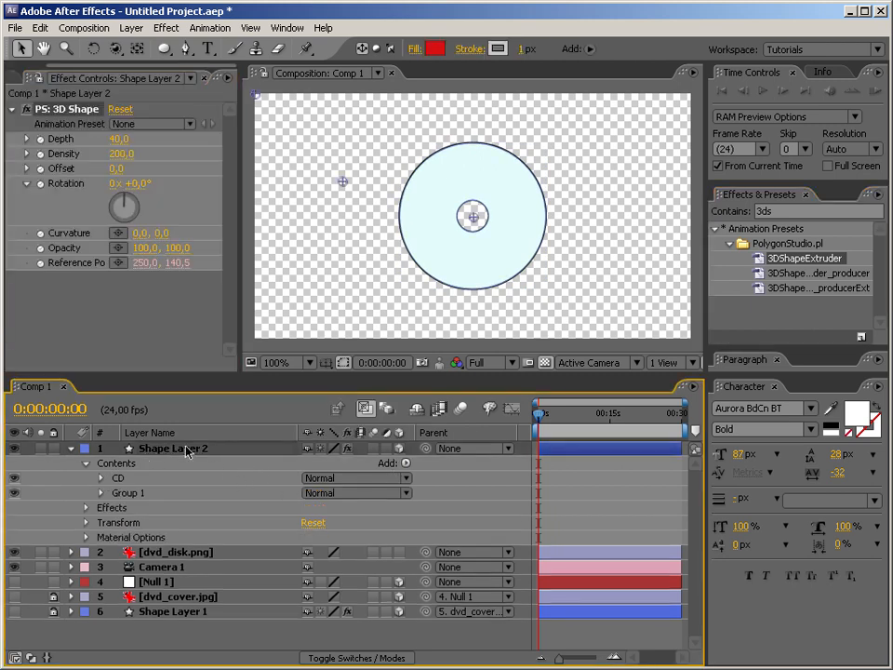
# Move the CD group into the preset's Group 1, above Repeater 1, and collapse the layer contents
pyautogui.moveTo(118, 478); pyautogui.dragTo(167, 524)
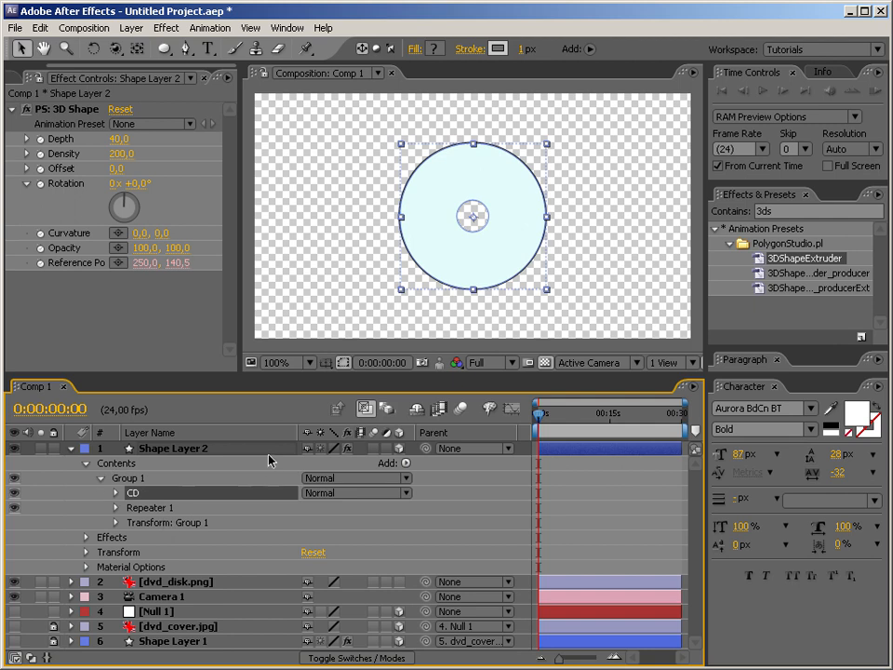
pyautogui.click(96, 479)
pyautogui.click(86, 464)
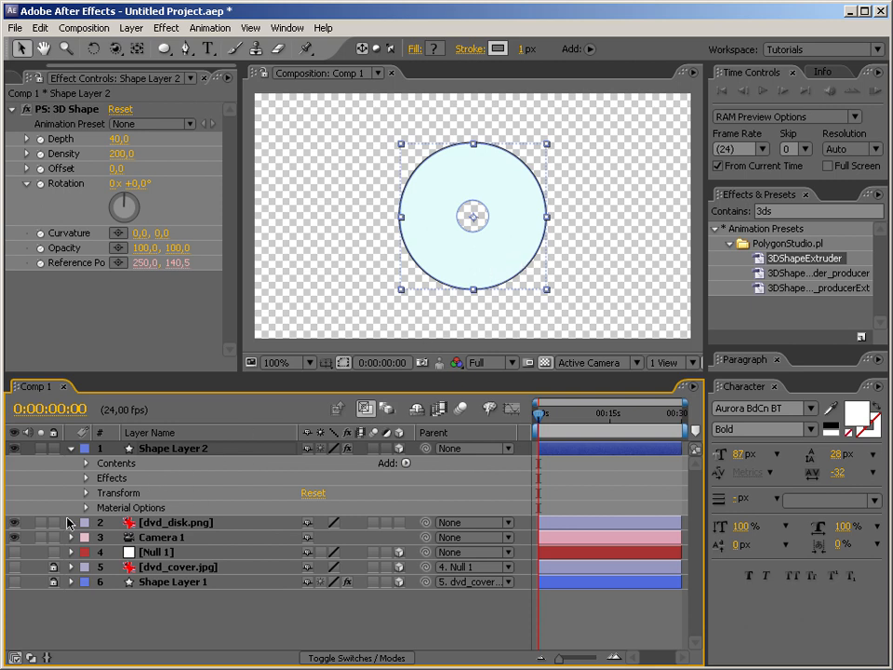
# Examine the extruded disc from several camera angles with dvd_disk.png temporarily hidden and the transparency grid turned off
pyautogui.click(22, 523)
pyautogui.click(16, 522)
pyautogui.press('c')
pyautogui.moveTo(494, 226); pyautogui.dragTo(433, 201)
pyautogui.moveTo(391, 140); pyautogui.dragTo(584, 169)
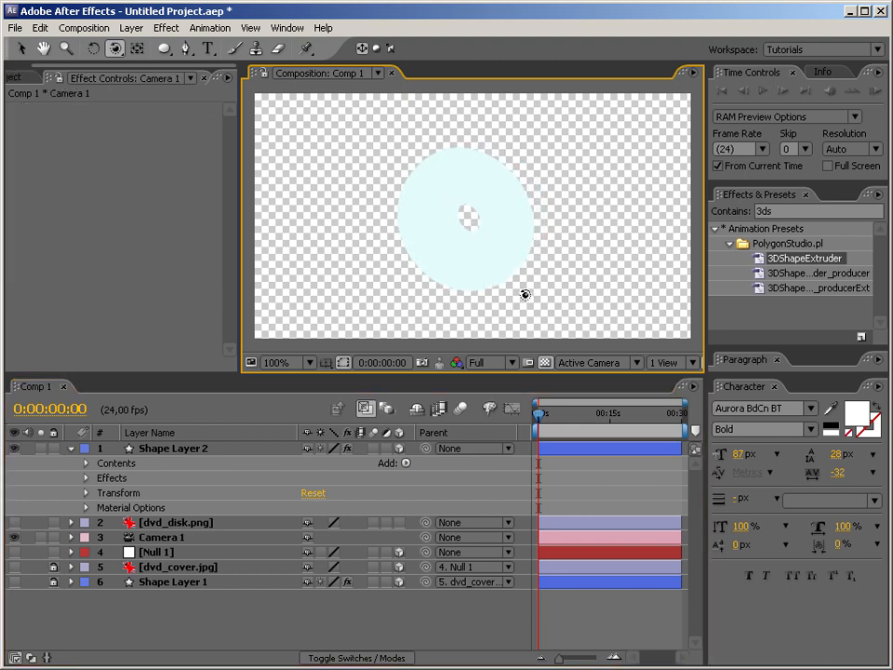
pyautogui.click(543, 363)
pyautogui.moveTo(534, 338); pyautogui.dragTo(562, 345)
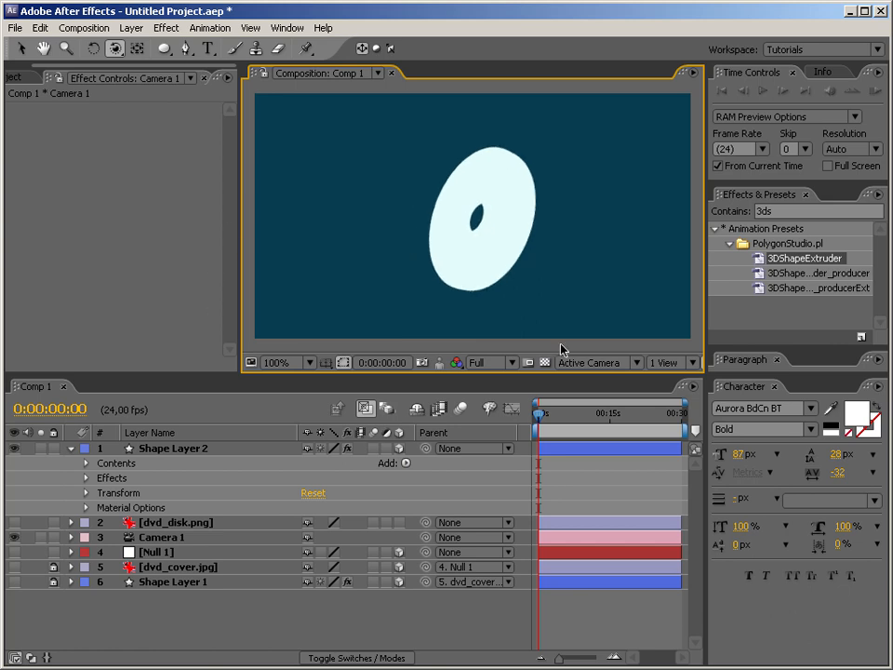
pyautogui.hotkey('ctrl', 'z')
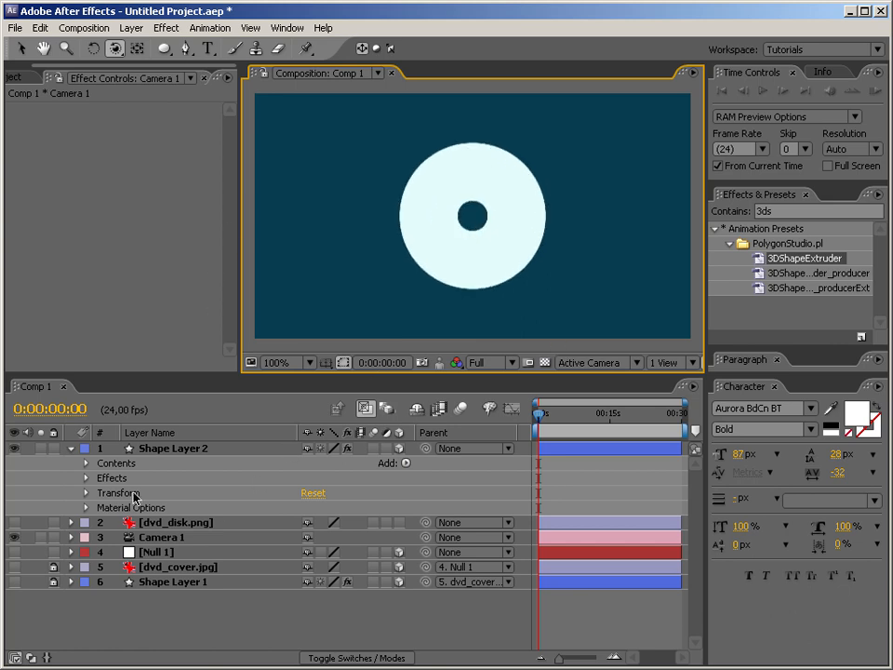
pyautogui.click(13, 523)
# Move Shape Layer 2 below dvd_disk.png and make dvd_disk.png a 3D layer
pyautogui.moveTo(144, 451); pyautogui.dragTo(149, 533)
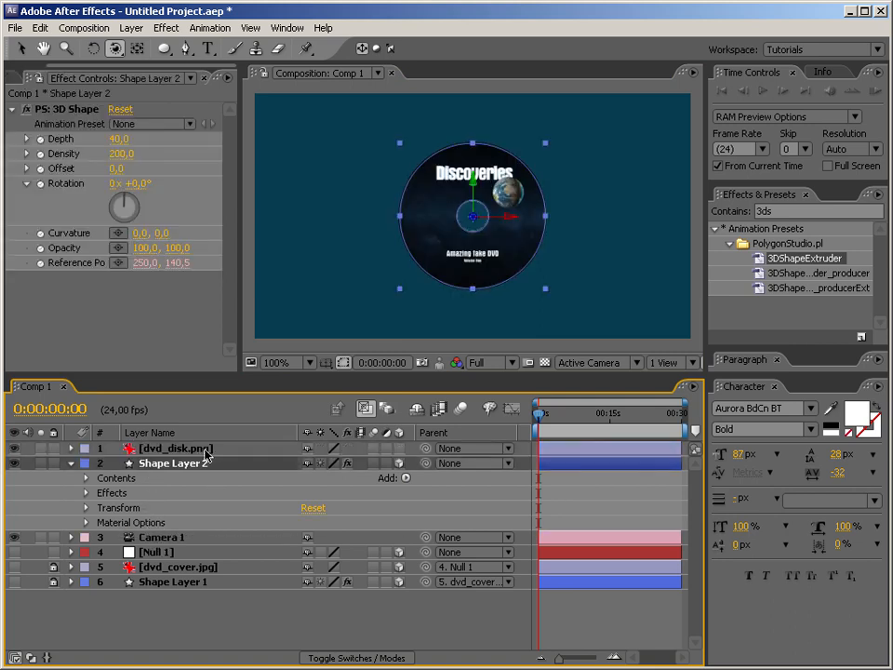
pyautogui.click(206, 453)
pyautogui.click(398, 451)
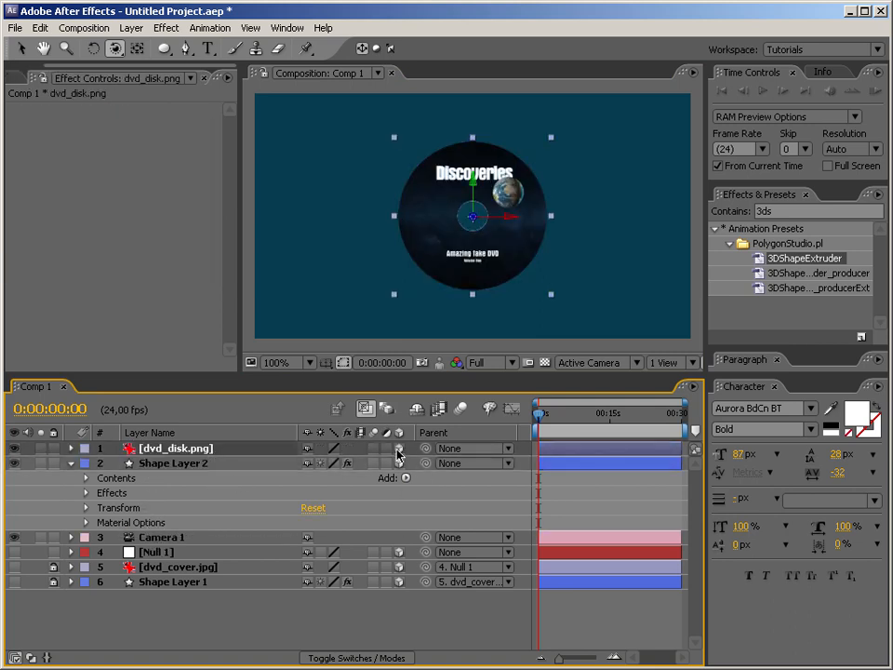
# Collapse Shape Layer 2 and parent it to dvd_disk.png
pyautogui.click(71, 463)
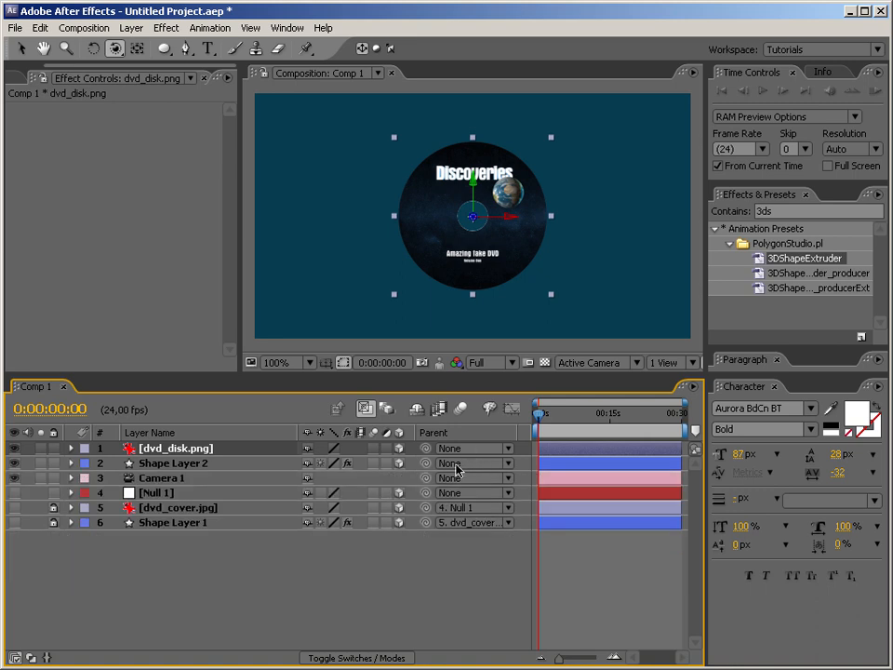
pyautogui.moveTo(425, 464); pyautogui.dragTo(208, 450)
# Create a new null object and parent dvd_disk.png to it
pyautogui.rightClick(215, 584)
pyautogui.moveTo(234, 584)
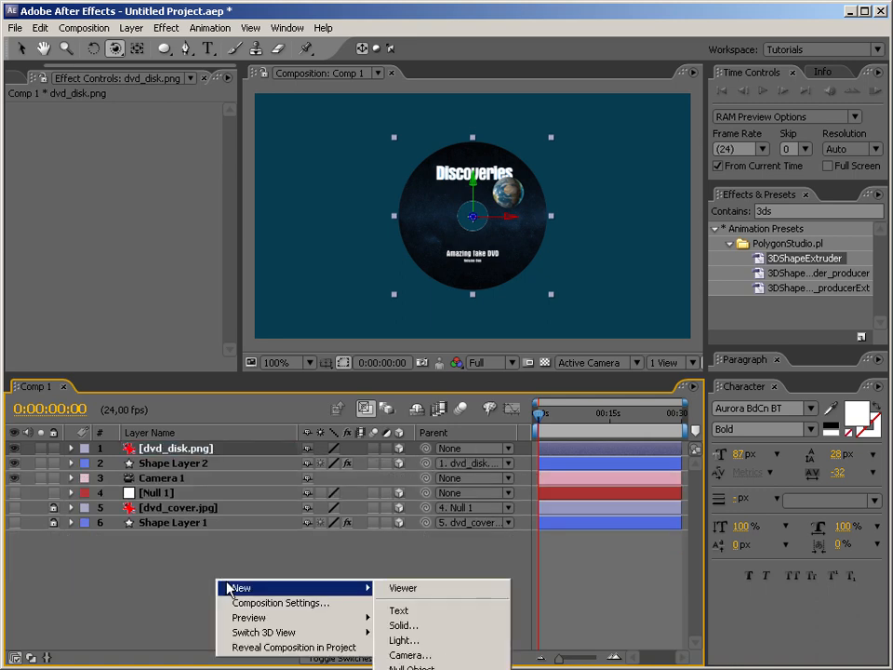
pyautogui.click(437, 666)
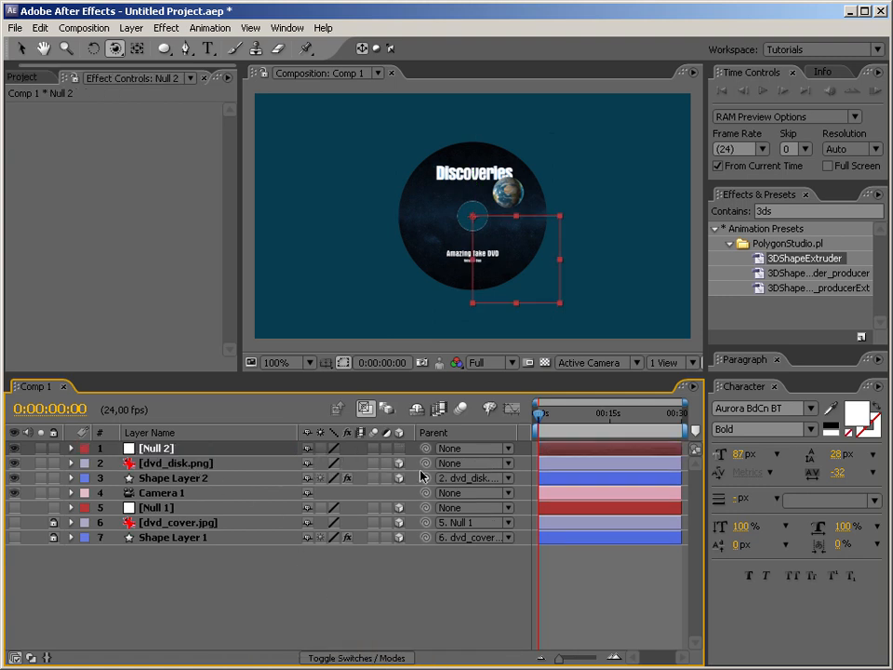
pyautogui.click(203, 464)
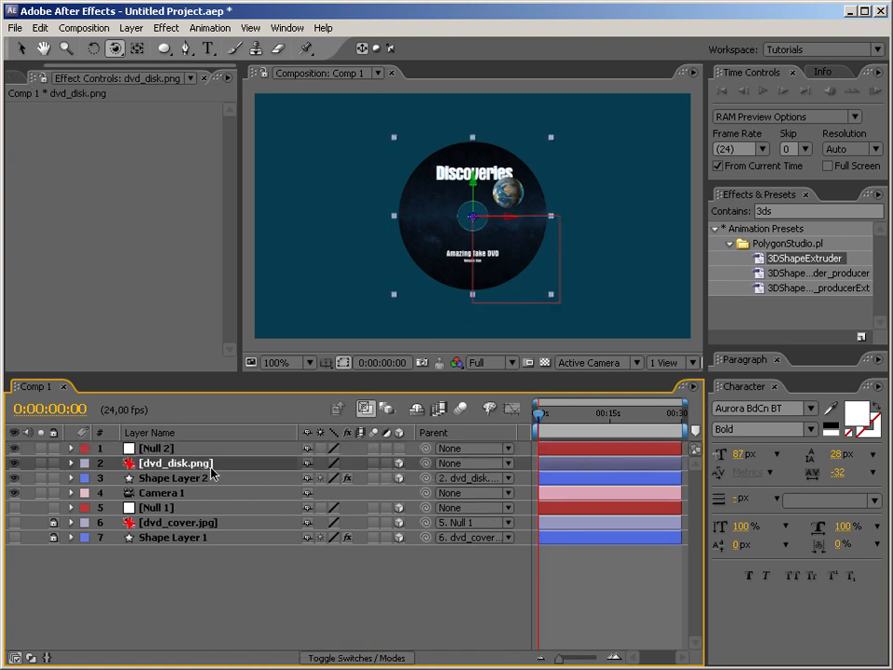
pyautogui.moveTo(423, 466); pyautogui.dragTo(165, 451)
# Unlock the disc and cover layers with their shape layers, and move Camera 1 to the top of the layer stack
pyautogui.moveTo(53, 463); pyautogui.dragTo(54, 478)
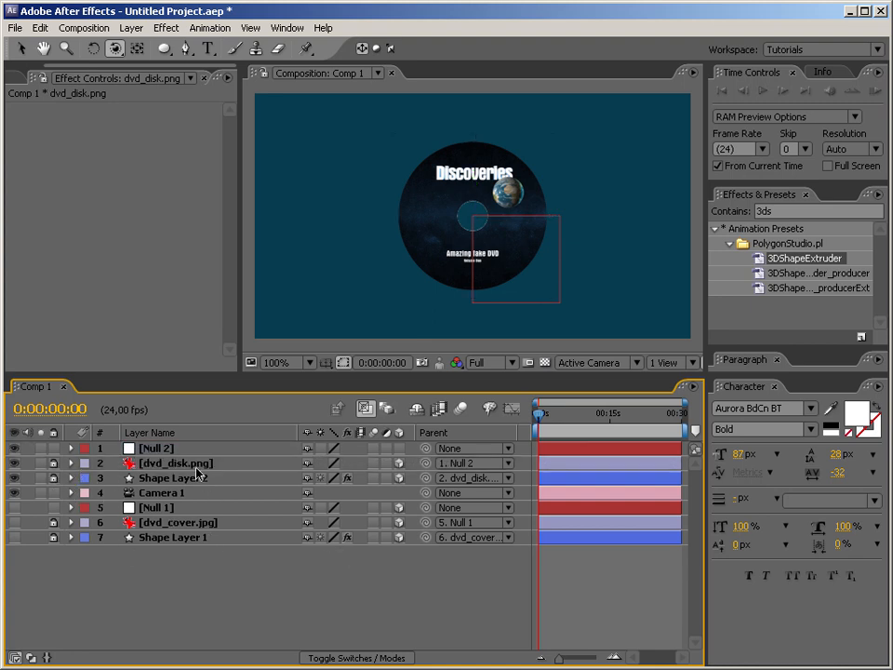
pyautogui.moveTo(53, 464); pyautogui.dragTo(54, 478)
pyautogui.moveTo(54, 537); pyautogui.dragTo(54, 522)
pyautogui.moveTo(169, 493); pyautogui.dragTo(173, 444)
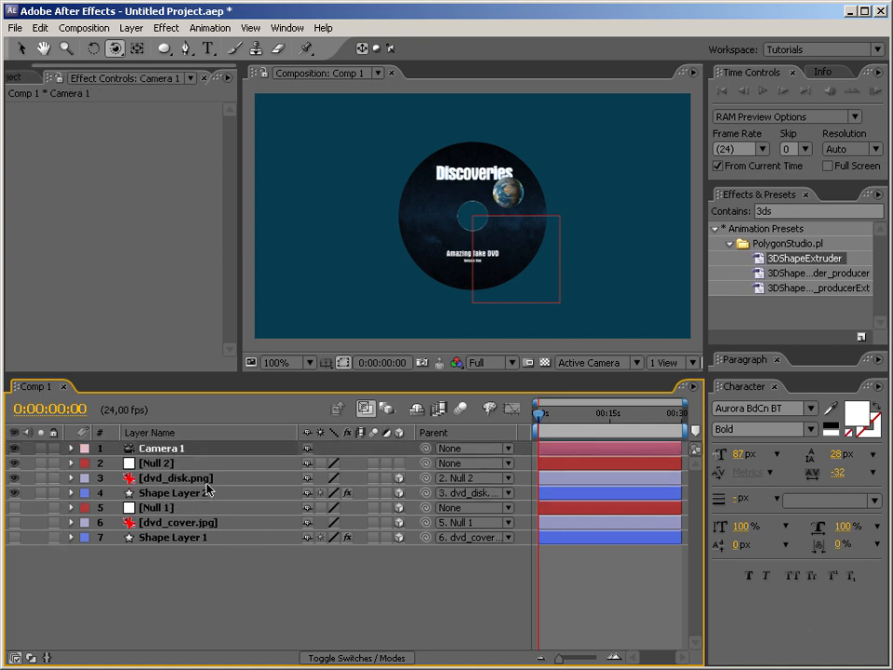
# Mark dvd_disk.png, Shape Layer 2, dvd_cover.jpg and Shape Layer 1 as shy layers
pyautogui.click(196, 480)
pyautogui.keyDown('shift'); pyautogui.click(195, 494); pyautogui.keyUp('shift')
pyautogui.keyDown('shift'); pyautogui.click(198, 525); pyautogui.keyUp('shift')
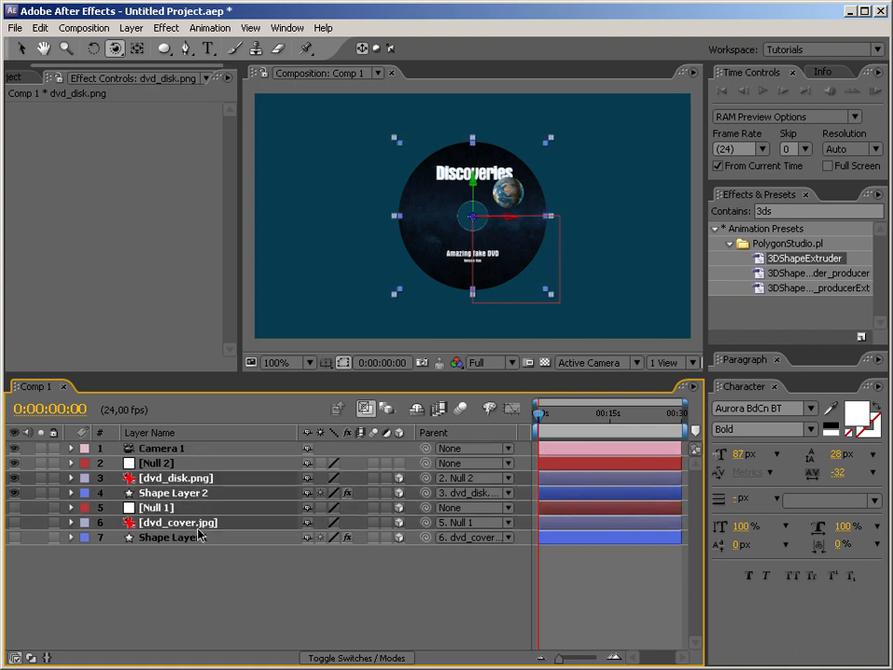
pyautogui.click(199, 568)
pyautogui.click(200, 538)
pyautogui.keyDown('ctrl'); pyautogui.click(177, 523); pyautogui.keyUp('ctrl')
pyautogui.keyDown('ctrl'); pyautogui.click(173, 493); pyautogui.keyUp('ctrl')
pyautogui.keyDown('ctrl'); pyautogui.click(176, 479); pyautogui.keyUp('ctrl')
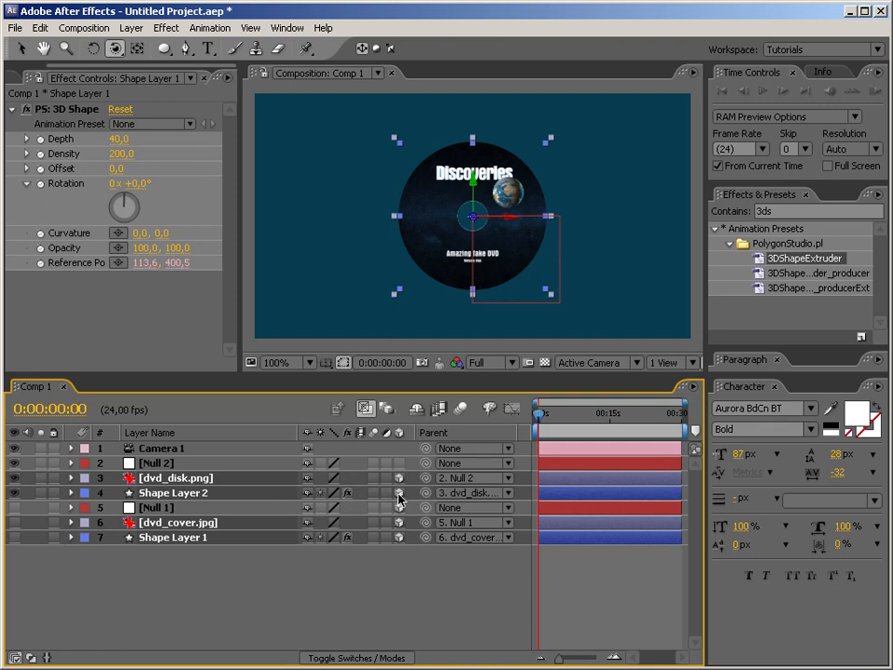
pyautogui.click(30, 658)
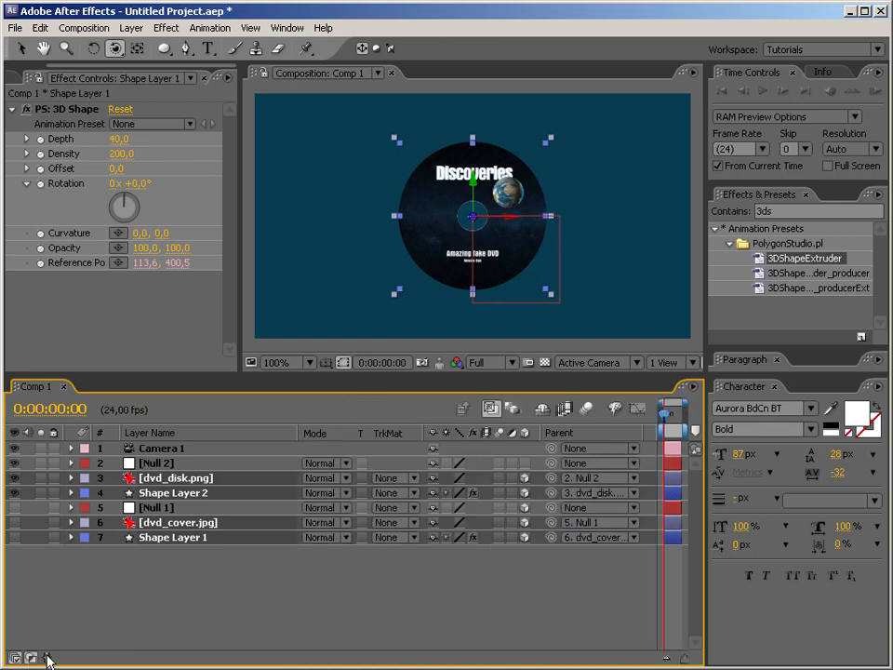
pyautogui.click(435, 478)
pyautogui.click(29, 658)
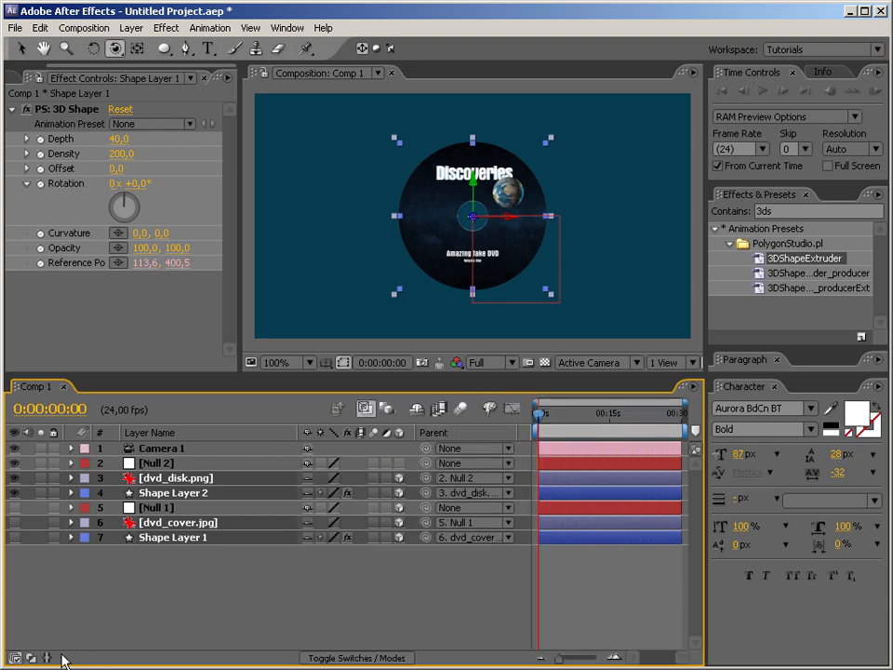
# Orbit the camera around the disc and set the 3D Shape depth of Shape Layer 2 to 10
pyautogui.click(417, 410)
pyautogui.moveTo(431, 284); pyautogui.dragTo(361, 257)
pyautogui.click(417, 410)
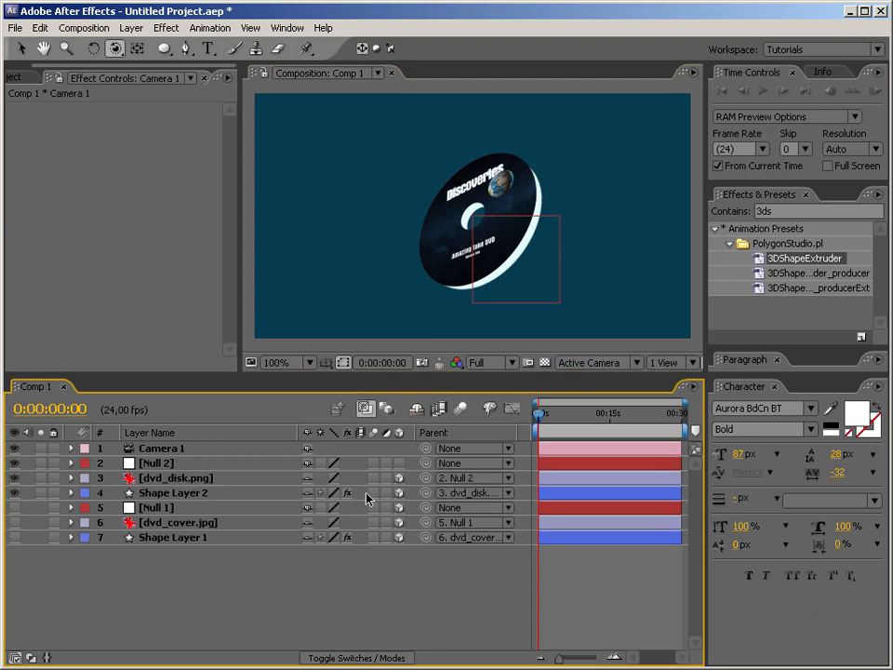
pyautogui.click(195, 490)
pyautogui.click(117, 138)
pyautogui.write('10')
pyautogui.press('Return')
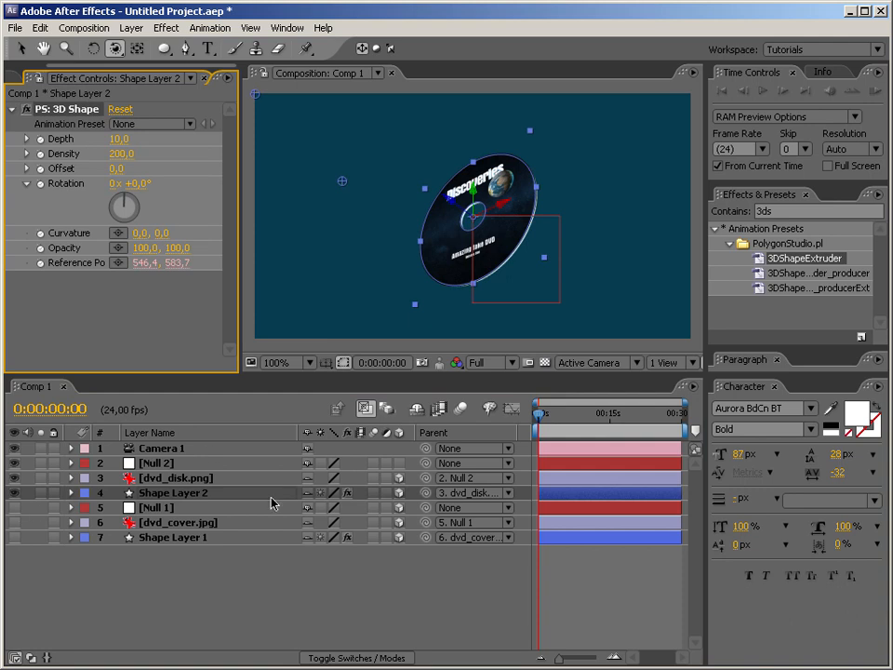
# Make dvd_cover.jpg and Shape Layer 1 visible and adjust the camera to frame the disc beside the case
pyautogui.click(417, 410)
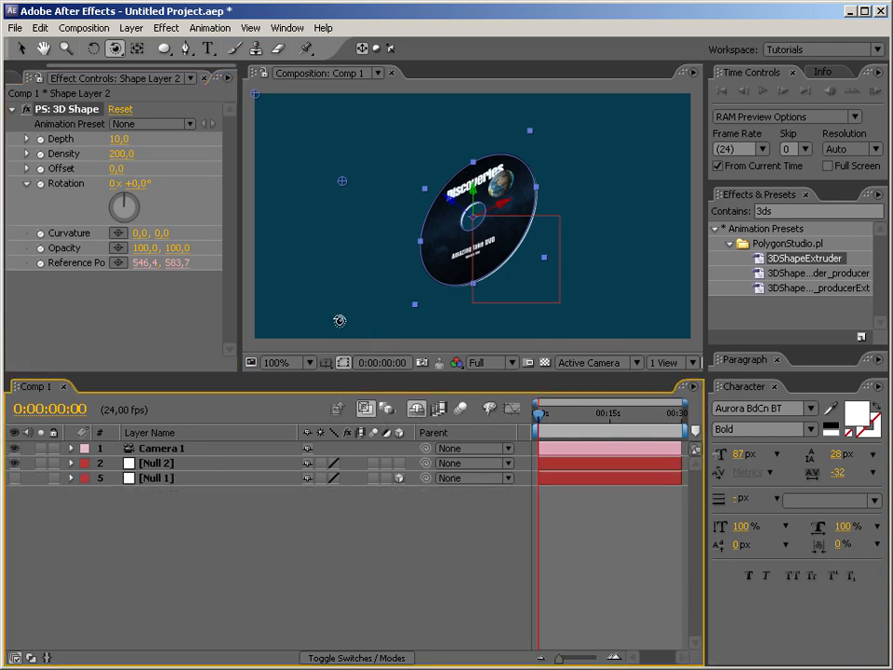
pyautogui.click(157, 462)
pyautogui.moveTo(348, 211); pyautogui.dragTo(563, 276)
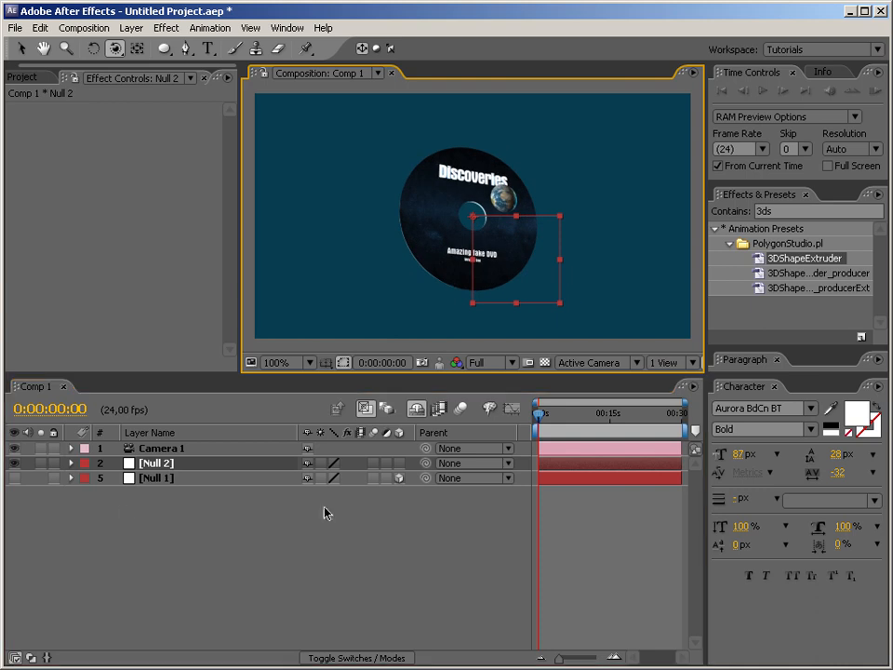
pyautogui.click(420, 411)
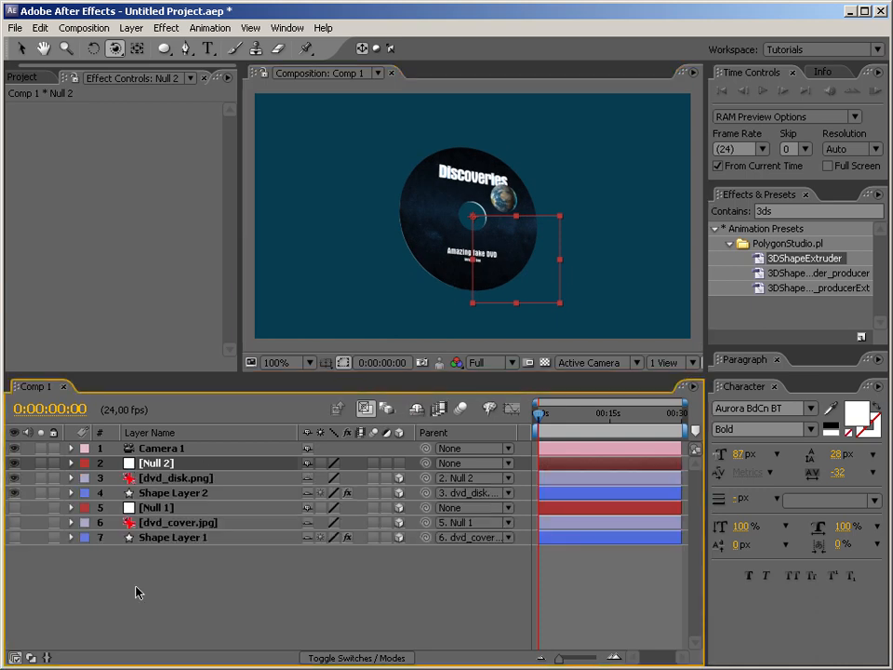
pyautogui.click(14, 537)
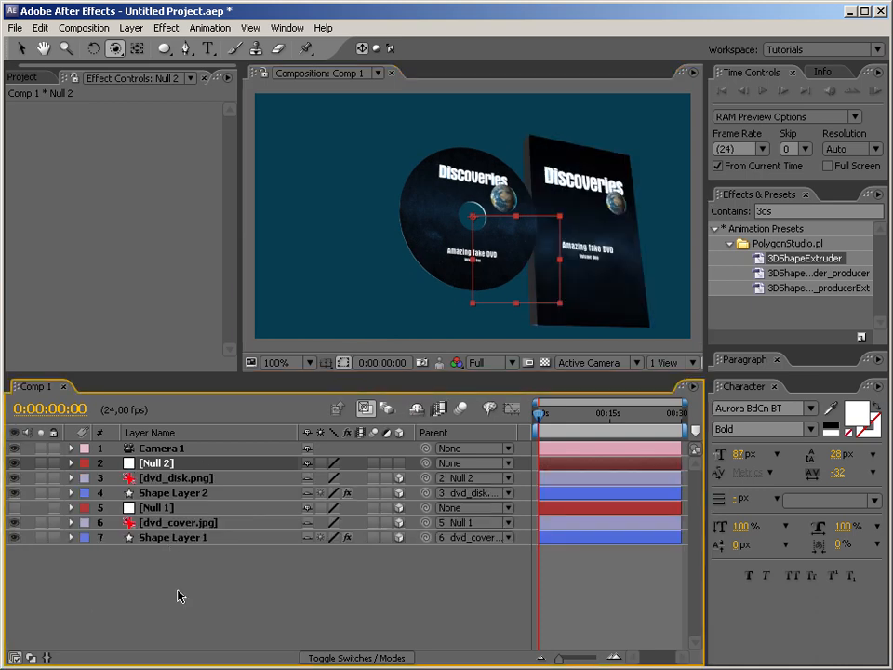
pyautogui.click(211, 602)
pyautogui.moveTo(340, 195); pyautogui.dragTo(397, 305)
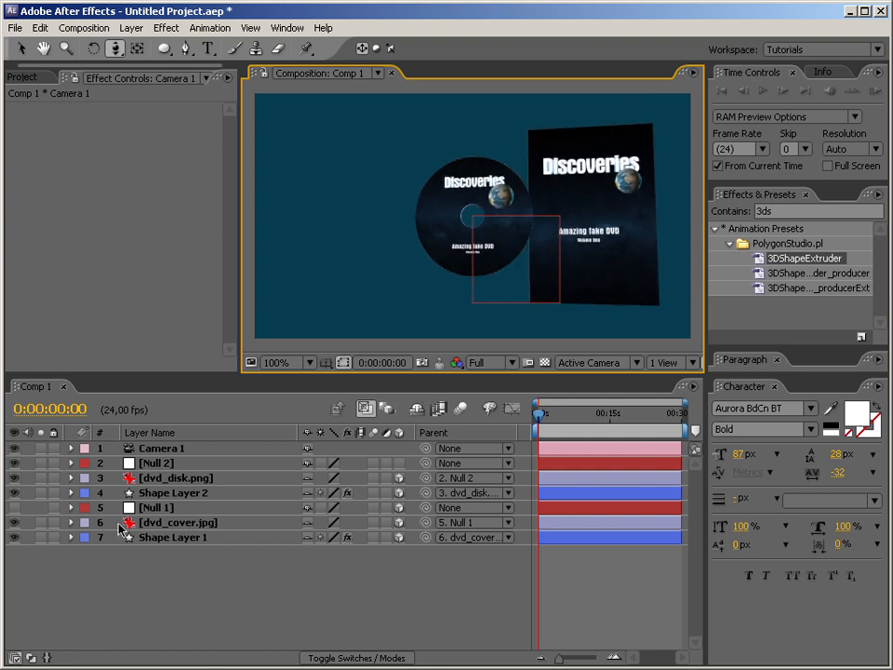
# Hide the shy layers in the timeline and make Null 2 a 3D layer
pyautogui.click(16, 508)
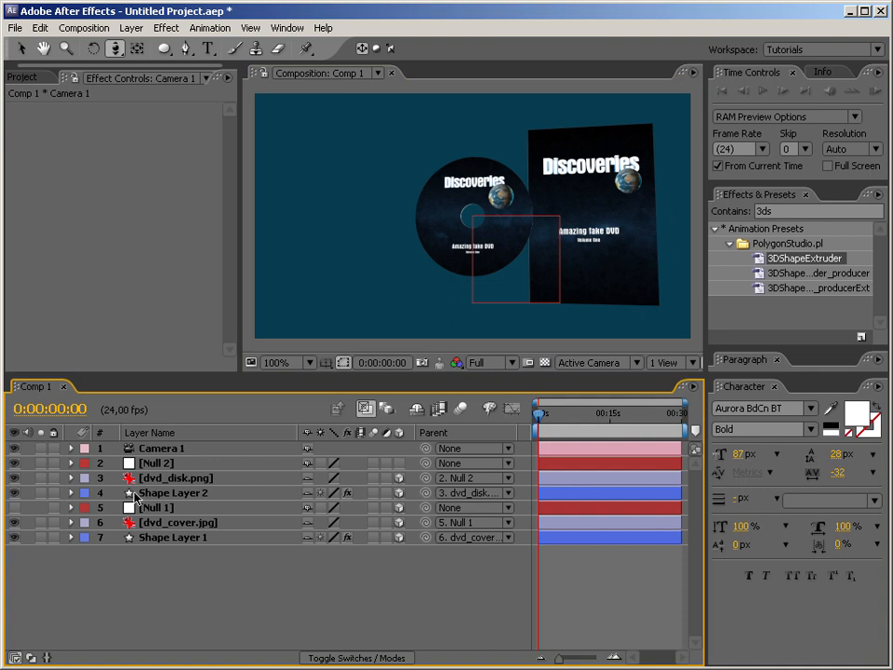
pyautogui.click(168, 467)
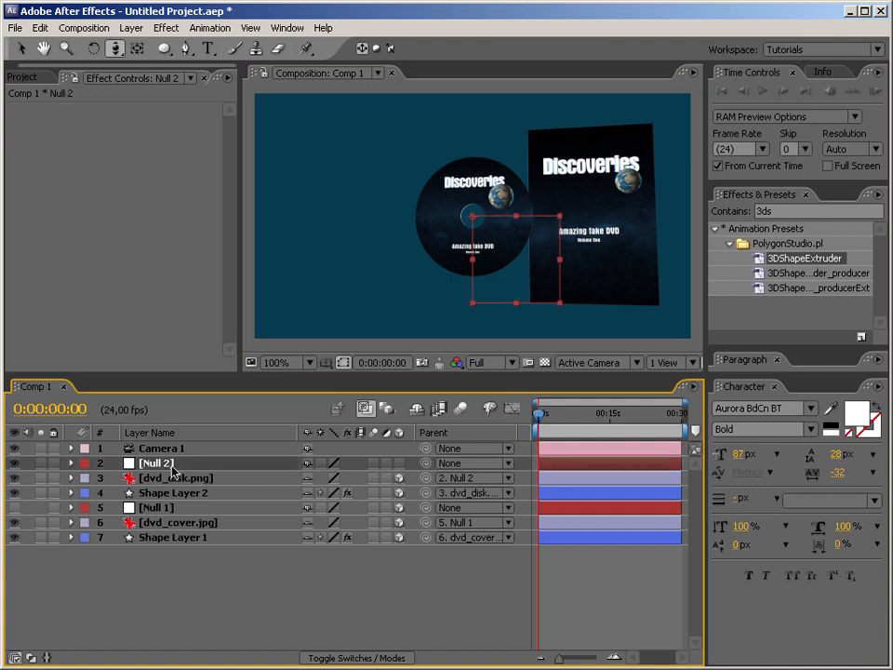
pyautogui.click(416, 407)
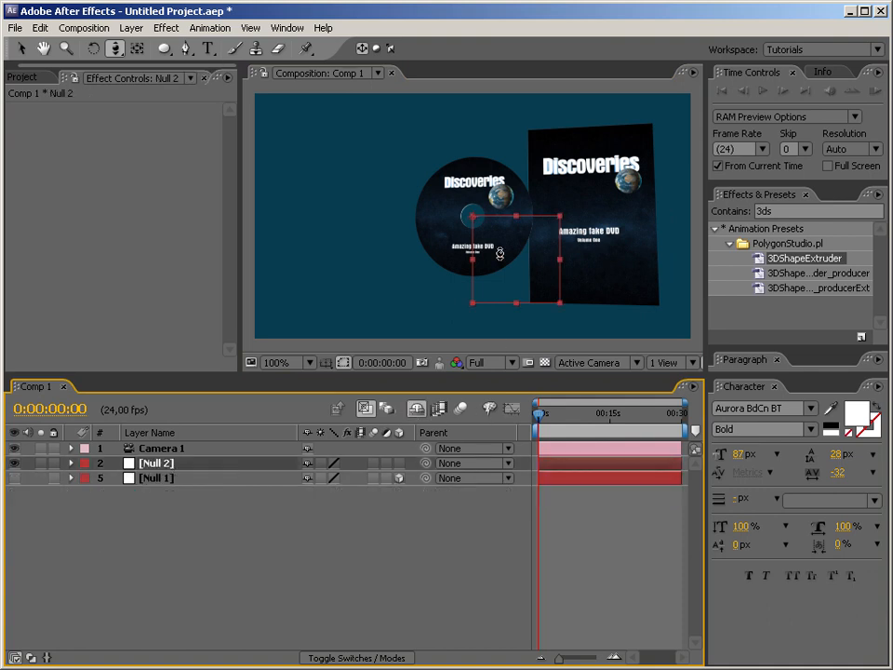
pyautogui.click(20, 48)
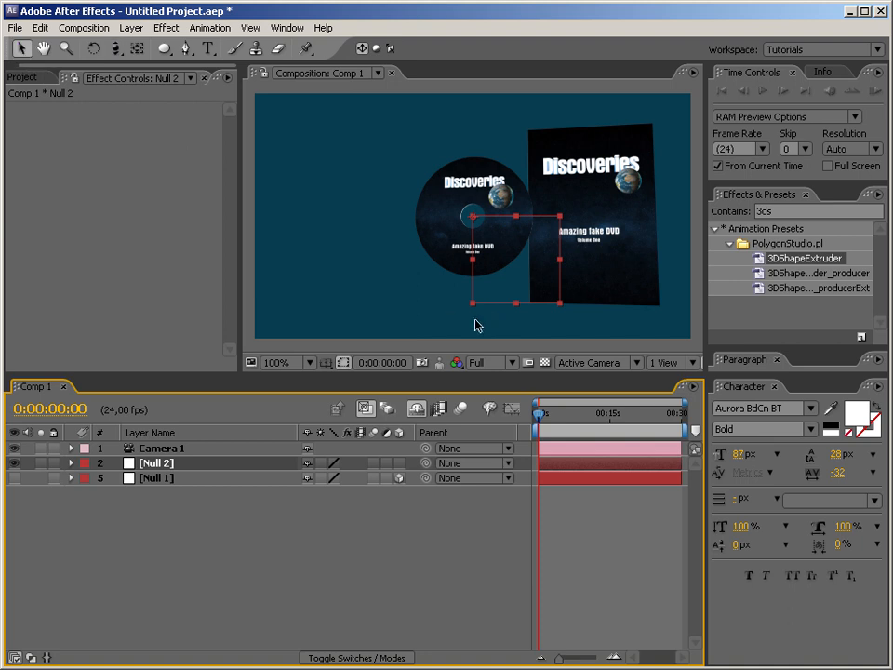
pyautogui.moveTo(399, 462); pyautogui.dragTo(398, 477)
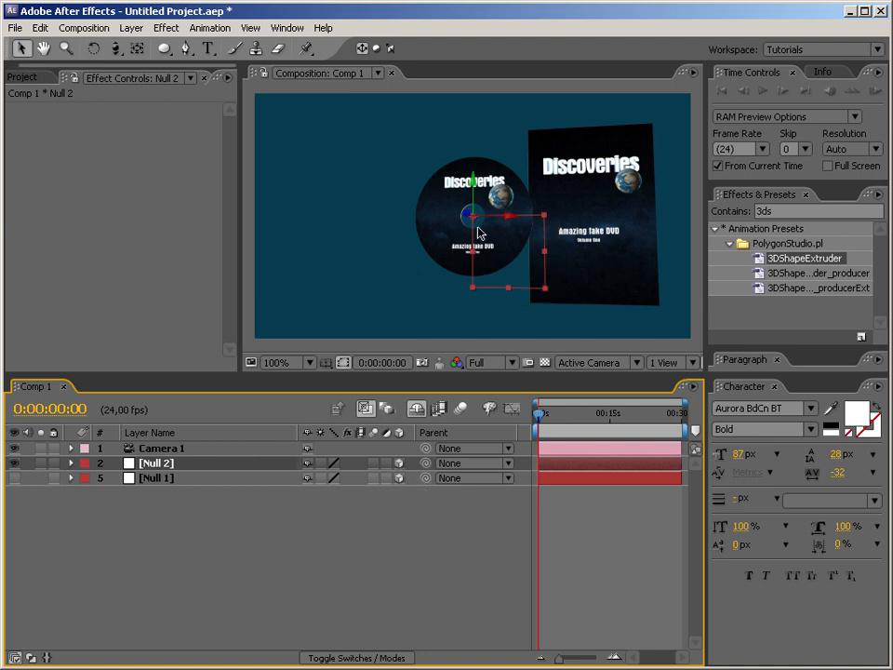
# Move Null 2 to about 405, 175.4, 3.1 and scale it to about 76.6% so the disc fits inside the case
pyautogui.moveTo(503, 223); pyautogui.dragTo(573, 227)
pyautogui.moveTo(521, 213)
pyautogui.mouseDown()
pyautogui.moveTo(517, 222)
pyautogui.moveTo(527, 196)
pyautogui.moveTo(525, 213)
pyautogui.mouseUp()
pyautogui.moveTo(565, 246); pyautogui.dragTo(614, 243)
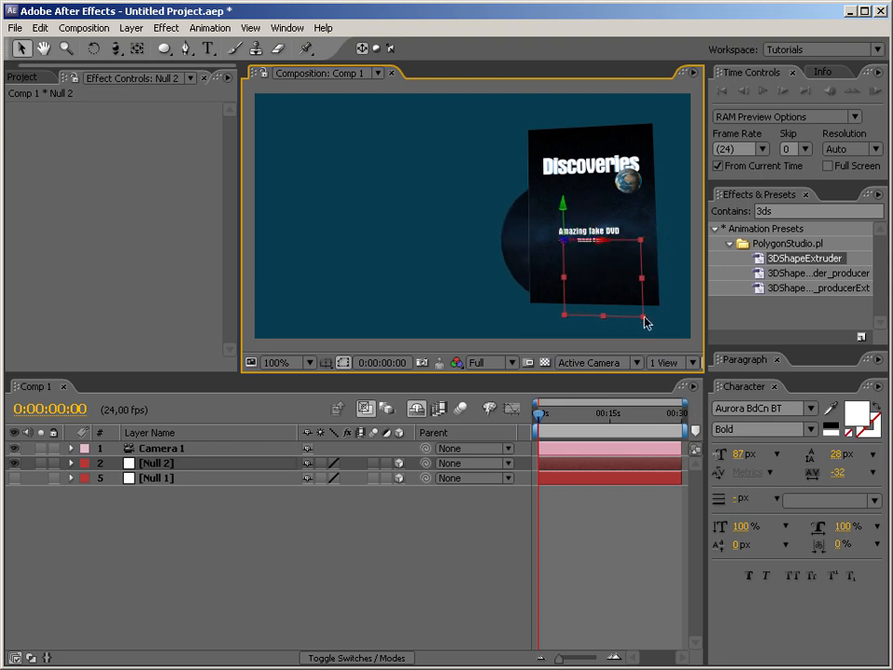
pyautogui.moveTo(646, 323); pyautogui.dragTo(625, 272)
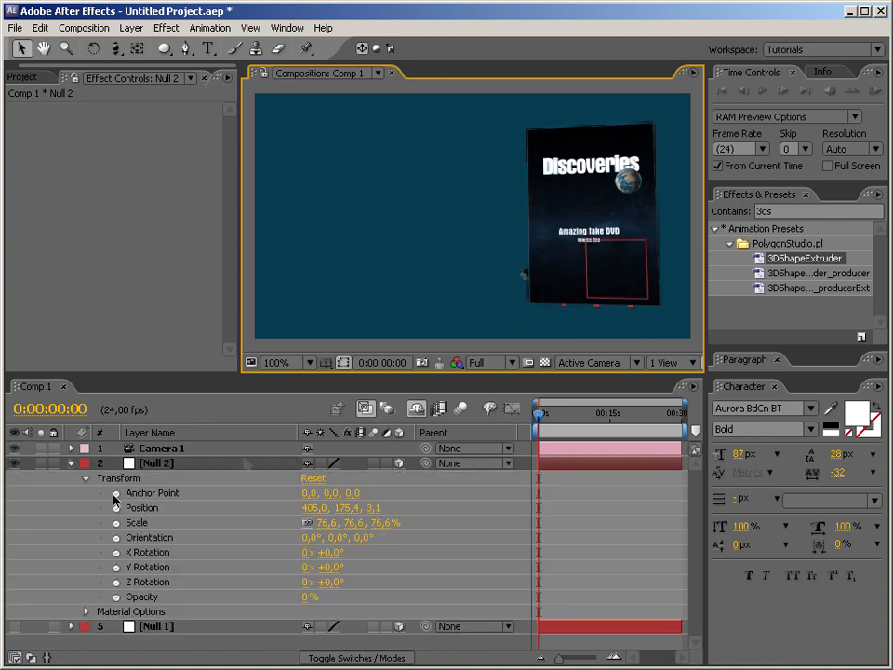
# Reveal Null 2's position and rotation properties and set Position and Z Rotation keyframes at 0:00:00:00
pyautogui.click(70, 463)
pyautogui.click(142, 465)
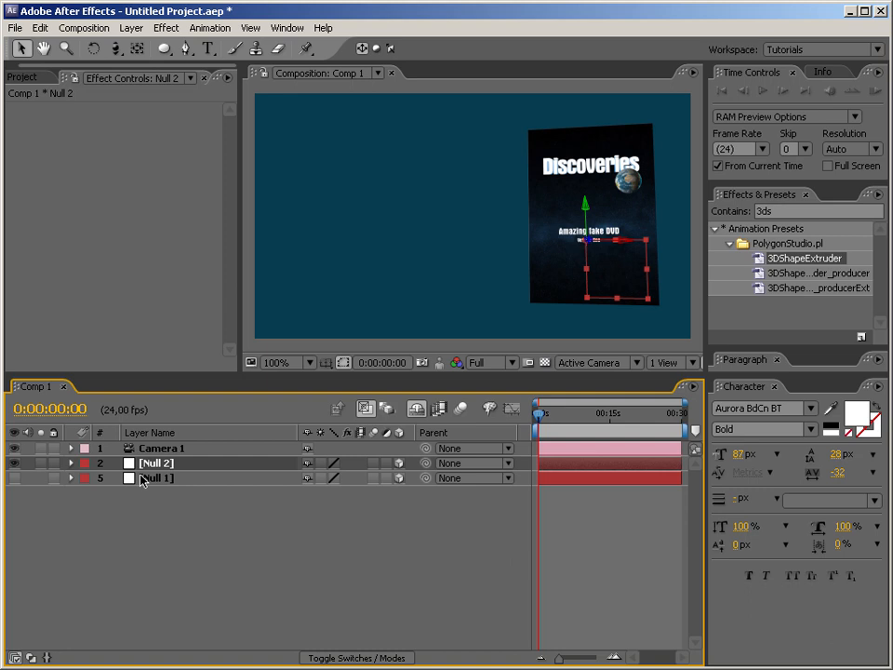
pyautogui.press('p')
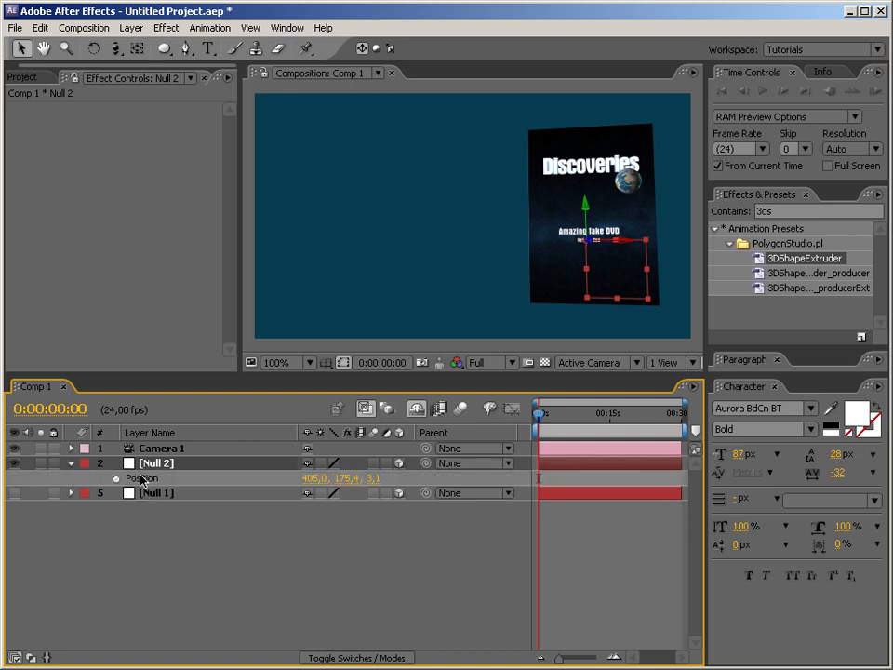
pyautogui.hotkey('shift', 'r')
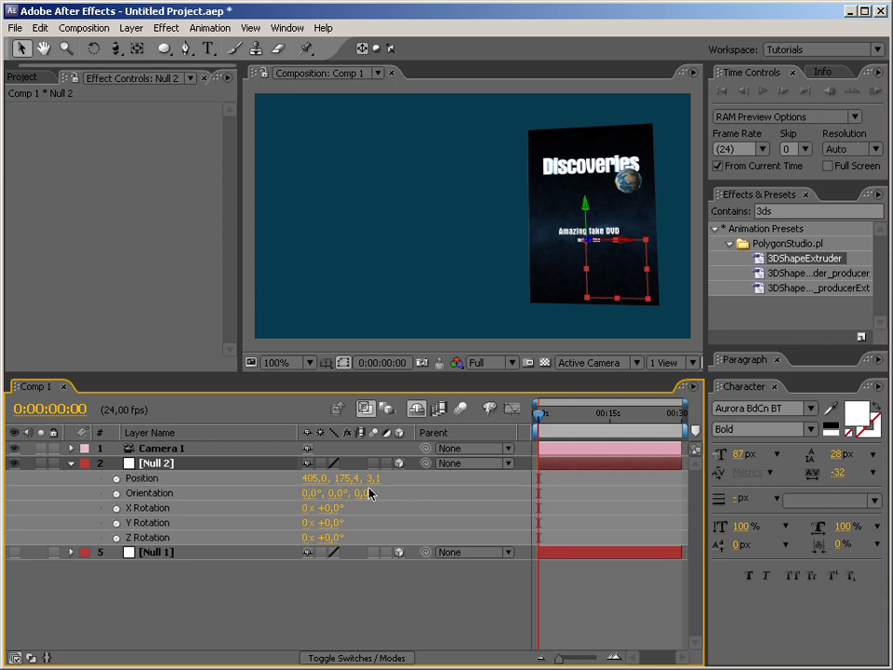
pyautogui.click(115, 479)
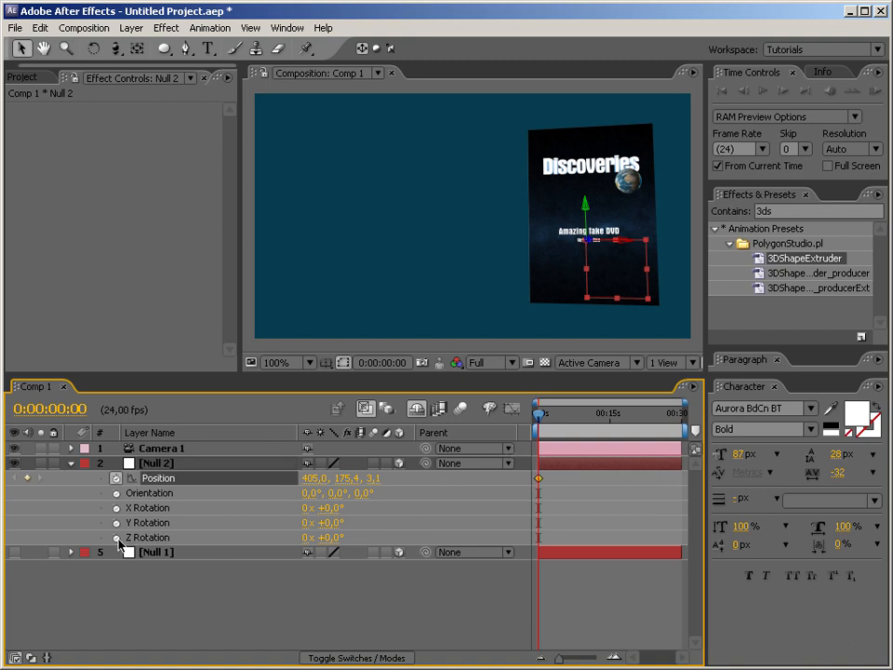
pyautogui.click(116, 538)
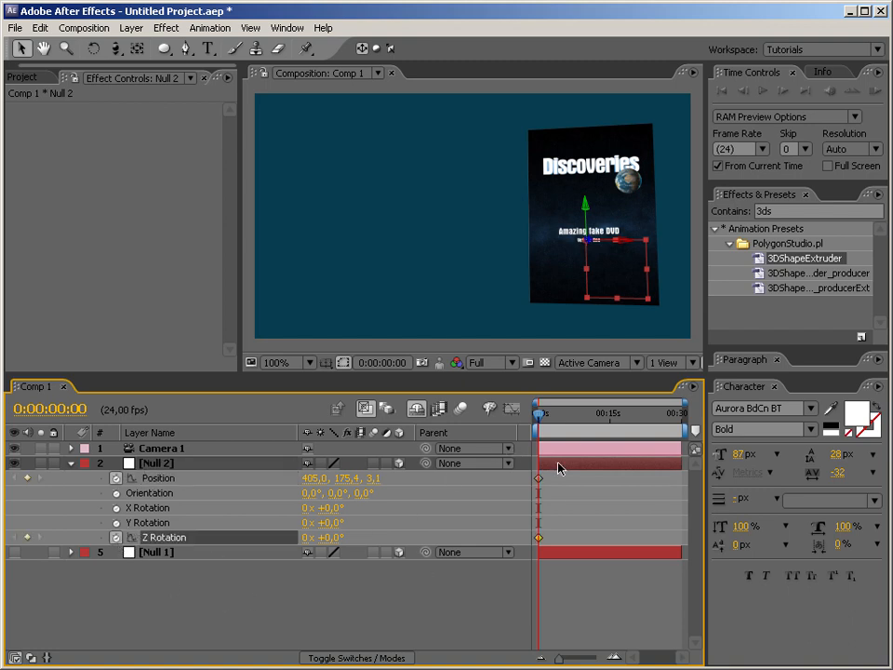
# At 0:00:03:20, slide Null 2 out of the case to X position 103 and set its Z Rotation to -1 revolution
pyautogui.moveTo(541, 421); pyautogui.dragTo(560, 433)
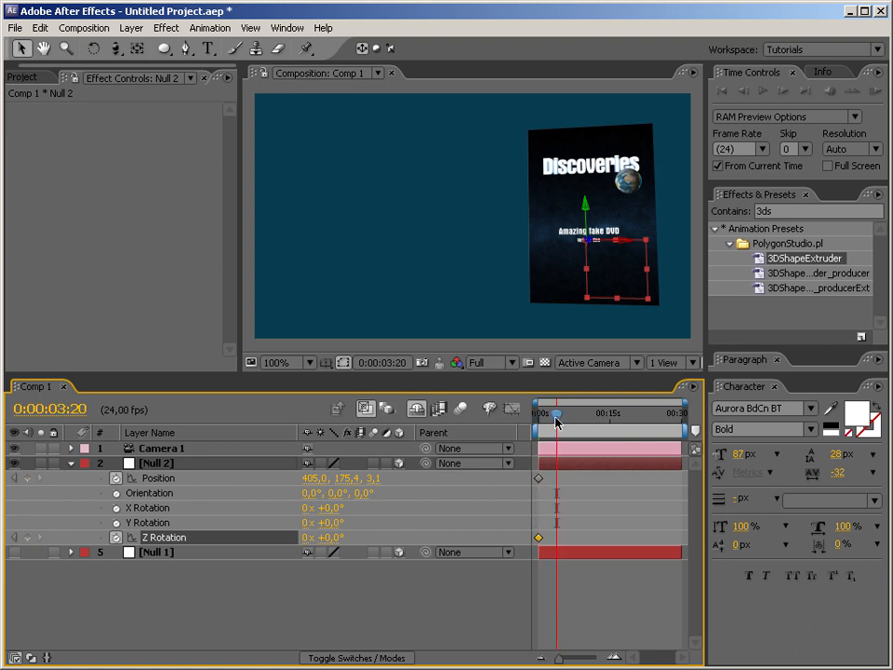
pyautogui.moveTo(625, 244); pyautogui.dragTo(391, 245)
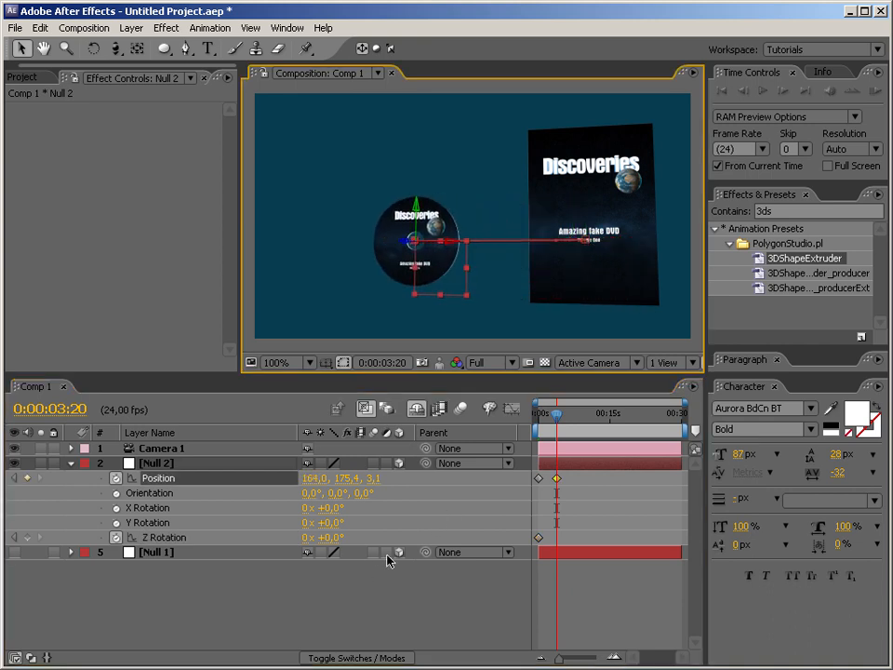
pyautogui.moveTo(326, 538); pyautogui.dragTo(5, 530)
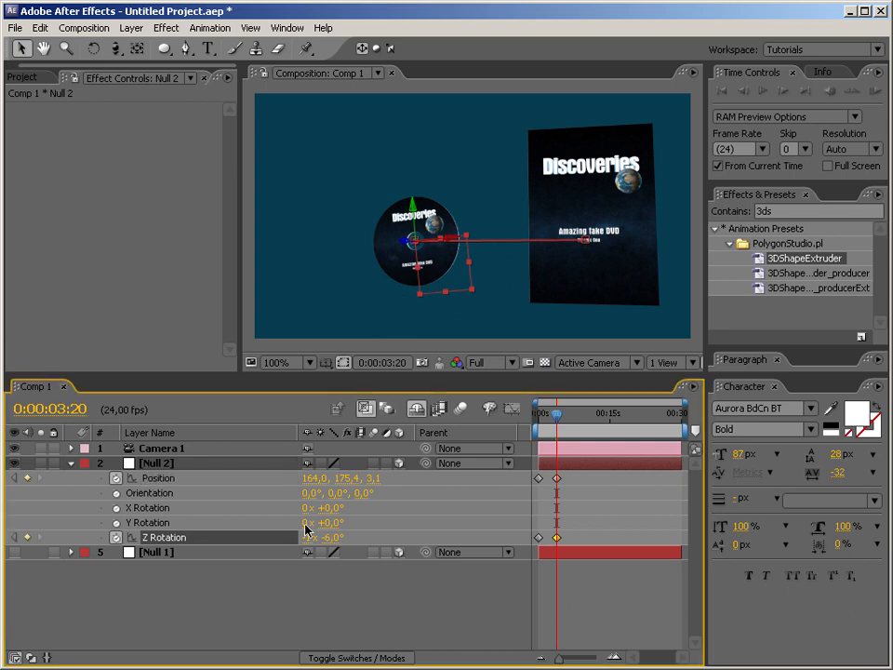
pyautogui.press('Return')
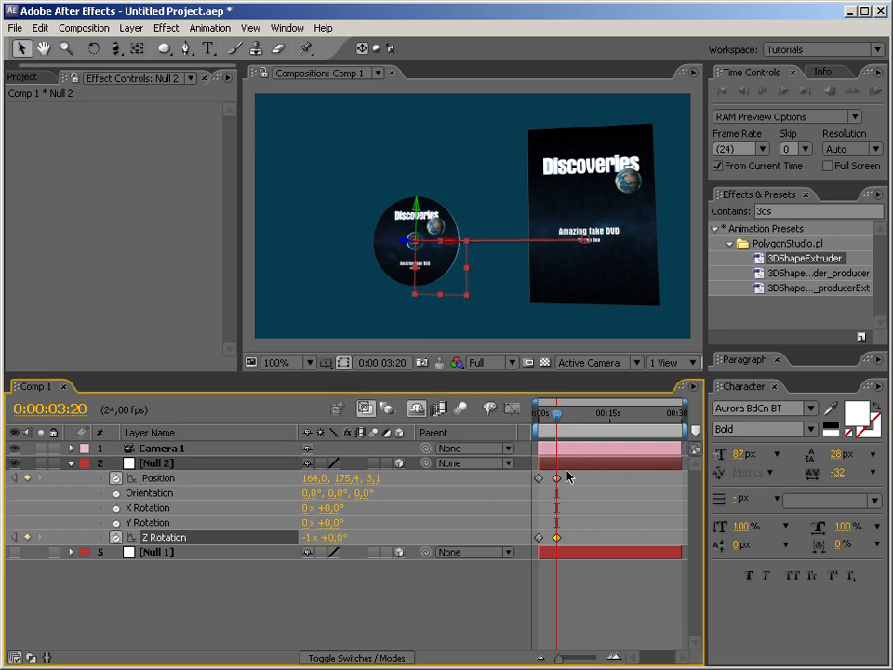
pyautogui.moveTo(554, 423)
pyautogui.mouseDown()
pyautogui.moveTo(542, 423)
pyautogui.moveTo(555, 423)
pyautogui.mouseUp()
pyautogui.moveTo(455, 248); pyautogui.dragTo(402, 249)
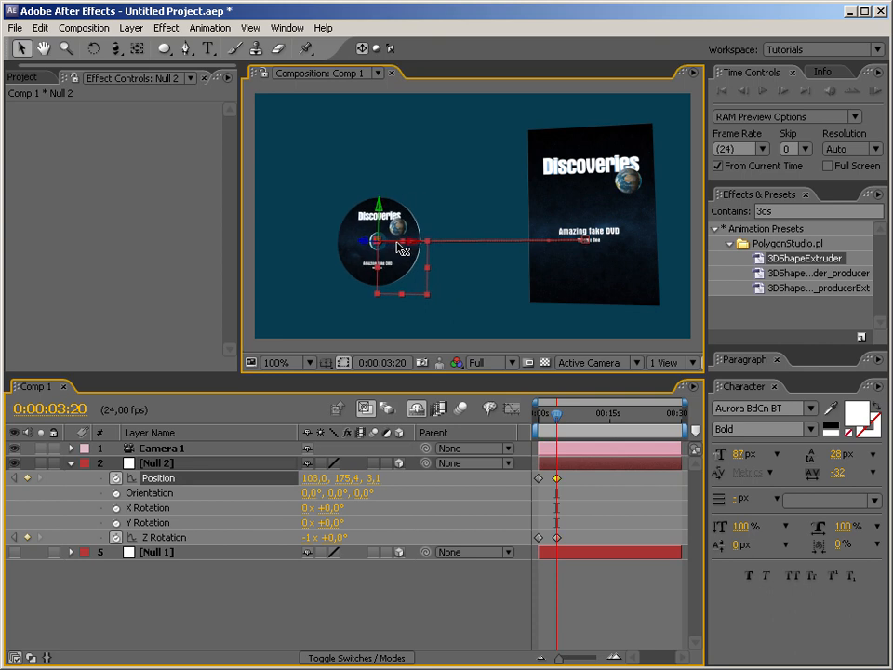
pyautogui.moveTo(556, 413); pyautogui.dragTo(512, 419)
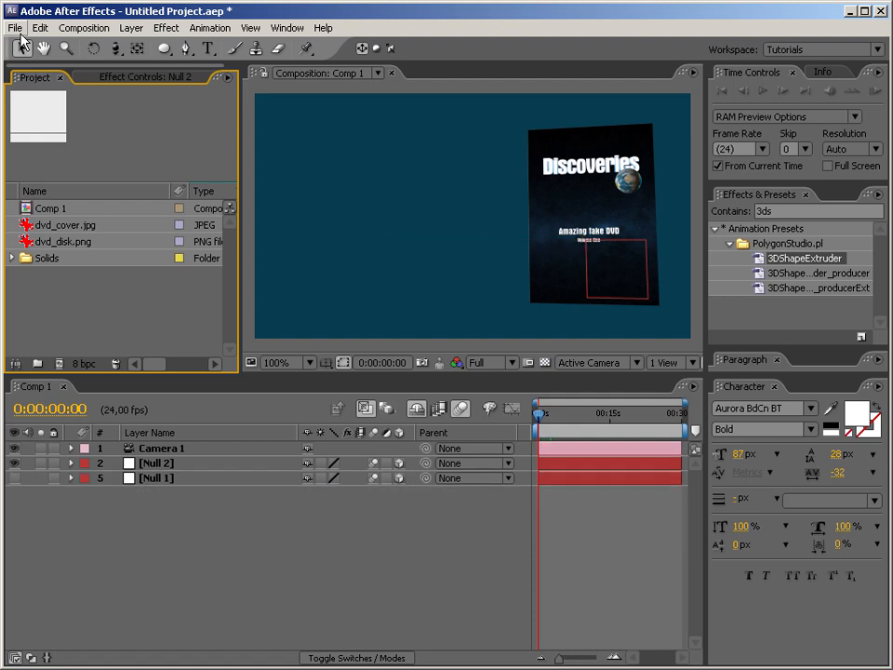
# Start a new project without saving the changes to the current one
pyautogui.click(18, 27)
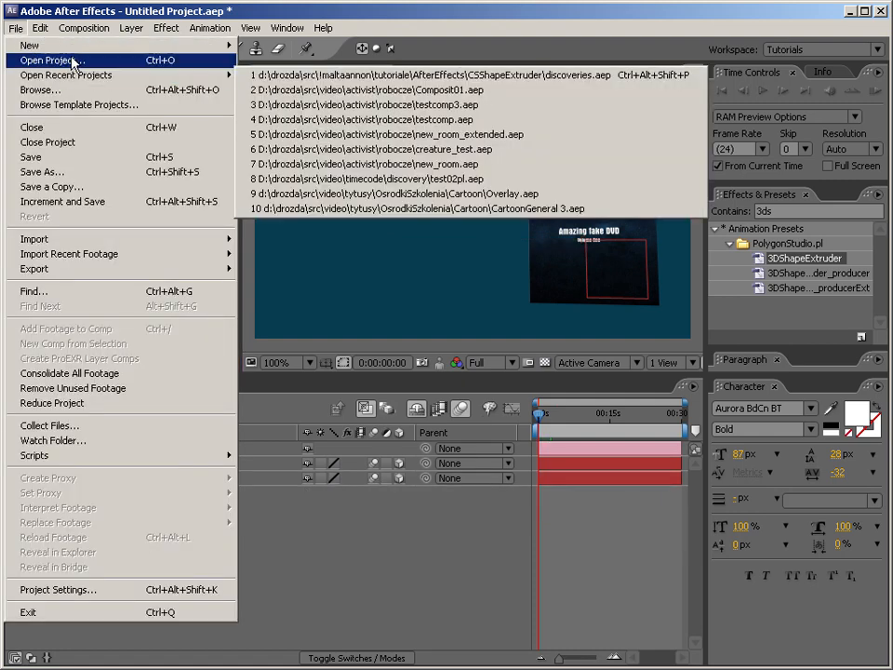
pyautogui.moveTo(73, 47)
pyautogui.click(270, 45)
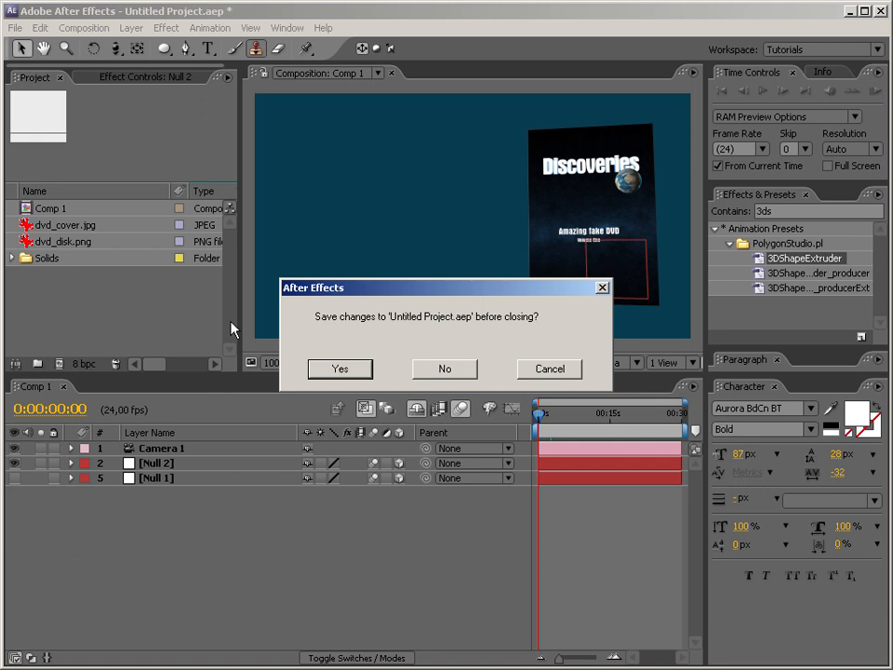
pyautogui.click(431, 368)
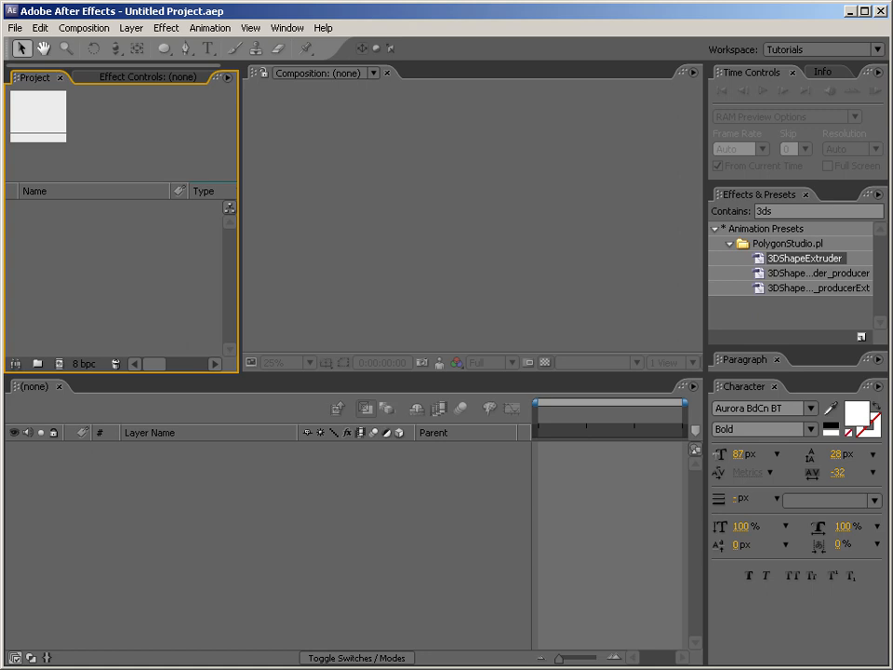
# Import myPod.png into the new project and deselect it
pyautogui.hotkey('ctrl', 'n')
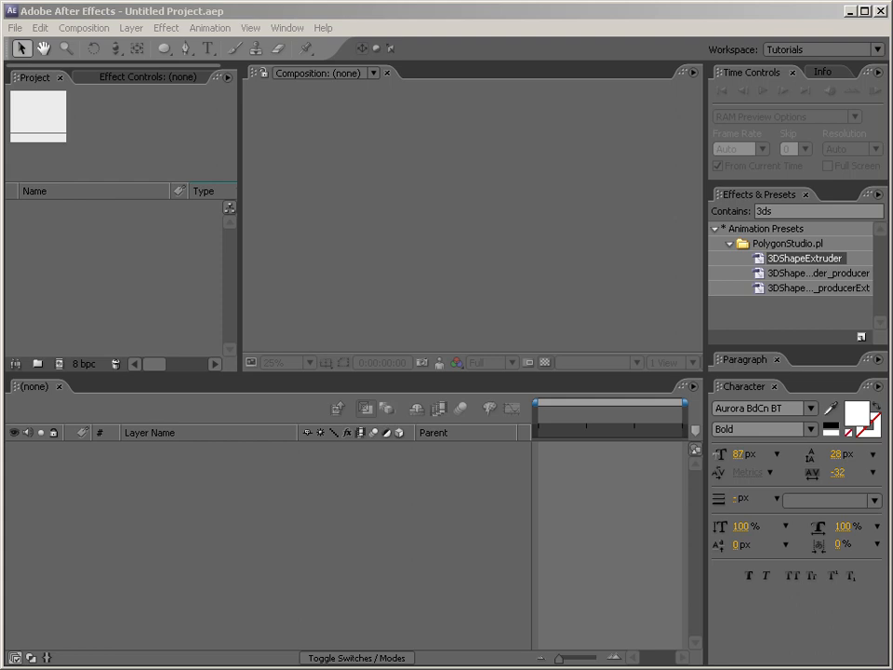
pyautogui.moveTo(174, 298); pyautogui.dragTo(158, 317)
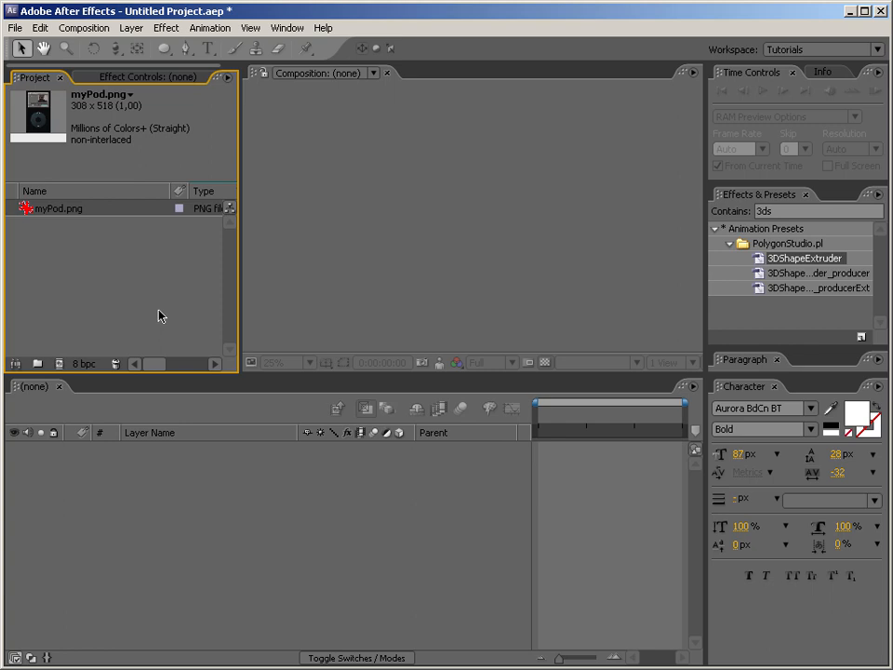
pyautogui.rightClick(136, 288)
pyautogui.click(119, 299)
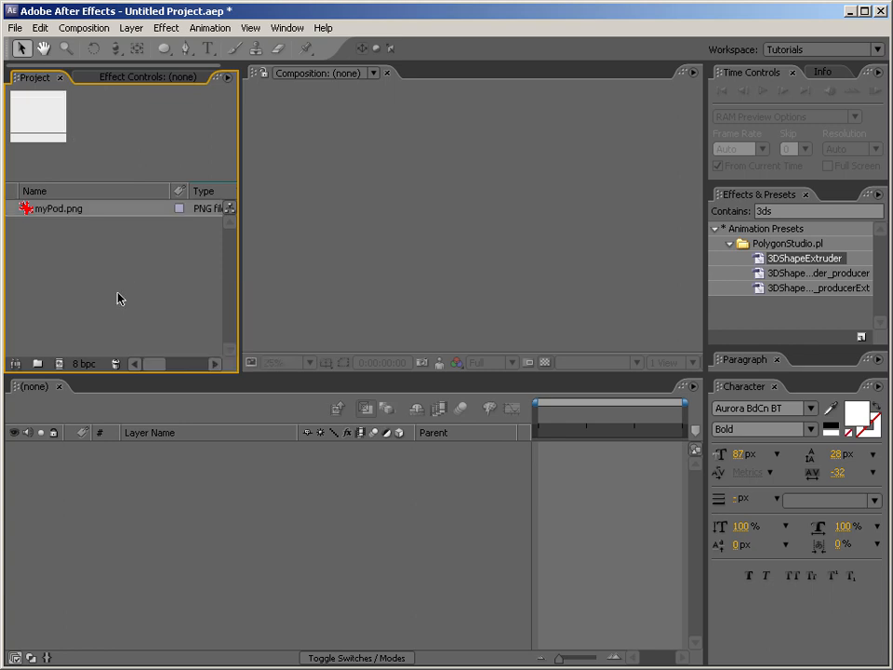
# Create a 500 x 281 composition at 24 fps and add myPod.png to it as a layer
pyautogui.rightClick(119, 298)
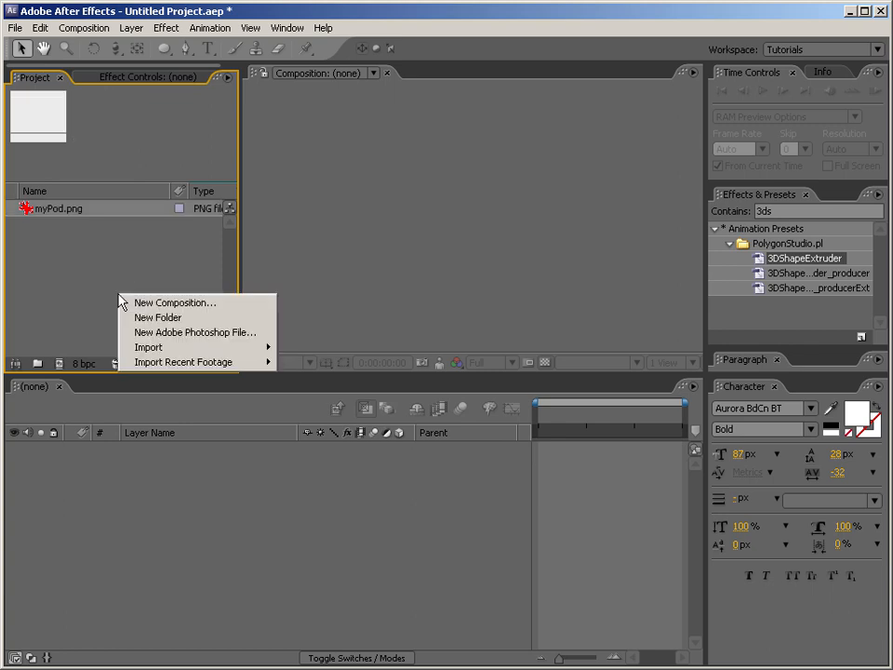
pyautogui.click(140, 301)
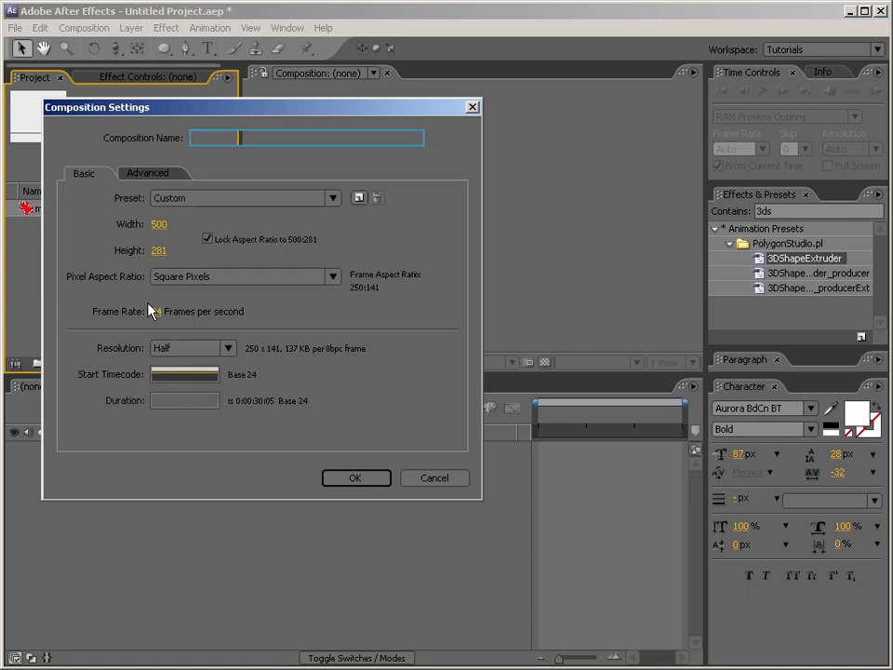
pyautogui.click(371, 478)
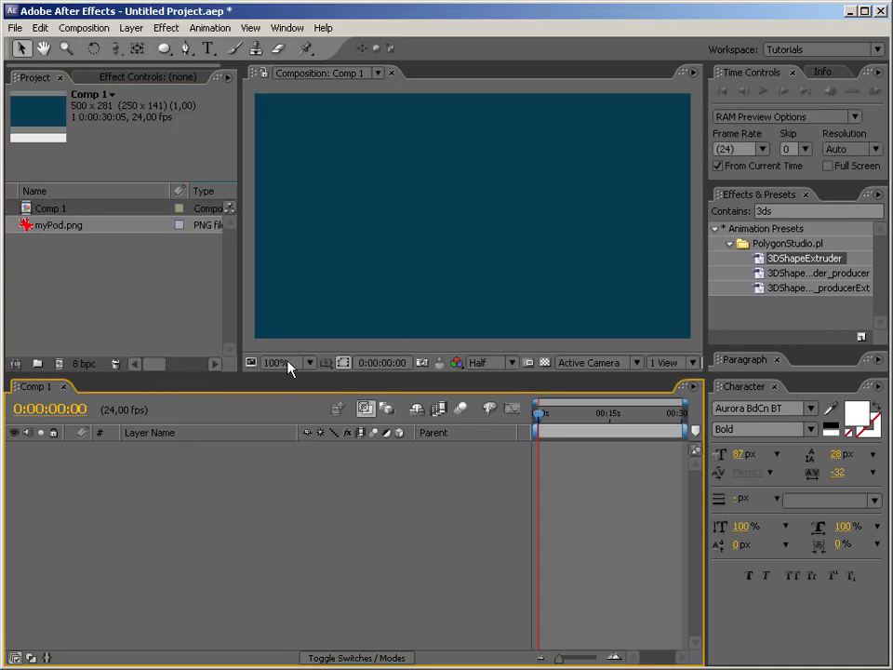
pyautogui.click(39, 272)
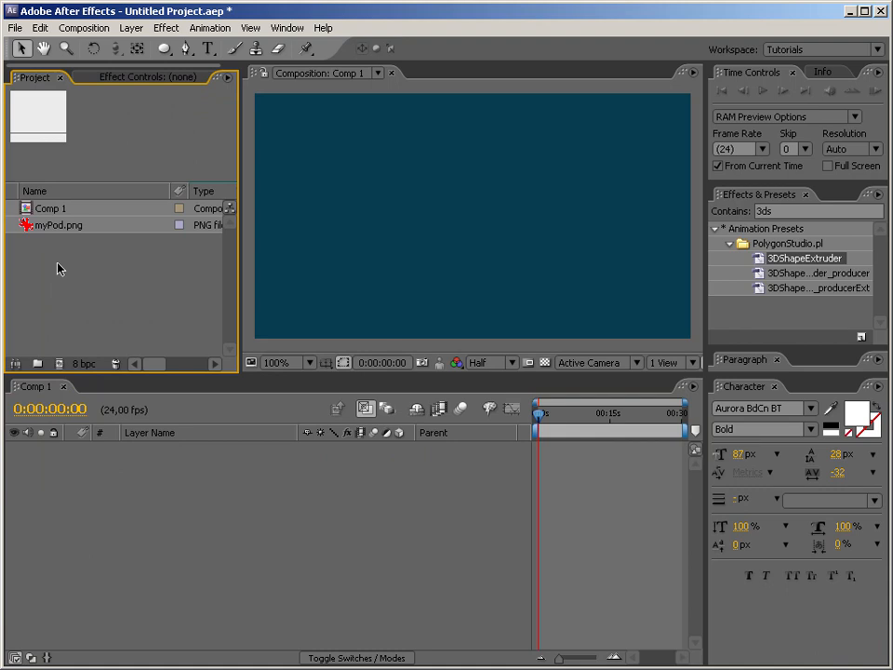
pyautogui.moveTo(73, 228); pyautogui.dragTo(344, 485)
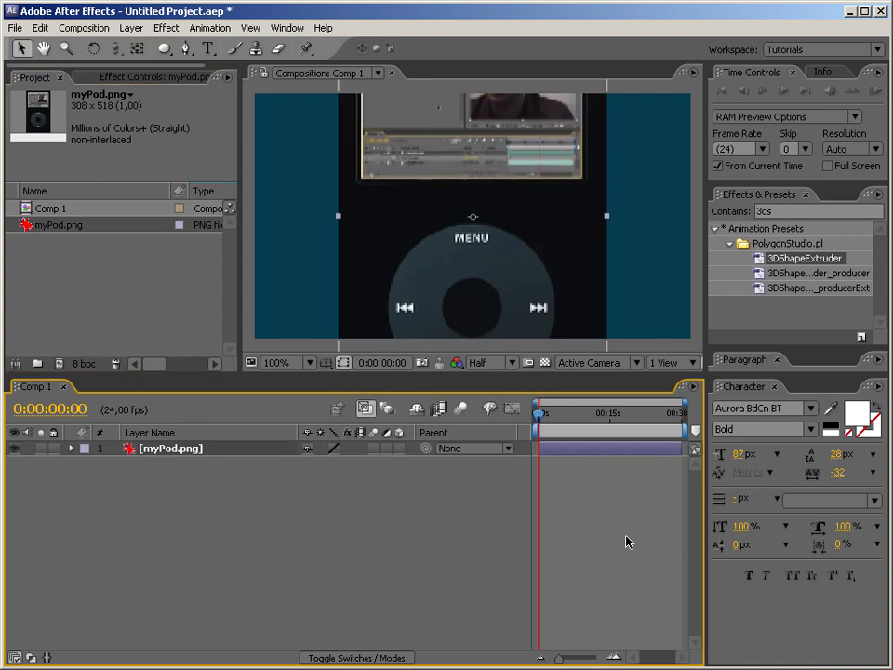
# Scale the myPod.png layer down to about half its size so the whole player fits the frame, then deselect it
pyautogui.press('alt+shift+KP_Subtract')
pyautogui.press('alt+shift+KP_Subtract')
pyautogui.press('alt+shift+KP_Subtract')
pyautogui.press('alt+shift+KP_Subtract')
pyautogui.press('alt+shift+KP_Subtract')
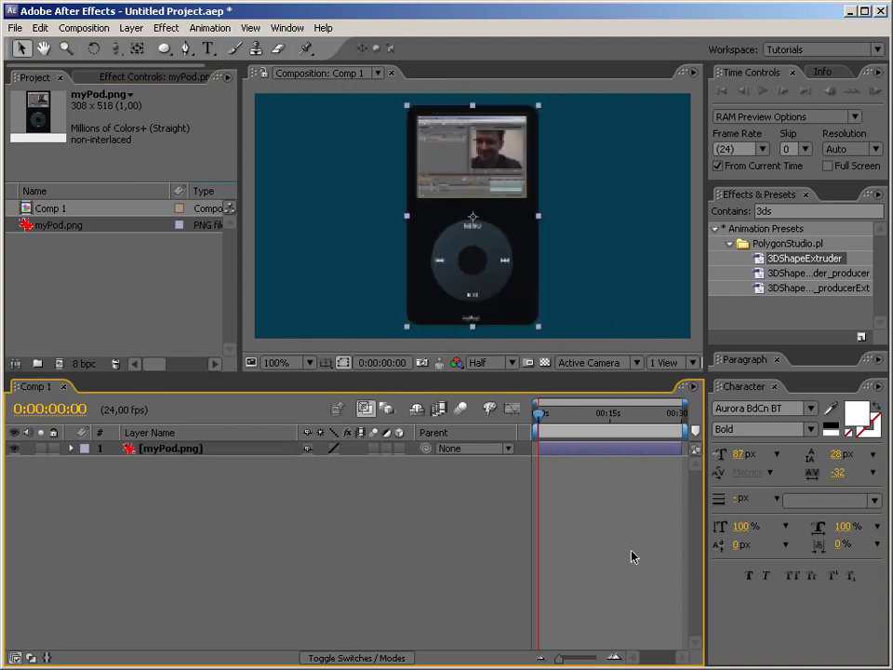
pyautogui.click(467, 583)
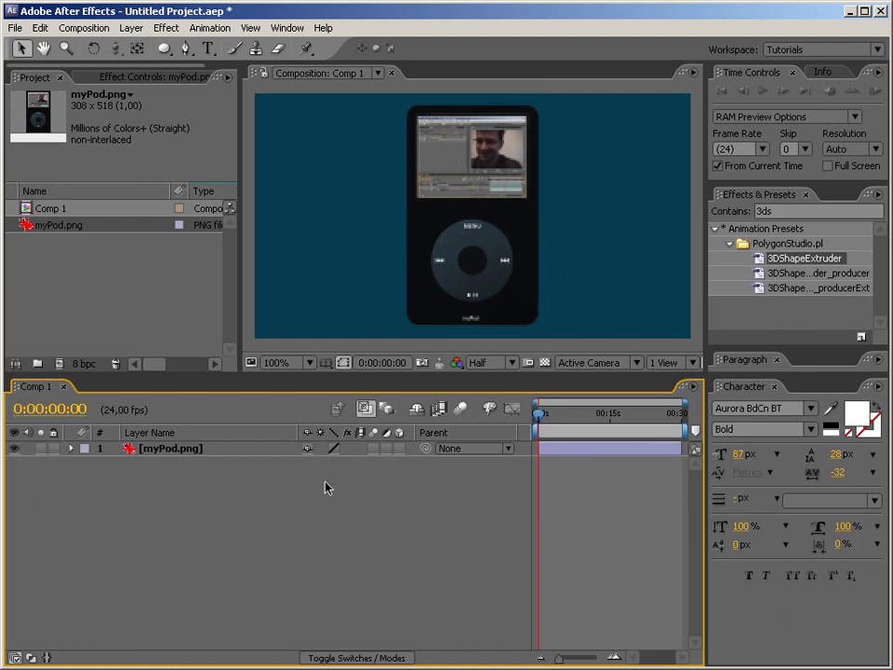
# Set the composition preview resolution to Full
pyautogui.click(486, 362)
pyautogui.click(496, 378)
pyautogui.click(402, 514)
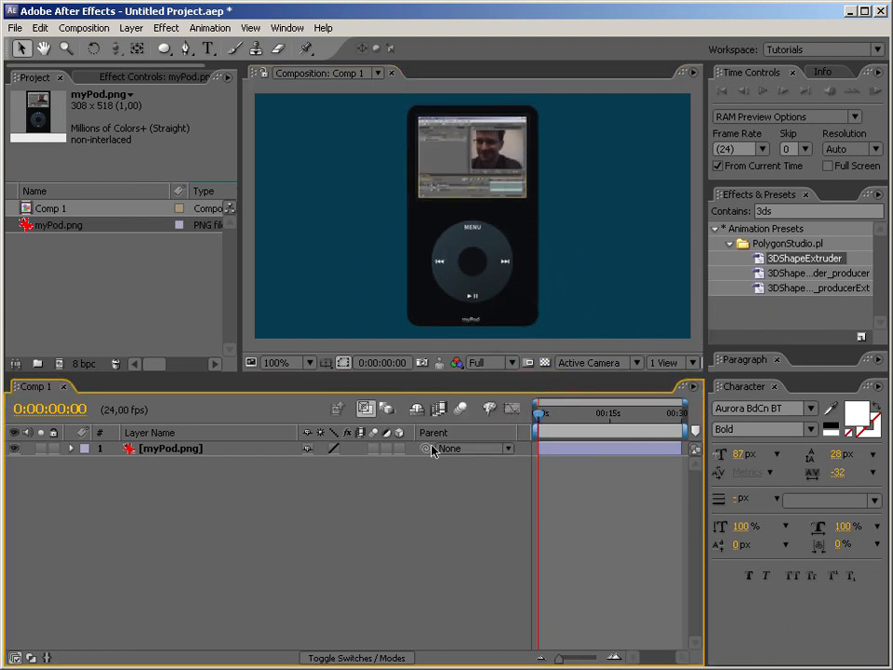
pyautogui.rightClick(229, 555)
pyautogui.moveTo(260, 562)
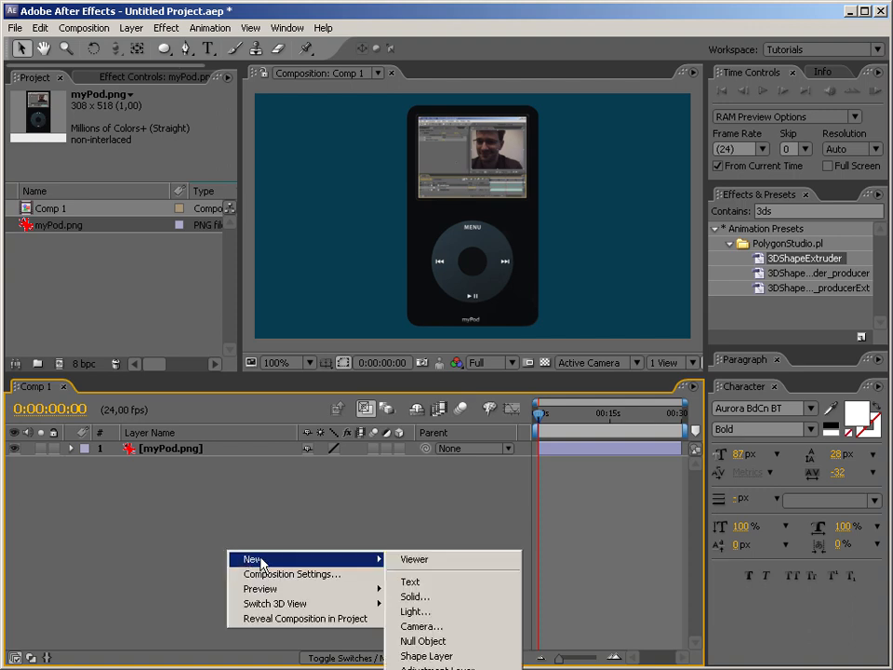
pyautogui.click(444, 653)
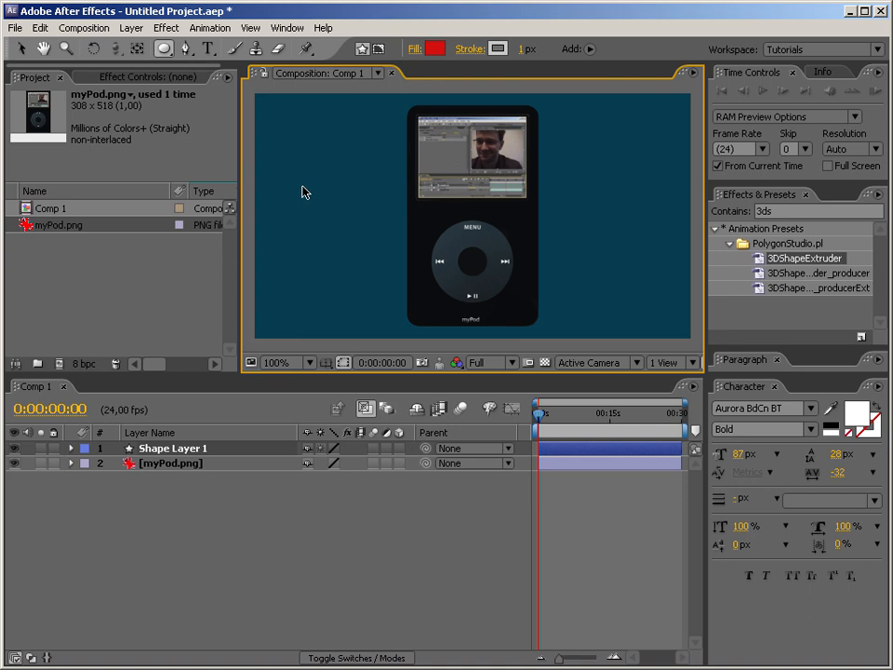
pyautogui.press('Delete')
# Draw a rounded rectangle shape on a new shape layer, covering the full outline of the player
pyautogui.moveTo(164, 49); pyautogui.dragTo(223, 74)
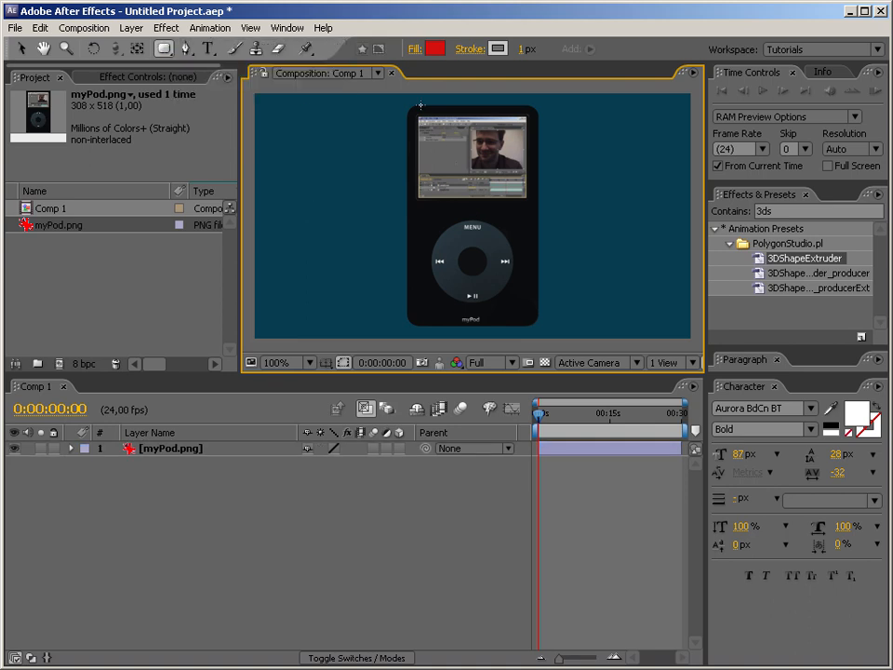
pyautogui.moveTo(407, 106); pyautogui.dragTo(538, 325)
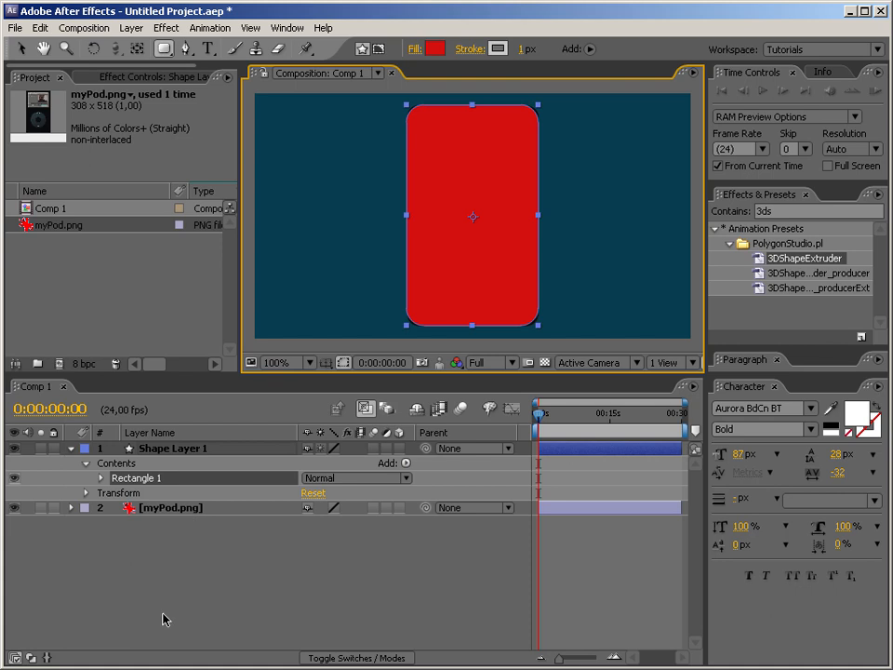
pyautogui.click(262, 561)
# Set the rounded rectangle's fill to black and move the myPod.png layer above Shape Layer 1
pyautogui.click(156, 478)
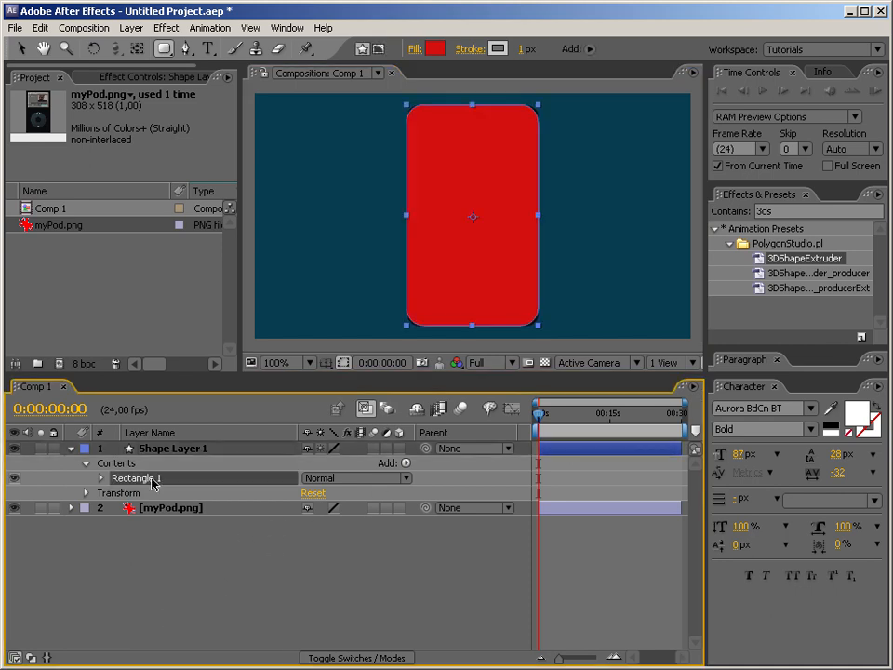
pyautogui.click(102, 479)
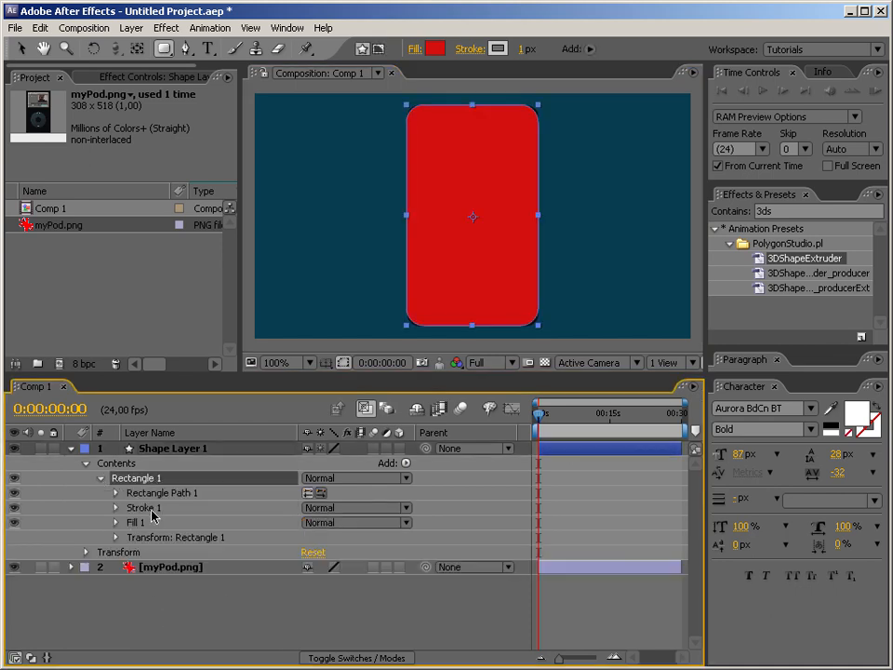
pyautogui.click(142, 508)
pyautogui.click(136, 524)
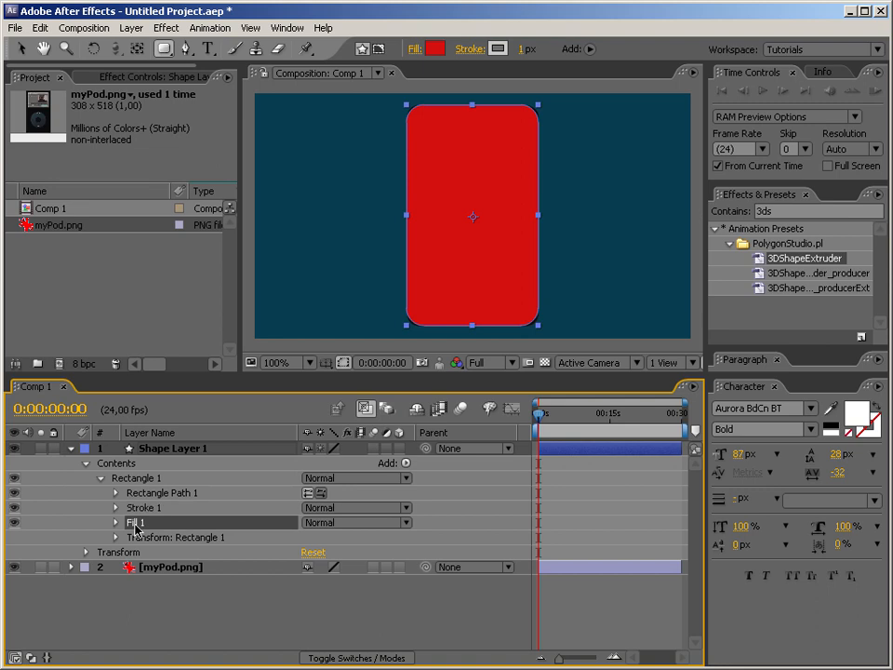
pyautogui.click(435, 49)
pyautogui.moveTo(413, 400); pyautogui.dragTo(415, 459)
pyautogui.click(588, 242)
pyautogui.click(168, 596)
pyautogui.moveTo(171, 566); pyautogui.dragTo(140, 442)
pyautogui.click(100, 492)
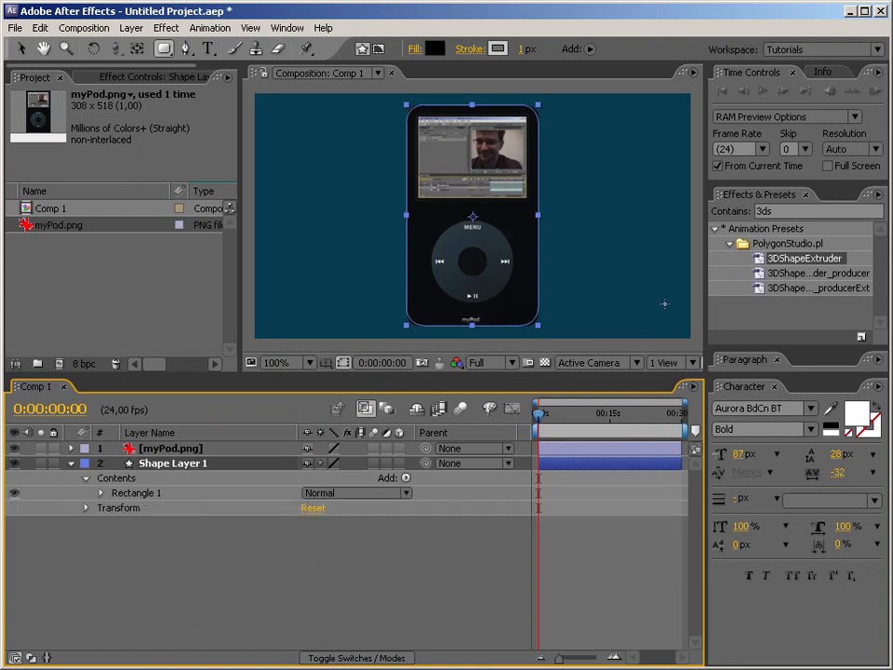
# Apply the 3DShapeExtruder preset to Shape Layer 1 and move Rectangle 1 inside Group 1
pyautogui.moveTo(793, 265); pyautogui.dragTo(186, 470)
pyautogui.click(141, 494)
pyautogui.click(100, 508)
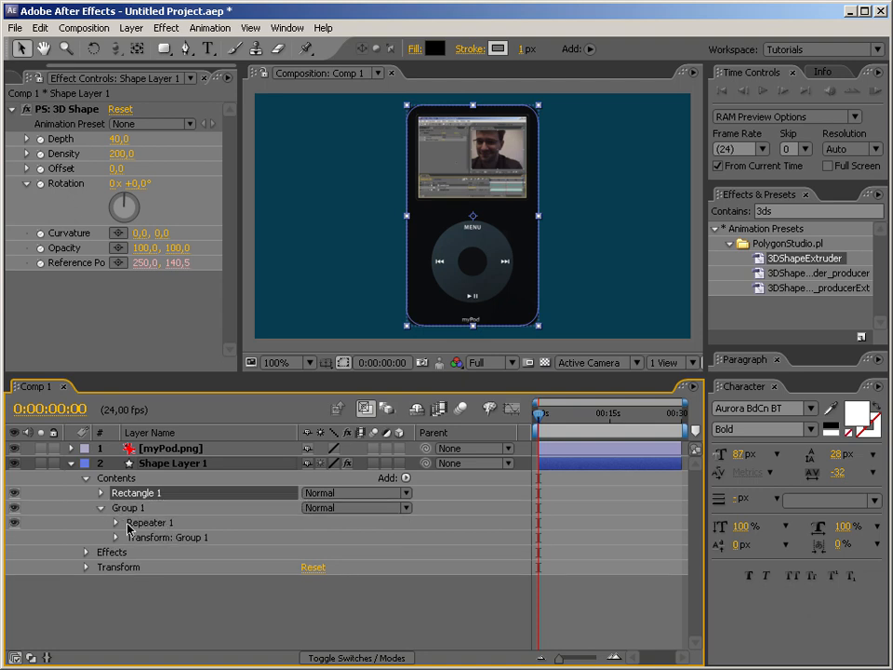
pyautogui.moveTo(140, 492); pyautogui.dragTo(111, 516)
pyautogui.click(101, 492)
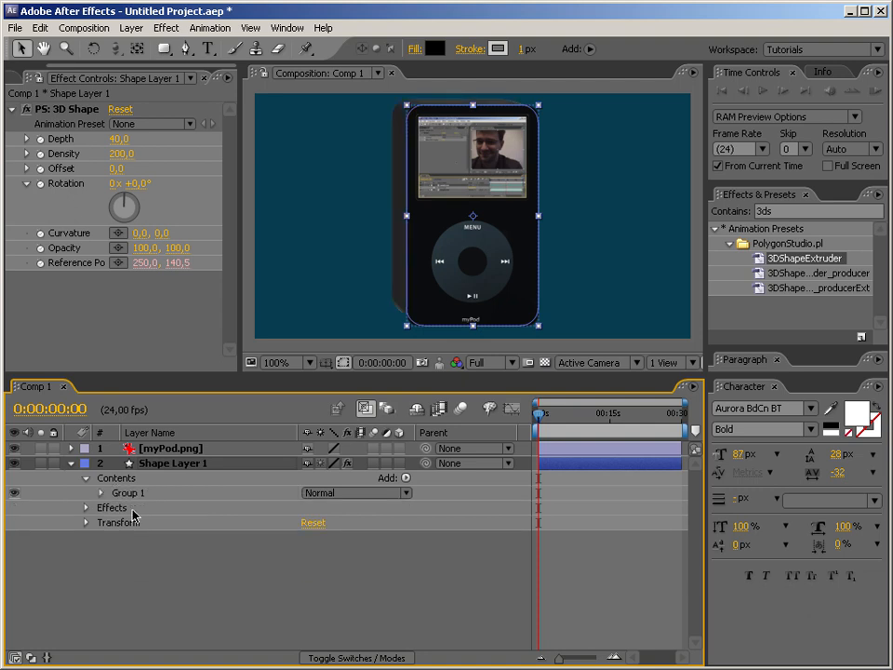
# Make Shape Layer 1 a 3D layer and add a camera with the 35mm preset
pyautogui.click(399, 463)
pyautogui.rightClick(372, 615)
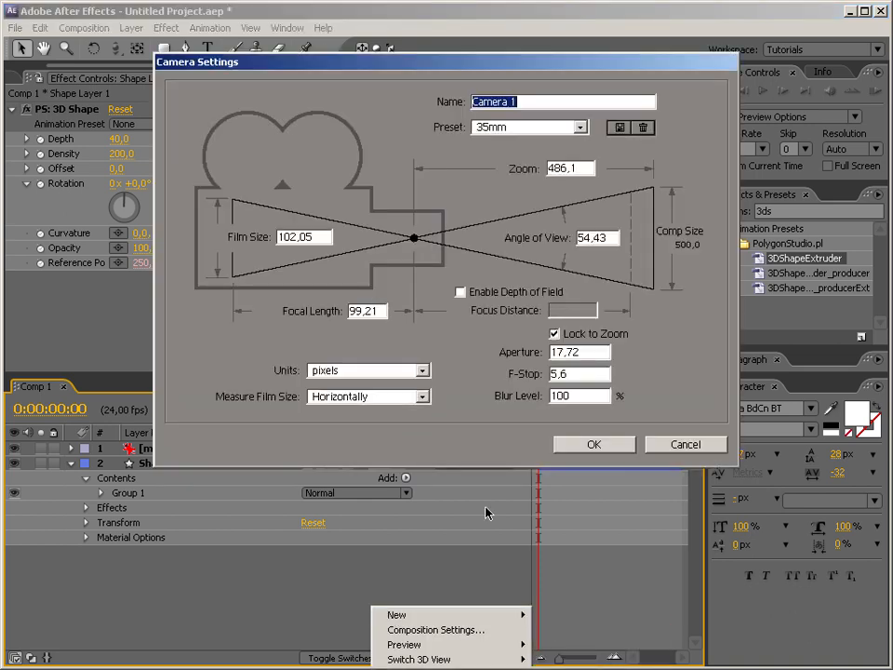
pyautogui.click(593, 445)
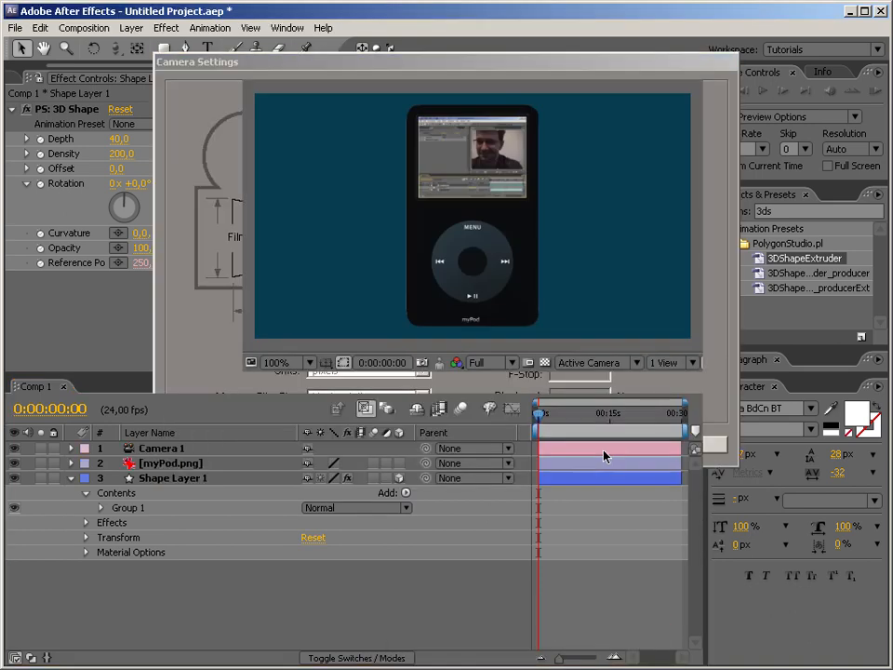
# Parent Shape Layer 1 to myPod.png, and parent myPod.png to a new null object placed below Camera 1
pyautogui.click(168, 478)
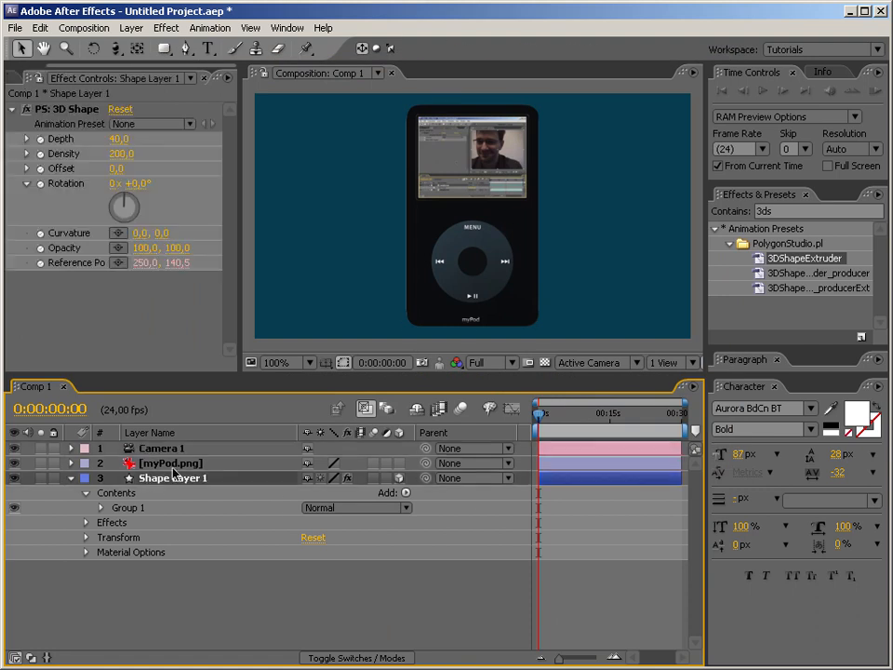
pyautogui.moveTo(426, 479); pyautogui.dragTo(158, 462)
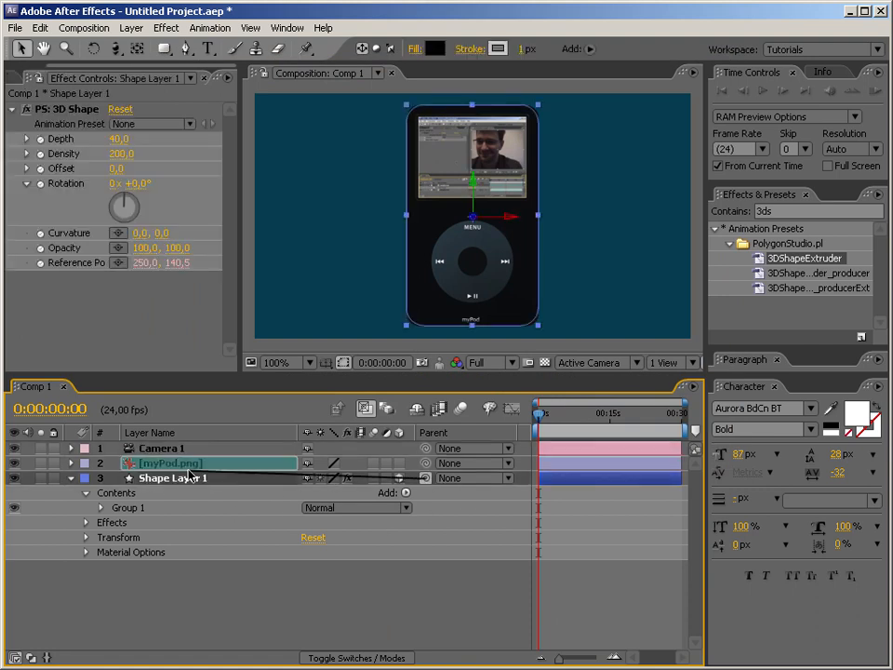
pyautogui.rightClick(197, 623)
pyautogui.moveTo(226, 634)
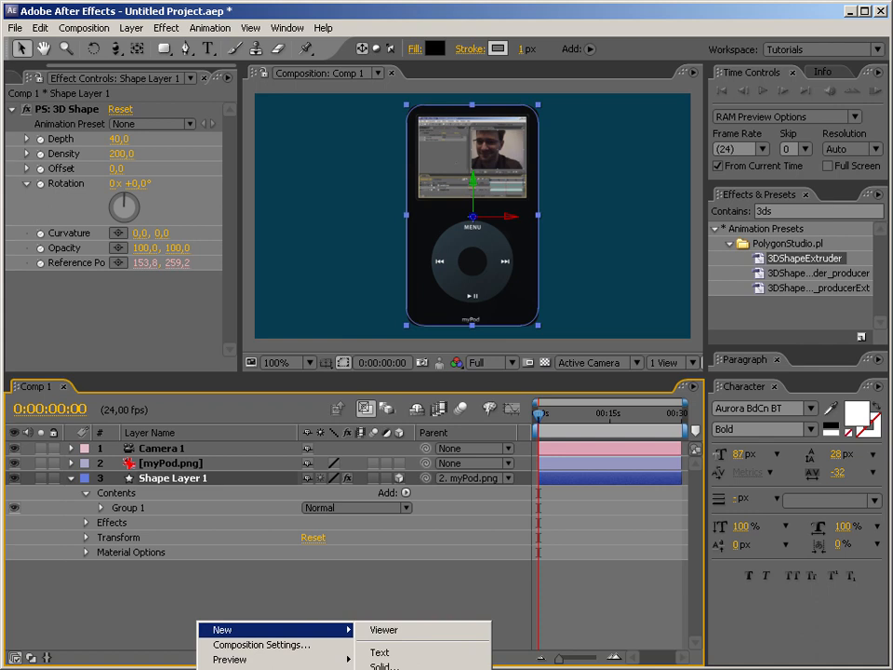
pyautogui.click(395, 669)
pyautogui.moveTo(158, 447); pyautogui.dragTo(182, 479)
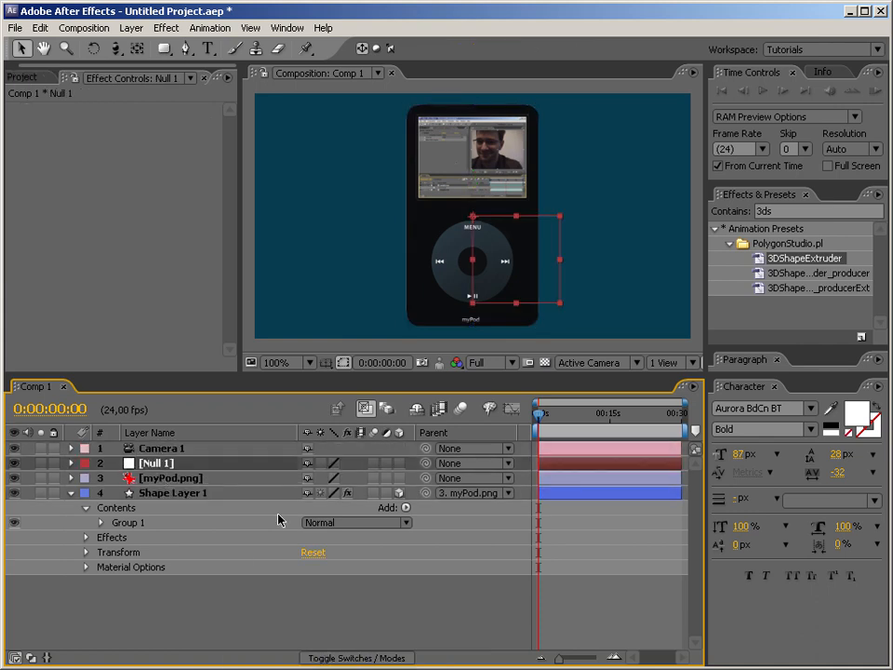
pyautogui.moveTo(426, 480); pyautogui.dragTo(196, 464)
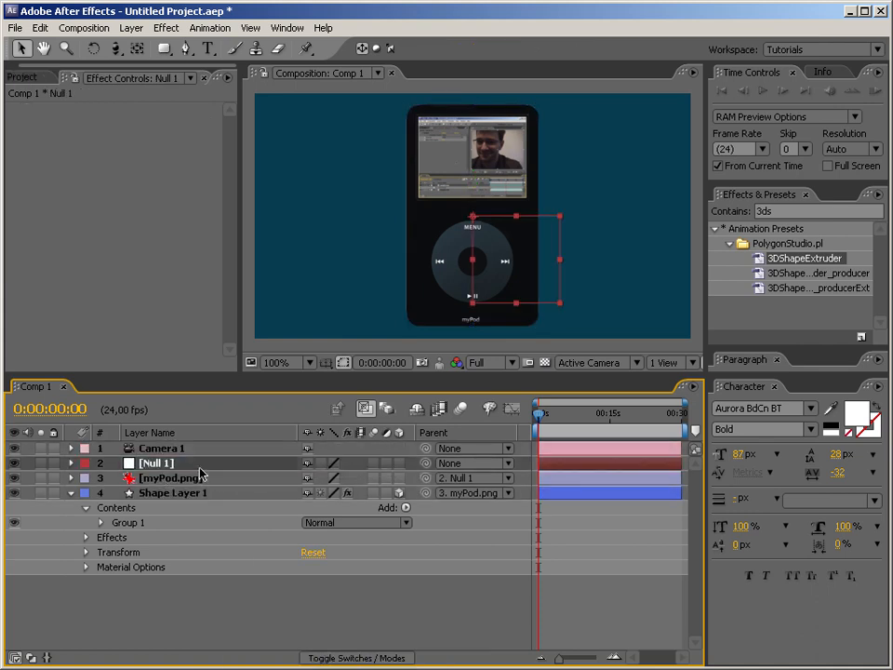
# Collapse Shape Layer 1, lock it together with myPod.png, and make Null 1 a 3D layer
pyautogui.click(70, 492)
pyautogui.click(255, 529)
pyautogui.moveTo(53, 479); pyautogui.dragTo(55, 497)
pyautogui.click(558, 284)
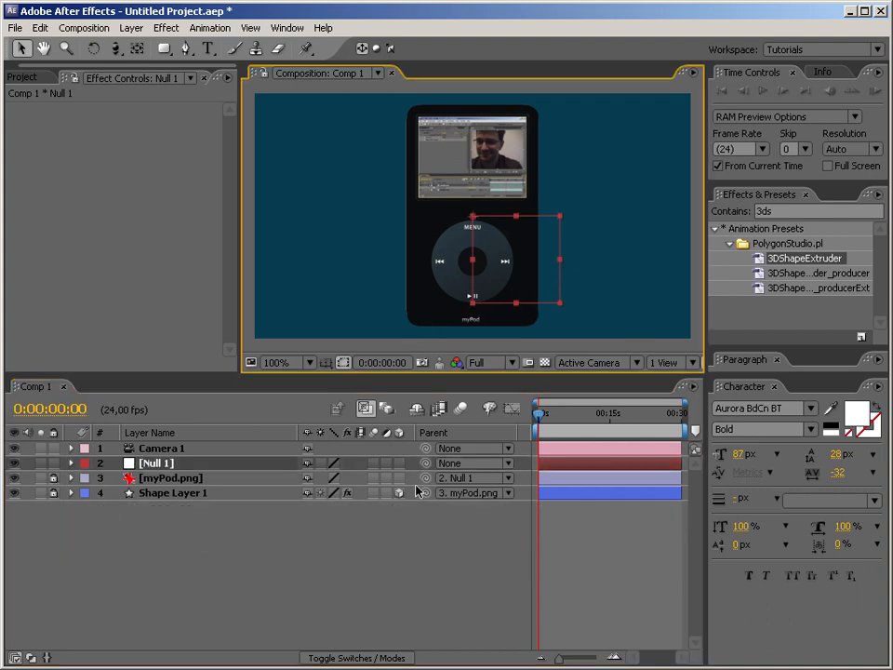
pyautogui.click(399, 462)
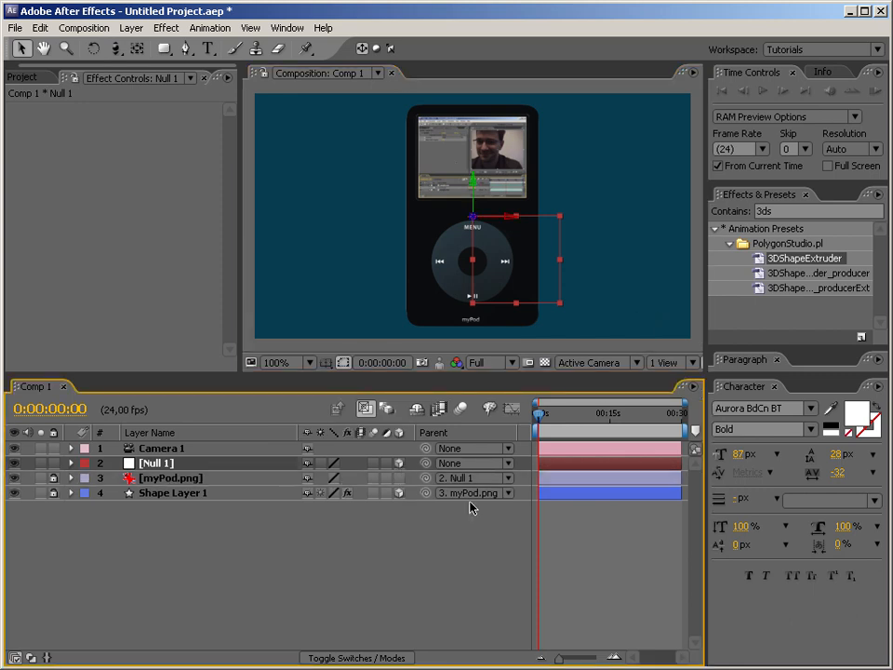
# Unlock myPod.png, make it a 3D layer, and lock it again
pyautogui.click(53, 477)
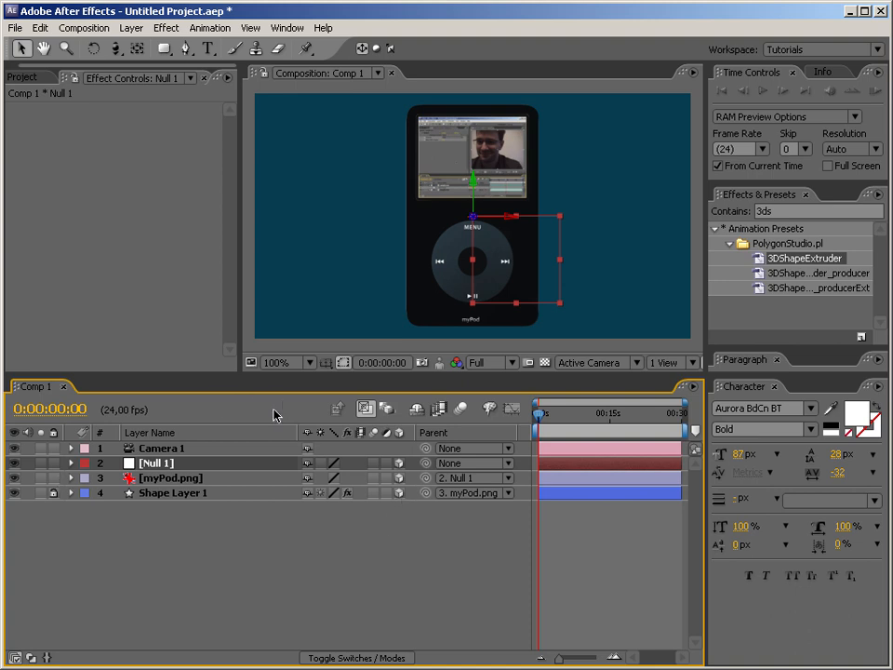
pyautogui.click(168, 477)
pyautogui.click(54, 479)
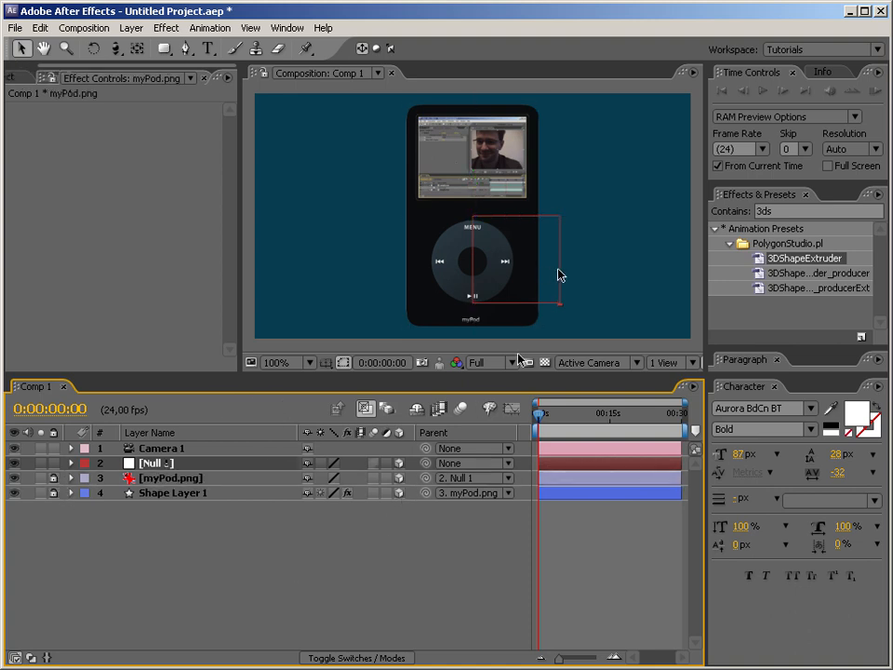
# Rotate Null 1 slightly to angle the player and move it along X toward the left side of the frame
pyautogui.press('w')
pyautogui.moveTo(550, 275); pyautogui.dragTo(505, 304)
pyautogui.moveTo(484, 198); pyautogui.dragTo(346, 141)
pyautogui.click(19, 49)
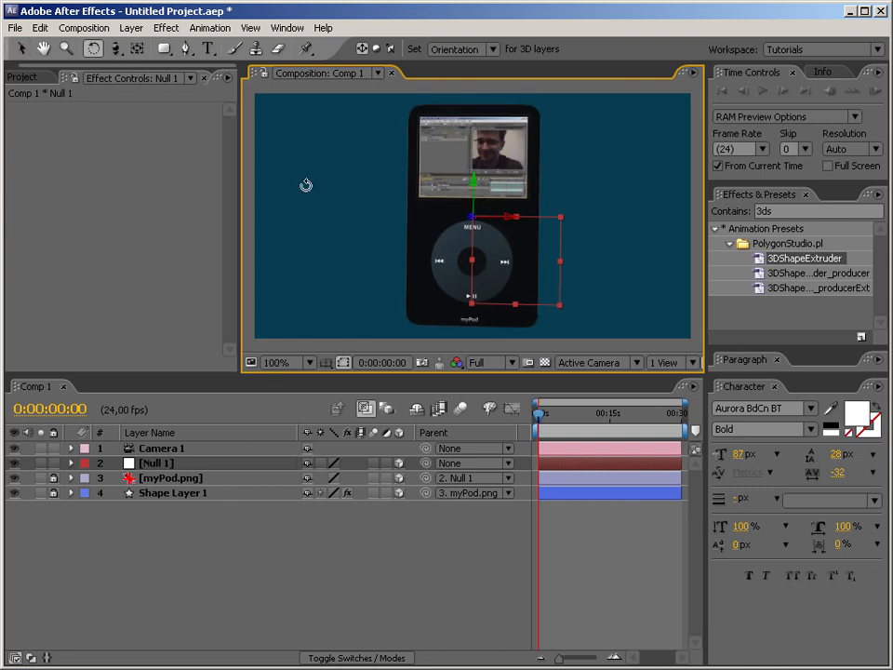
pyautogui.moveTo(512, 214); pyautogui.dragTo(438, 219)
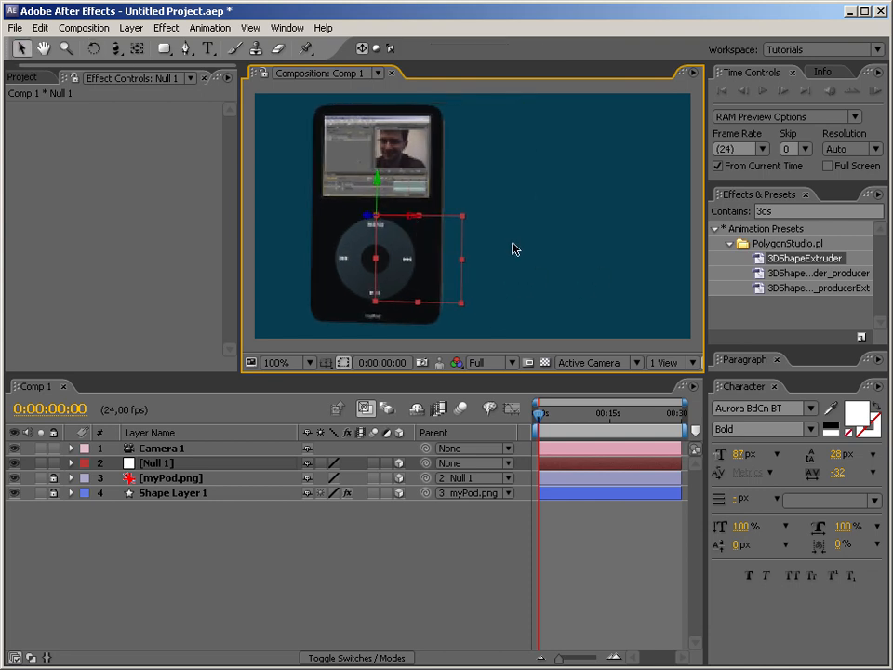
pyautogui.press('w')
pyautogui.moveTo(447, 259)
pyautogui.mouseDown()
pyautogui.moveTo(427, 259)
pyautogui.moveTo(459, 245)
pyautogui.mouseUp()
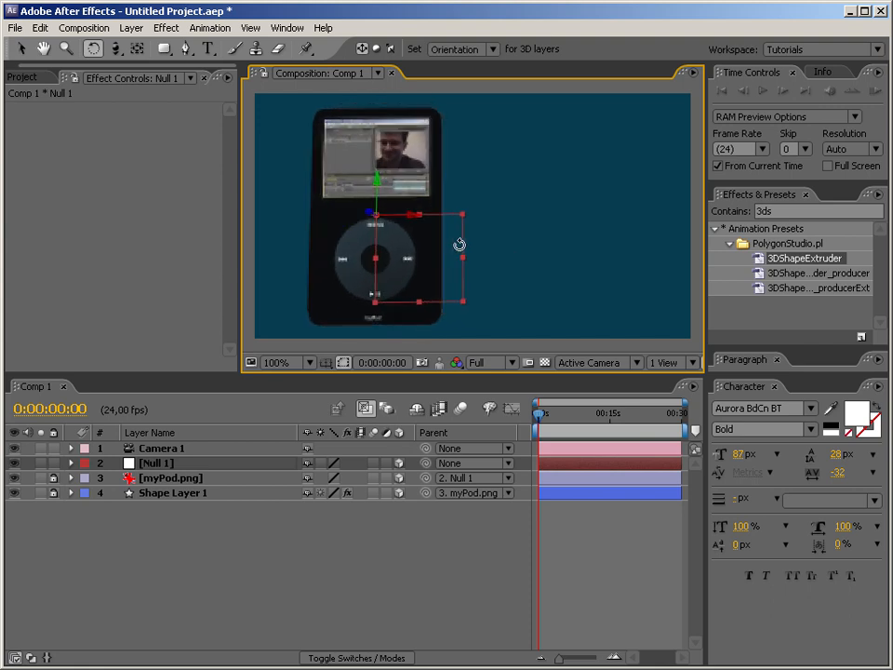
# Find the CC Light Sweep effect by searching for "light s" and apply it to the unlocked myPod.png layer
pyautogui.click(768, 212)
pyautogui.write('li')
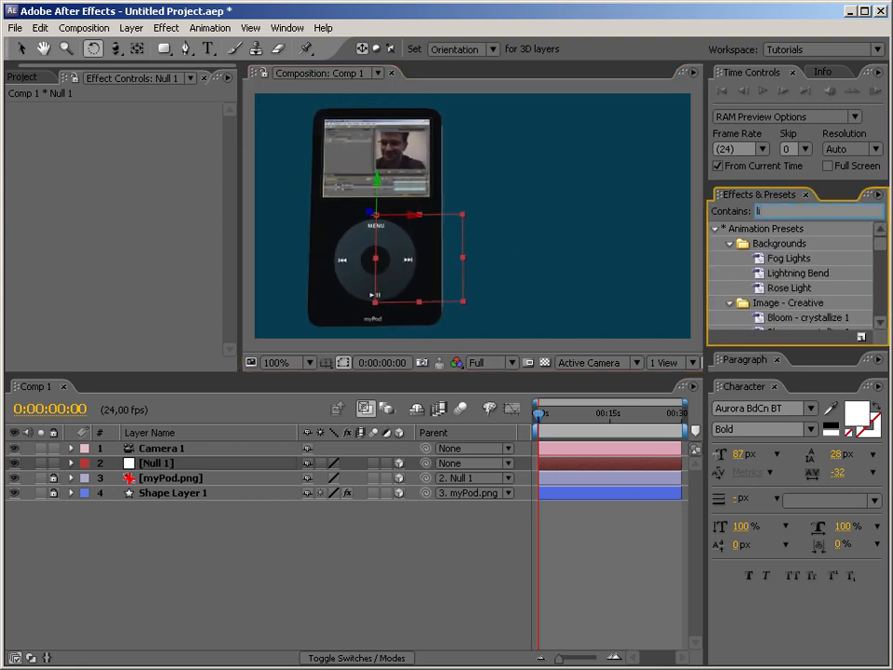
pyautogui.write('ght s')
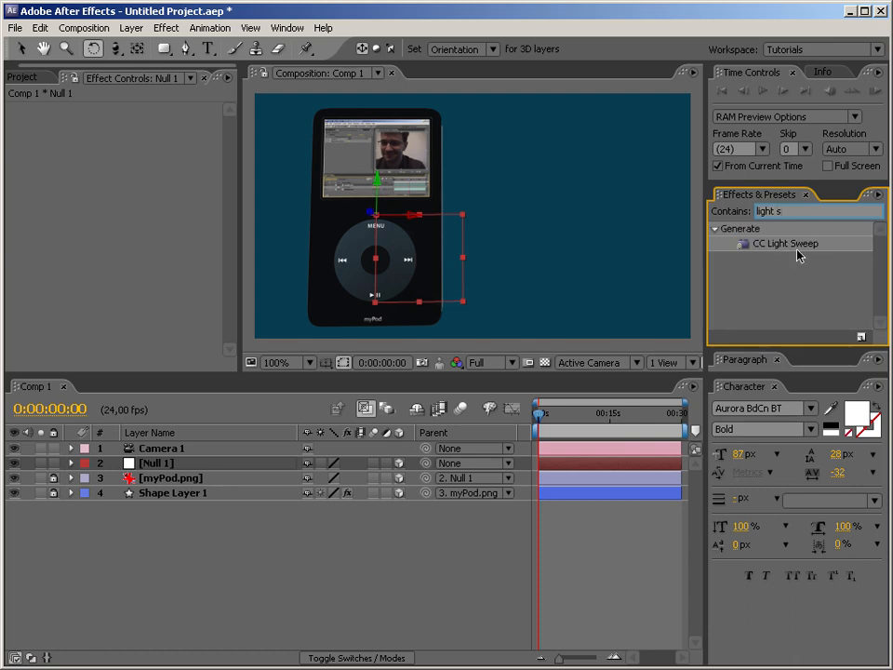
pyautogui.moveTo(797, 247); pyautogui.dragTo(707, 290)
pyautogui.click(56, 496)
pyautogui.moveTo(793, 244); pyautogui.dragTo(154, 478)
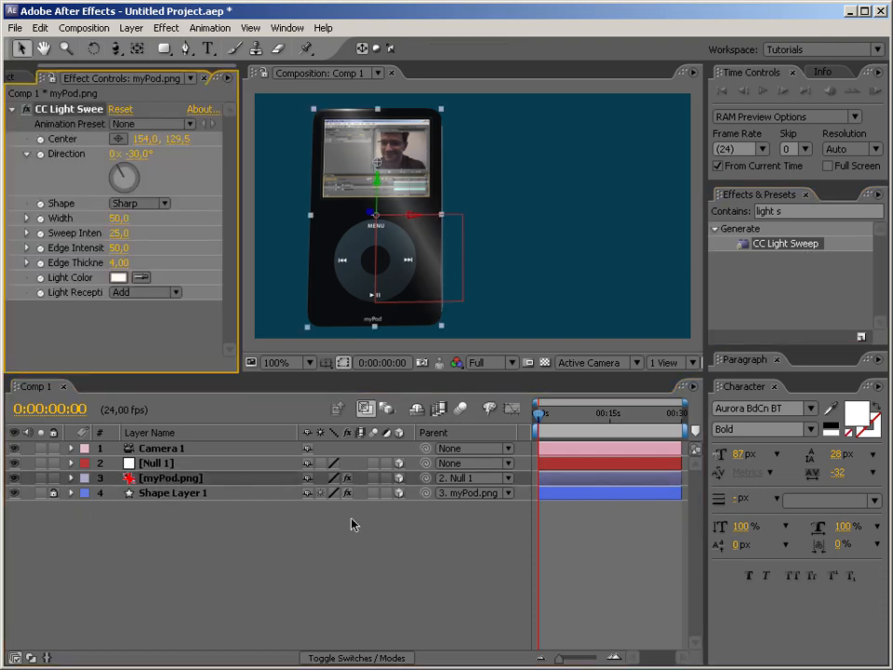
# Set myPod.png's CC Light Sweep to a Smooth shape with Width 98, Sweep Intensity 70 and Edge Thickness 8.2, keeping Light Reception on Add
pyautogui.moveTo(137, 233); pyautogui.dragTo(163, 234)
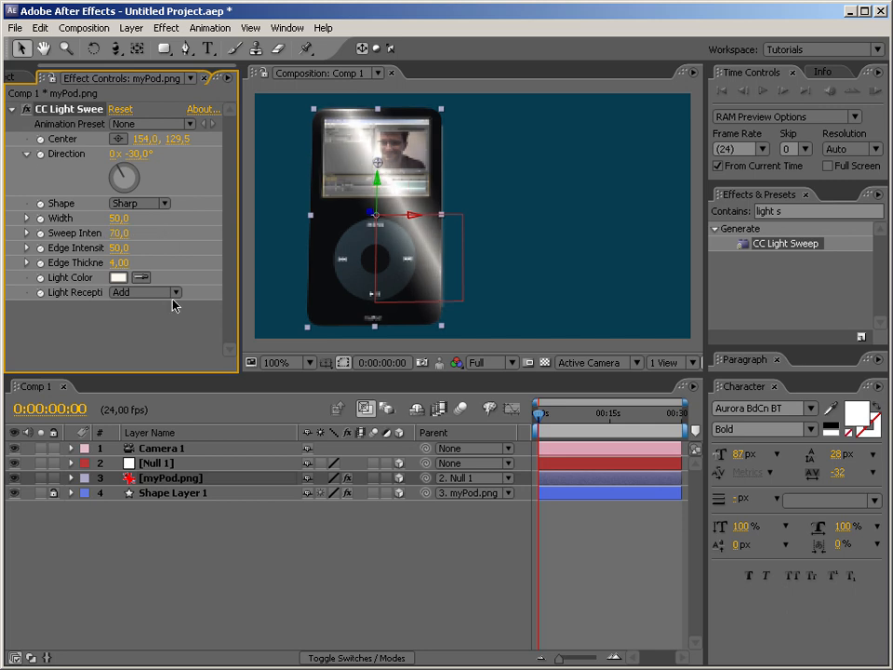
pyautogui.click(173, 293)
pyautogui.click(164, 295)
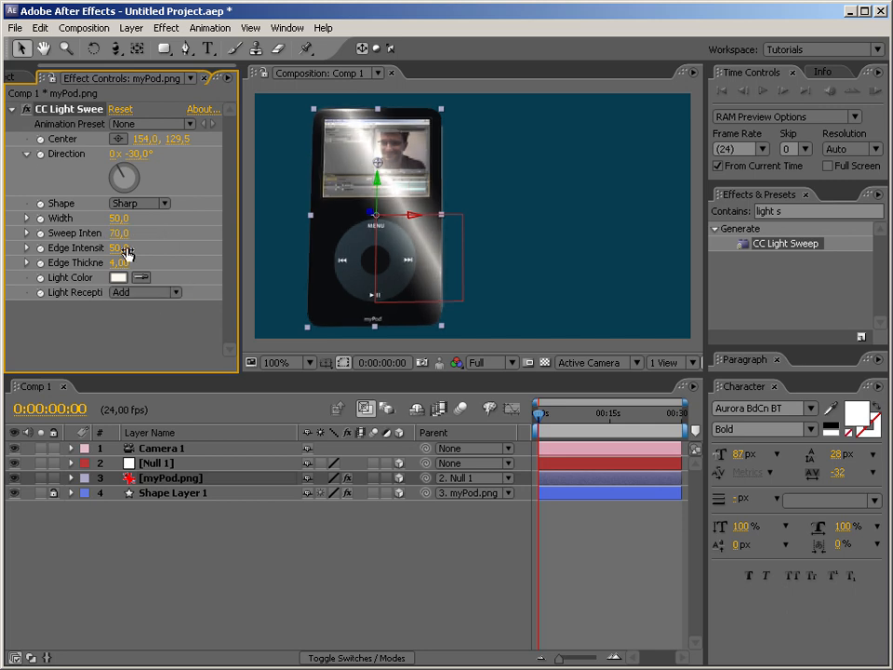
pyautogui.moveTo(156, 263); pyautogui.dragTo(159, 262)
pyautogui.moveTo(120, 218); pyautogui.dragTo(163, 229)
pyautogui.click(163, 203)
pyautogui.click(164, 190)
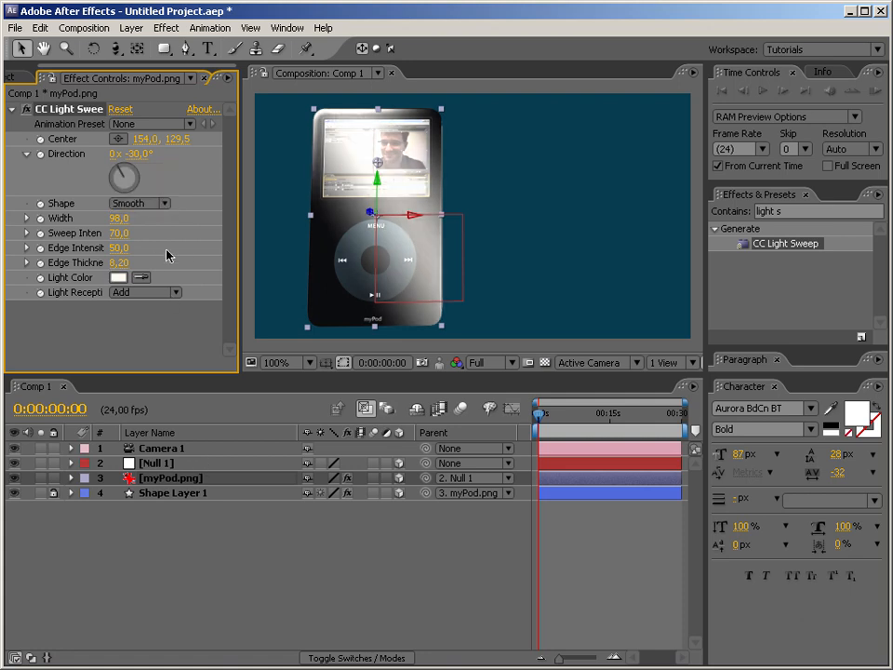
# Link the CC Light Sweep Center on myPod.png with an expression to the Reference Point of Shape Layer 1's PS: 3D Shape effect
pyautogui.click(71, 492)
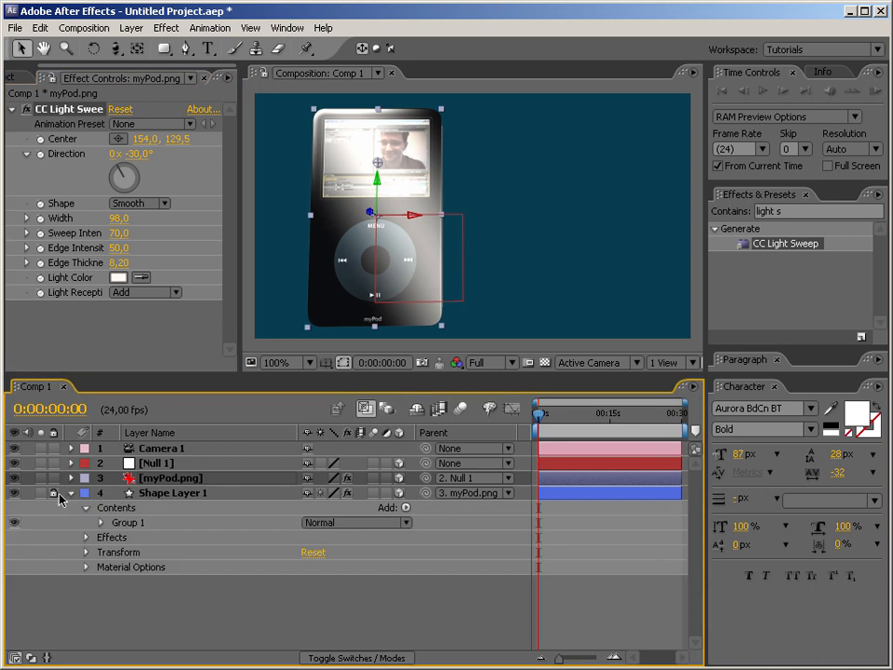
pyautogui.click(86, 478)
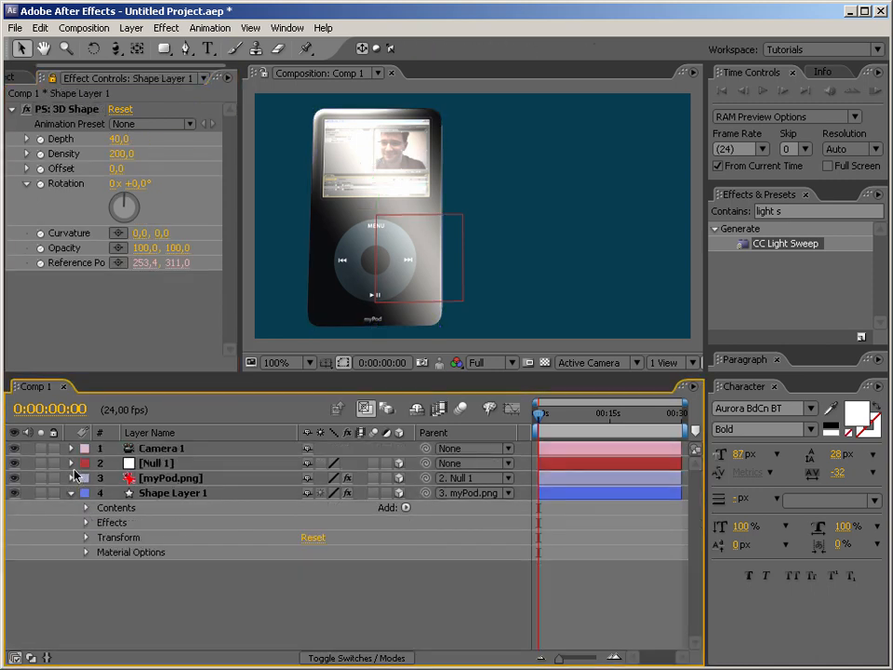
pyautogui.click(70, 493)
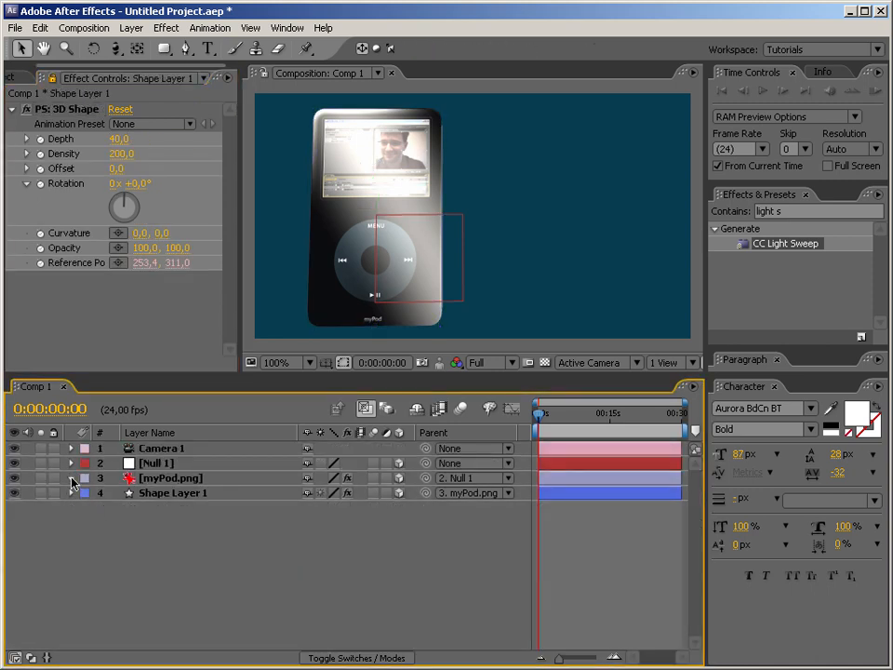
pyautogui.click(70, 478)
pyautogui.click(87, 493)
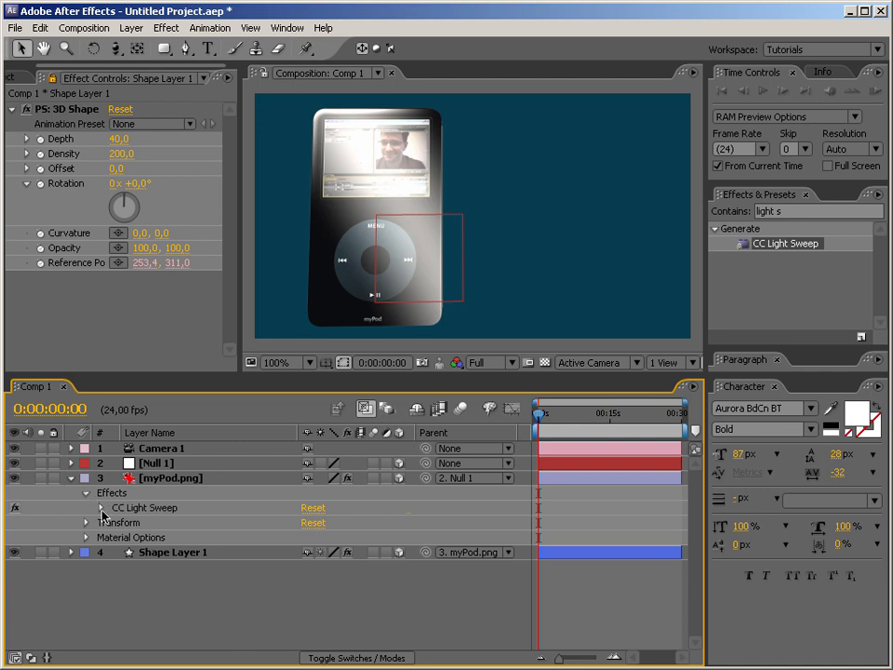
pyautogui.click(101, 509)
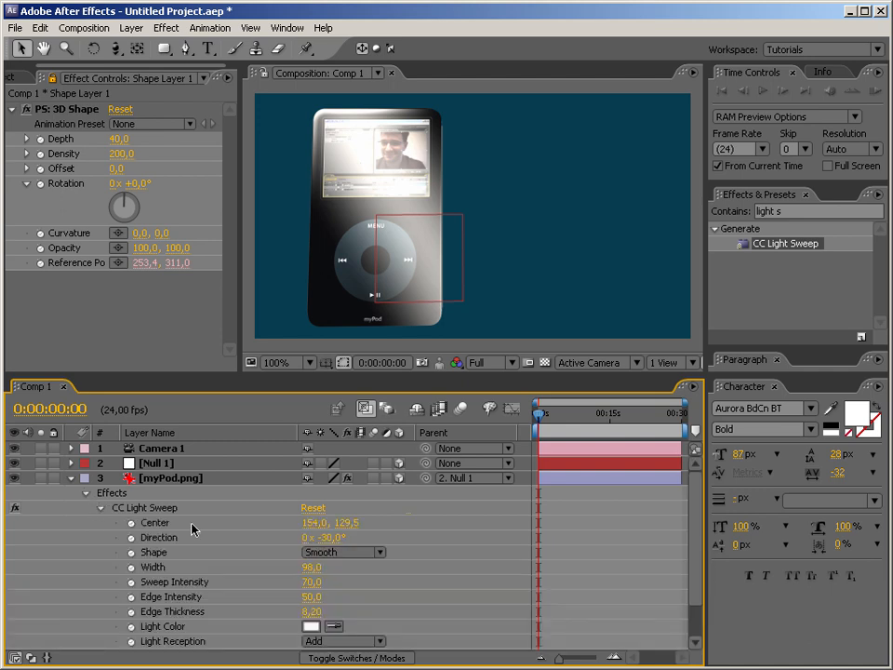
pyautogui.keyDown('alt'); pyautogui.click(132, 525); pyautogui.keyUp('alt')
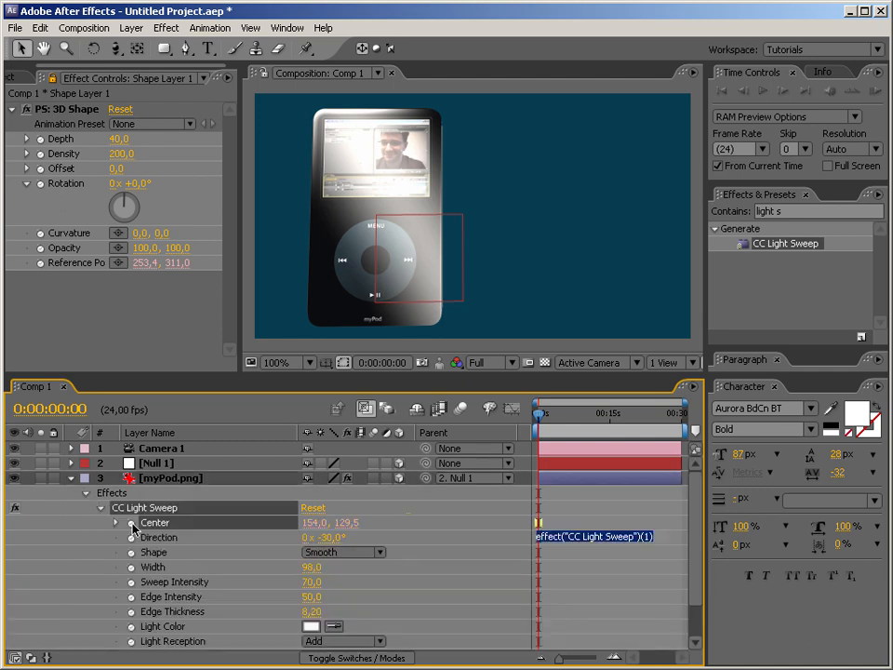
pyautogui.moveTo(363, 538); pyautogui.dragTo(92, 265)
pyautogui.press('KP_Enter')
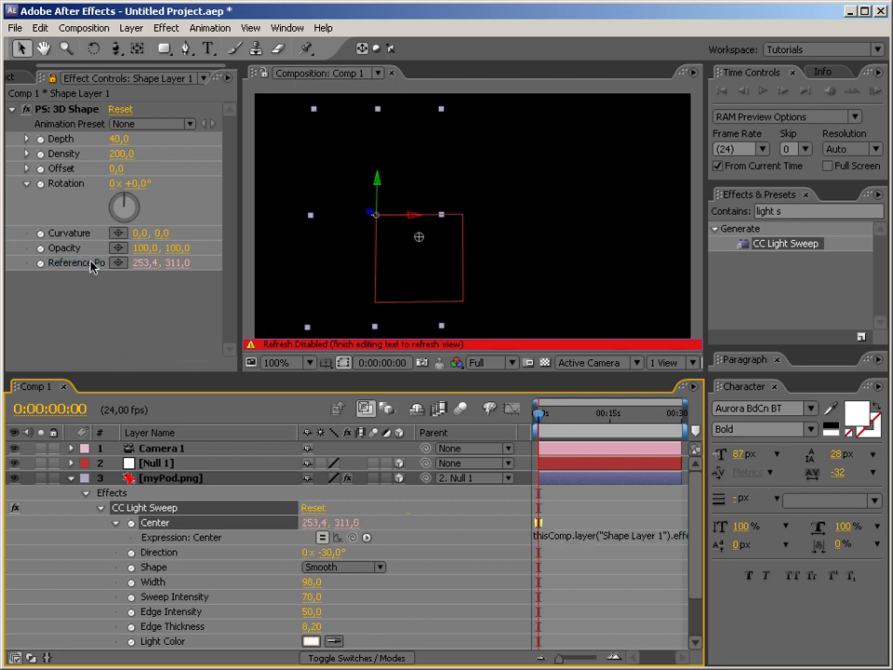
# Orbit the camera around the player and shift Null 1 along X toward the middle of the frame
pyautogui.press('c')
pyautogui.moveTo(485, 254); pyautogui.dragTo(585, 225)
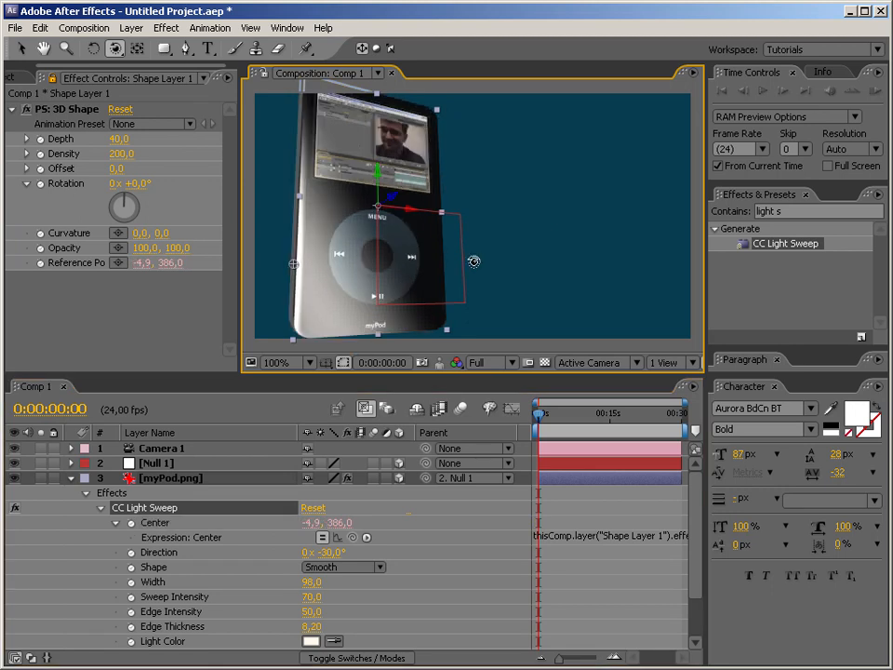
pyautogui.press('v')
pyautogui.moveTo(425, 209); pyautogui.dragTo(534, 224)
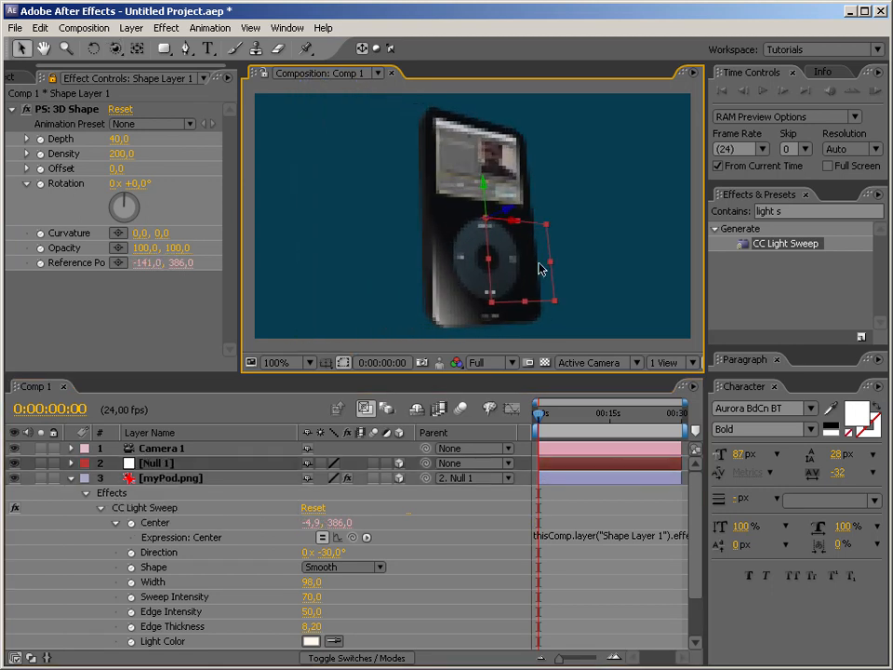
# Rotate Null 1 freely to turn the player and test how the light sweep follows its orientation
pyautogui.press('w')
pyautogui.moveTo(556, 178); pyautogui.dragTo(454, 337)
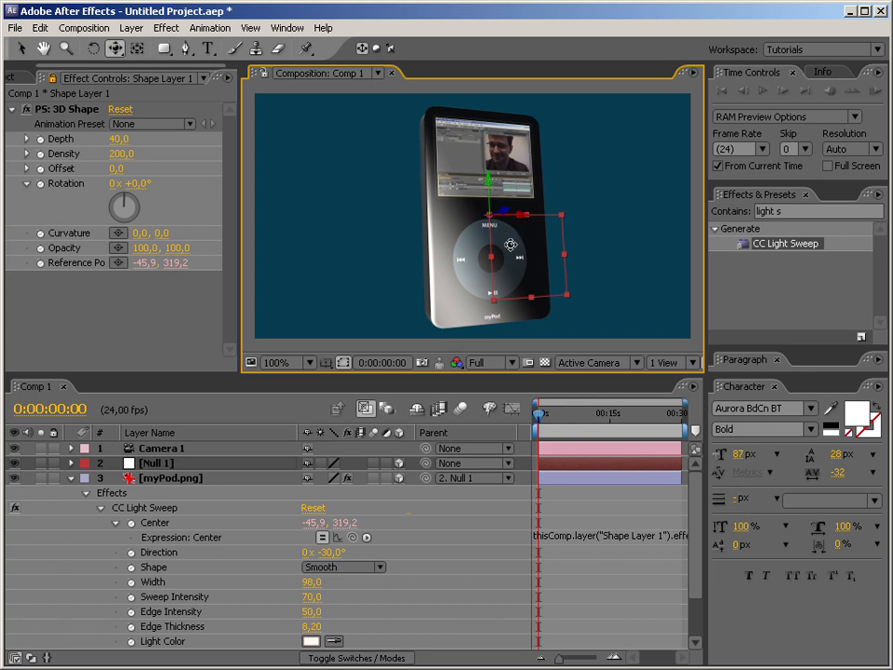
pyautogui.moveTo(511, 264); pyautogui.dragTo(595, 276)
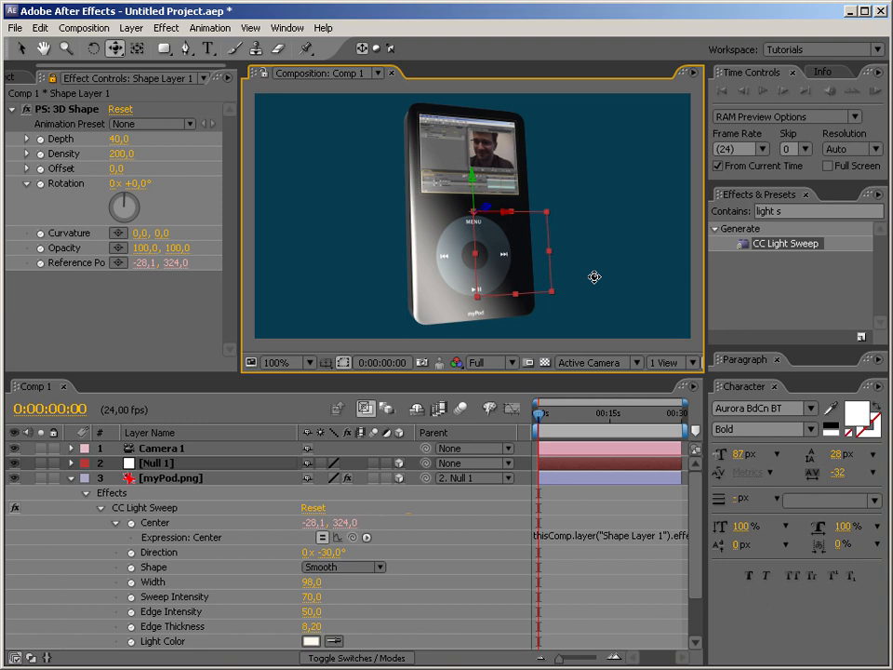
pyautogui.press('c')
# Switch to Firefox and look through the tutorial list and Loose change section on the maltaannon.com home page
pyautogui.hotkey('alt', 'Tab')
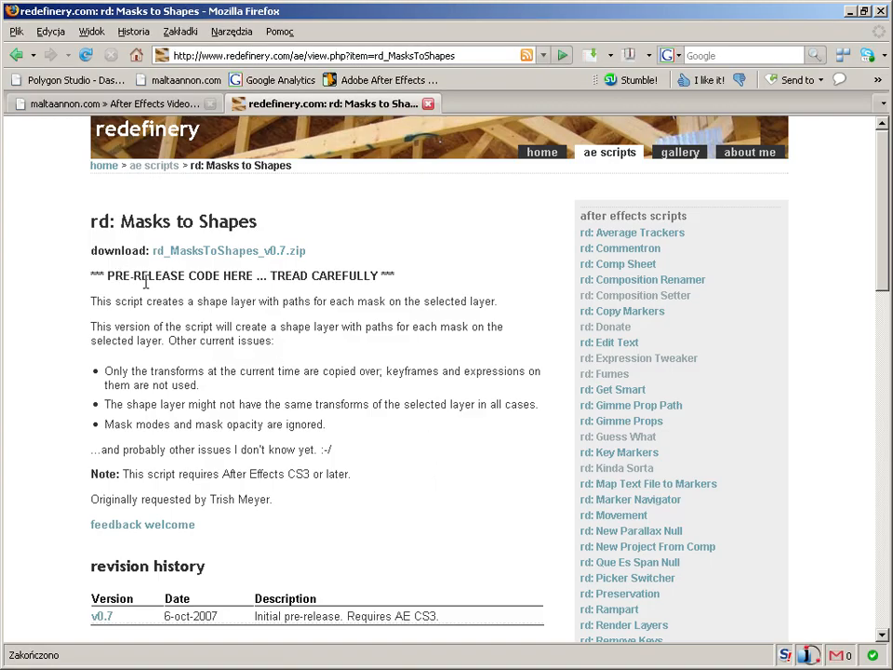
pyautogui.click(158, 104)
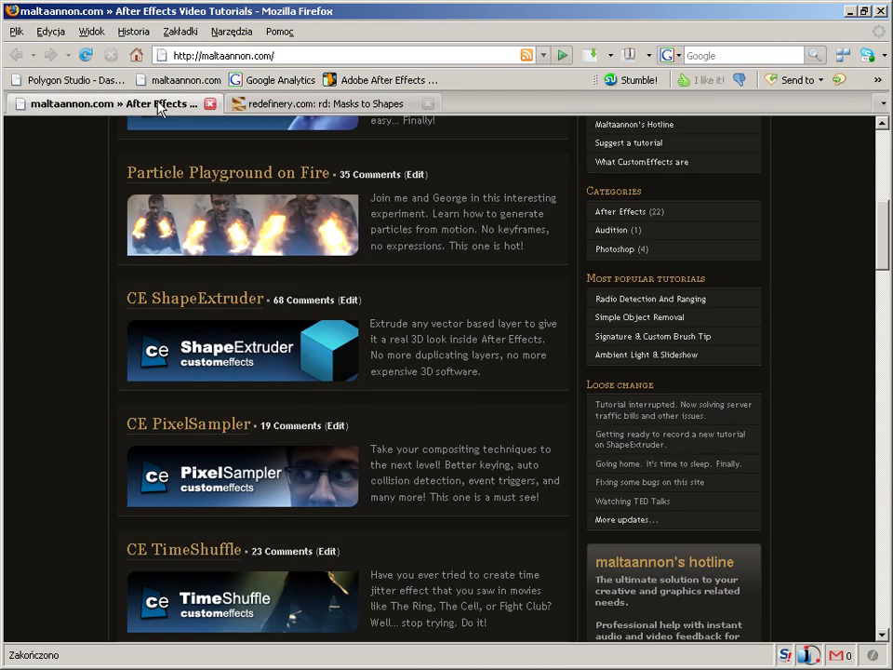
pyautogui.scroll(10, 424, 449)
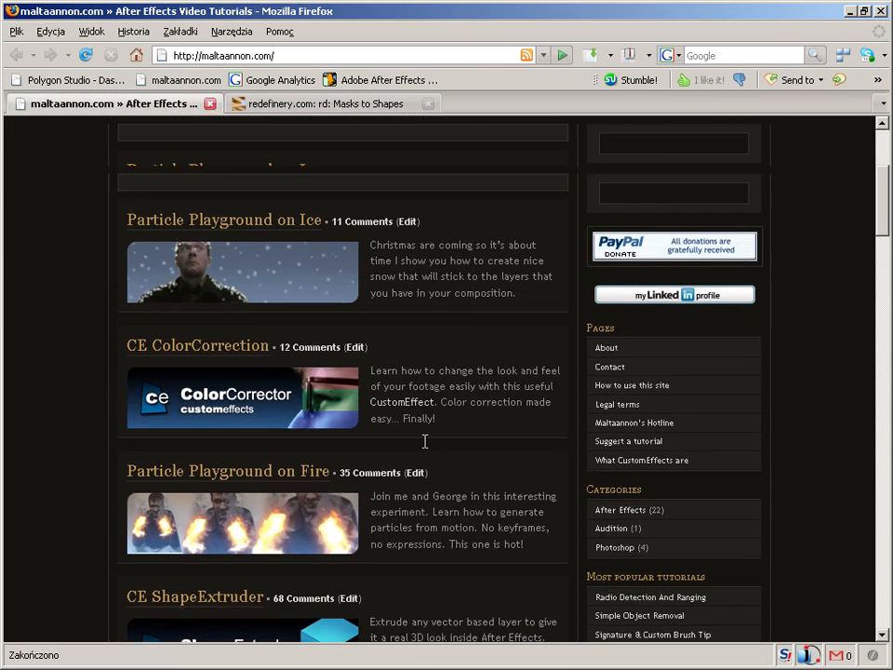
pyautogui.scroll(-4, 458, 465)
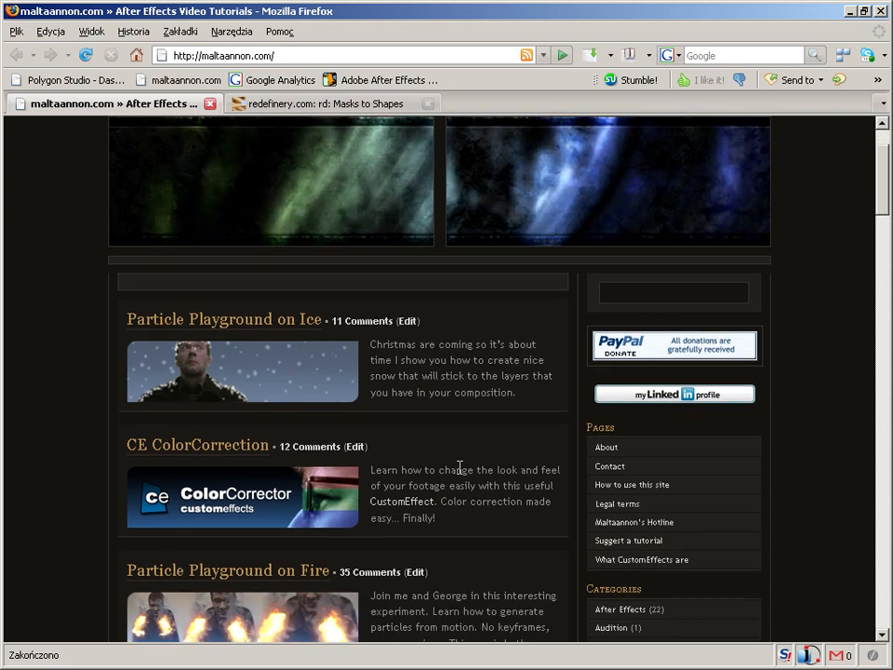
pyautogui.scroll(-2, 463, 475)
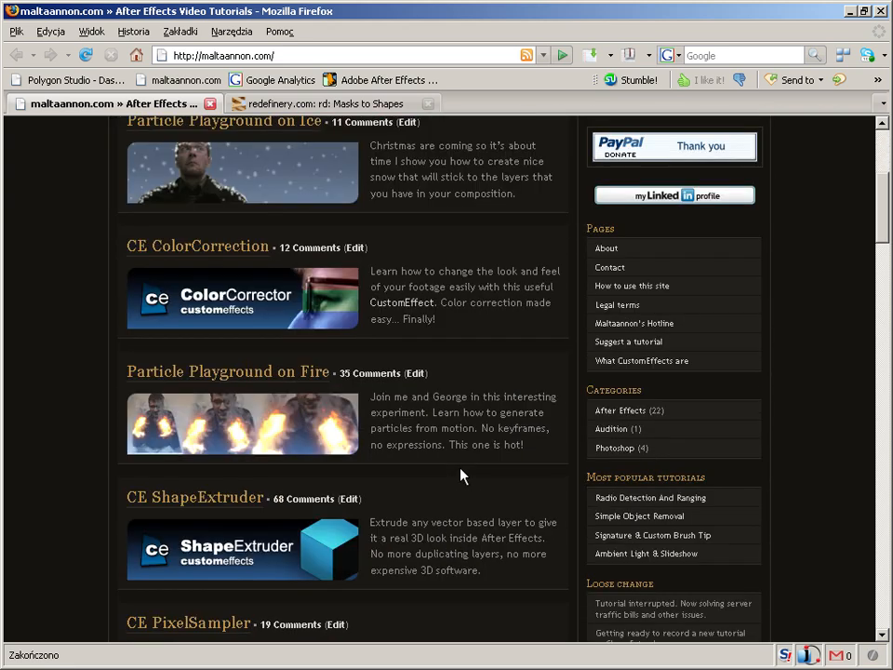
pyautogui.scroll(-4, 461, 474)
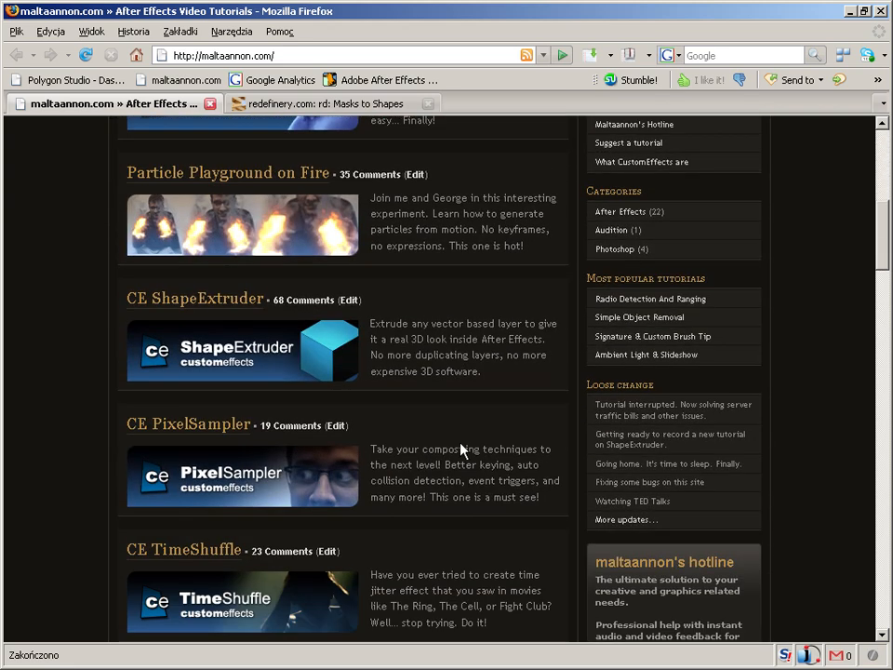
pyautogui.scroll(-1, 447, 433)
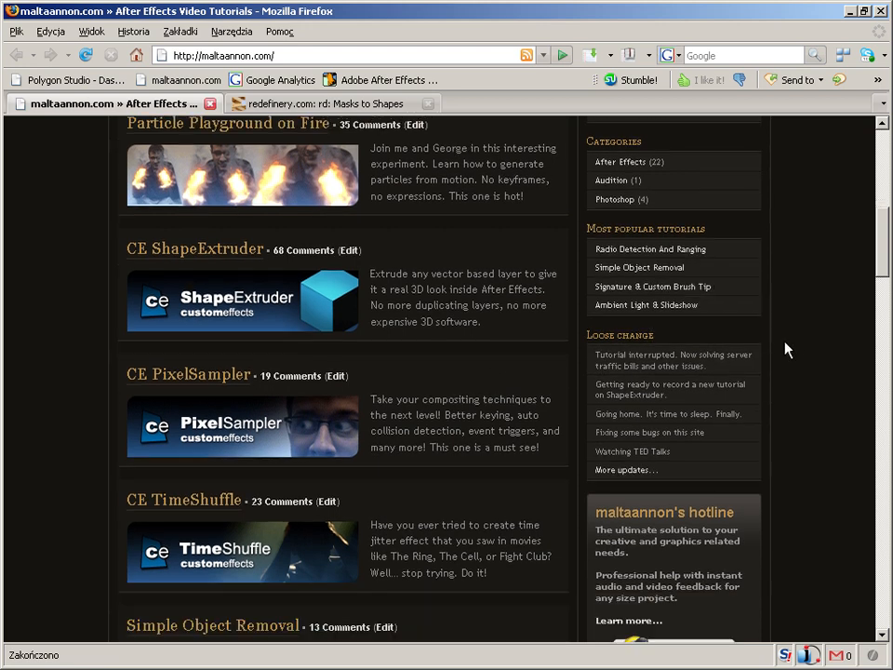
pyautogui.scroll(-1, 787, 347)
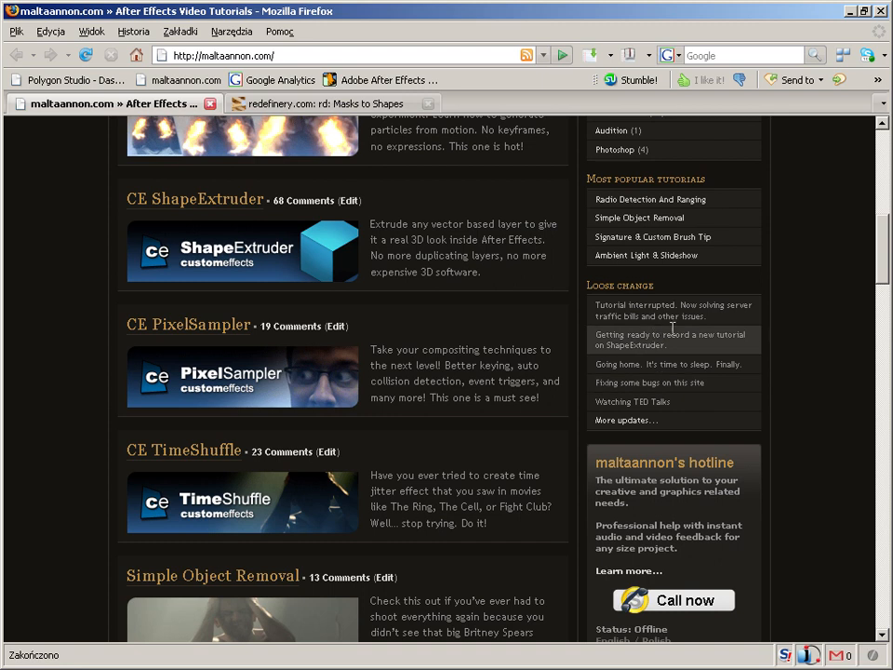
pyautogui.scroll(1, 770, 395)
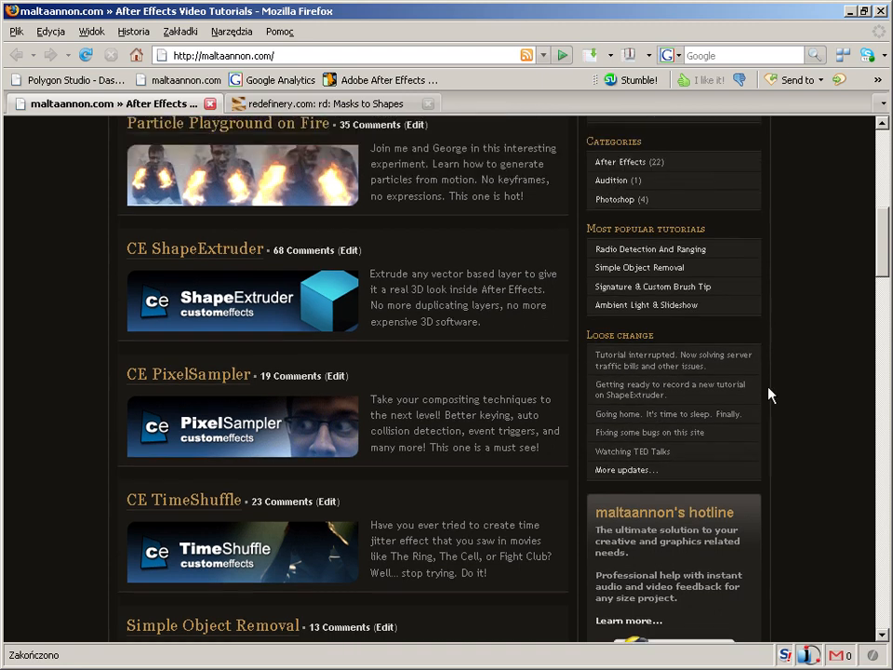
pyautogui.scroll(1, 775, 418)
pyautogui.scroll(1, 780, 444)
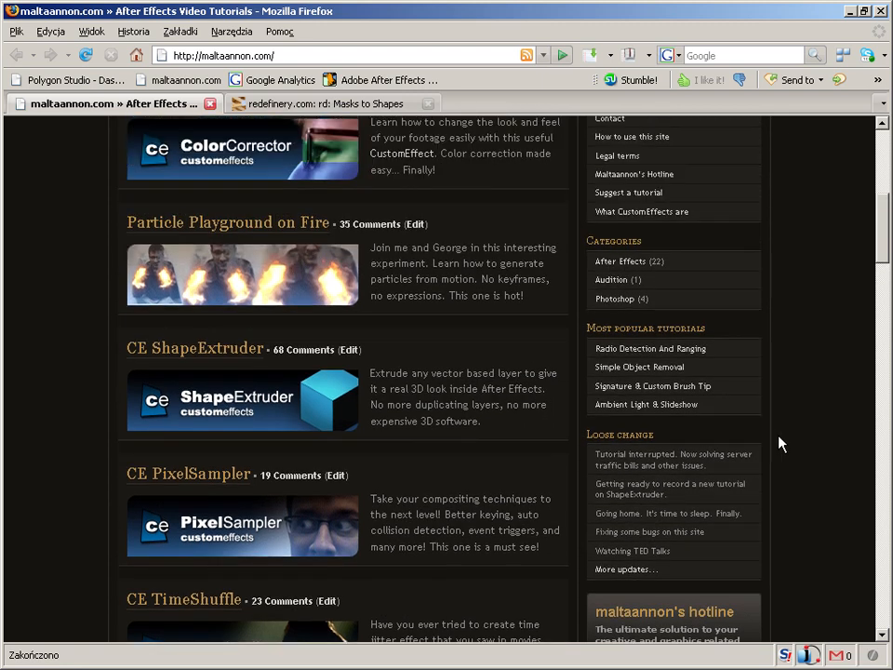
pyautogui.scroll(-2, 780, 443)
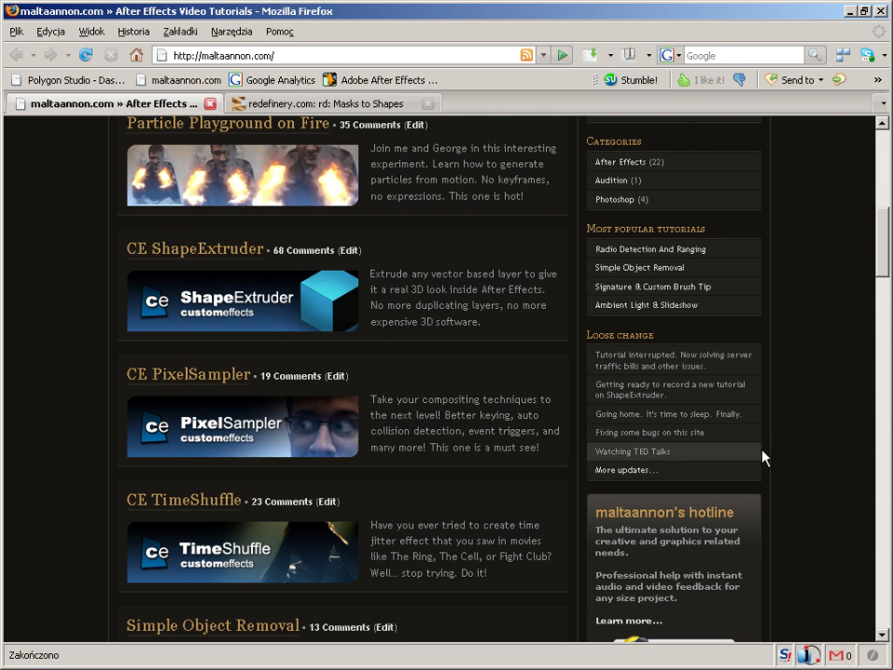
pyautogui.scroll(1, 768, 449)
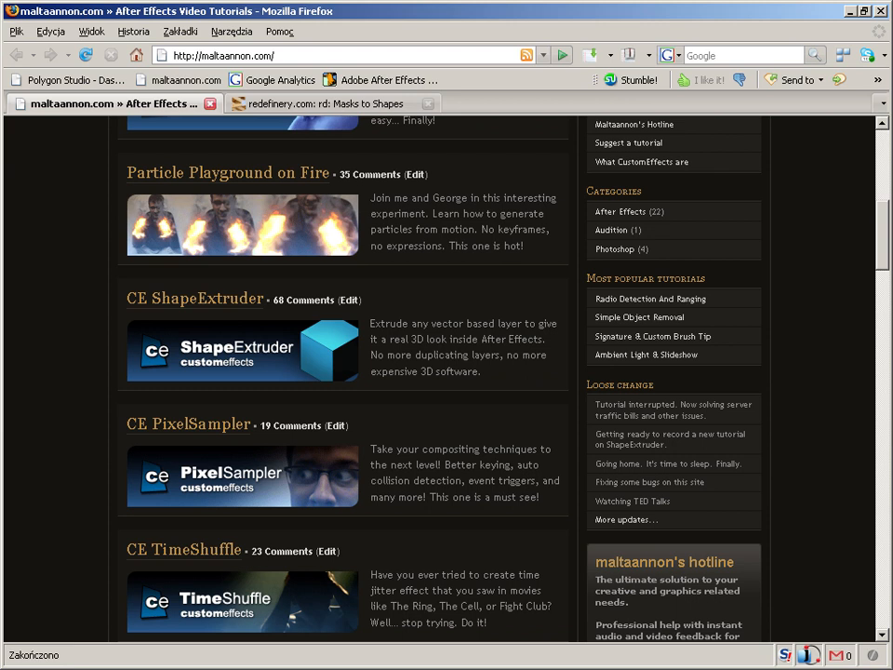
# Switch to Twitteroo, post the status update "Just finished recording a new tutorial", and close its window
pyautogui.hotkey('alt', 'Tab')
pyautogui.click(418, 449)
pyautogui.write('Just finishe')
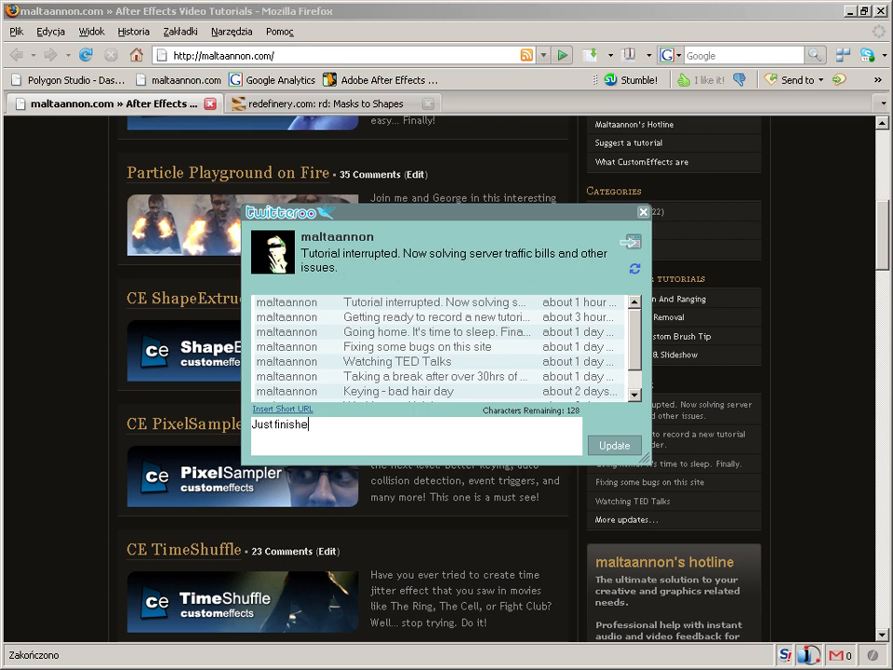
pyautogui.write('d recording a new tutorial')
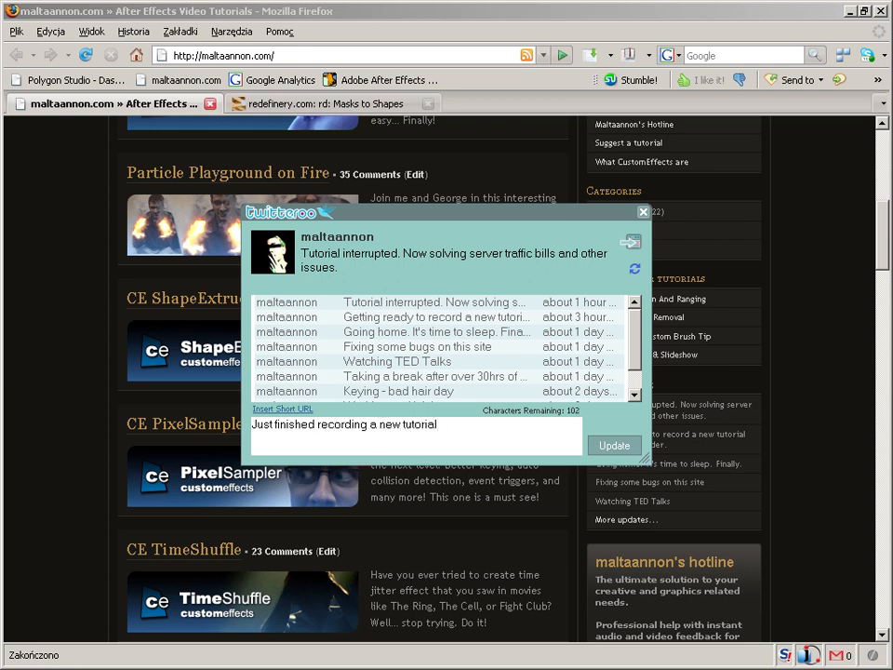
pyautogui.click(605, 448)
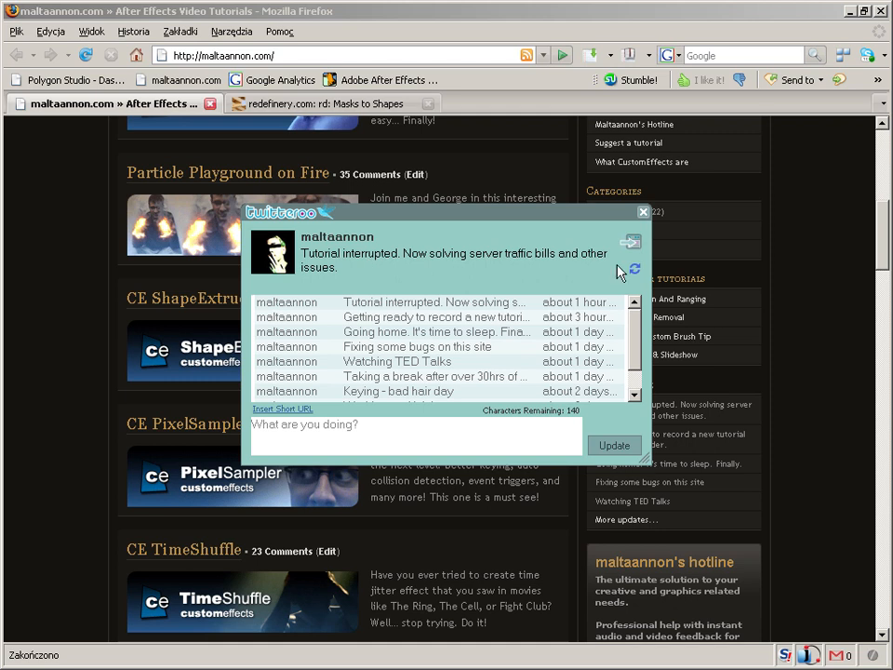
pyautogui.click(642, 213)
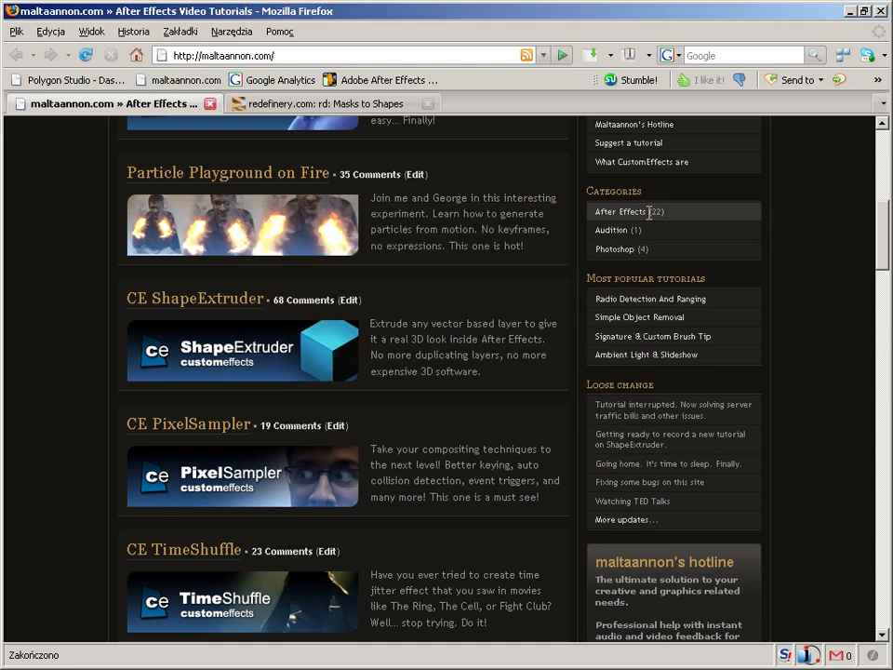
# Reload the maltaannon.com home page and check the Loose change list for the new status update
pyautogui.click(90, 53)
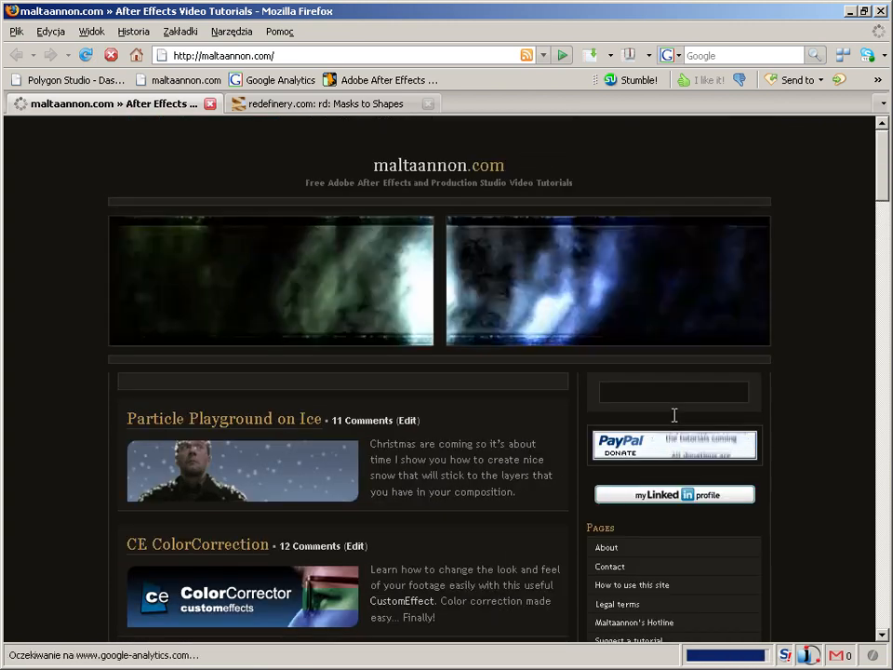
pyautogui.scroll(-10, 819, 440)
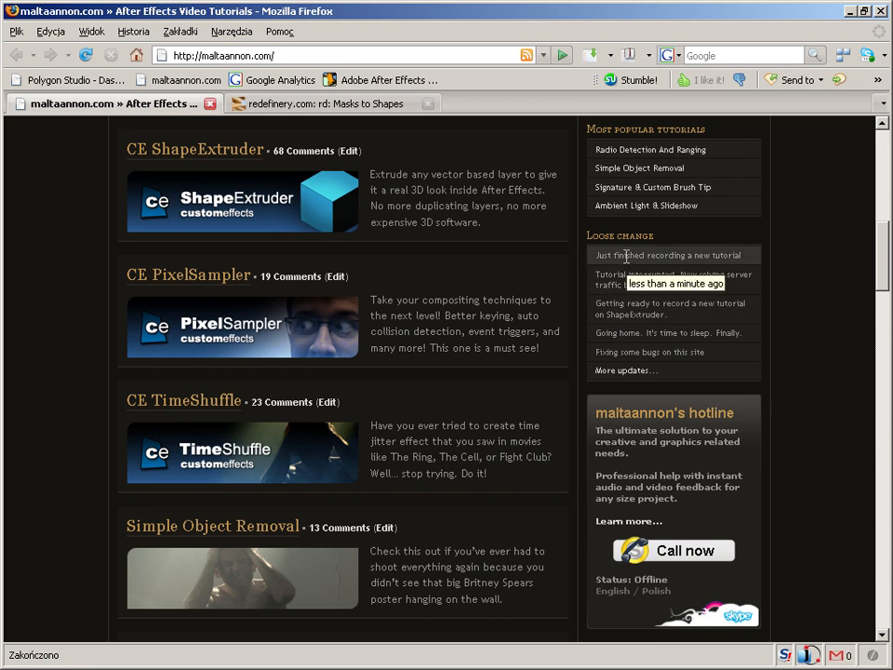
pyautogui.scroll(10, 400, 413)
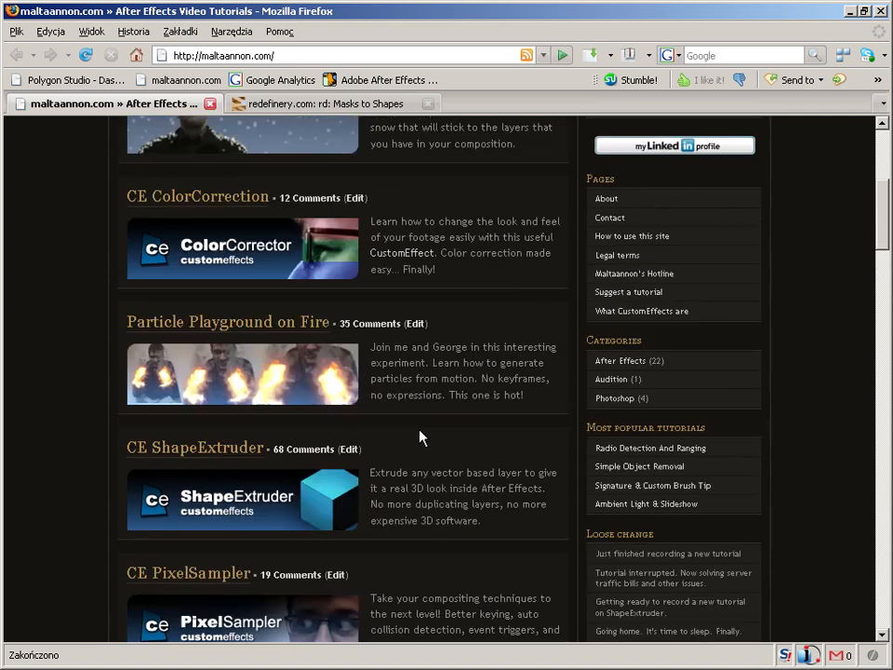
pyautogui.scroll(-2, 444, 458)
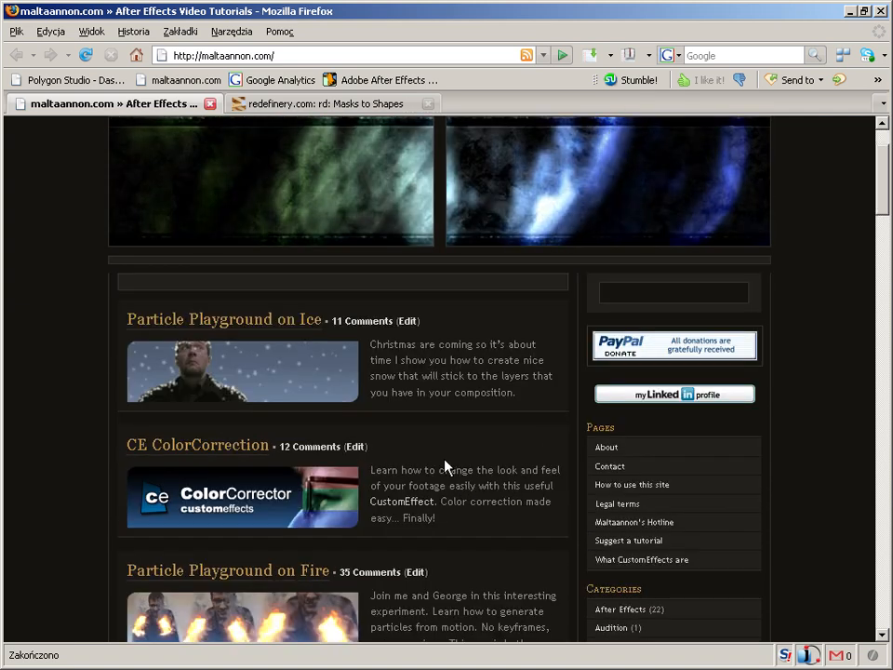
pyautogui.scroll(-2, 464, 454)
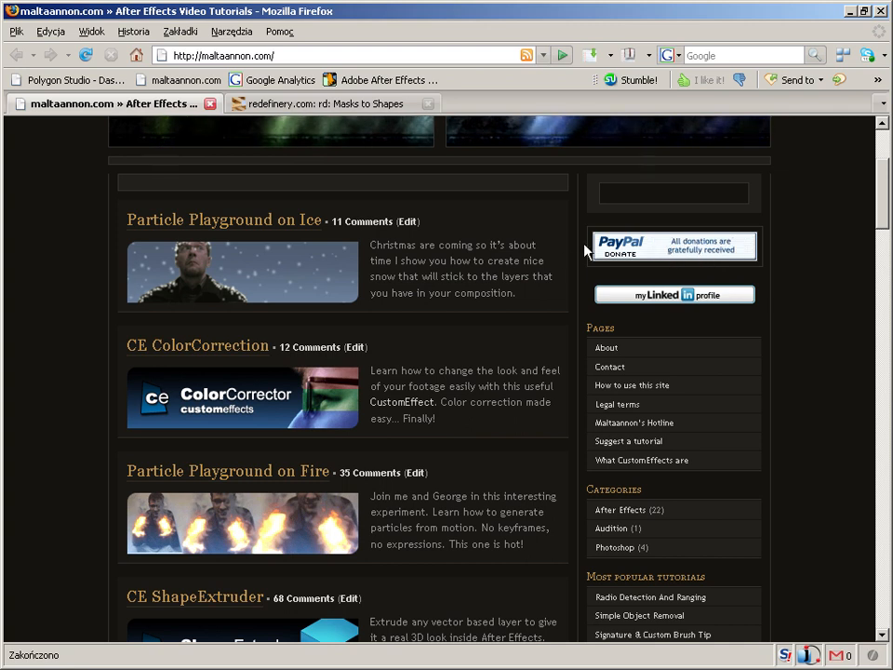
pyautogui.moveTo(482, 294); pyautogui.dragTo(376, 246)
pyautogui.click(402, 261)
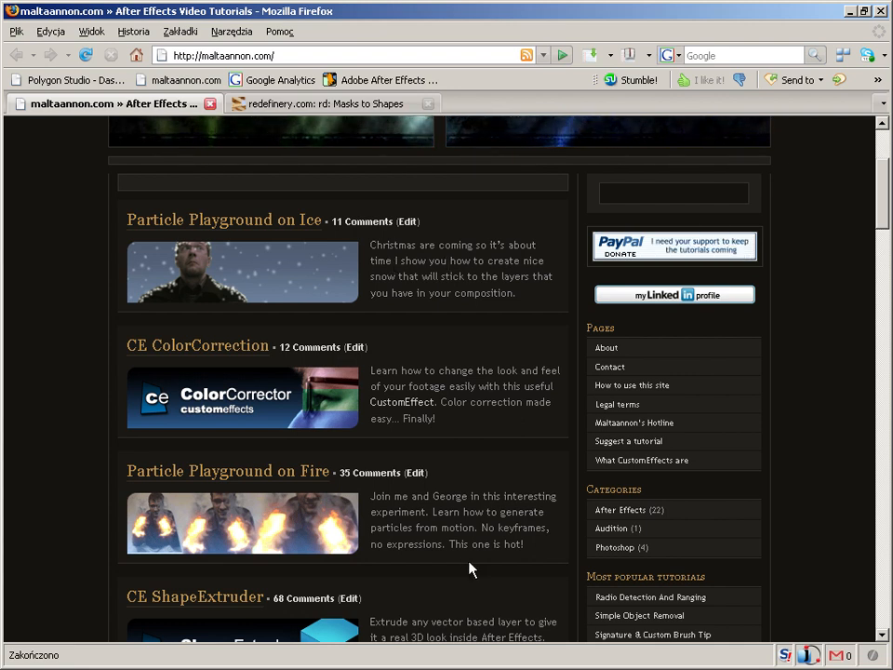
pyautogui.scroll(4, 470, 568)
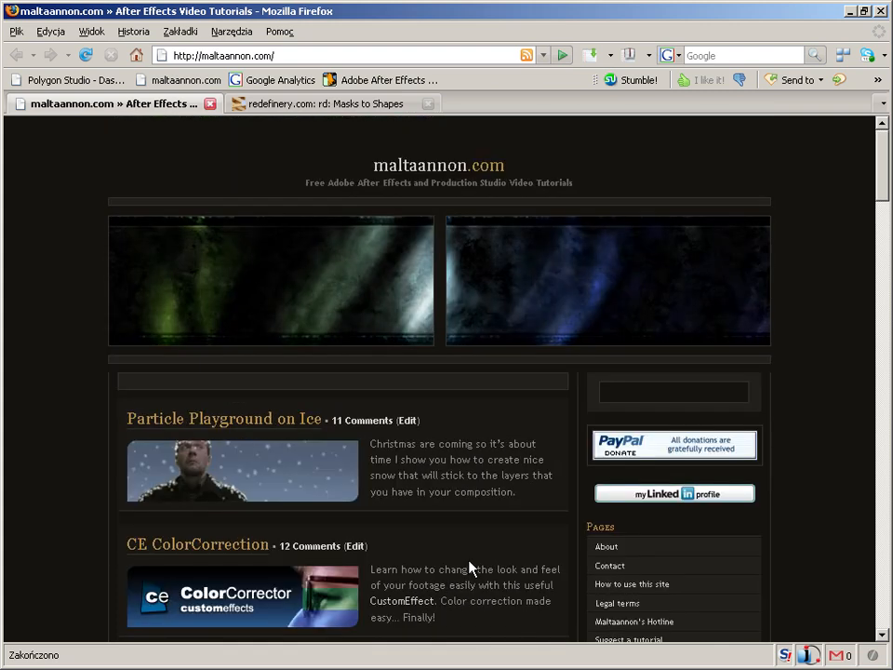